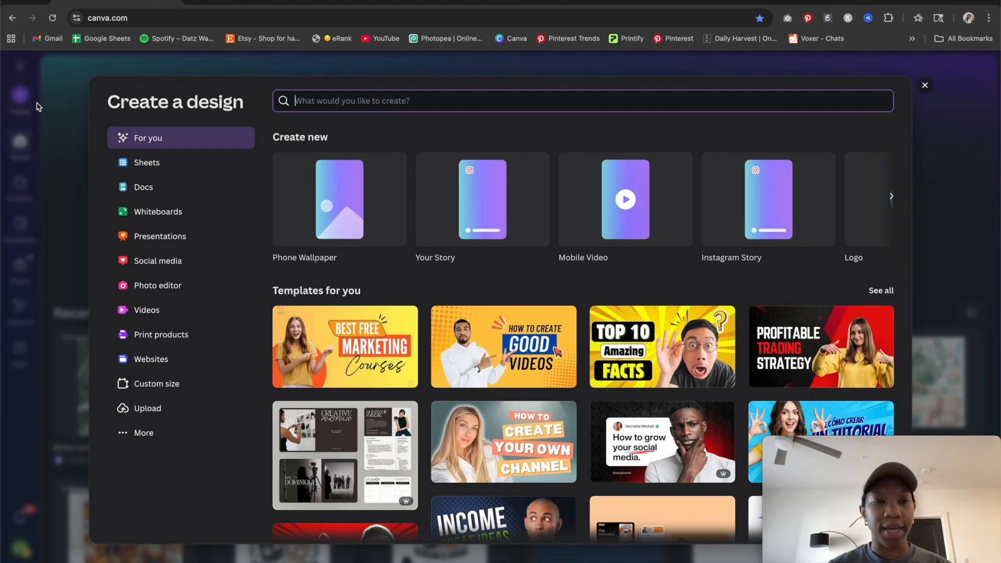
Create a new custom-size design 3500 px wide and 4000 px high.
left_click(159, 385)
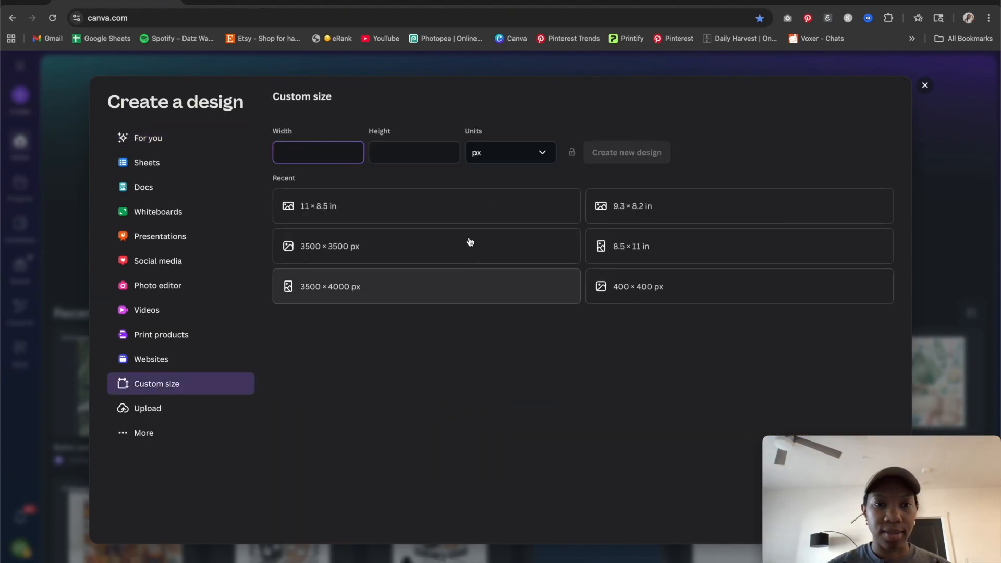
type("3500")
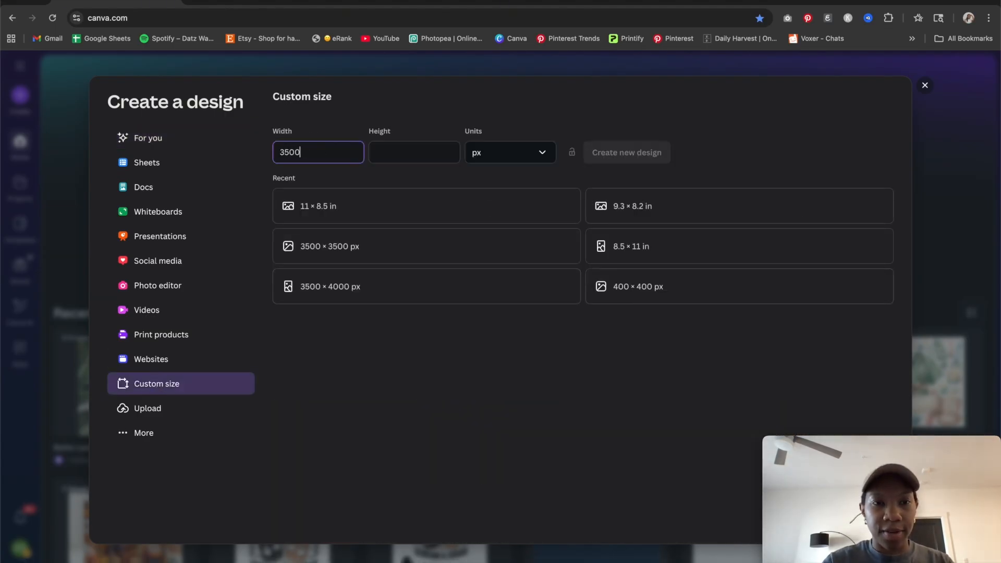
left_click(413, 154)
type("4000")
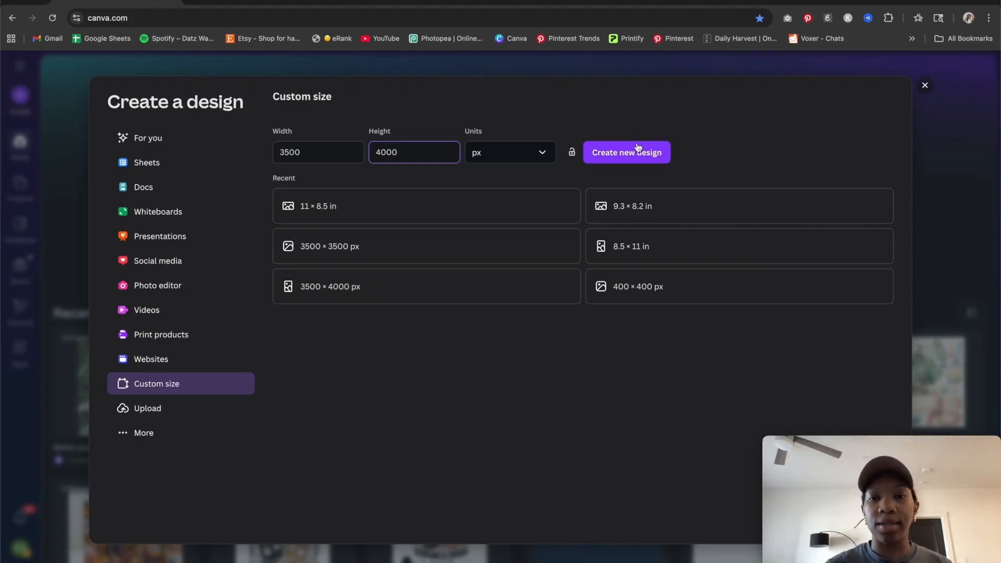
left_click(637, 150)
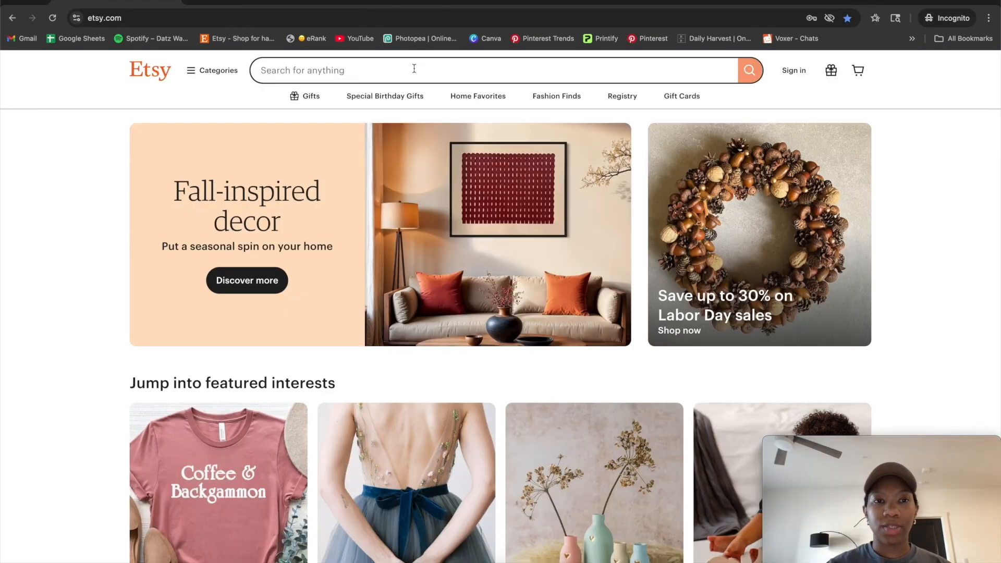
Switch to Etsy and search for "trendy shirt".
left_click(315, 70)
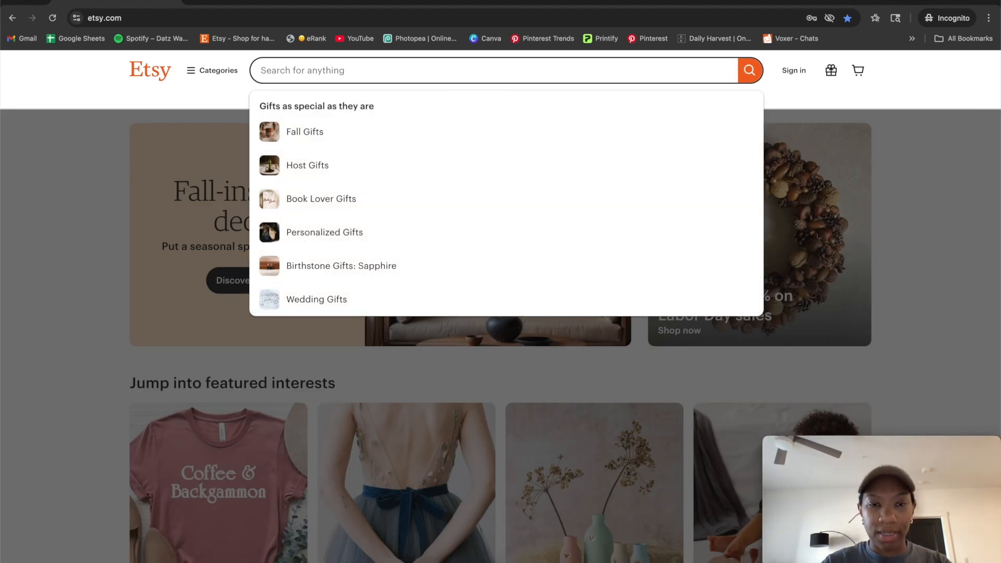
type("trendy shirt")
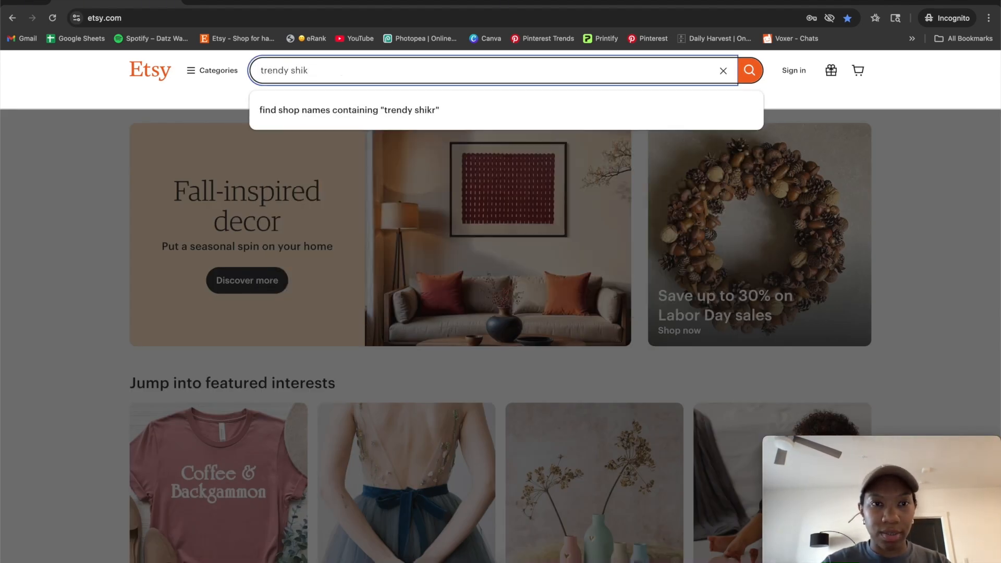
key("Return")
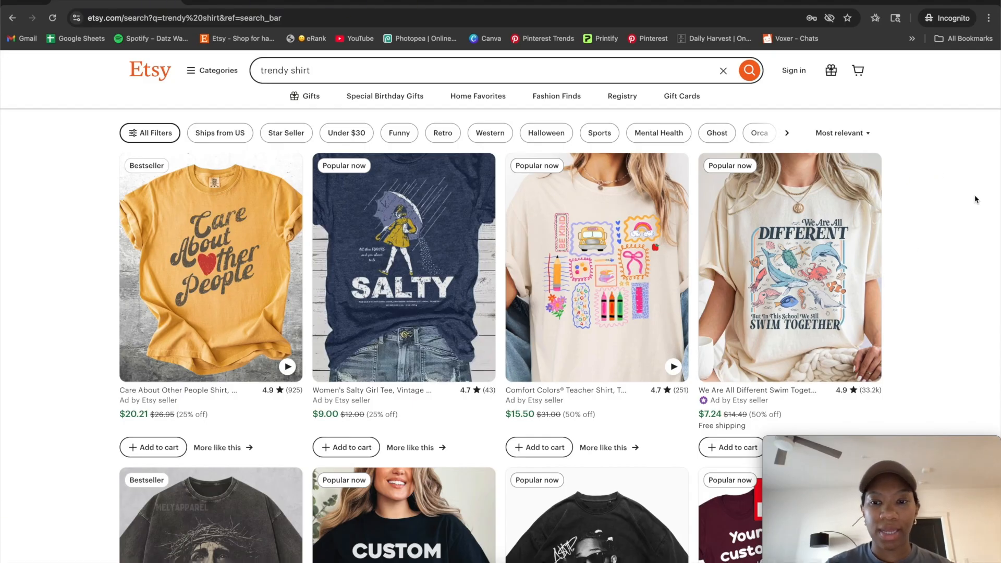
Examine the first page of trendy shirt listings for design styles, graphics, text layouts and bestseller or popular labels.
scroll(977, 199, "down", 3)
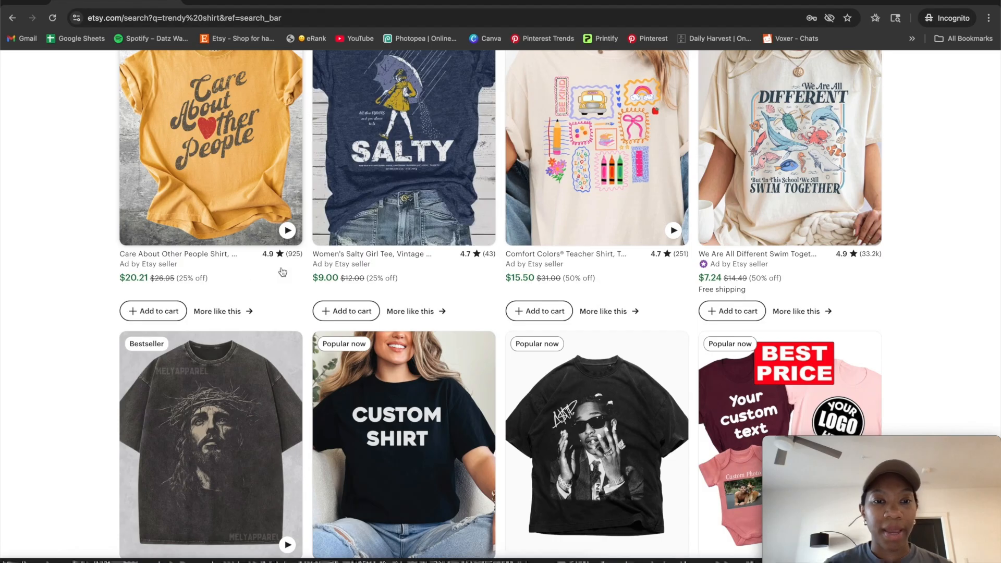
scroll(467, 280, "down", 2)
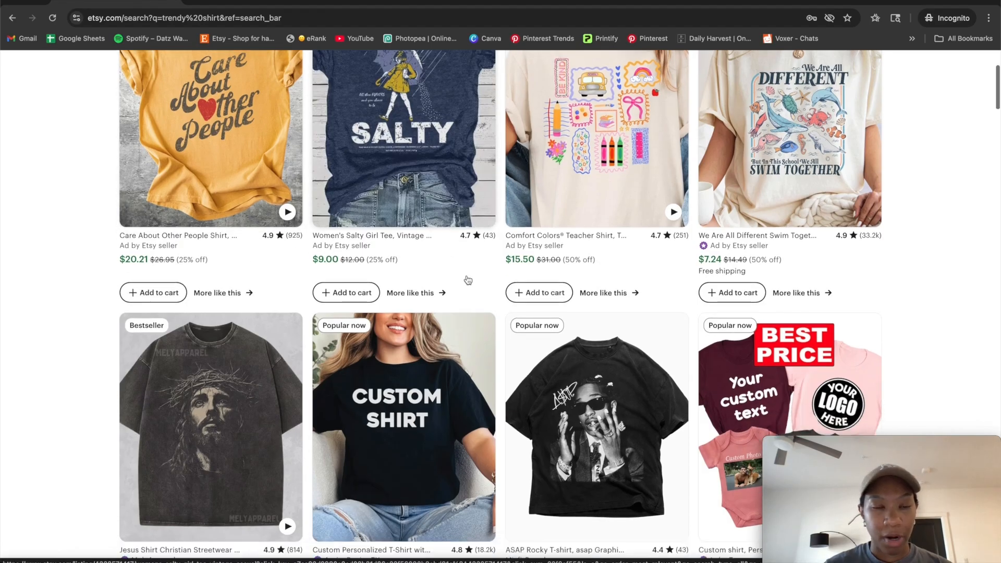
scroll(468, 280, "down", 2)
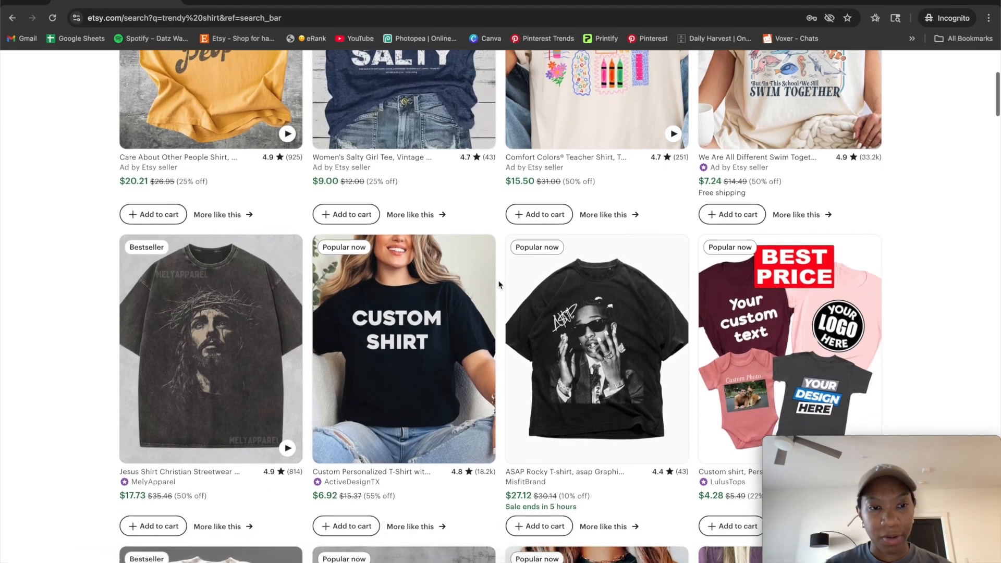
scroll(499, 285, "down", 7)
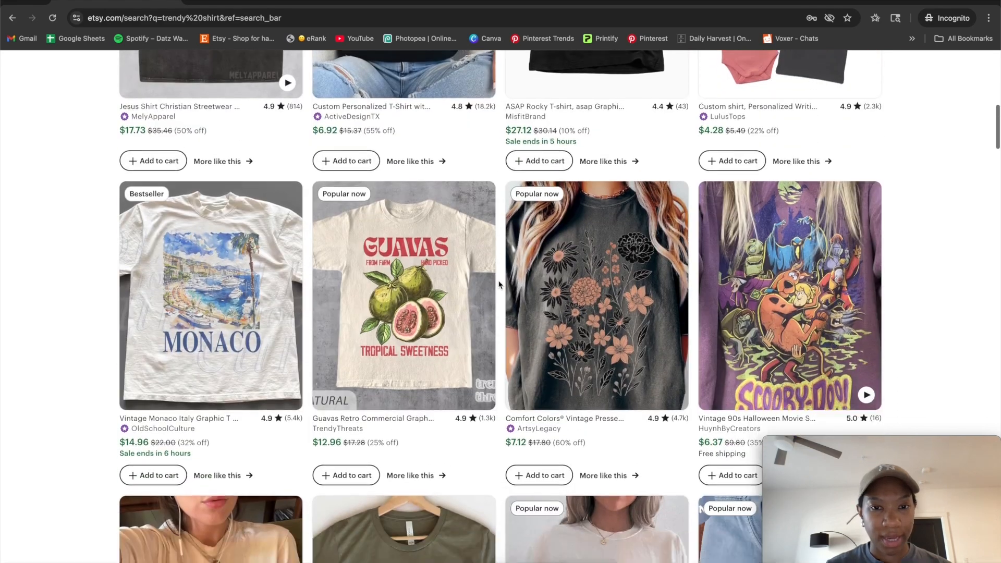
scroll(499, 284, "down", 4)
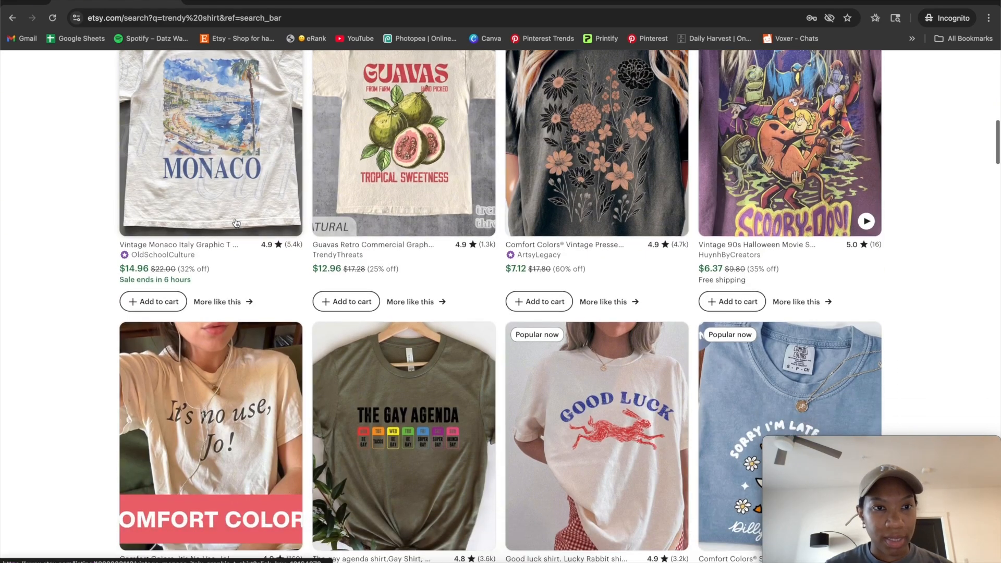
scroll(236, 223, "down", 5)
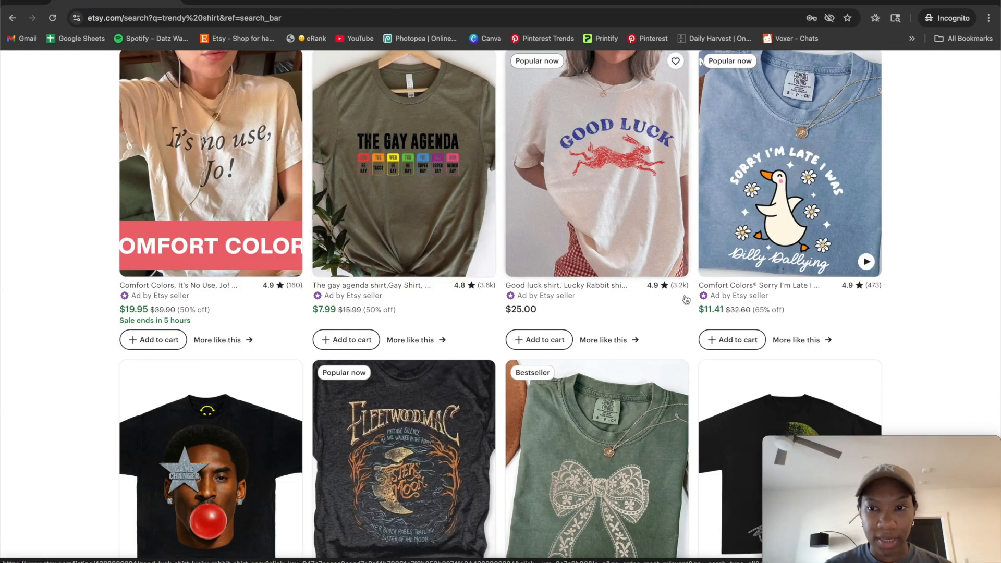
scroll(686, 299, "down", 6)
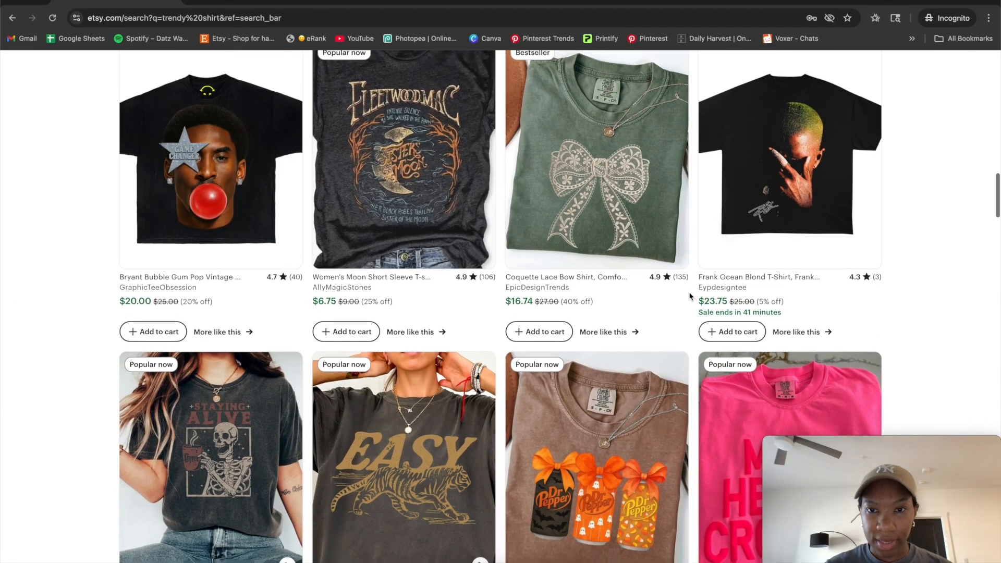
scroll(690, 297, "up", 1)
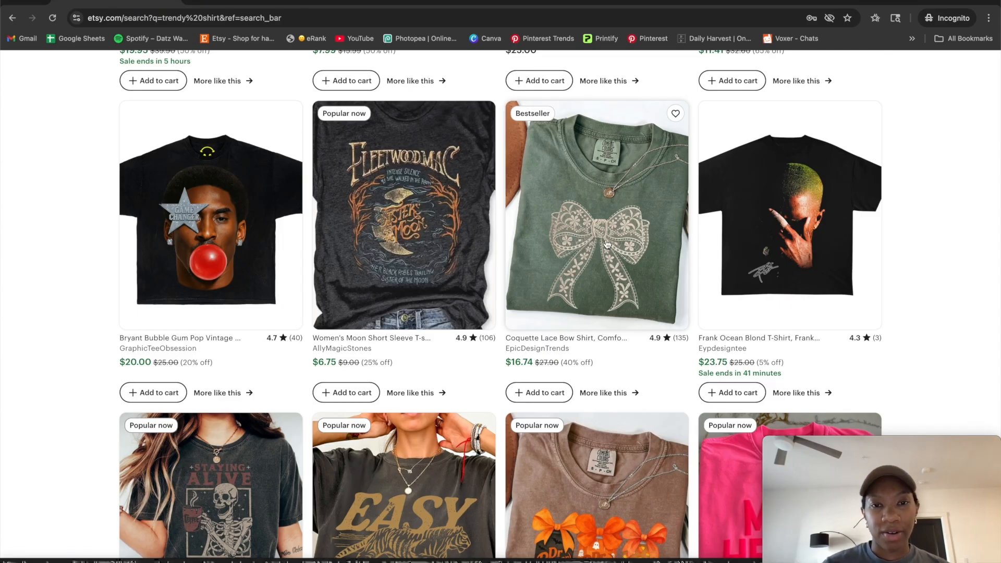
scroll(607, 244, "down", 6)
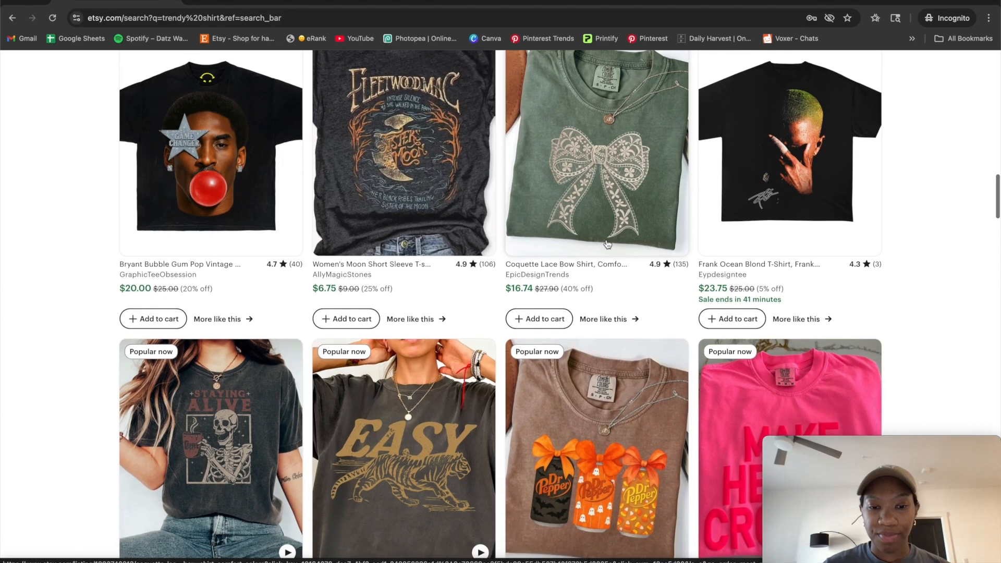
scroll(608, 244, "down", 1)
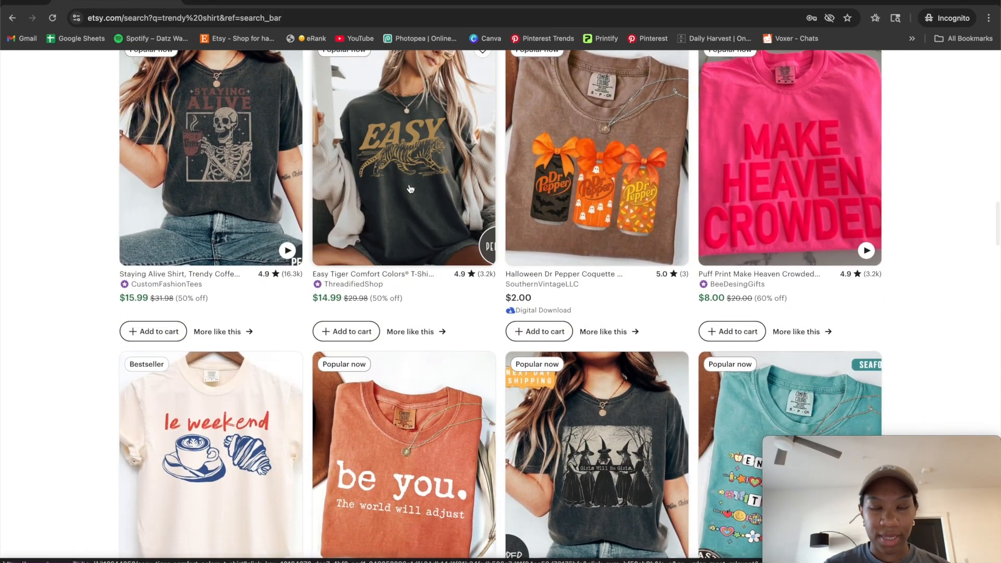
scroll(417, 189, "down", 1)
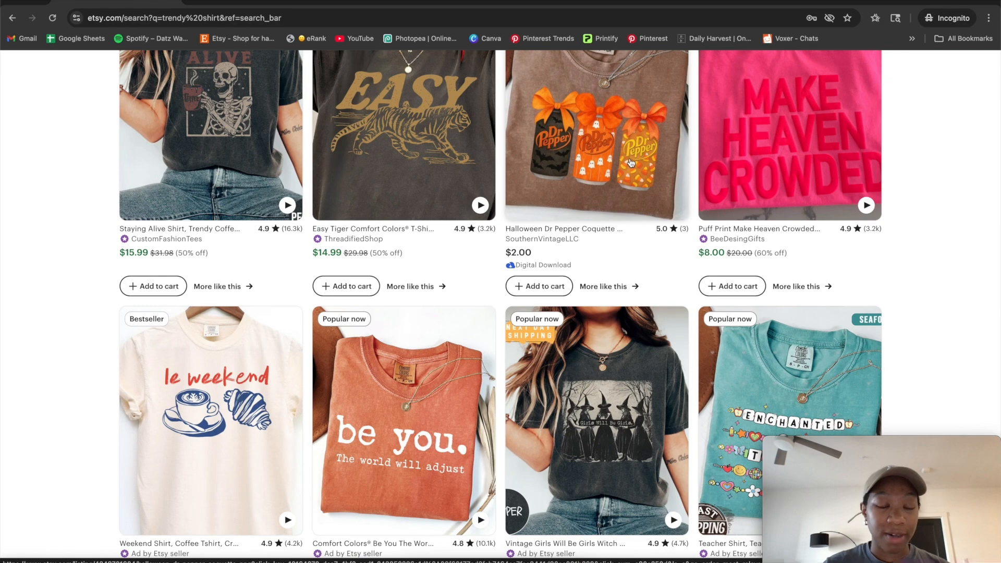
scroll(631, 163, "up", 3)
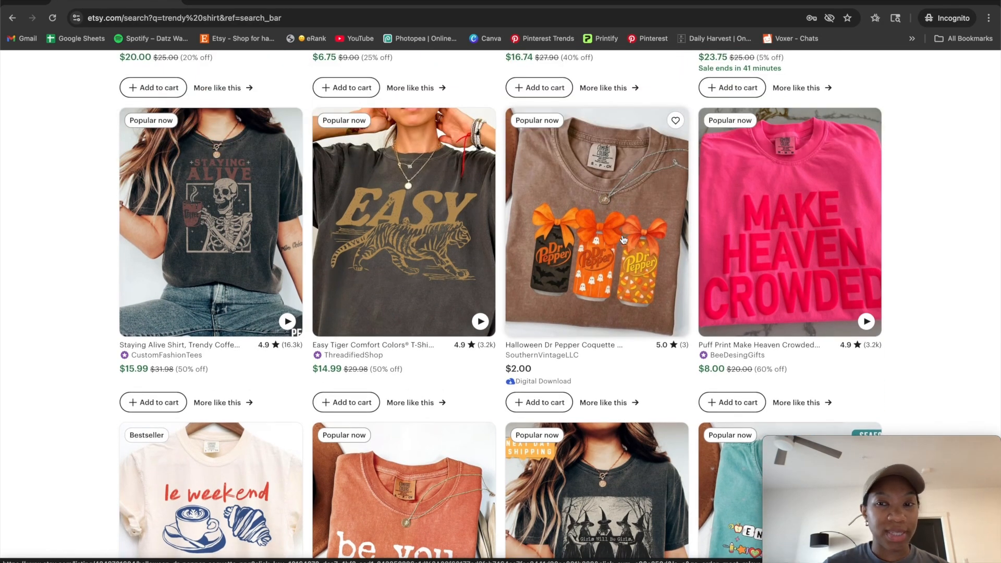
scroll(649, 241, "down", 1)
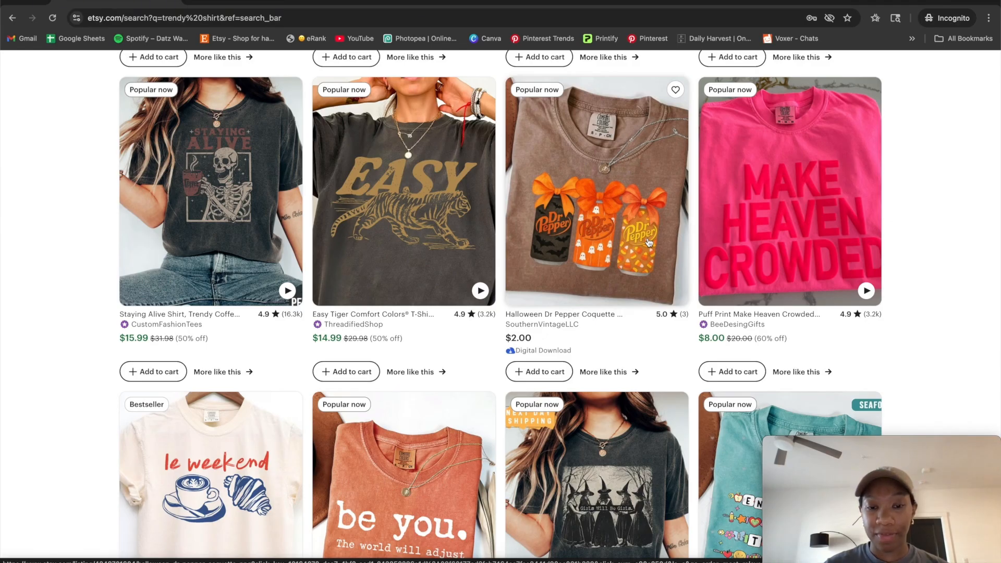
scroll(650, 241, "down", 6)
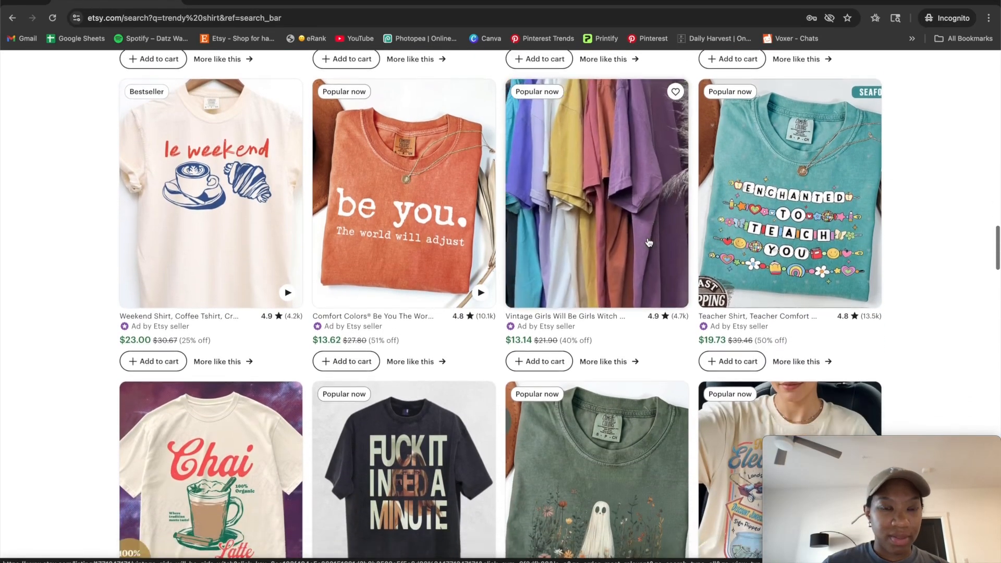
scroll(649, 241, "down", 6)
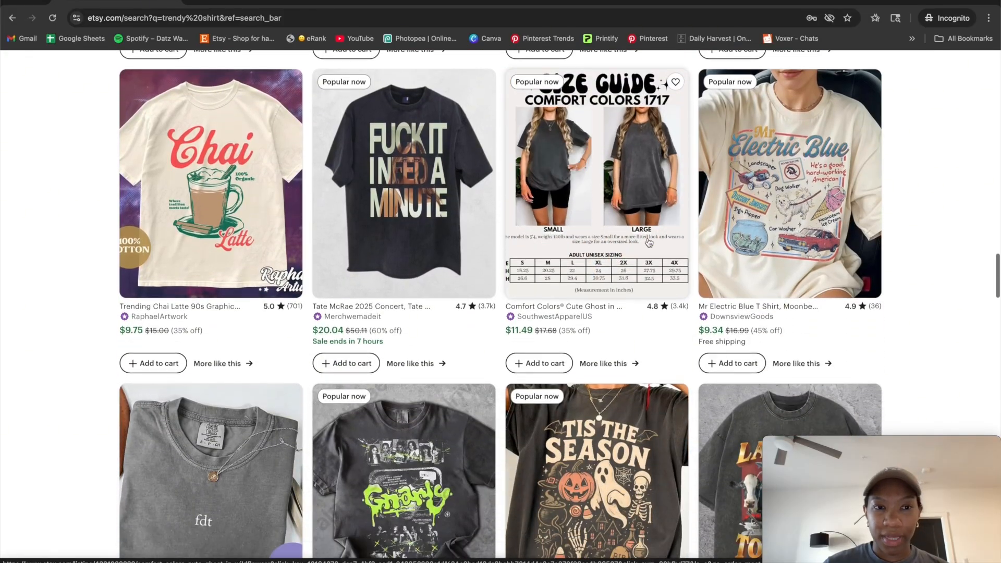
scroll(649, 241, "down", 1)
scroll(649, 241, "up", 1)
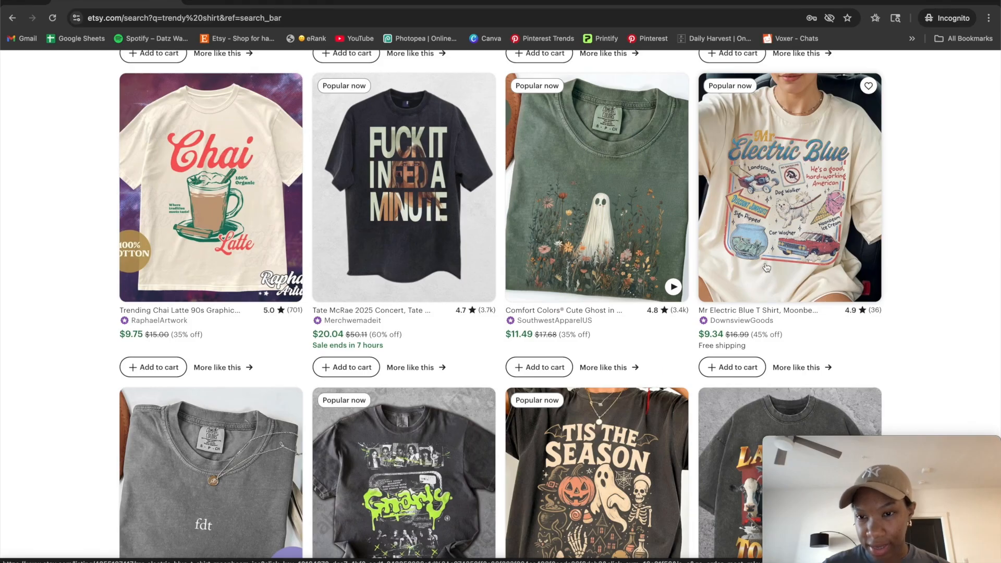
scroll(867, 238, "up", 1)
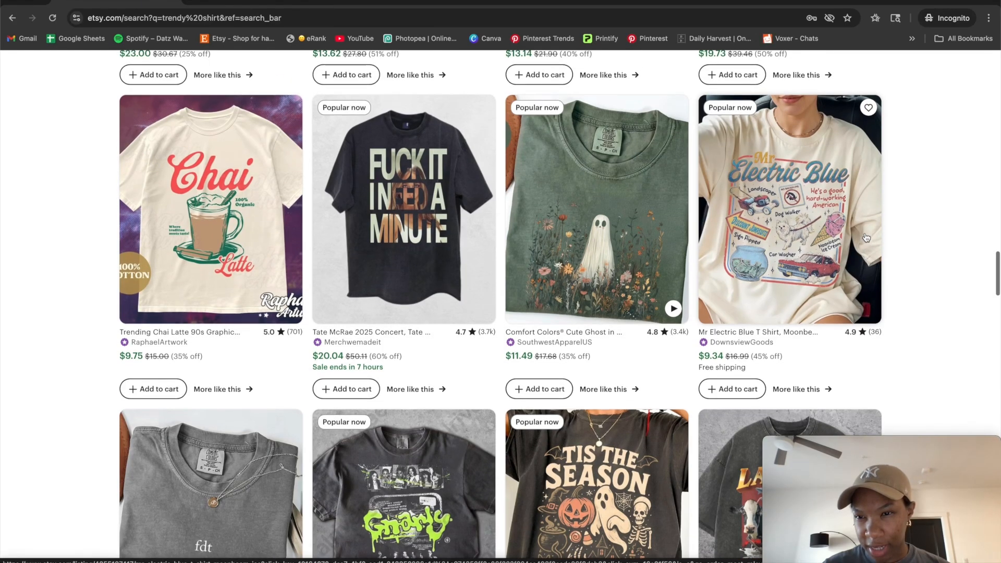
scroll(867, 238, "down", 1)
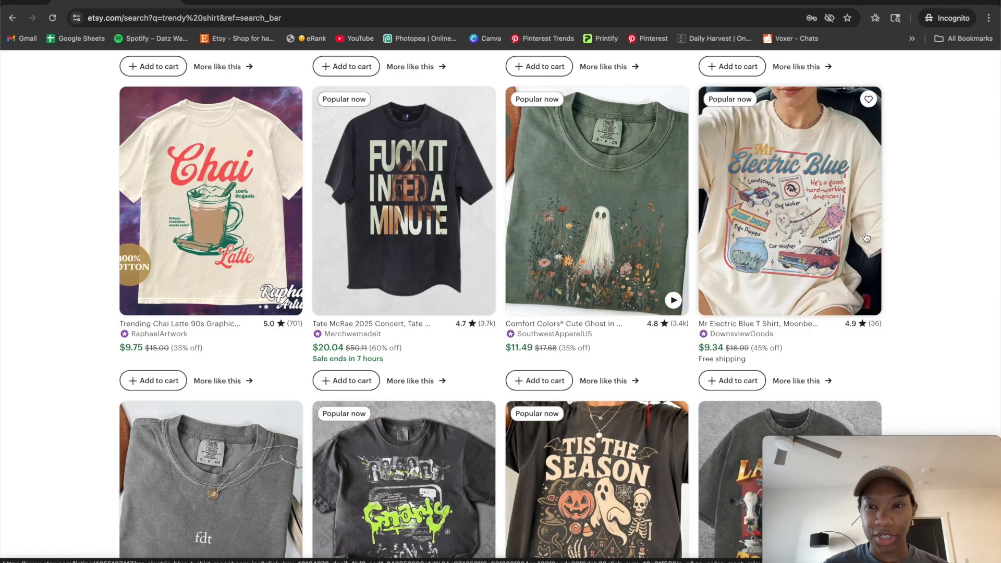
scroll(871, 229, "down", 2)
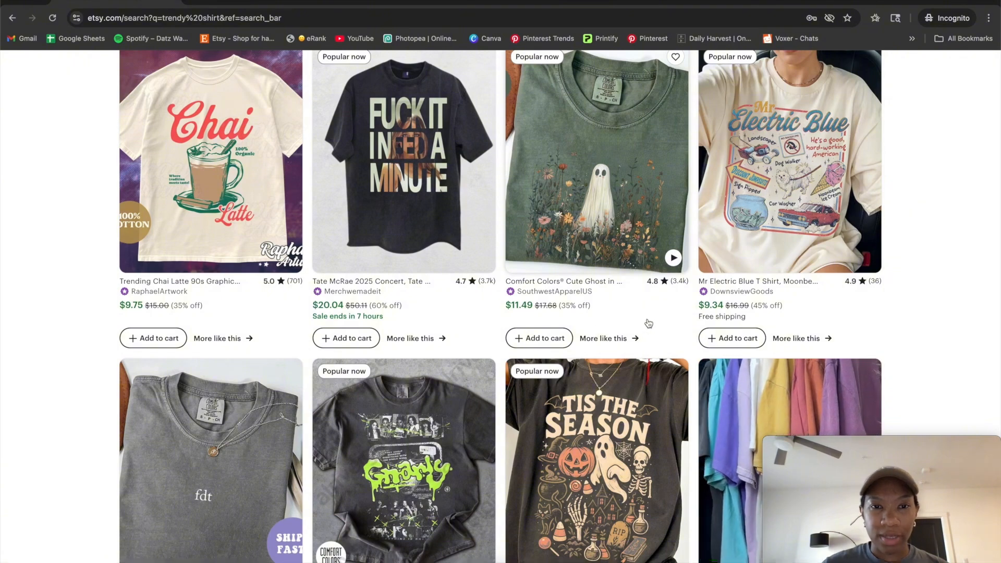
scroll(646, 324, "down", 3)
scroll(648, 323, "down", 3)
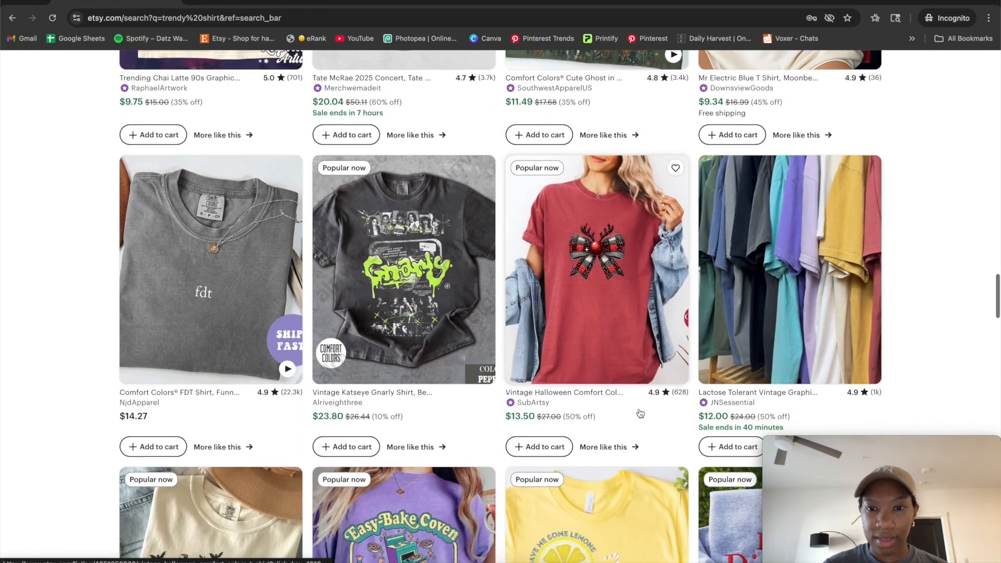
scroll(672, 435, "down", 1)
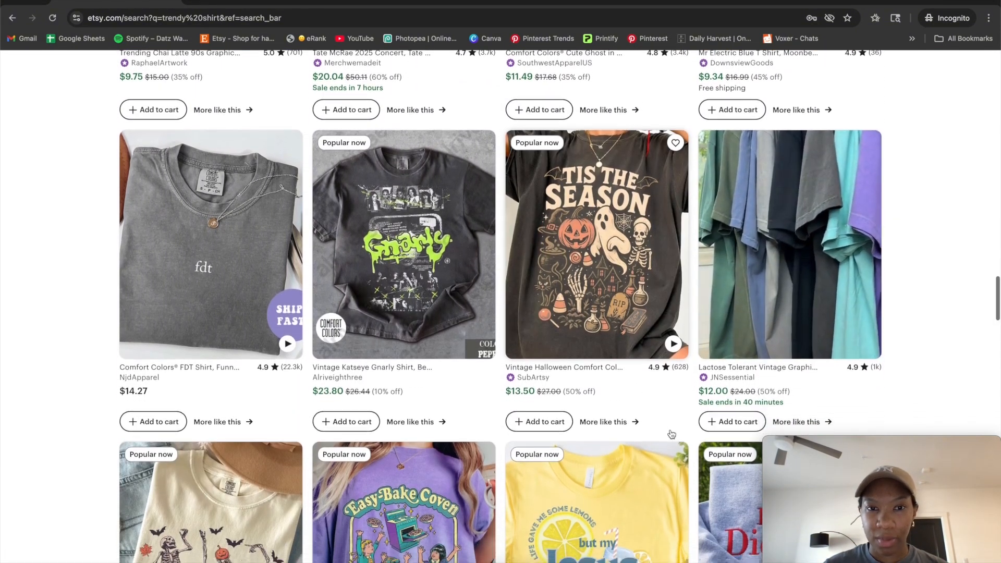
scroll(725, 352, "down", 2)
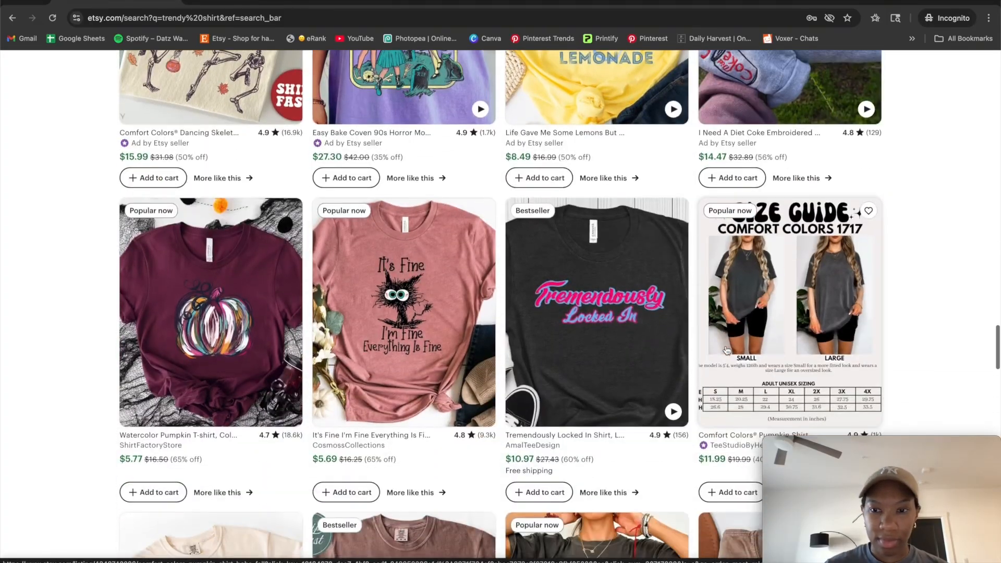
scroll(728, 350, "down", 7)
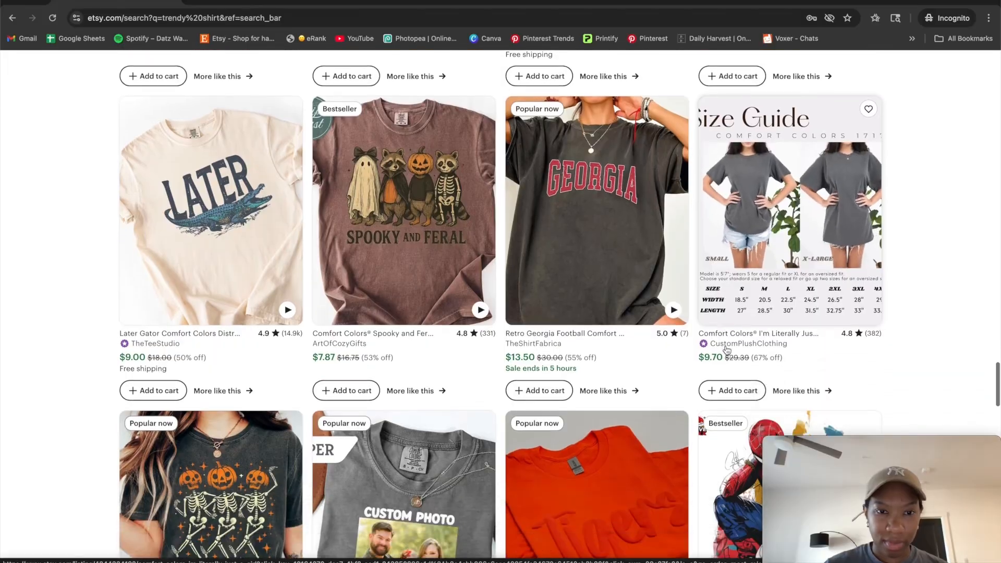
scroll(728, 349, "up", 1)
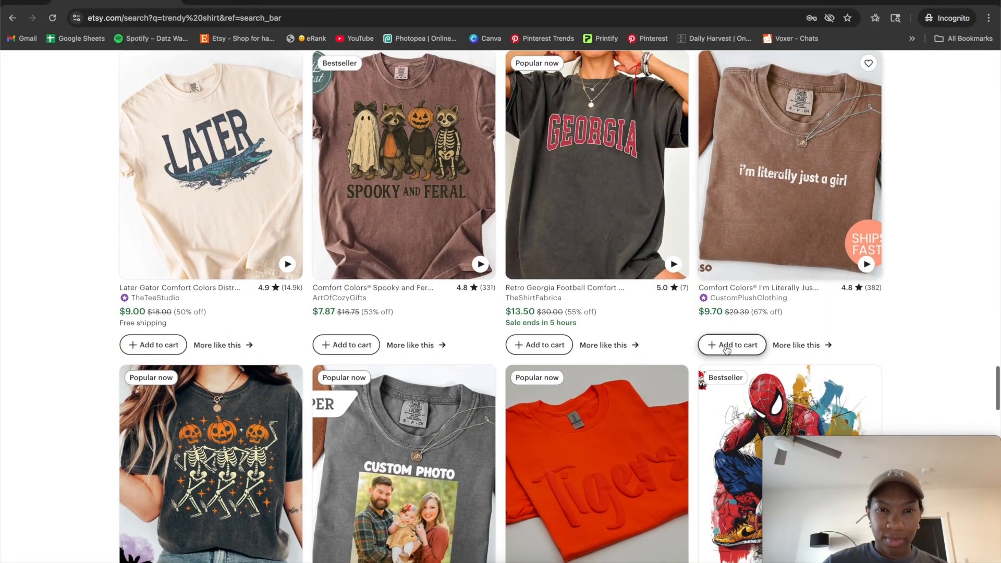
scroll(683, 314, "down", 1)
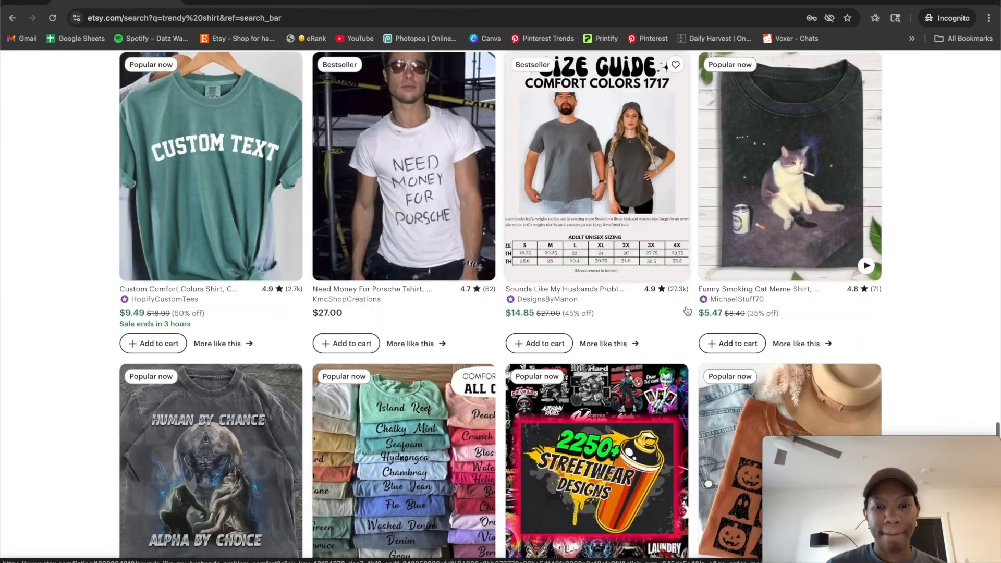
scroll(688, 311, "down", 15)
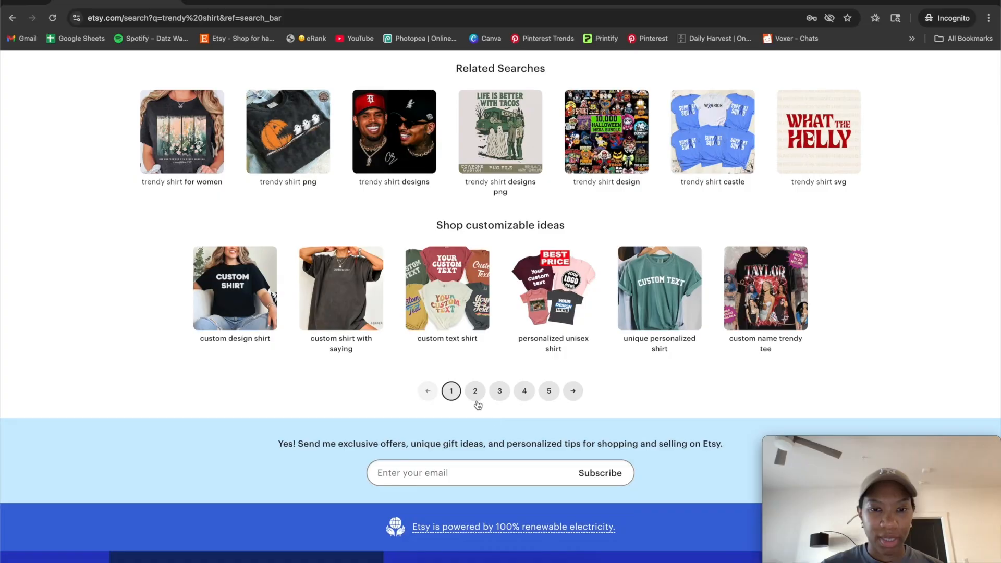
Examine the second page of trendy shirt results for design styles, graphics, text layouts and bestseller or popular labels.
left_click(479, 399)
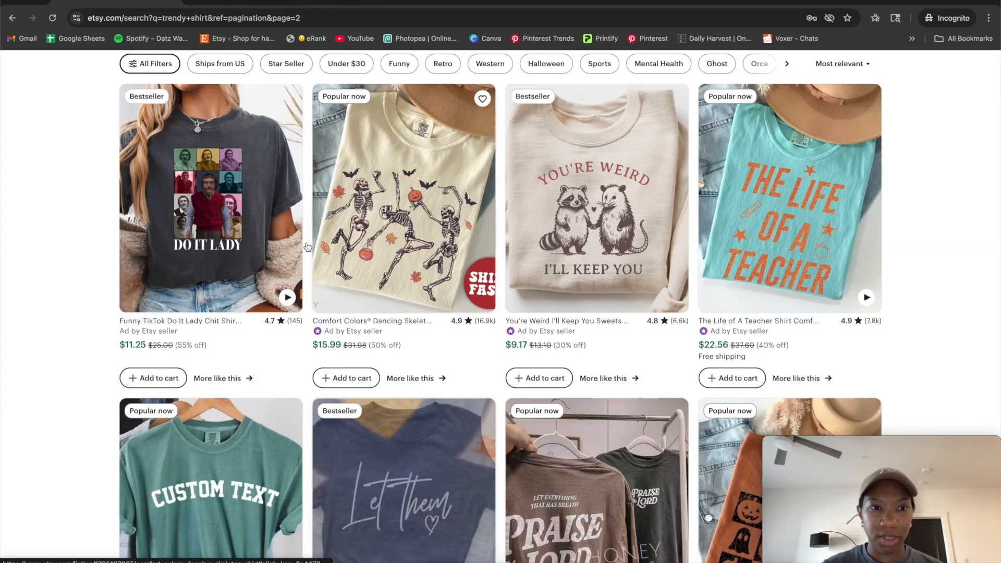
scroll(71, 225, "down", 5)
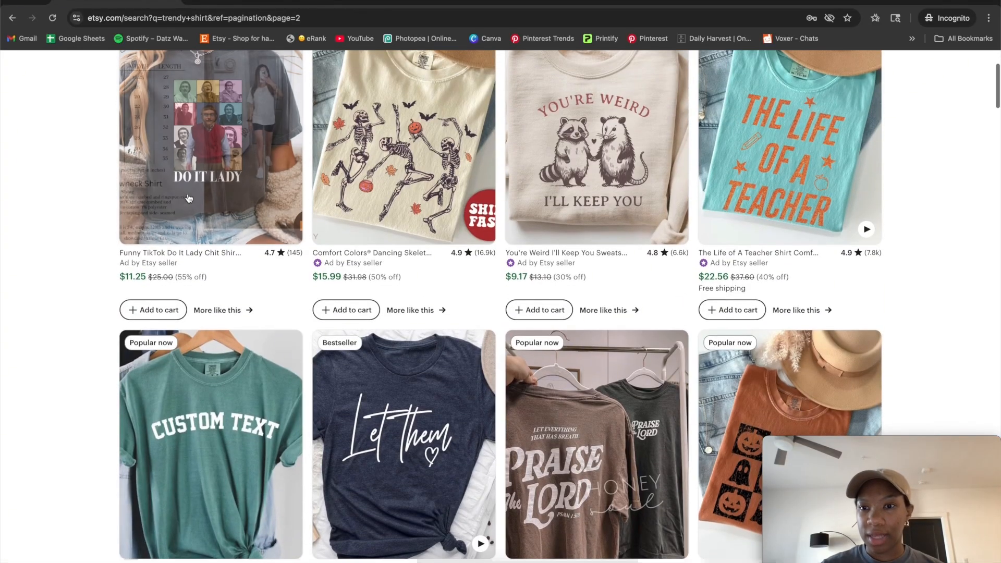
scroll(700, 241, "down", 3)
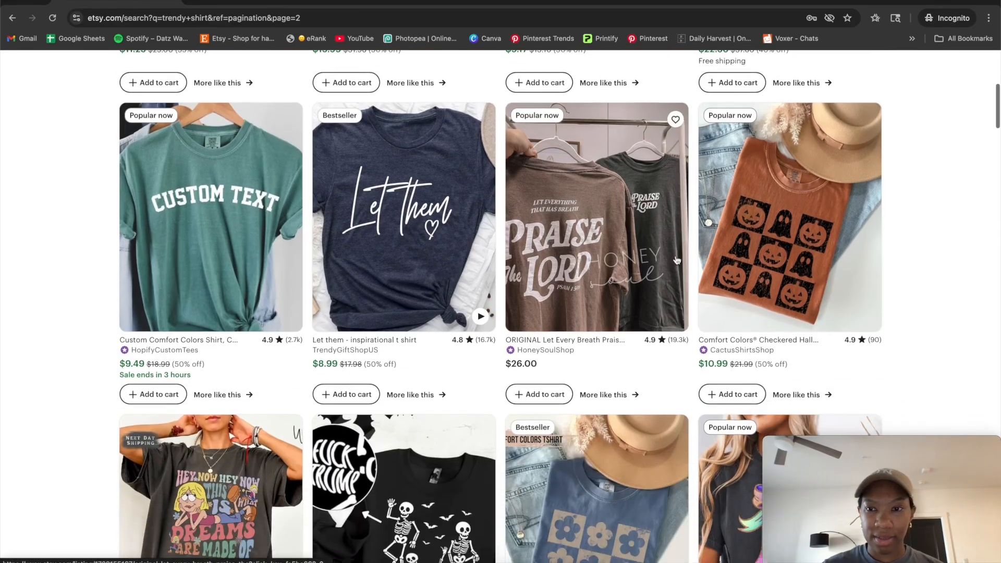
scroll(905, 258, "down", 7)
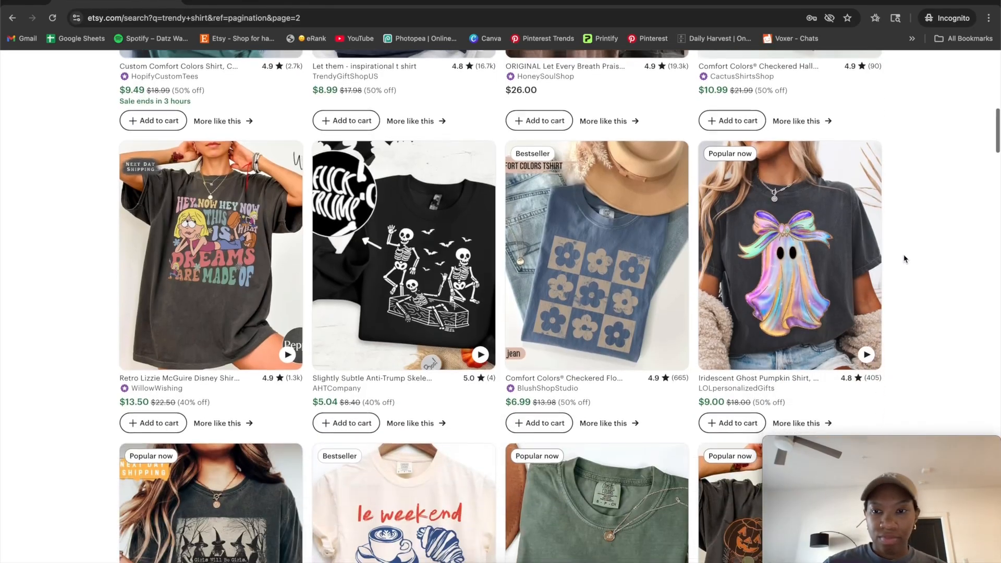
scroll(905, 259, "down", 6)
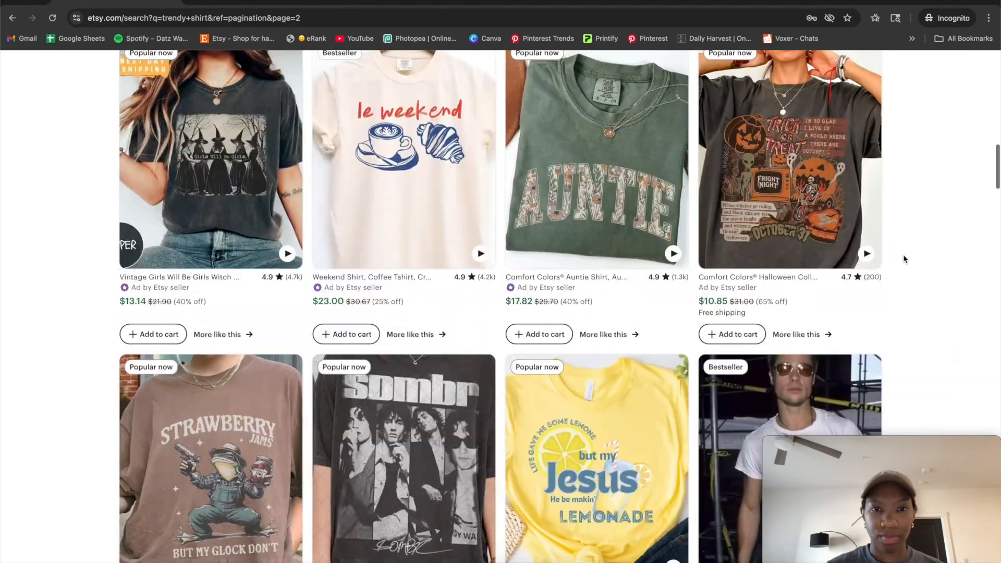
scroll(905, 258, "down", 3)
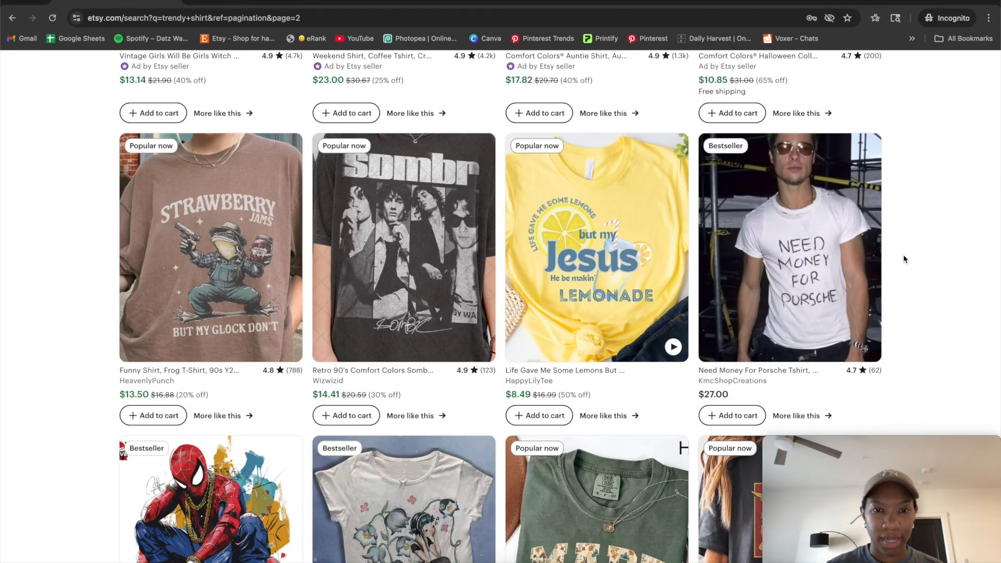
scroll(905, 259, "down", 3)
scroll(905, 259, "down", 15)
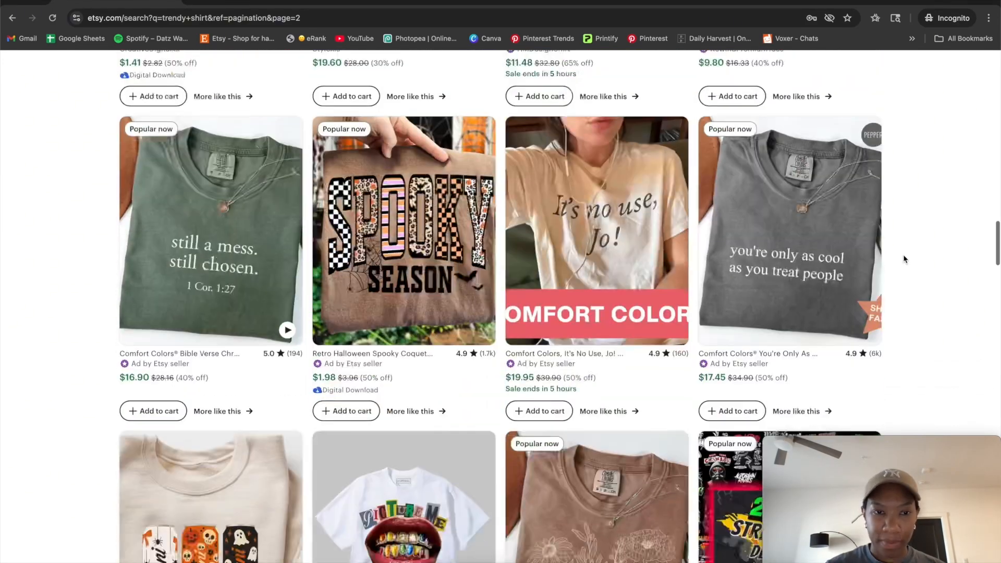
scroll(905, 258, "down", 14)
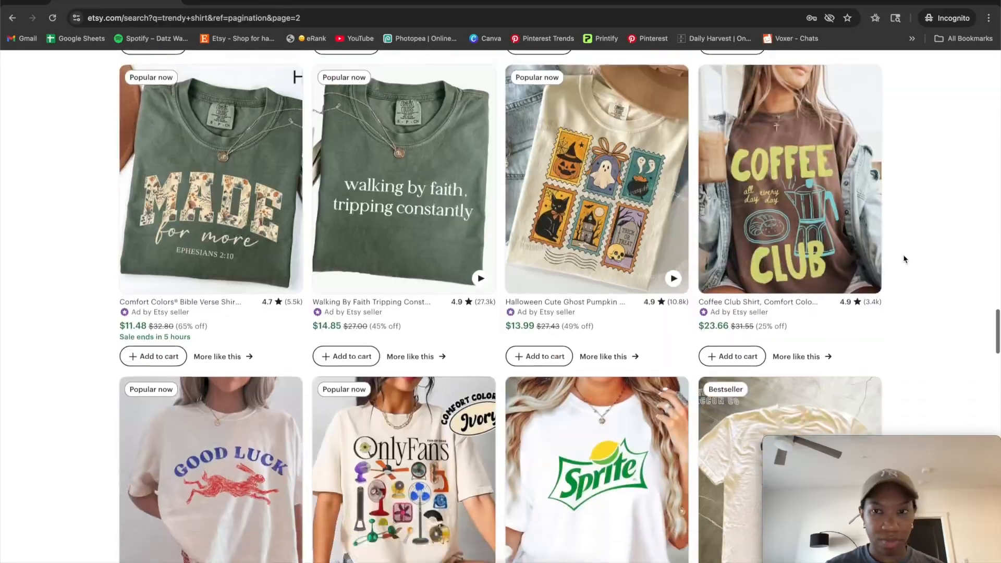
scroll(901, 209, "down", 7)
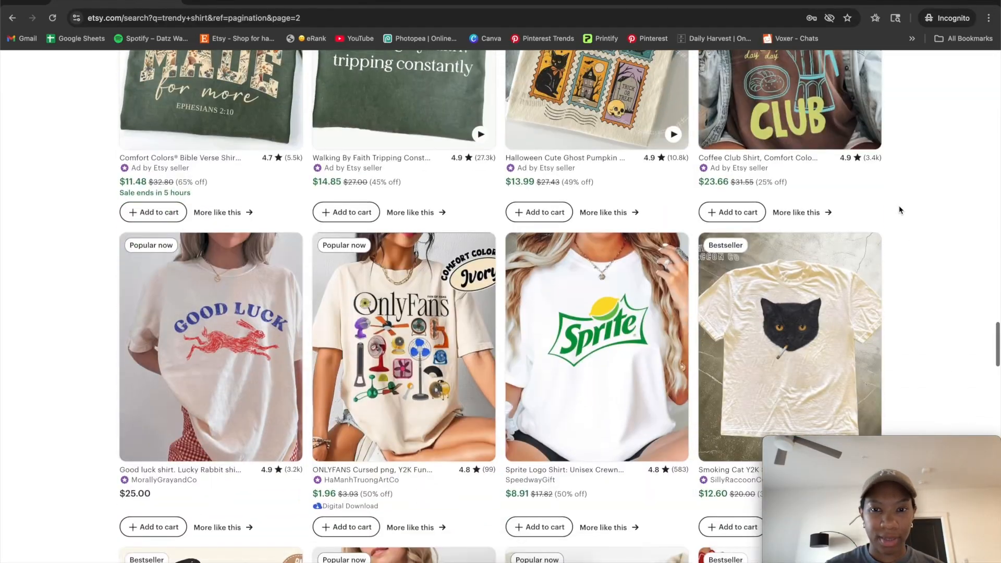
scroll(901, 210, "down", 3)
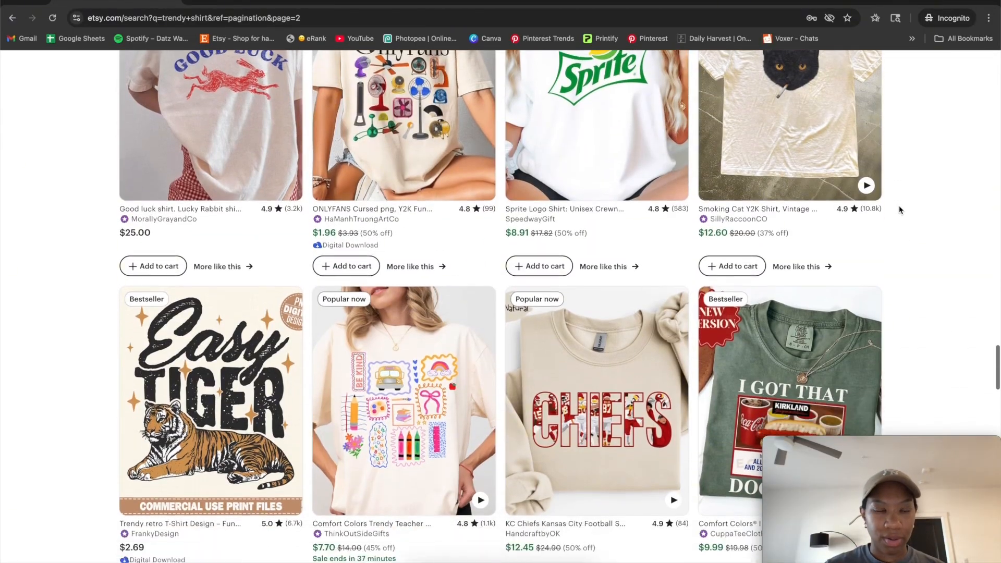
scroll(901, 210, "down", 4)
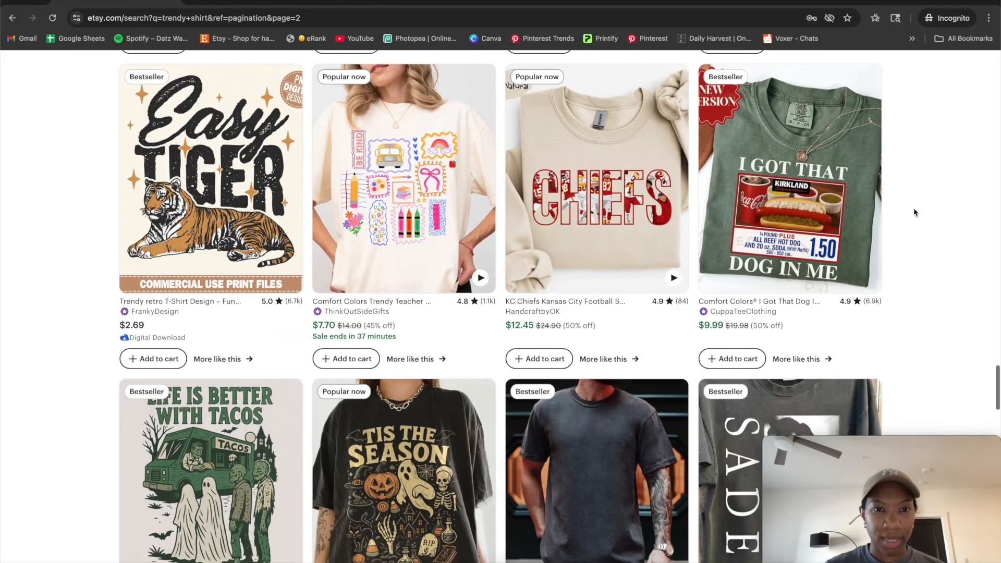
scroll(896, 246, "up", 2)
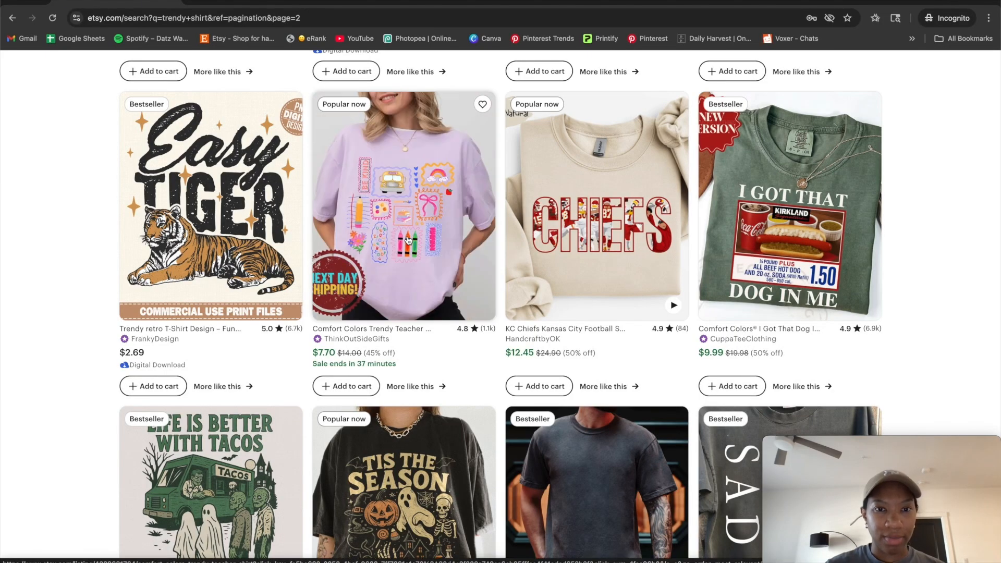
Open the Comfort Colors Trendy Teacher Shirt listing and capture a screenshot of the doodle graphic on the shirt.
left_click(416, 219)
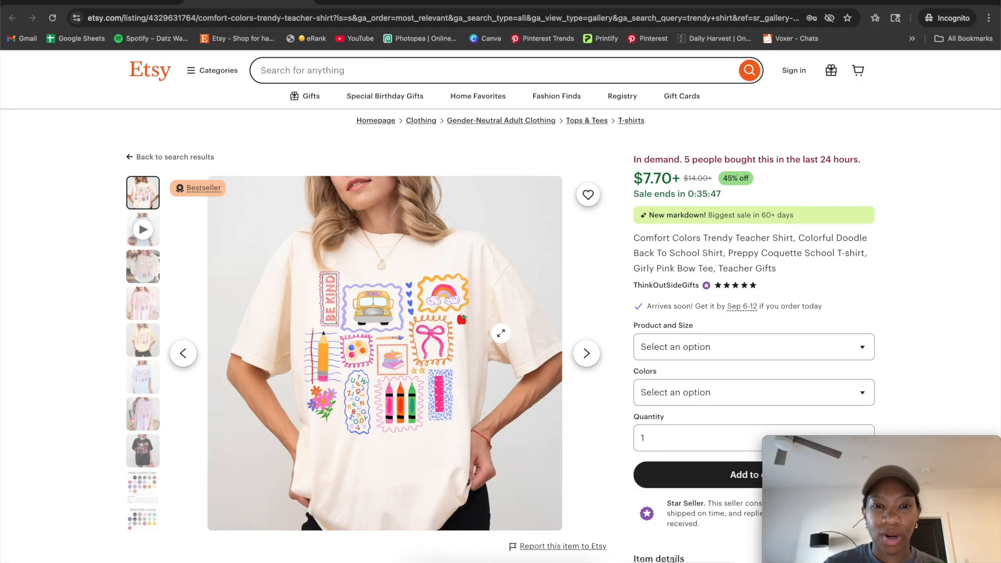
scroll(501, 333, "down", 2)
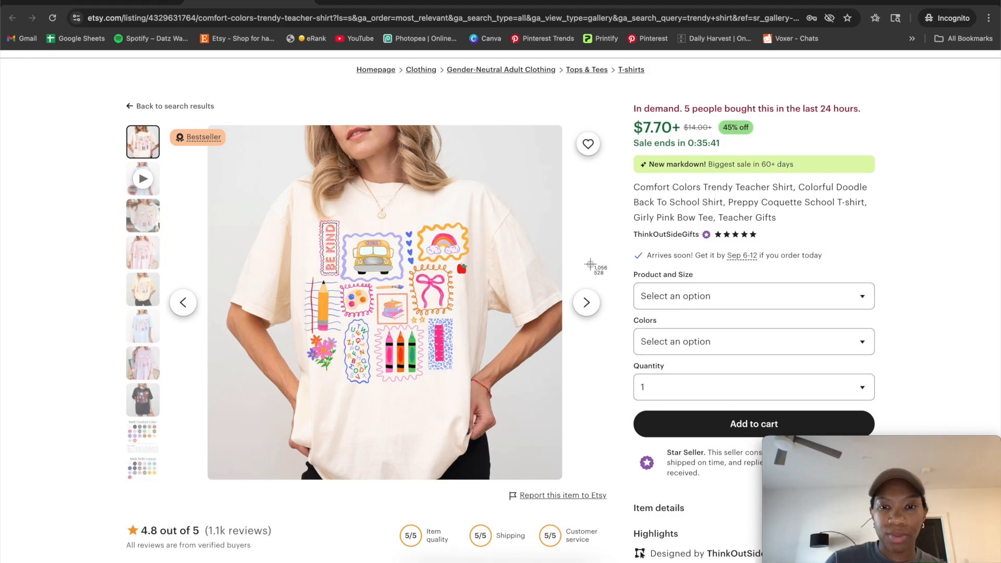
key("super+shift+4")
left_click_drag(283, 204, 490, 401)
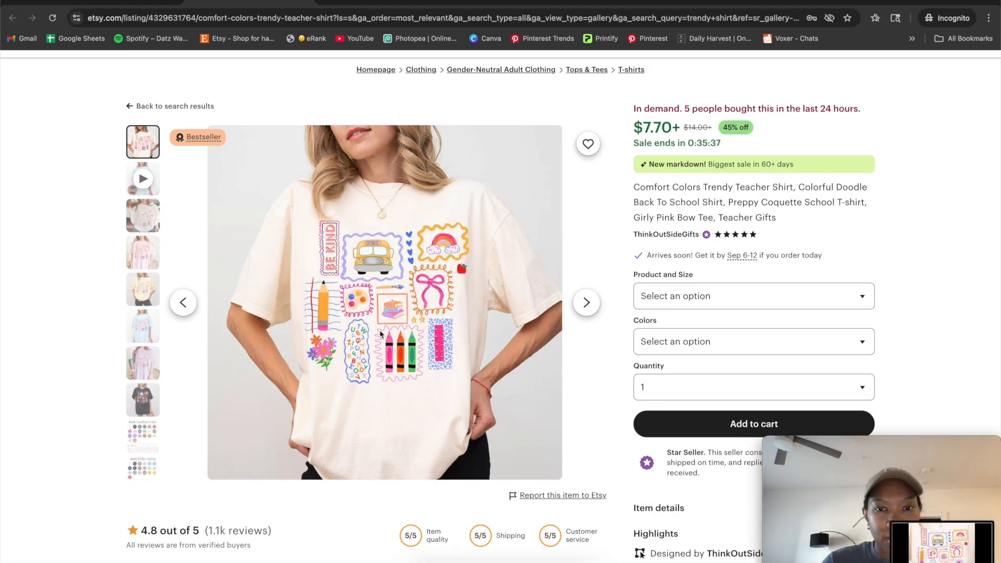
Search Etsy for "nurse shirt".
scroll(381, 334, "up", 2)
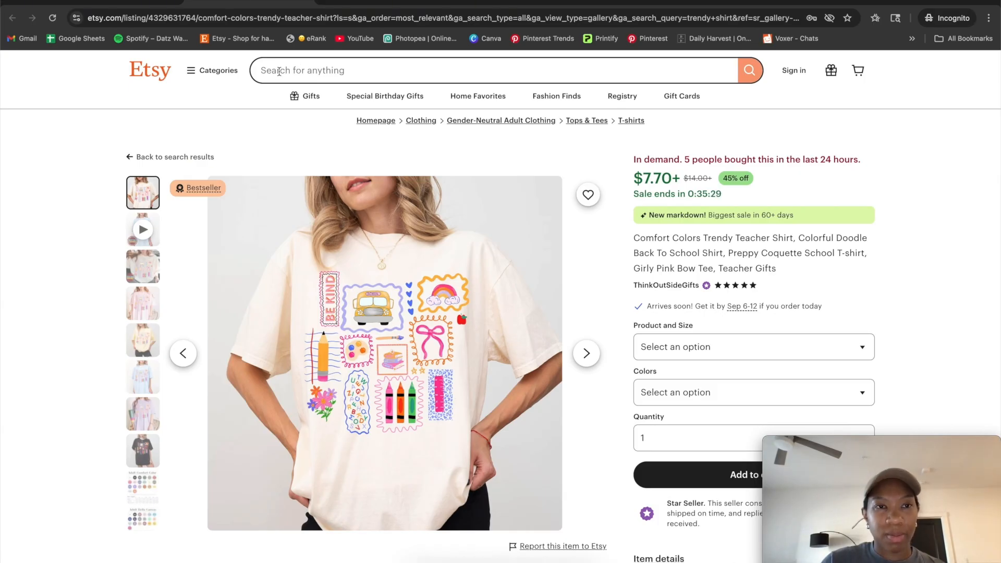
left_click(279, 72)
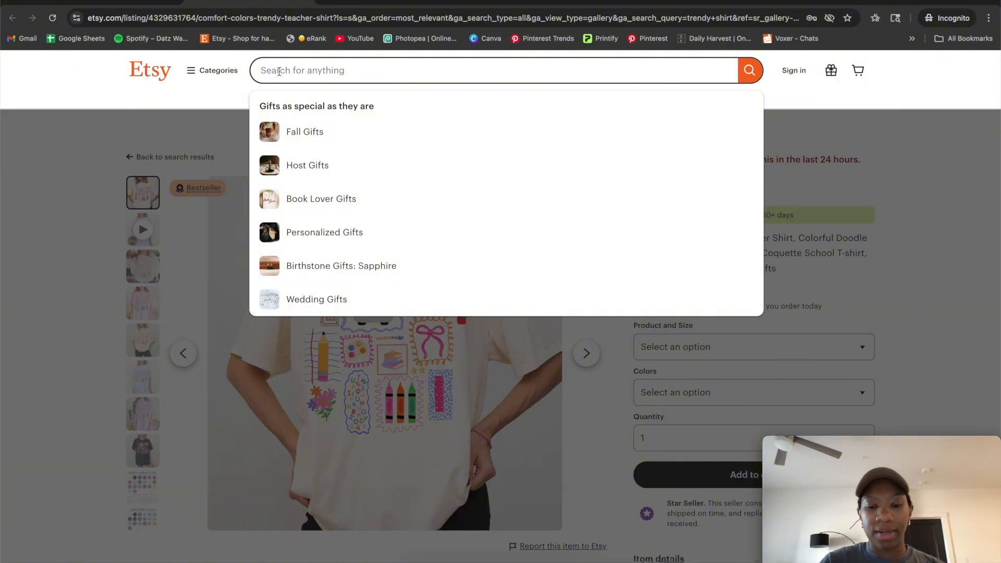
type("burse")
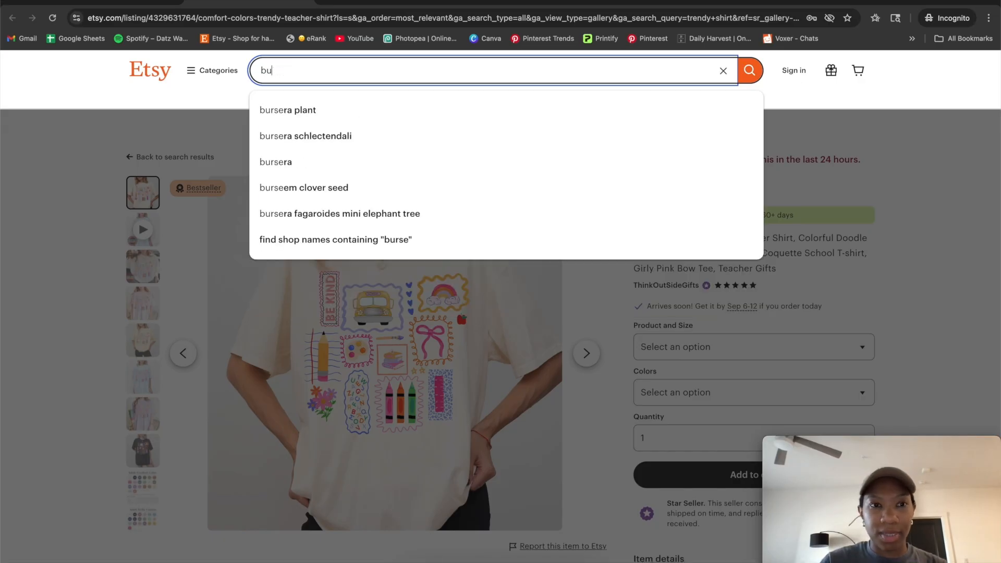
key("BackSpace")
key("BackSpace")
type("nurse ")
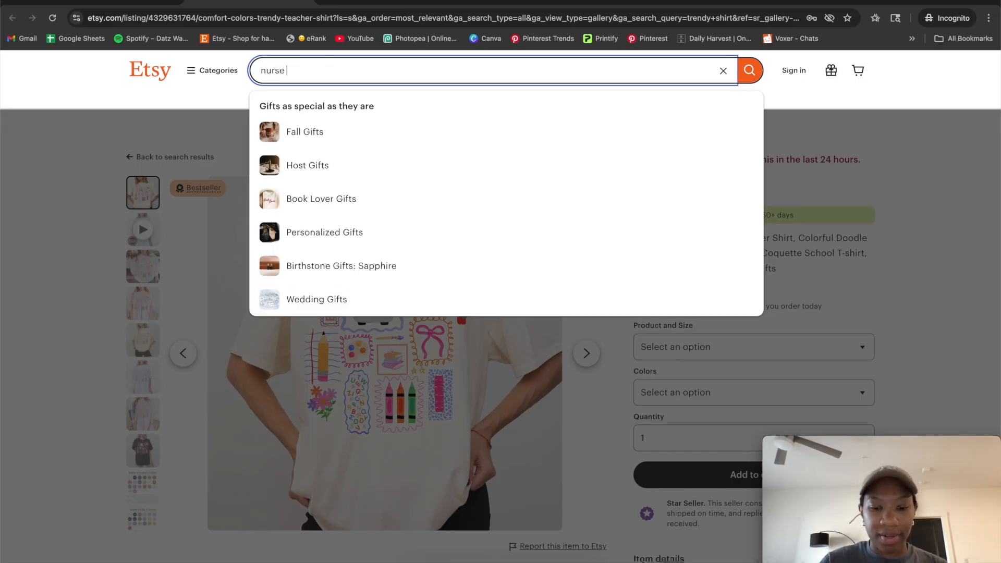
type("shirt")
key("Return")
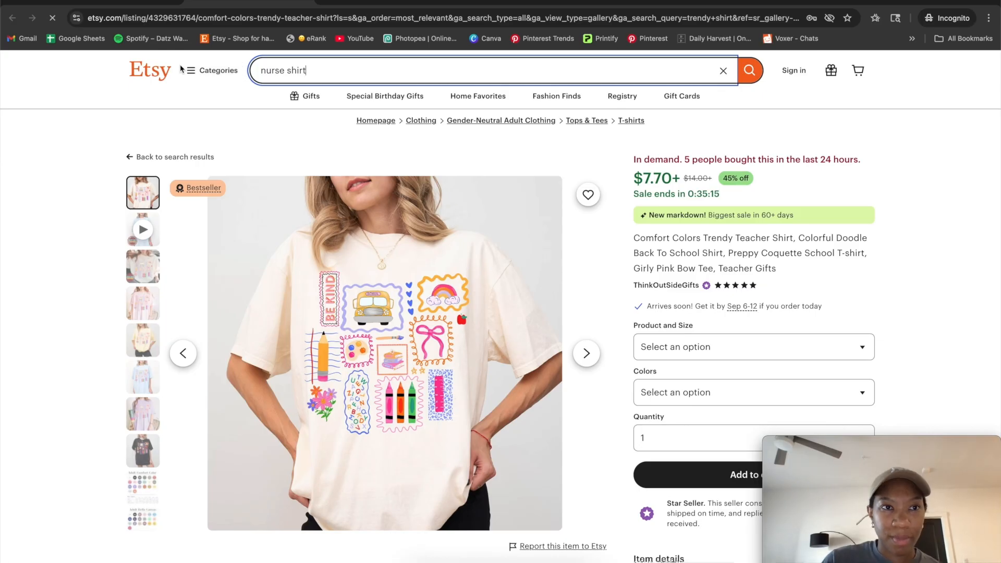
Review the first nurse shirt results, view the black Nurse Png medical doodle listing and close it.
scroll(165, 187, "down", 2)
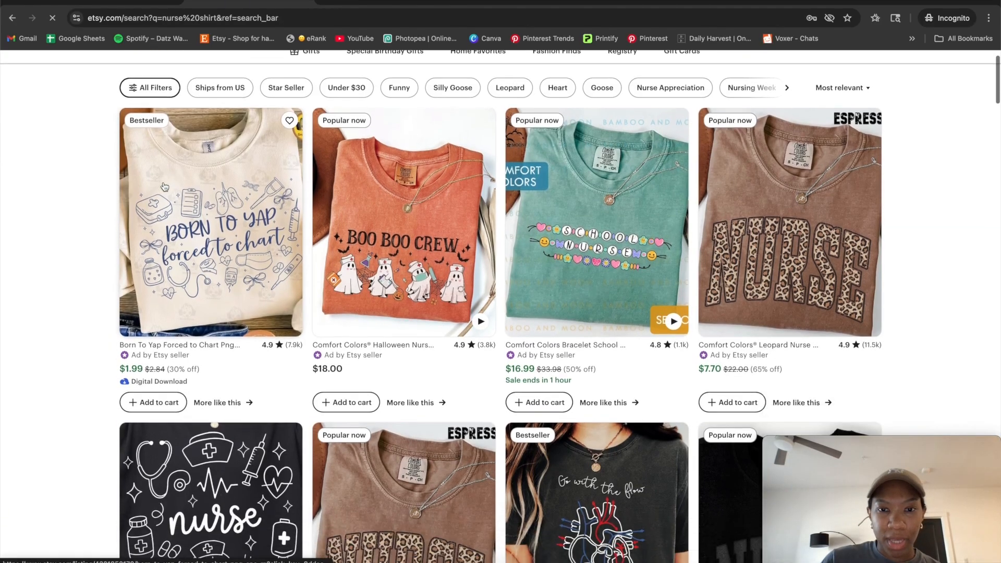
scroll(165, 187, "down", 1)
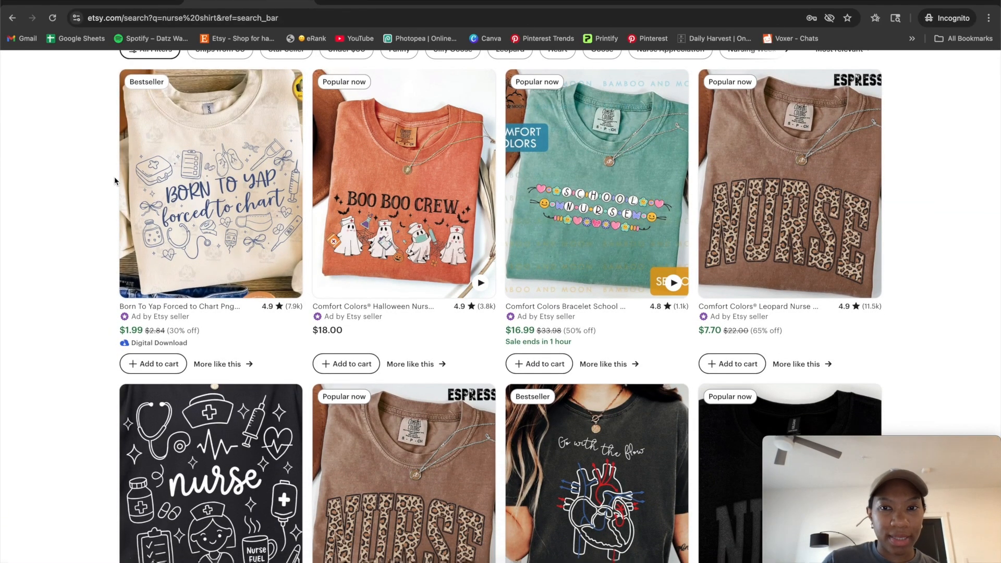
scroll(115, 181, "down", 1)
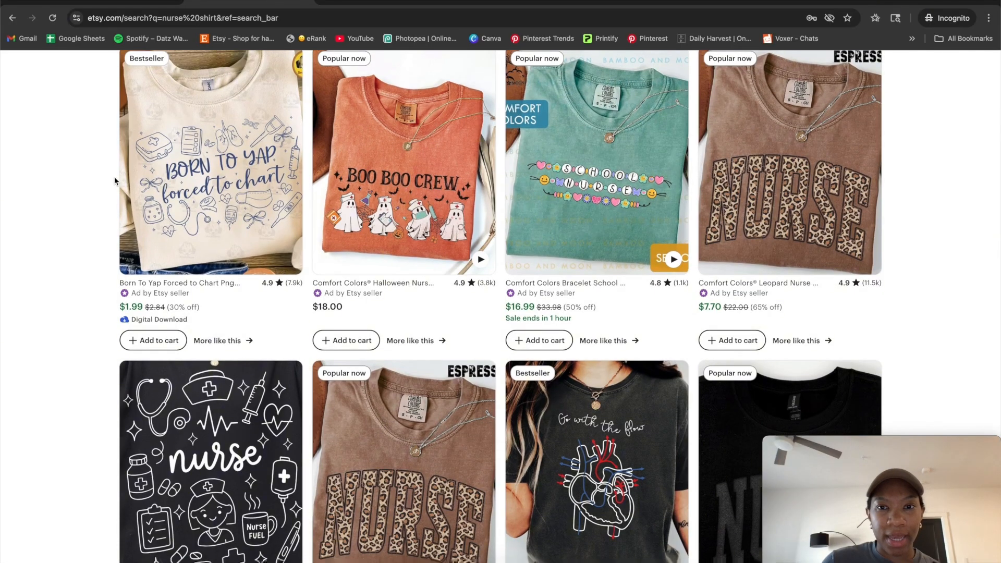
scroll(115, 181, "down", 4)
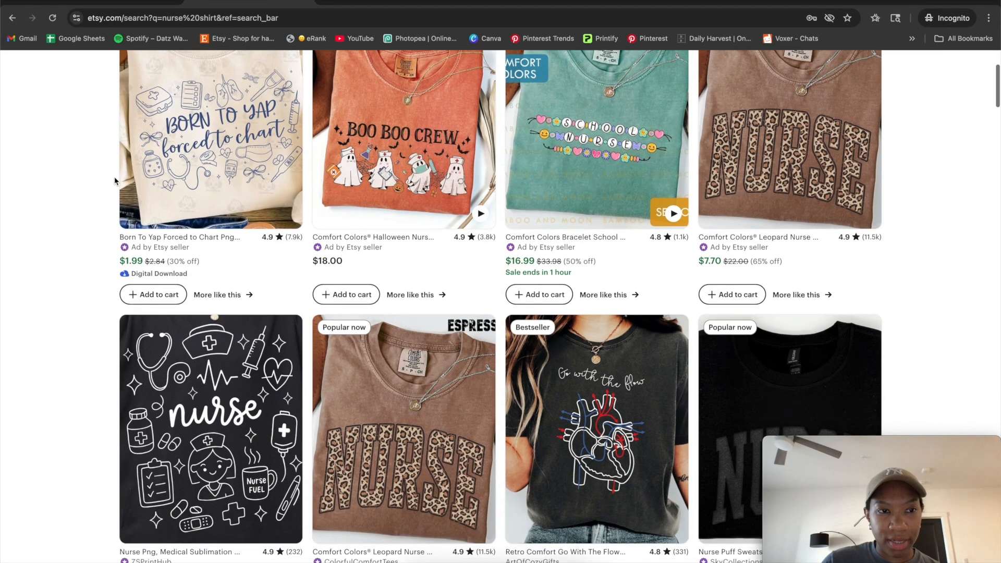
scroll(99, 264, "down", 1)
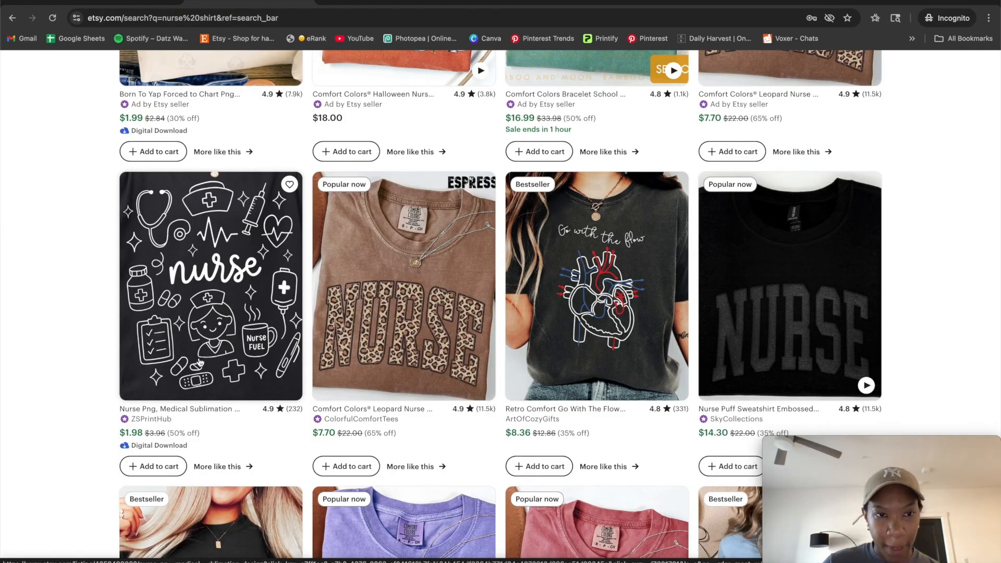
left_click(203, 298)
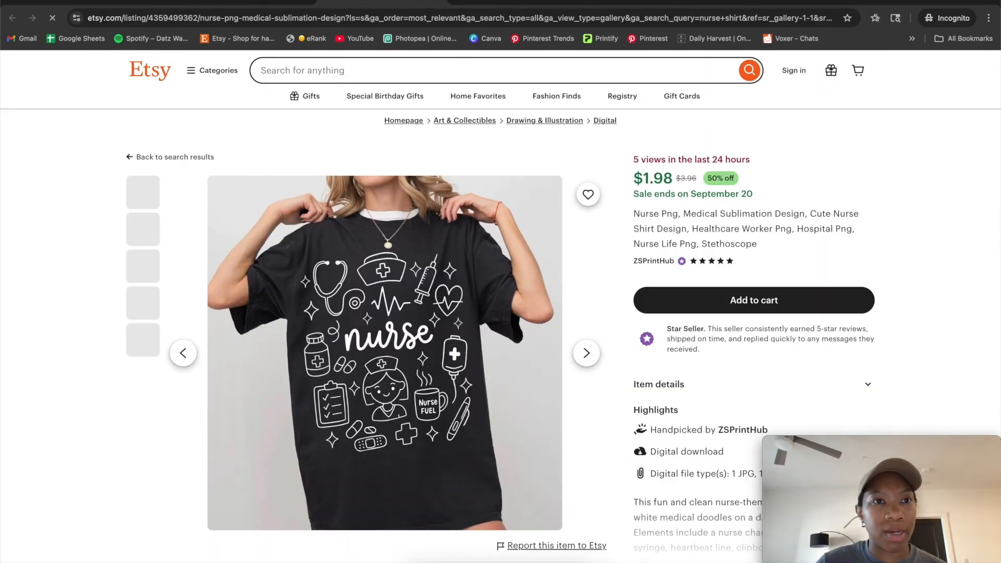
key("super+w")
Browse further nurse shirt designs and open the Floral Nurse Comfort Colors shirt listing with the bow and stethoscope graphic.
scroll(498, 215, "down", 2)
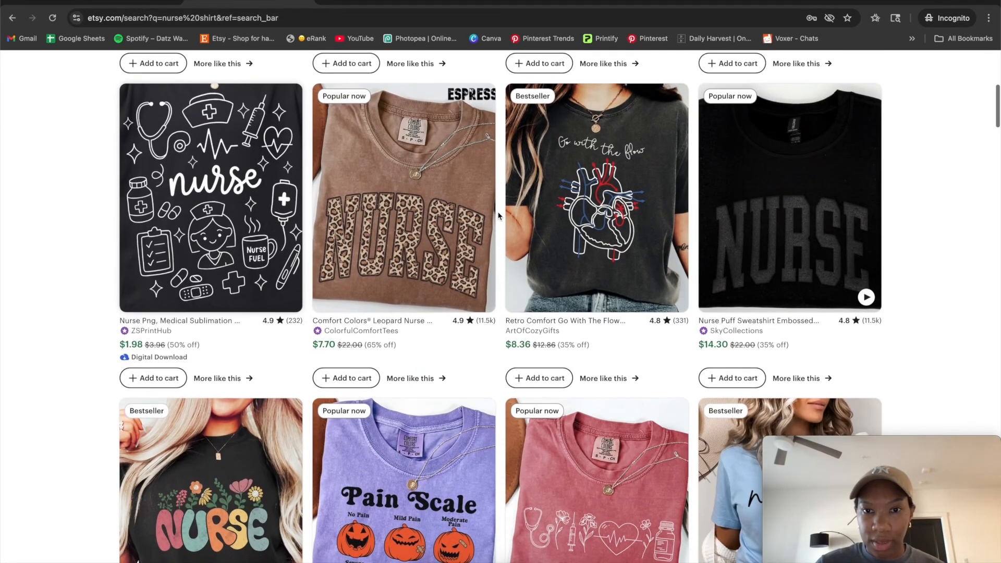
scroll(499, 214, "down", 3)
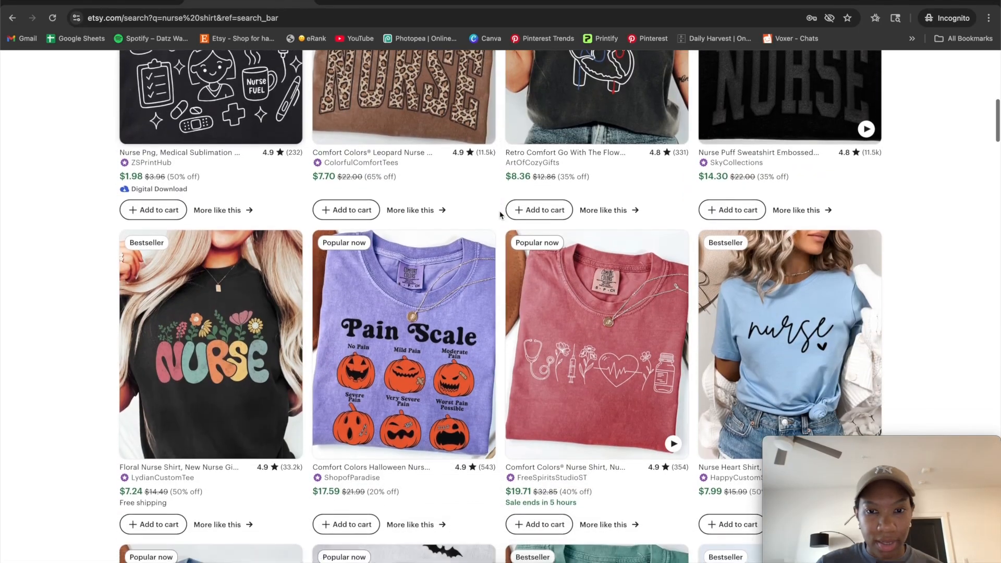
scroll(500, 214, "down", 3)
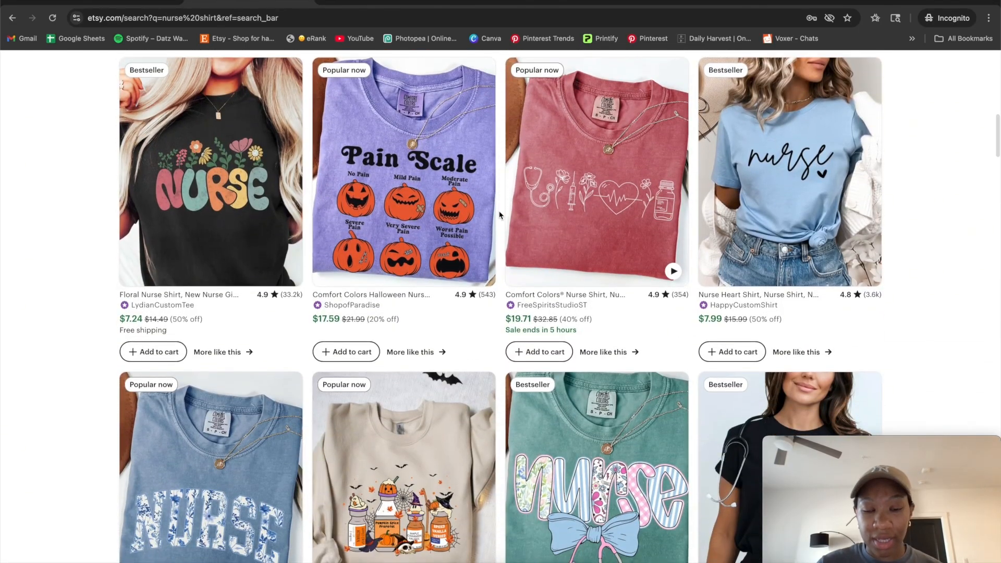
scroll(499, 215, "down", 4)
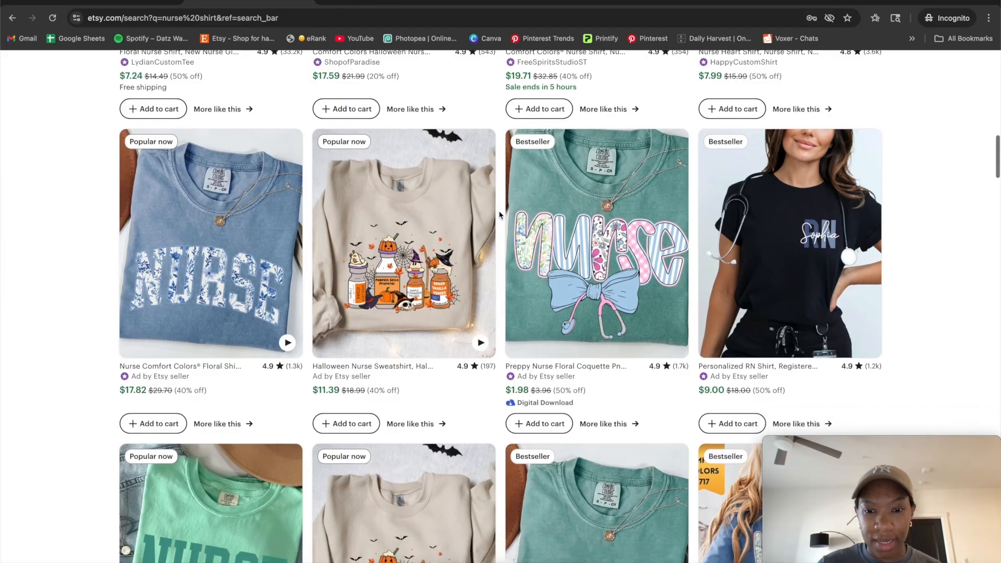
scroll(500, 214, "down", 2)
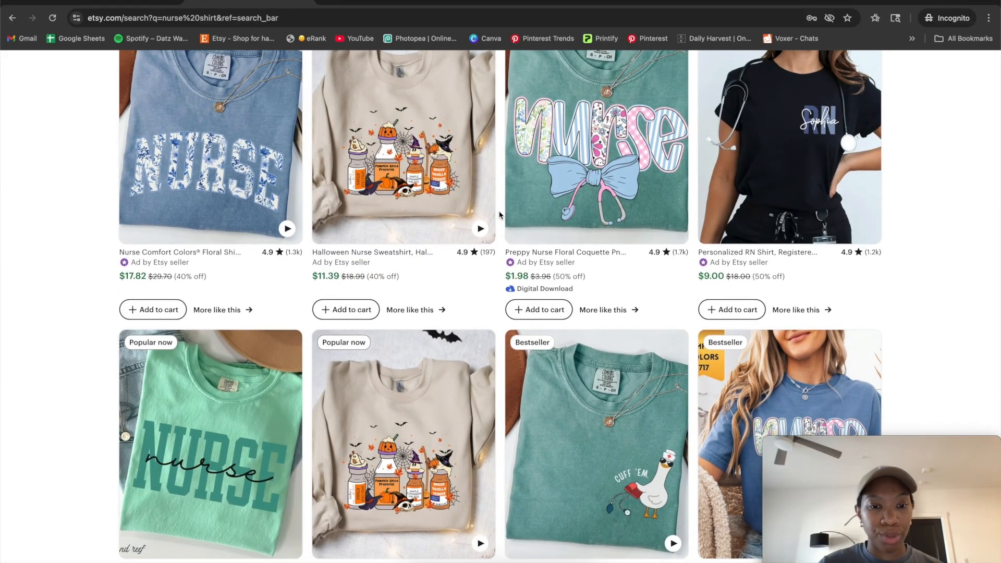
scroll(500, 214, "down", 3)
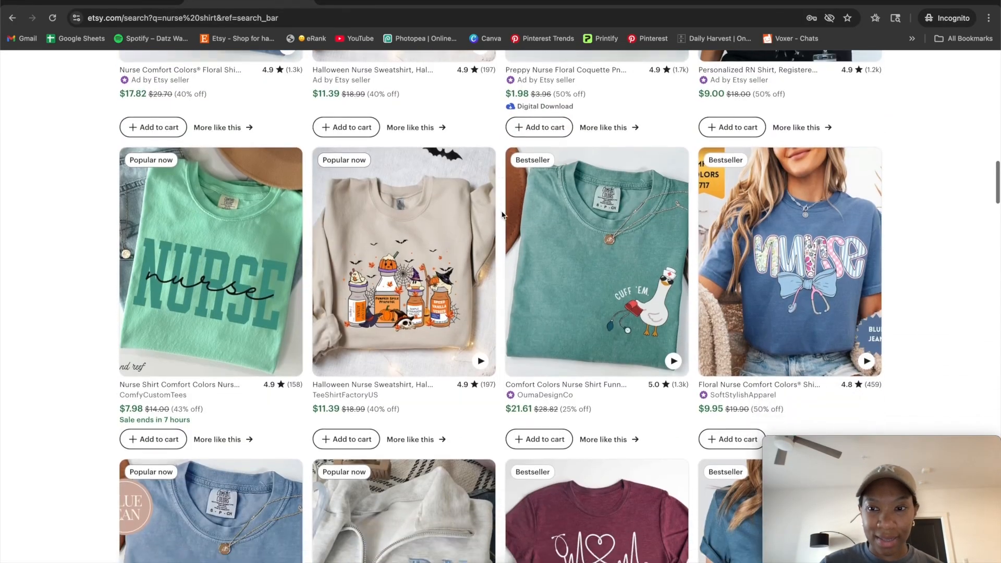
scroll(501, 213, "down", 3)
scroll(500, 213, "up", 1)
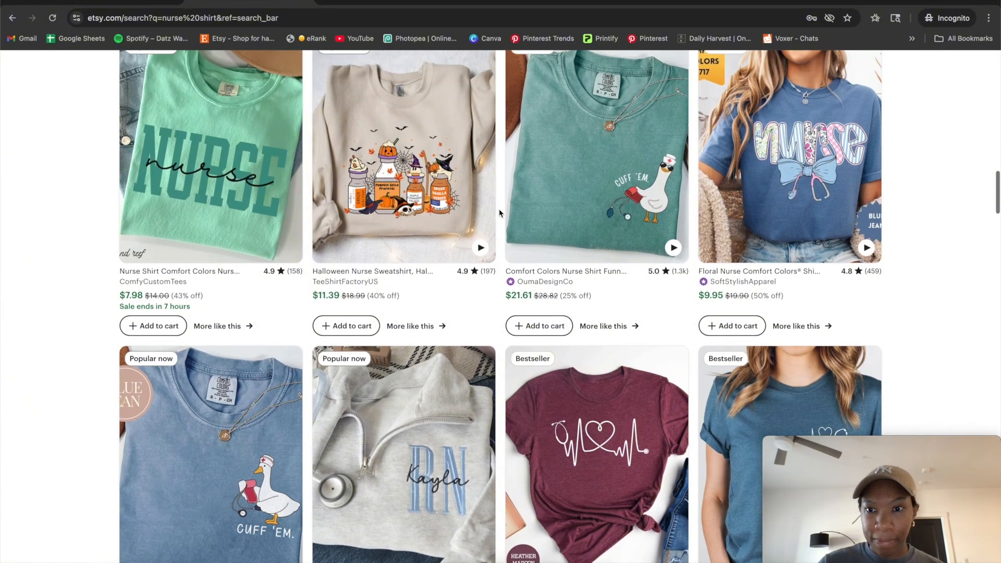
scroll(499, 213, "up", 1)
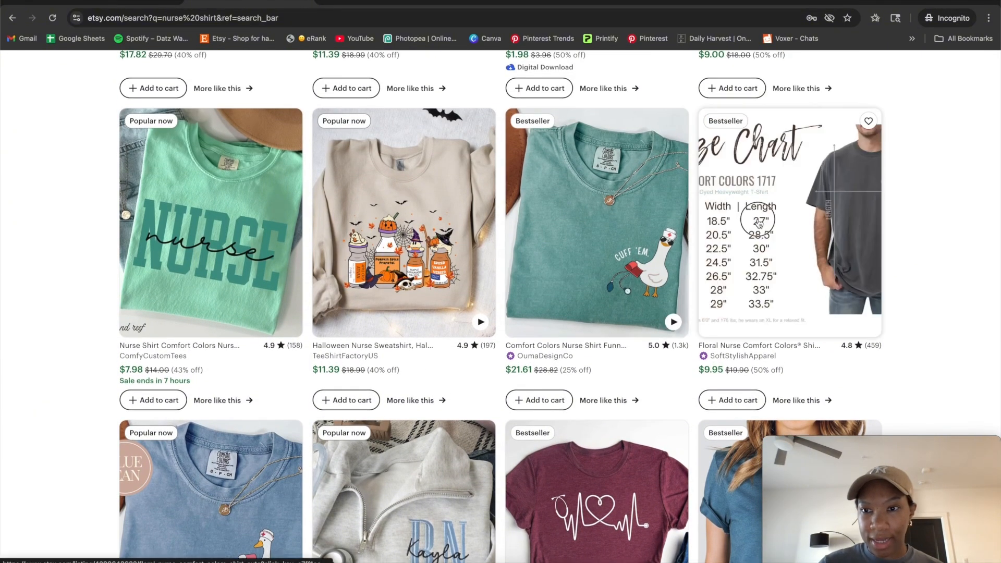
left_click(759, 224)
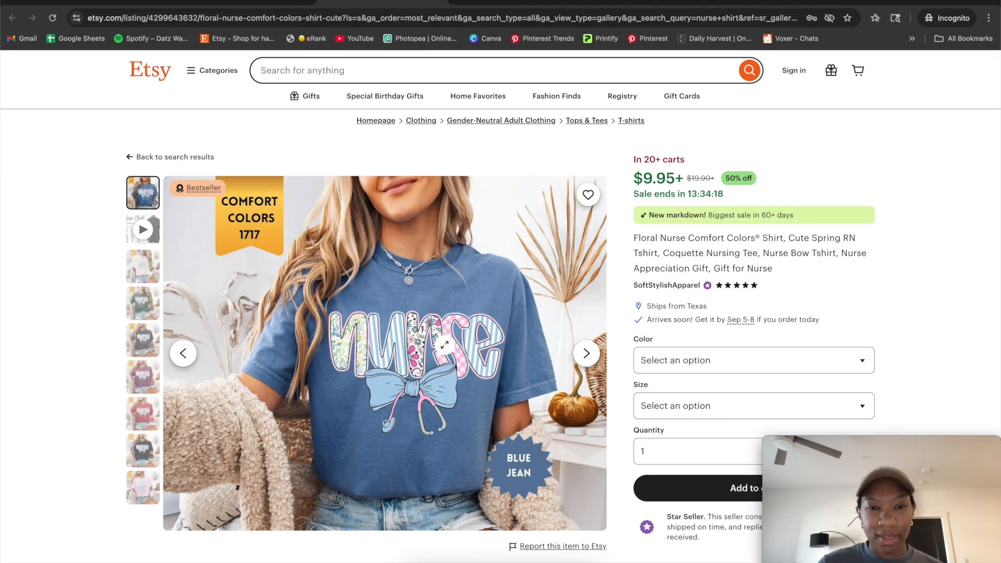
Capture a screenshot of the floral nurse bow graphic and place it against the left edge near the top of the Canva page.
key("super+shift+4")
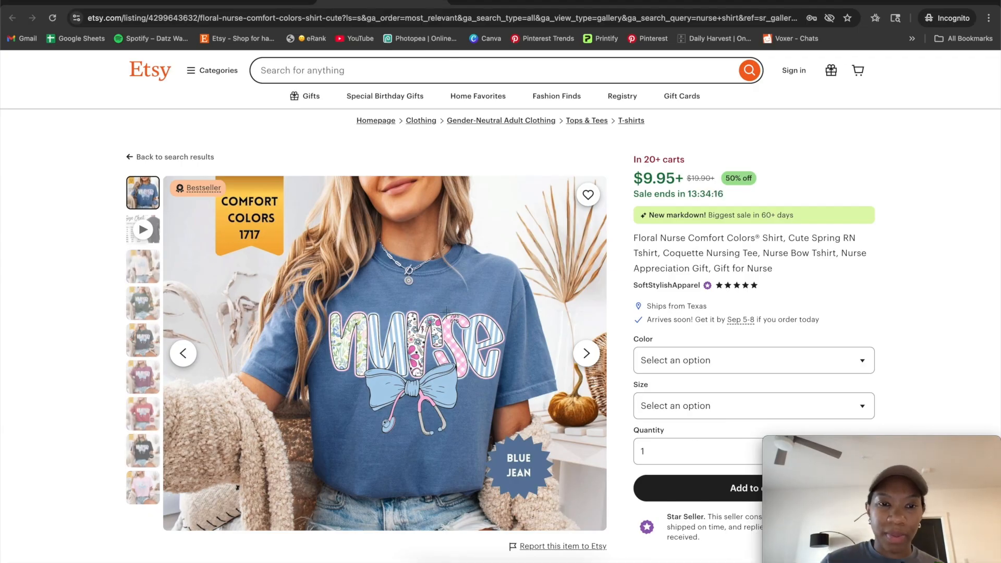
left_click_drag(322, 296, 519, 440)
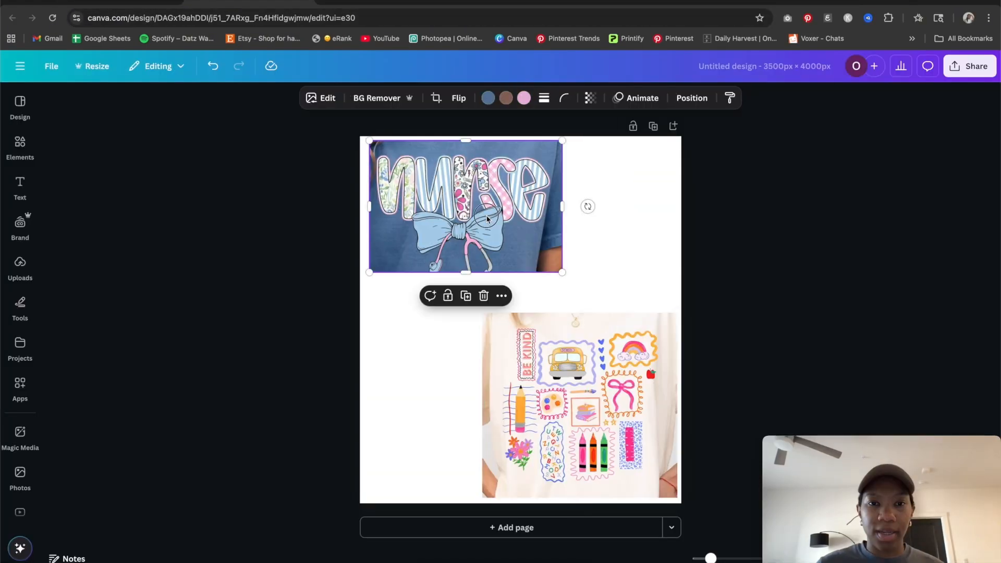
left_click_drag(487, 219, 475, 219)
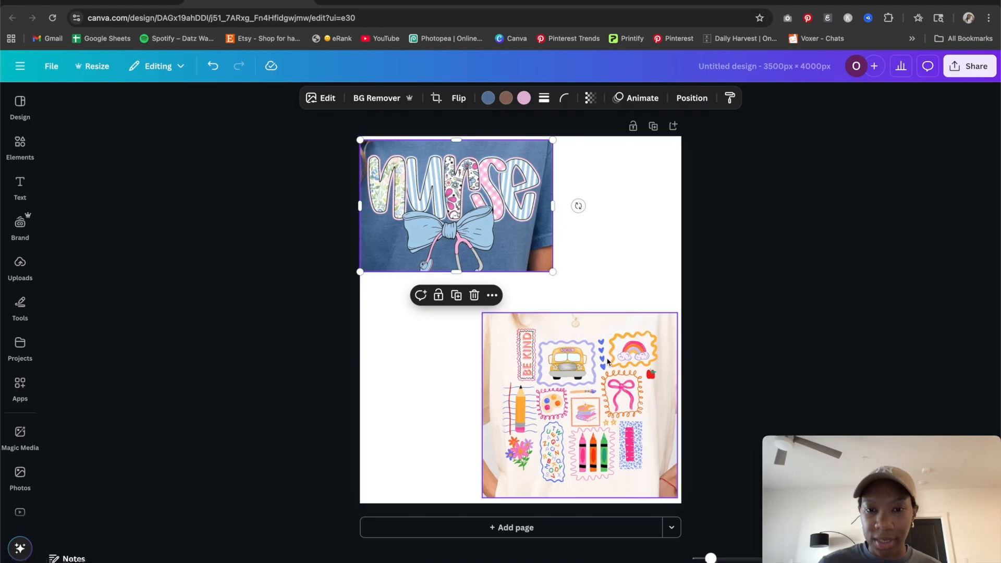
Move the teacher doodle image up against the page's right edge below the nurse image, and enlarge the nurse image to meet the top edge.
left_click_drag(620, 390, 623, 349)
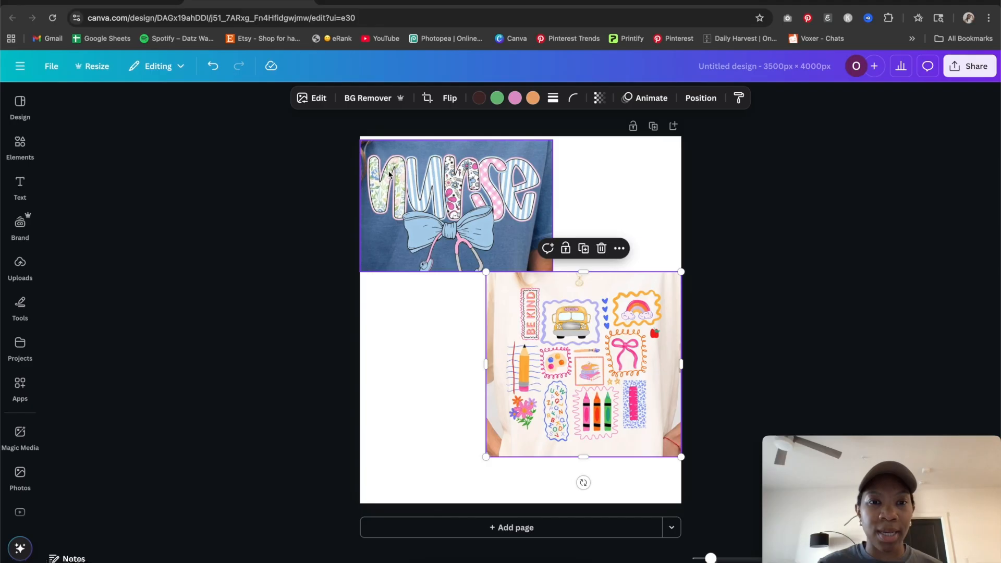
left_click(511, 184)
left_click_drag(553, 140, 558, 136)
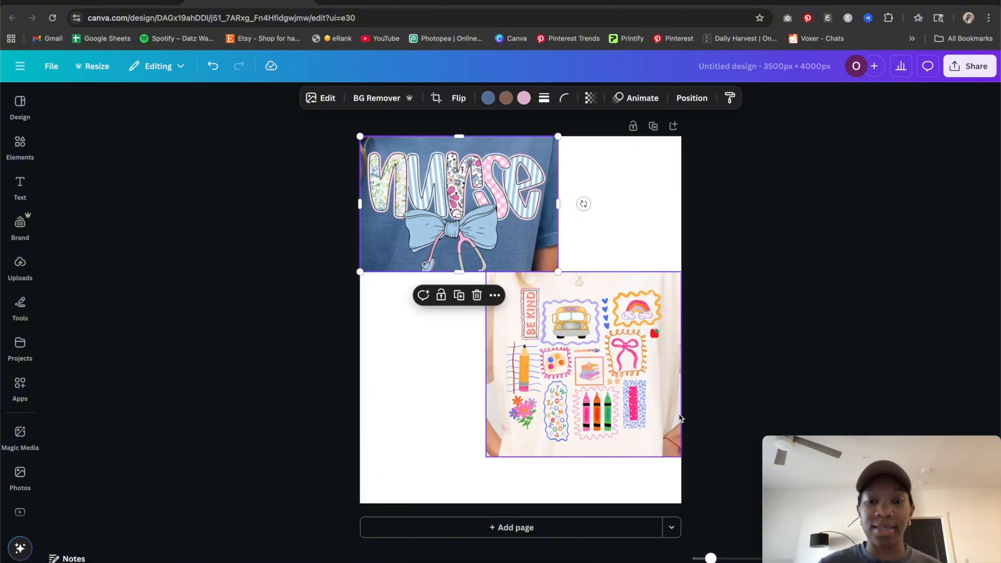
Add two blank pages to the design and examine the framed doodles in the teacher reference image up close.
left_click(619, 527)
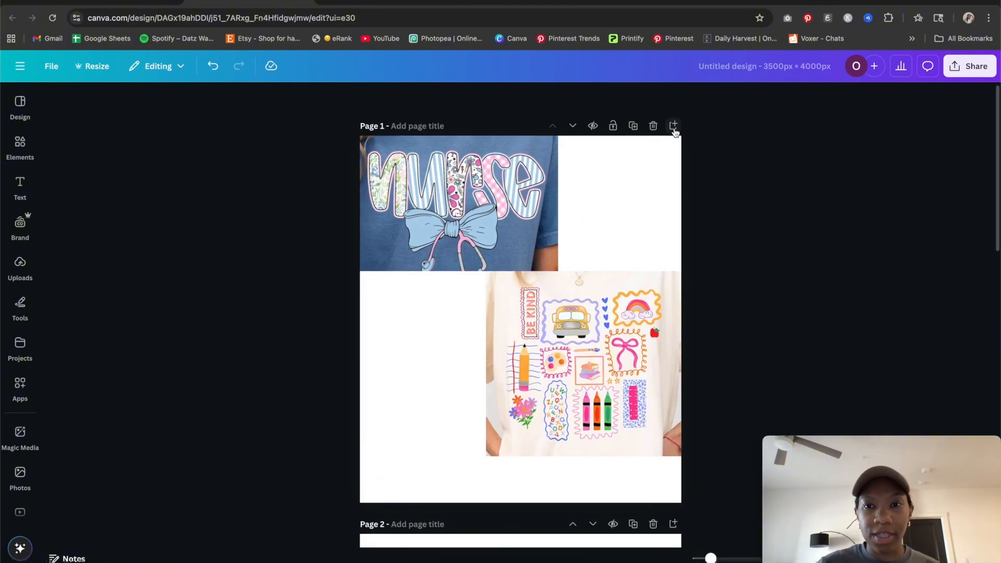
left_click(674, 127)
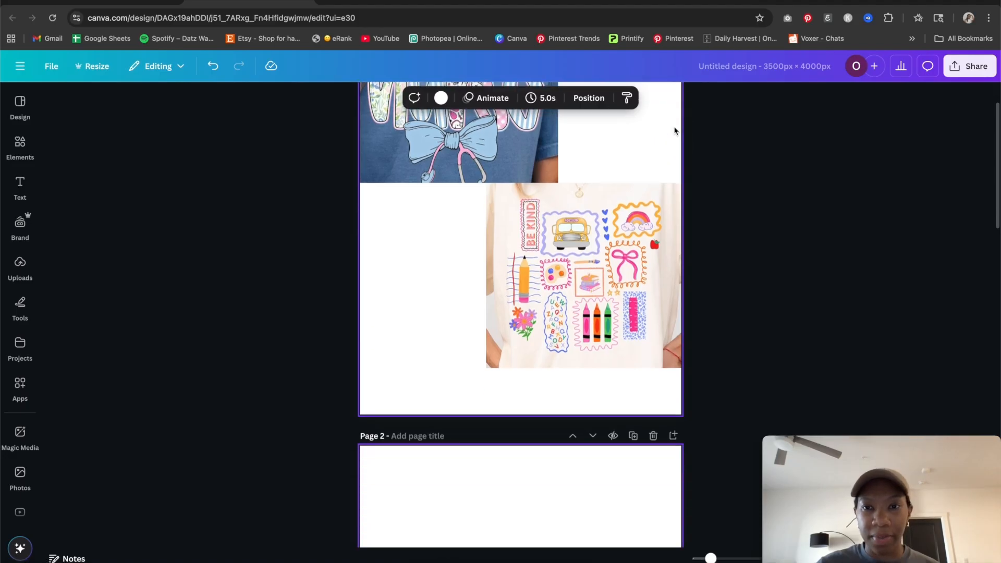
scroll(665, 162, "up", 7)
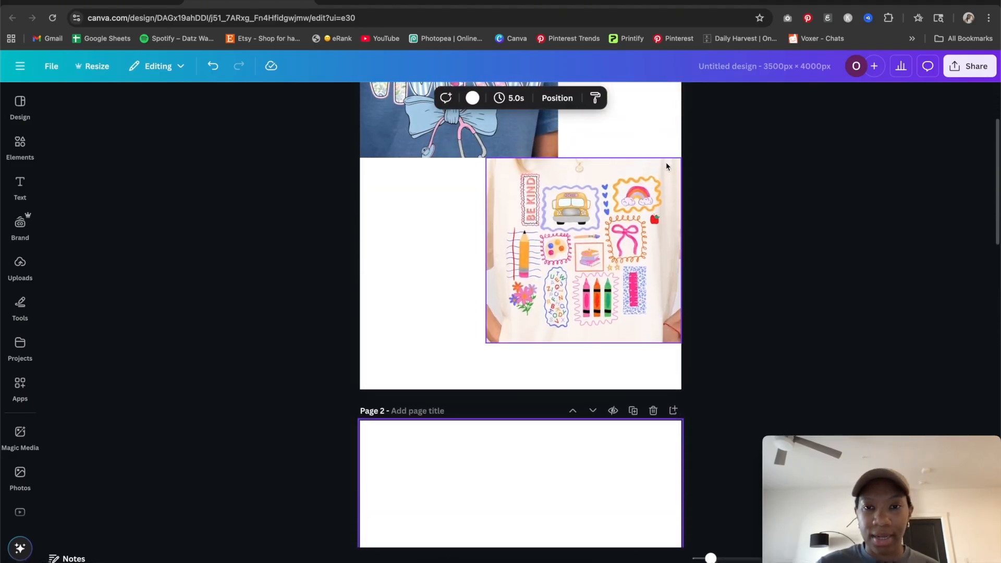
scroll(594, 365, "up", 5)
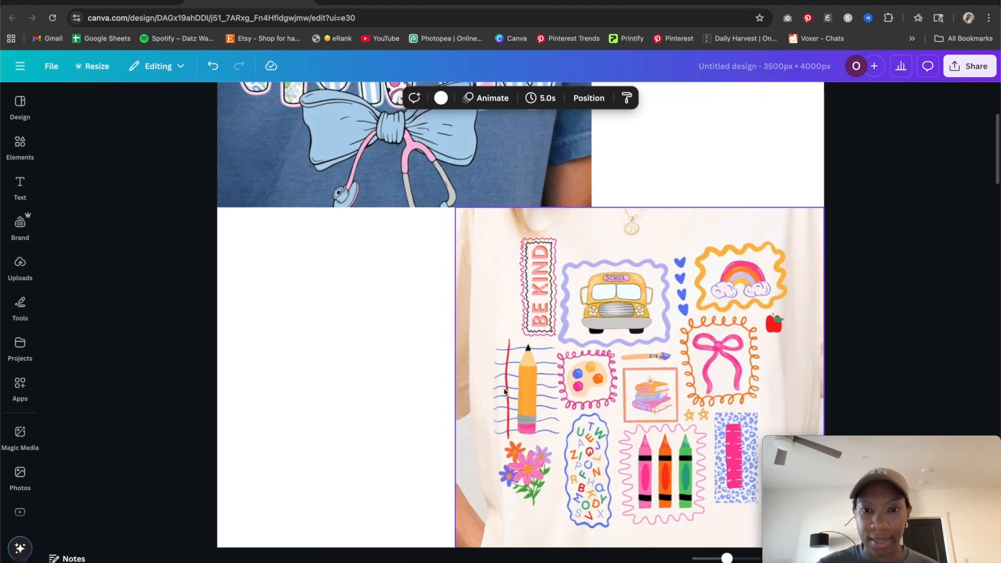
scroll(608, 437, "down", 3)
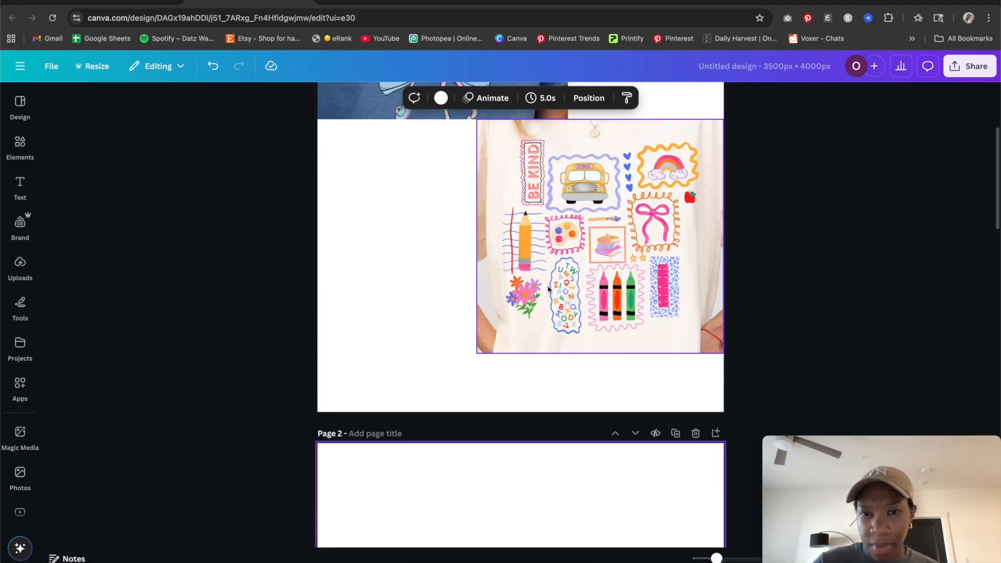
left_click_drag(717, 558, 733, 549)
scroll(540, 189, "up", 3)
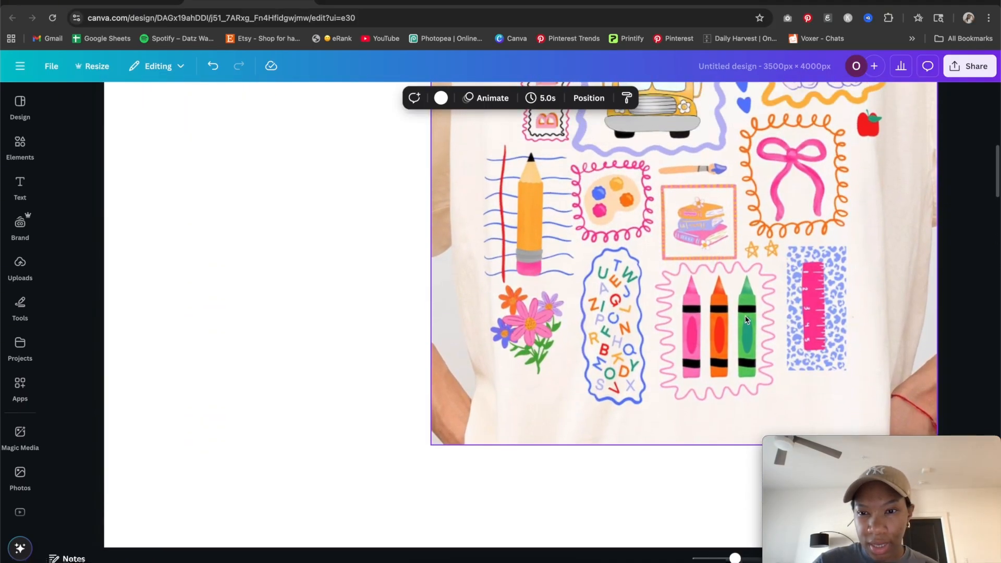
scroll(722, 372, "down", 3)
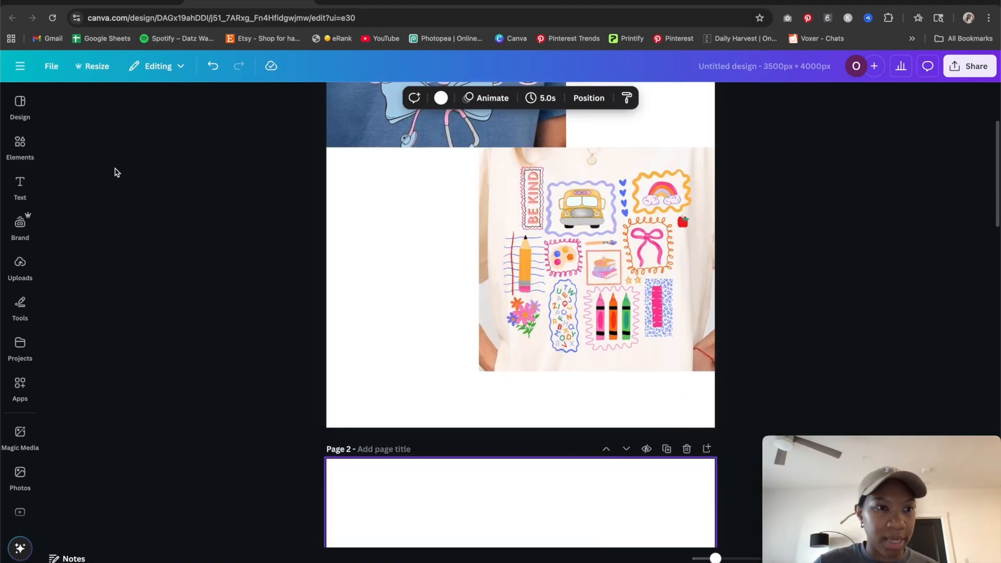
Search the elements library for "doodle stamp".
left_click(23, 147)
left_click(128, 101)
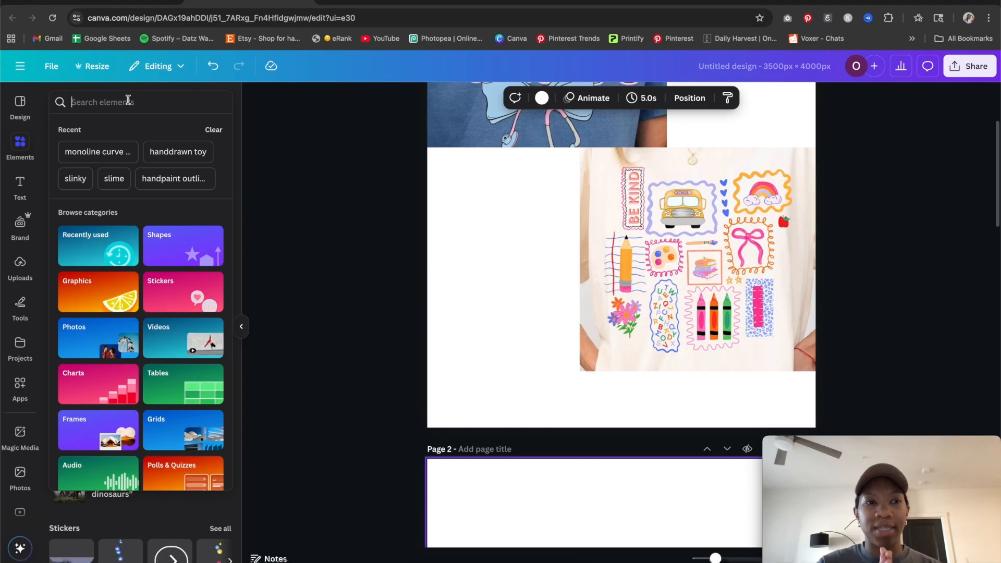
type("doo")
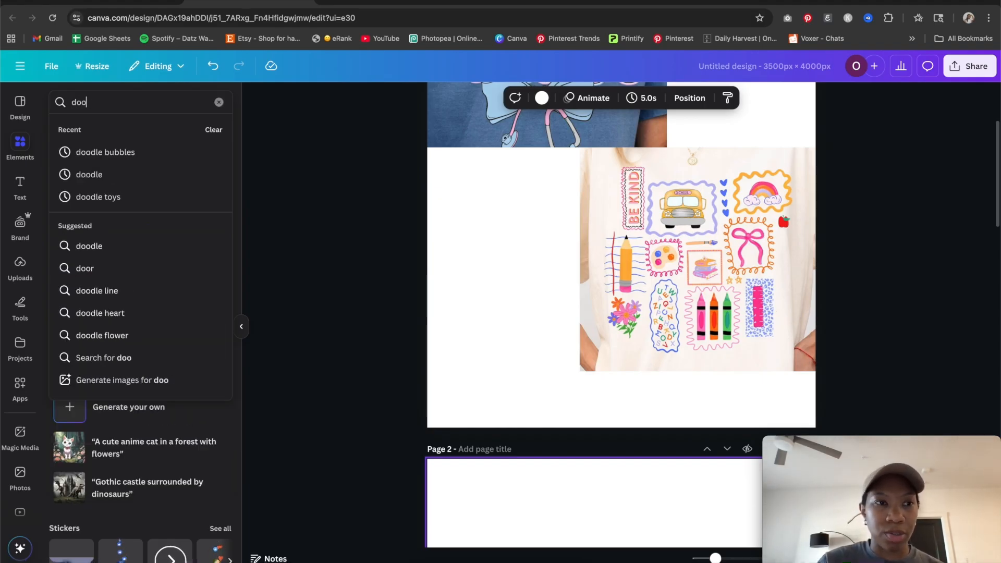
type("dle ")
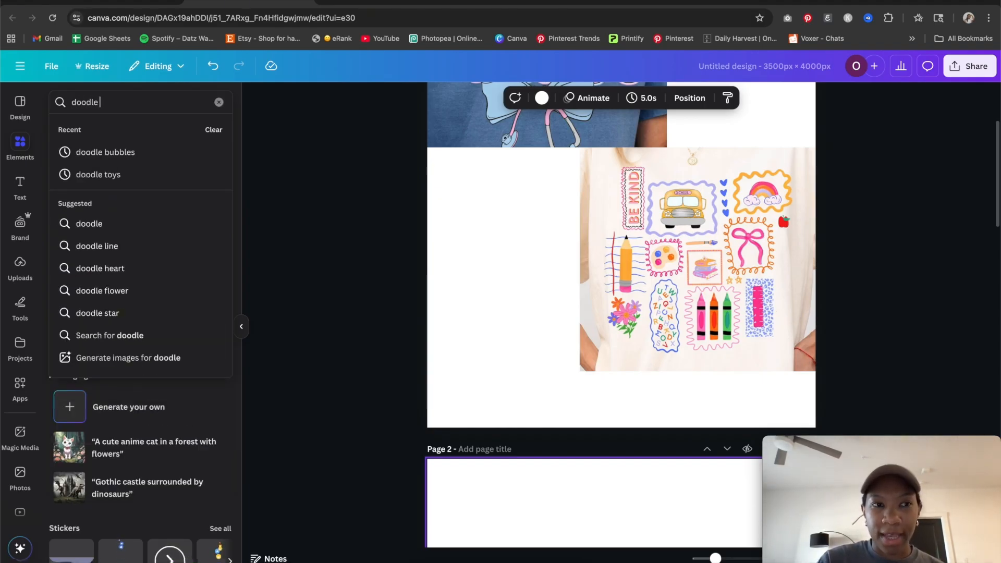
type("stamp")
key("Return")
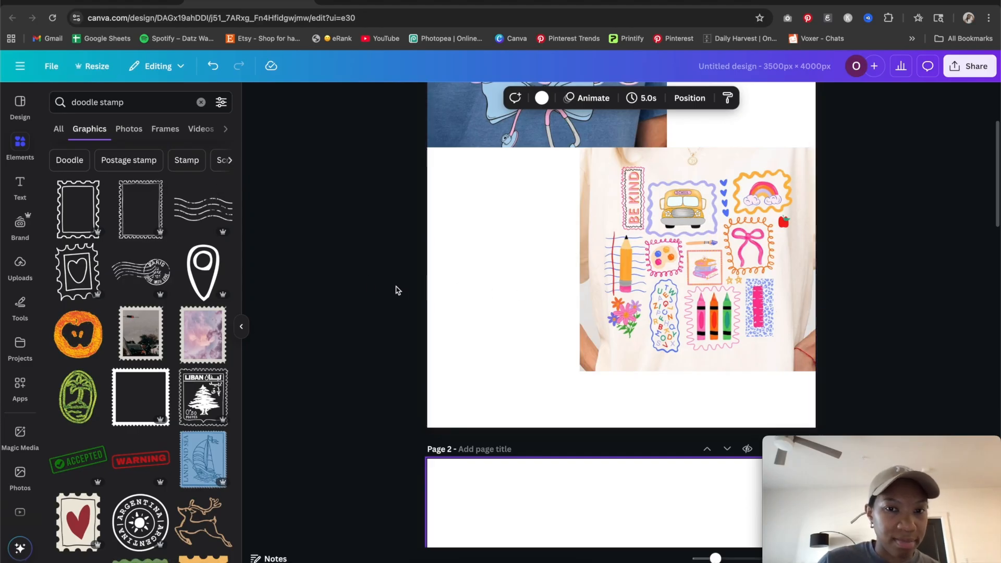
Add the empty hand-drawn postage stamp frame to page 2 and place it in the upper left area.
scroll(398, 291, "down", 10)
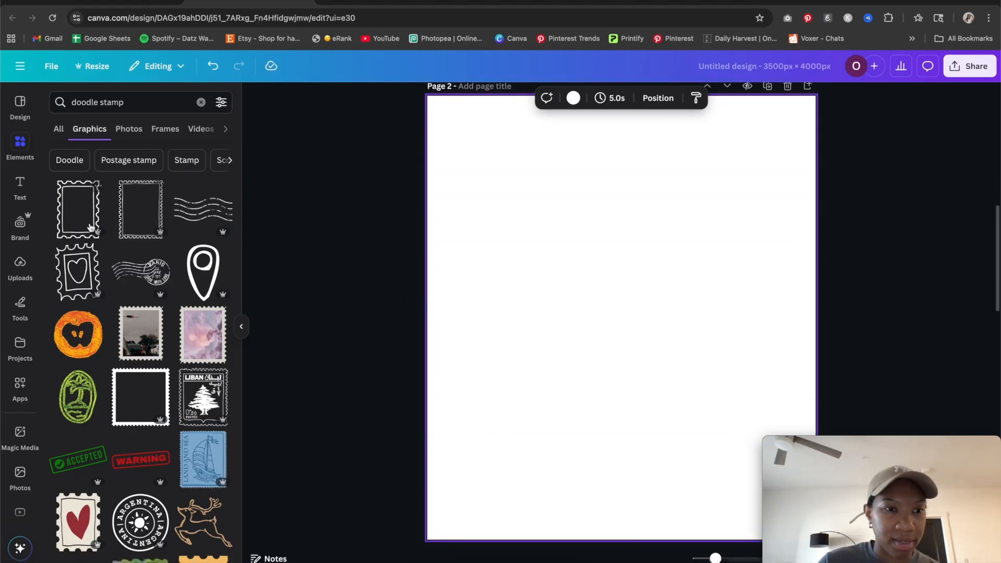
left_click(86, 221)
left_click_drag(634, 364, 525, 237)
Move the teacher doodle reference image from page 1 onto page 2 and enlarge it to span the page's full width.
scroll(642, 322, "up", 6)
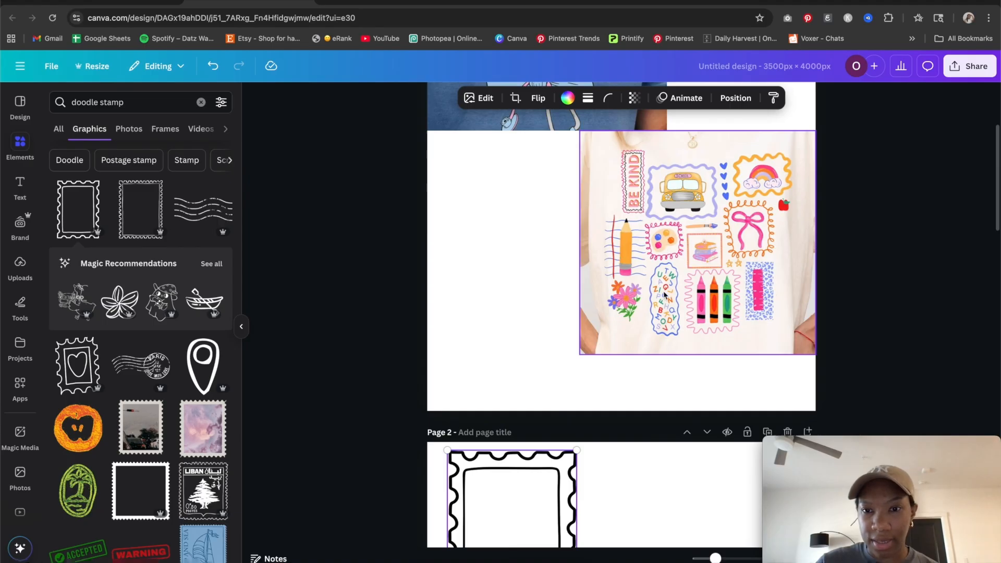
scroll(748, 297, "down", 3)
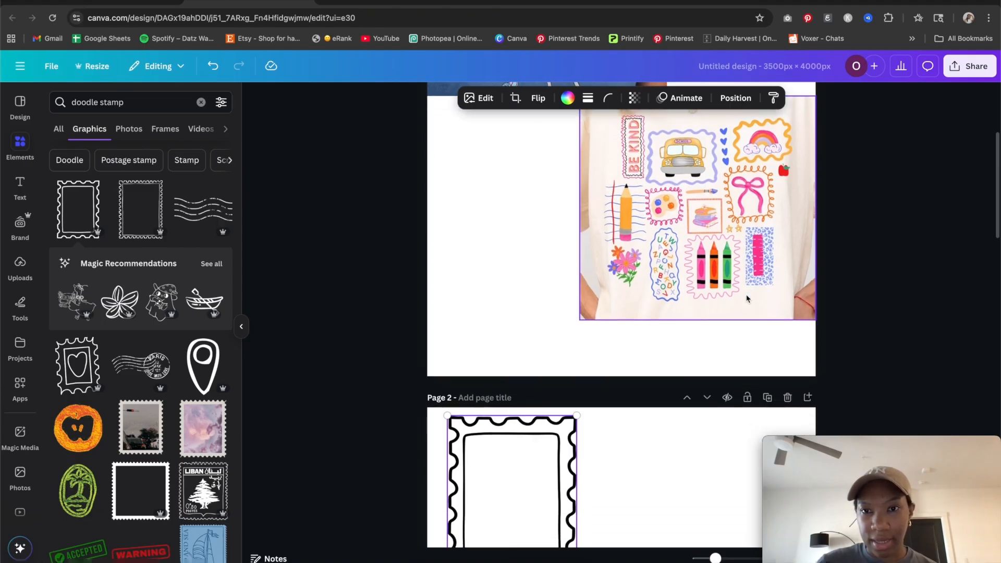
scroll(744, 297, "up", 2)
left_click(708, 251)
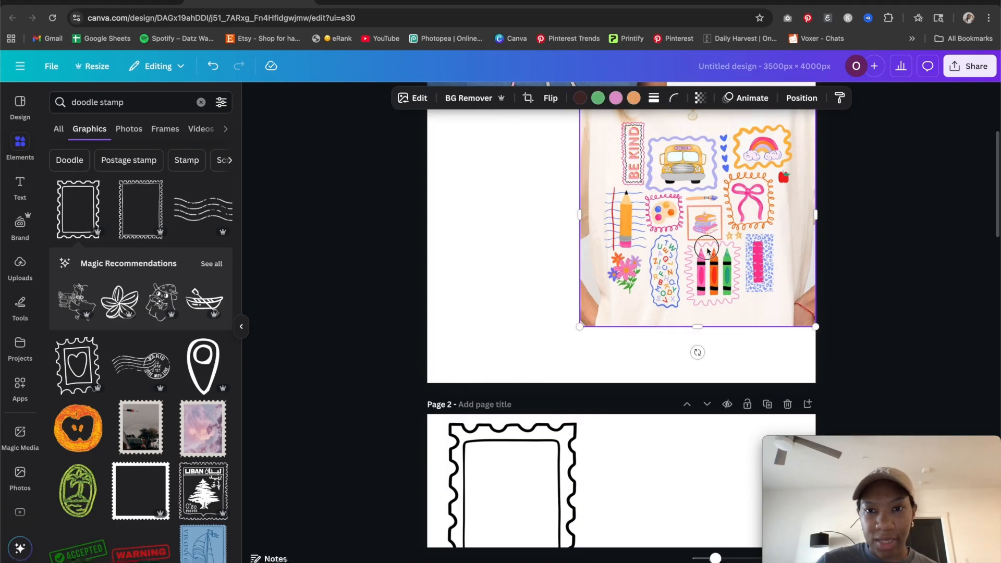
left_click_drag(704, 244, 563, 306)
left_click_drag(675, 394, 891, 561)
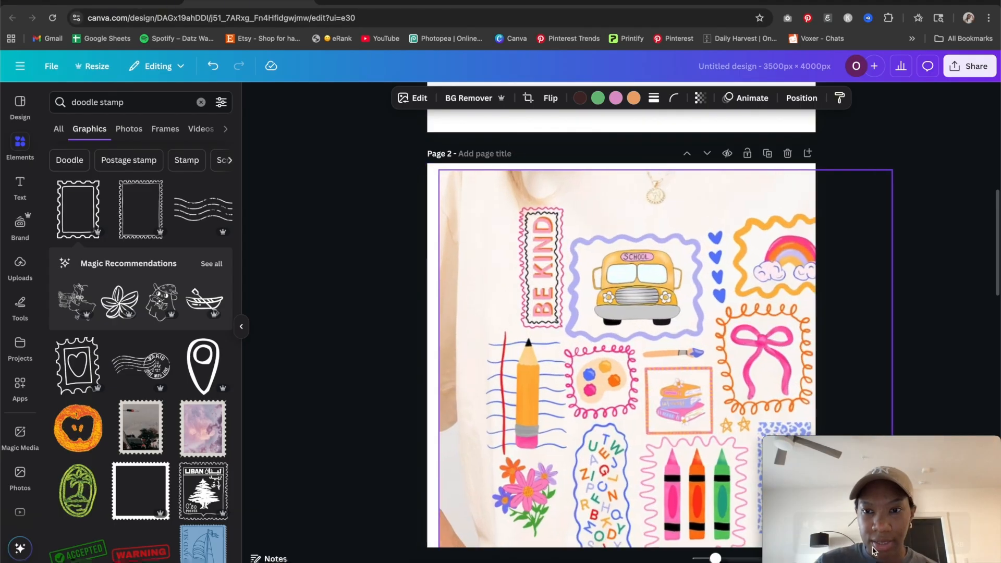
left_click_drag(726, 377, 695, 369)
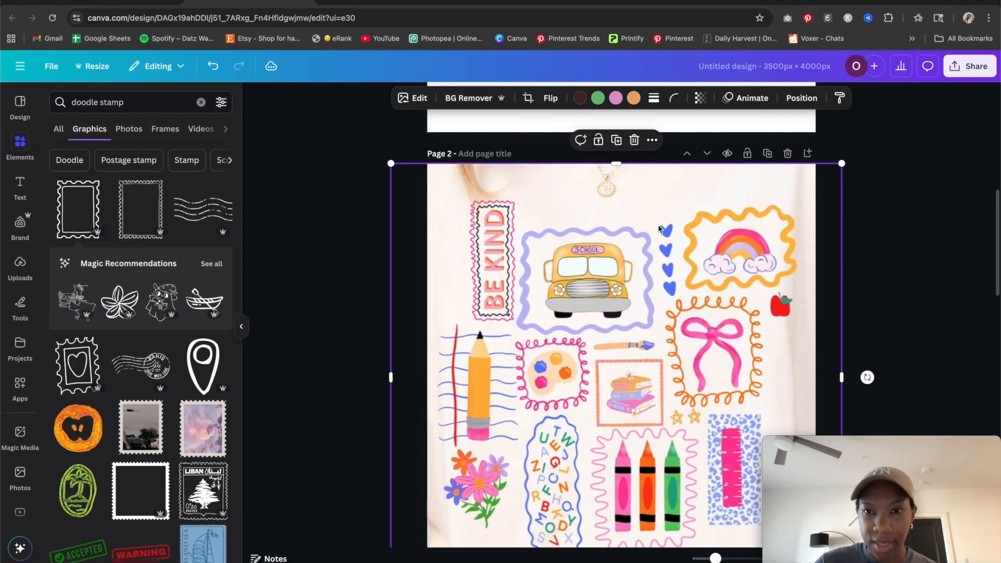
Fade the teacher reference image to a transparency of about 33 and shift it slightly upward on page 2.
left_click(701, 99)
left_click_drag(729, 149, 677, 151)
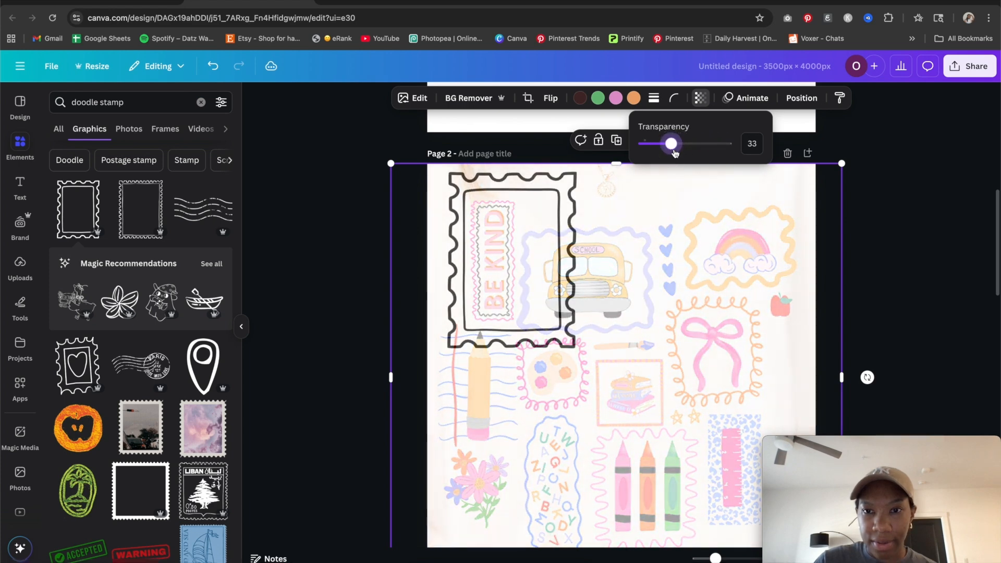
left_click_drag(740, 284, 740, 260)
left_click(933, 285)
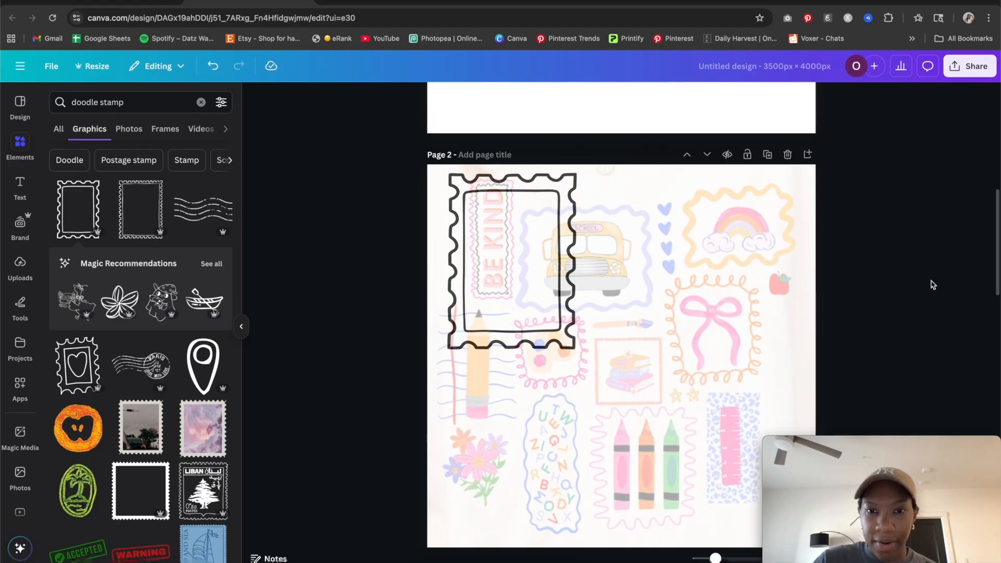
Send the faded teacher reference image to the back, behind the stamp frame on page 2.
left_click(597, 338)
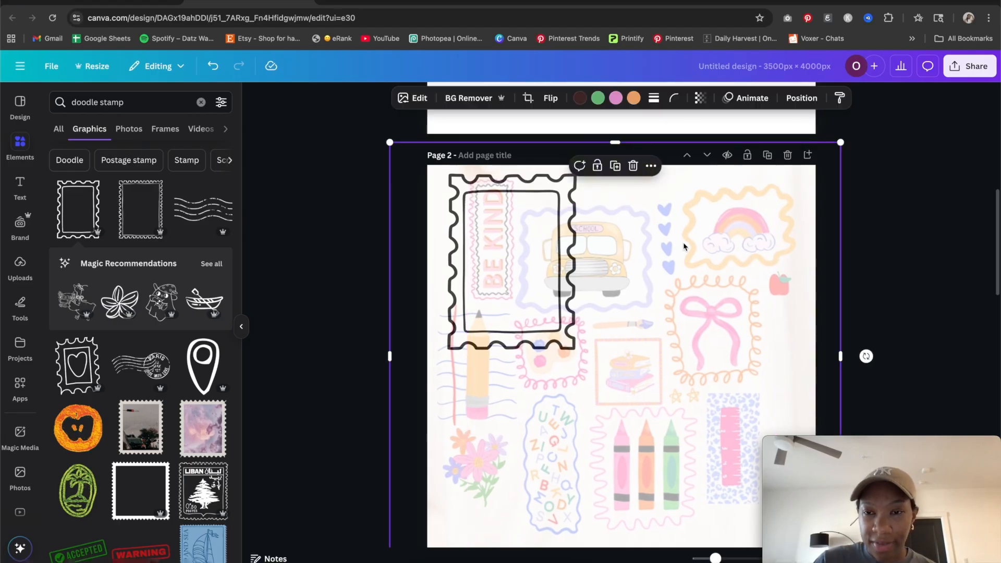
left_click(801, 98)
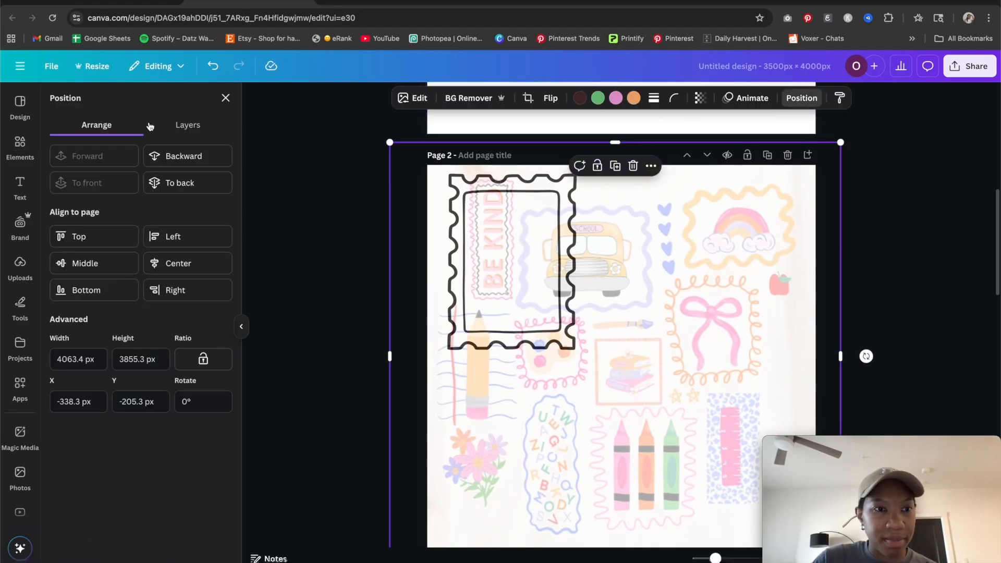
left_click(197, 185)
left_click(874, 305)
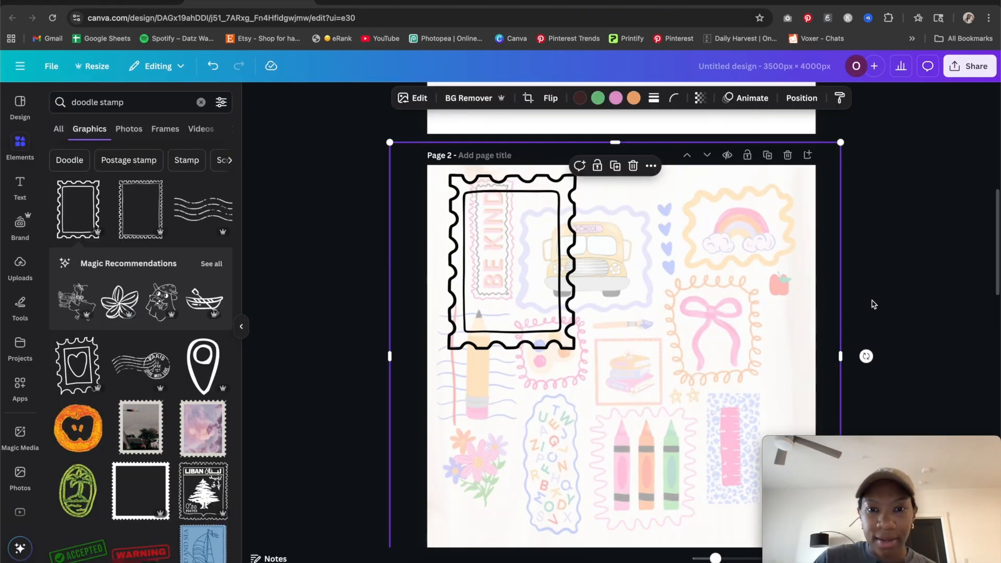
Browse the doodle stamp graphics, adding the wavy postmark near the bottom of page 2 and the outlined flower stamp over the reference bow.
scroll(140, 277, "down", 10)
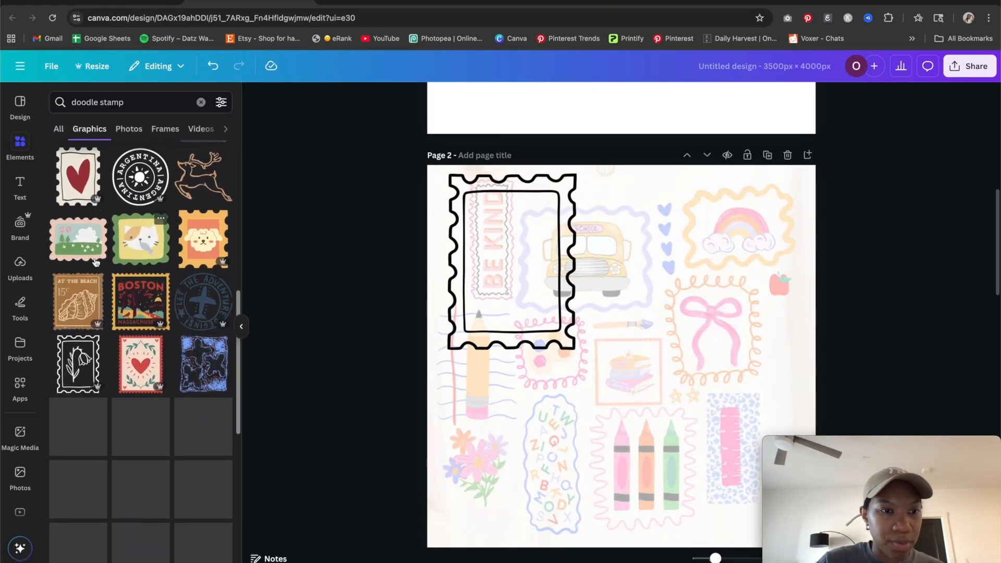
scroll(130, 313, "down", 3)
scroll(125, 338, "down", 3)
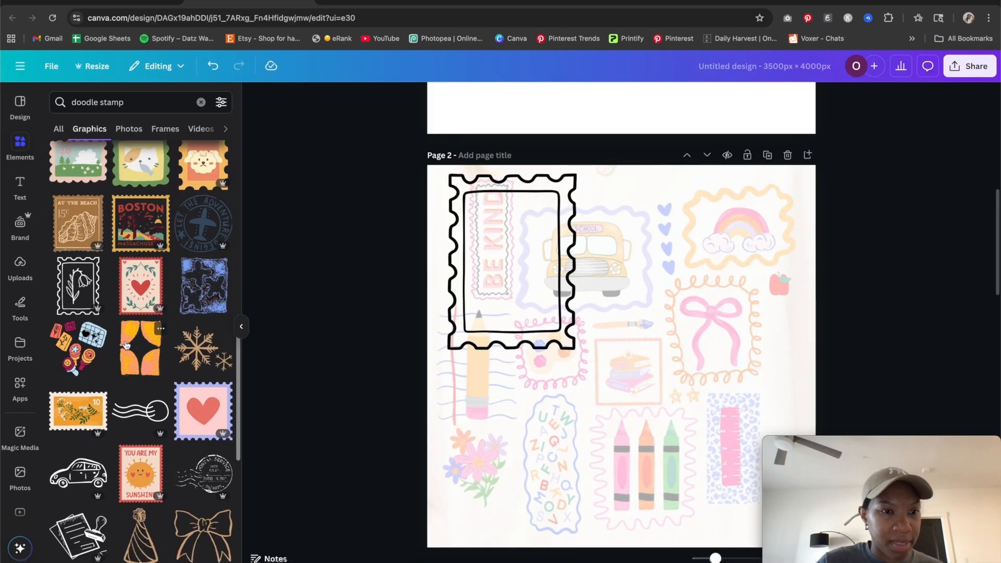
scroll(126, 344, "down", 3)
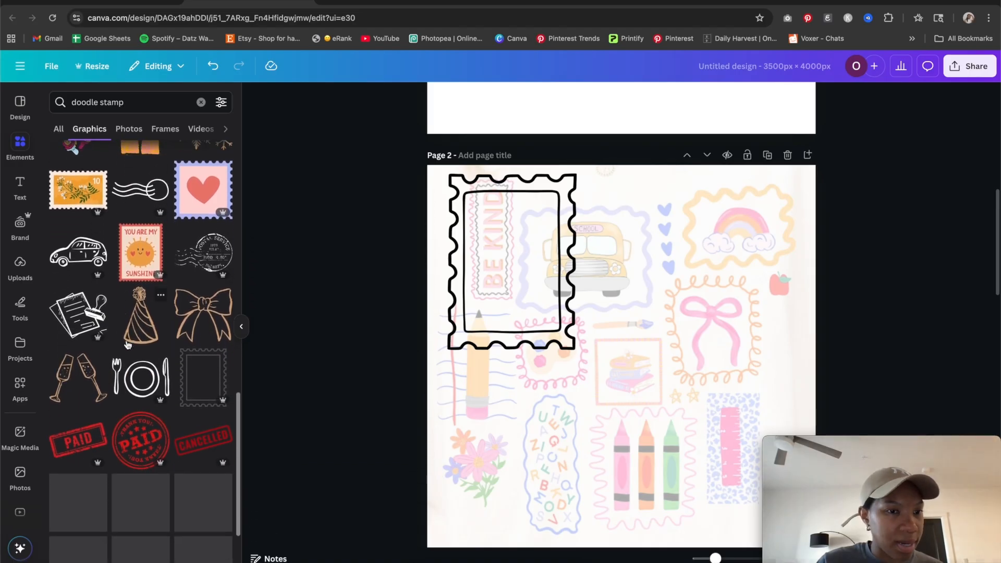
scroll(128, 344, "up", 2)
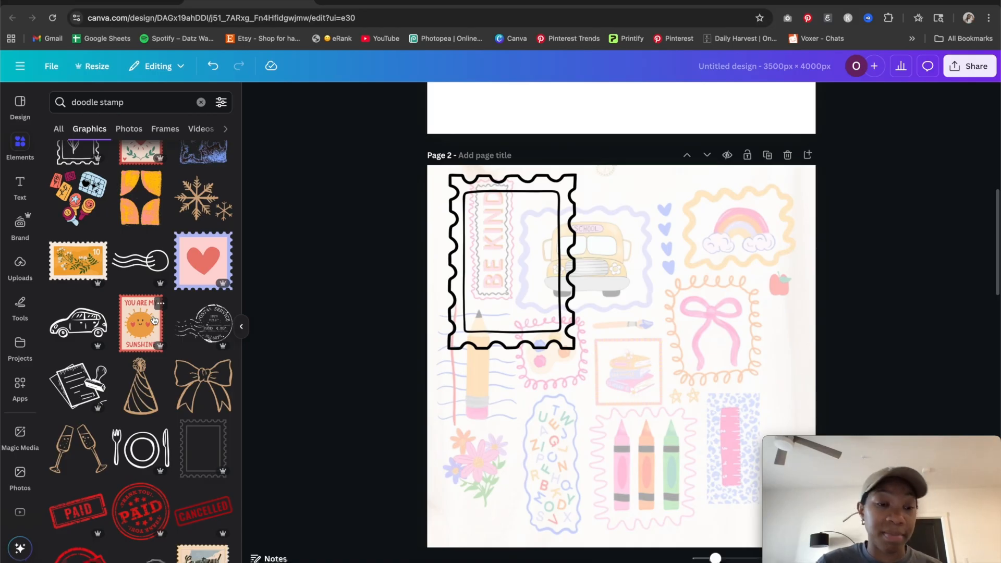
scroll(153, 320, "up", 4)
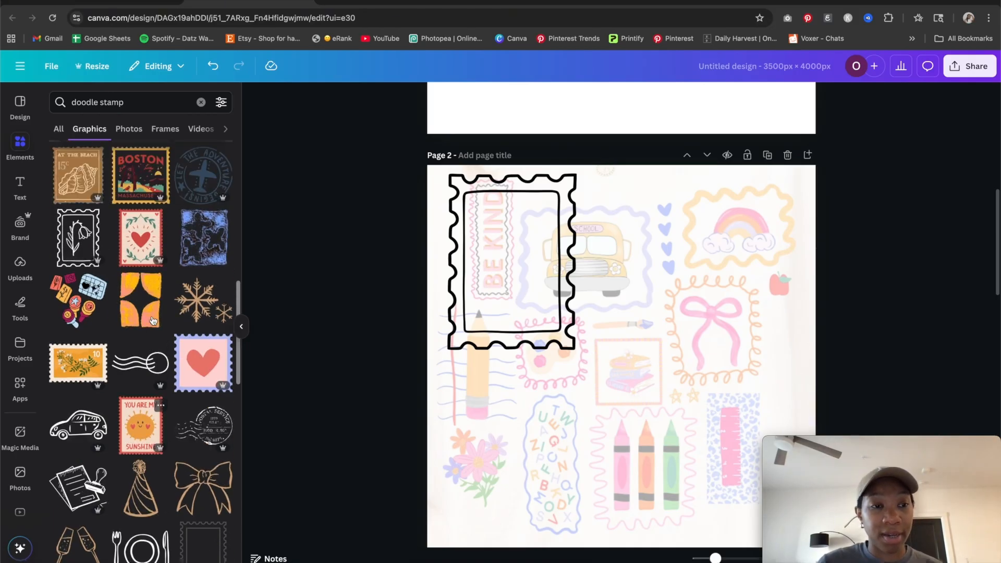
left_click(145, 471)
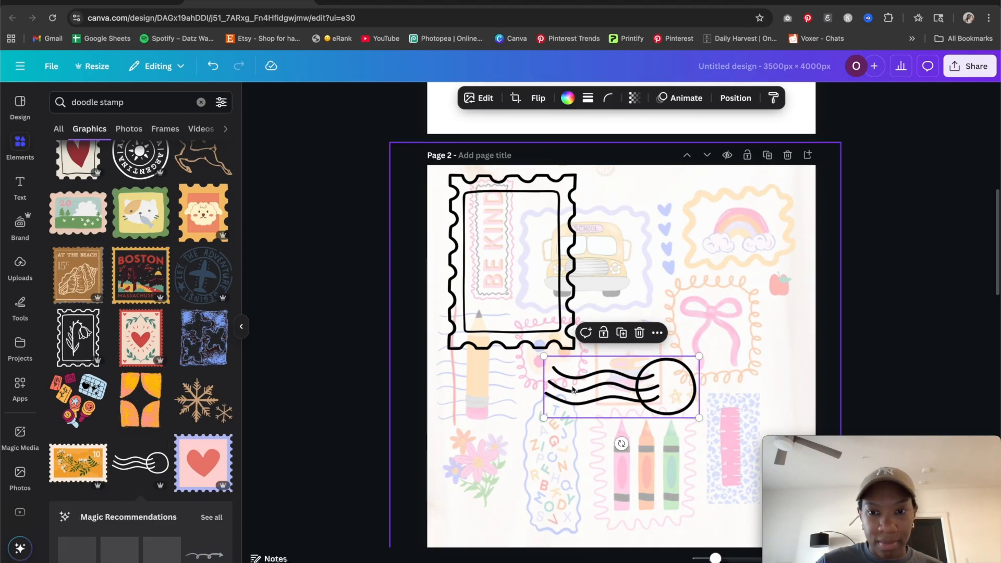
left_click_drag(621, 388, 538, 508)
scroll(98, 365, "up", 3)
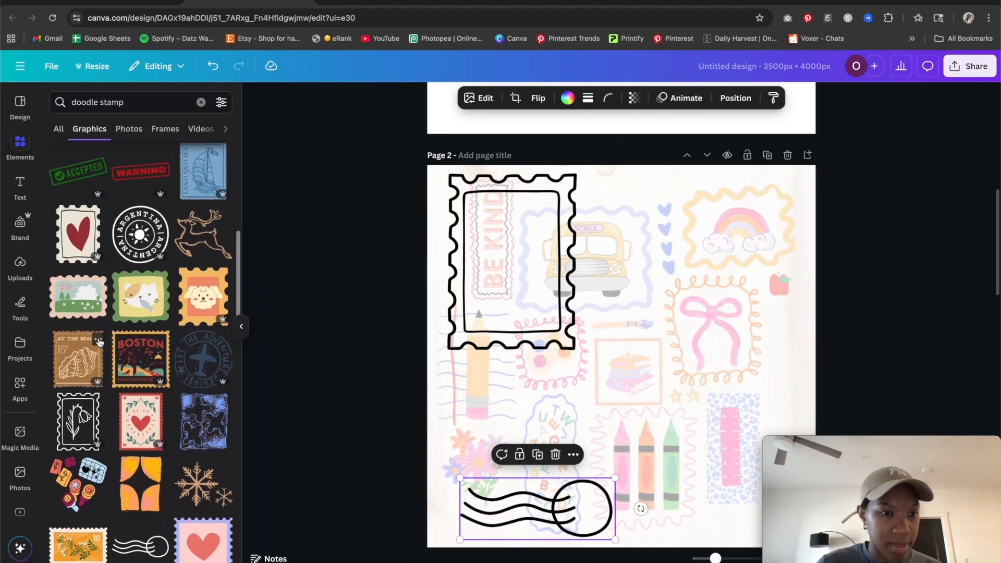
left_click_drag(78, 408, 719, 338)
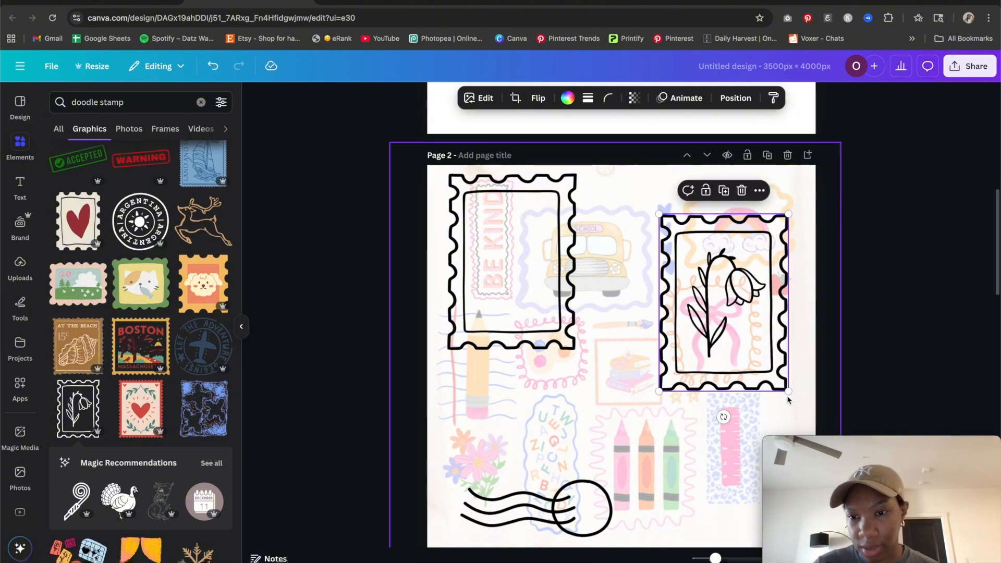
Remove the outlined flower stamp from page 2 and search the graphics for "doodle frame".
left_click_drag(789, 391, 743, 328)
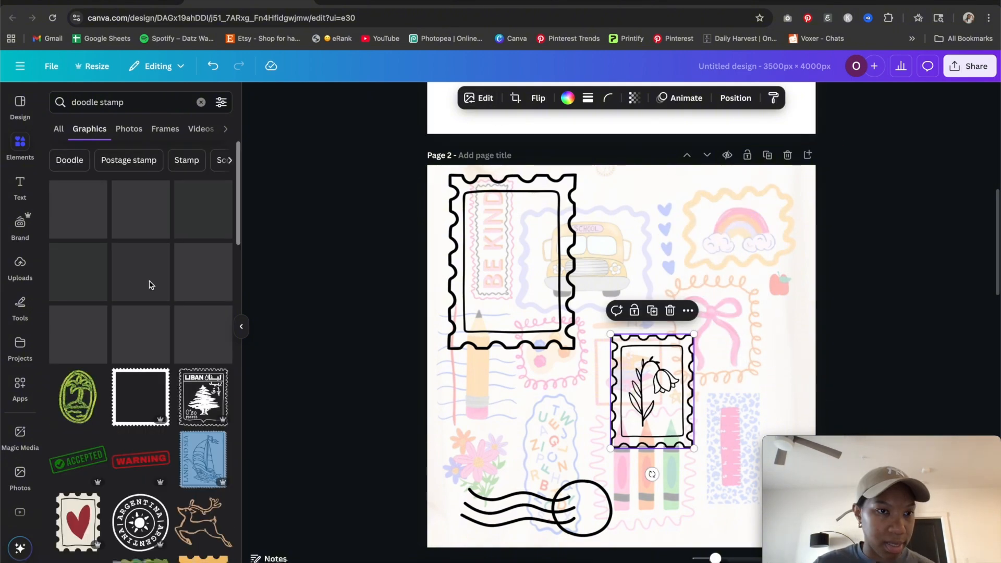
left_click_drag(103, 102, 138, 106)
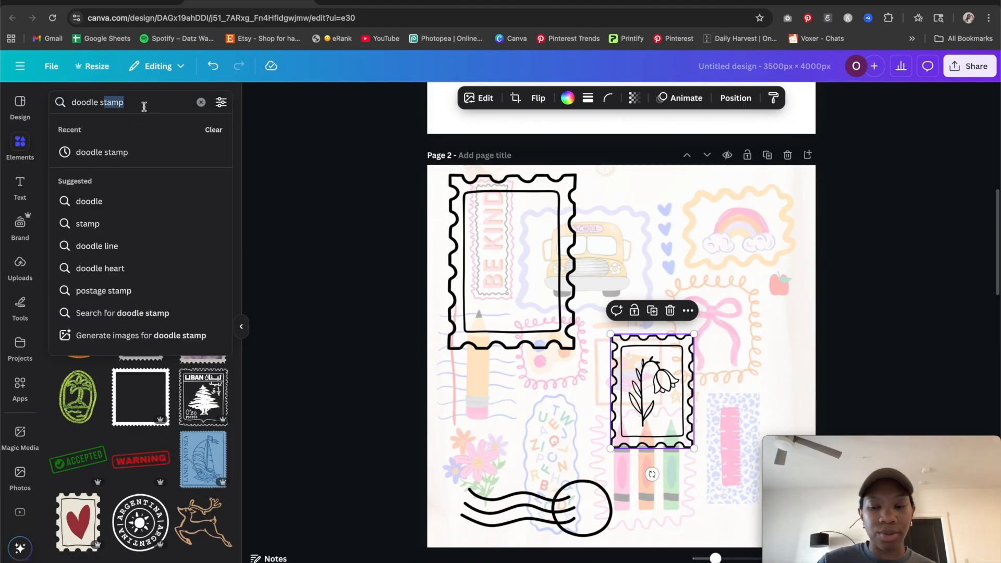
type("feame")
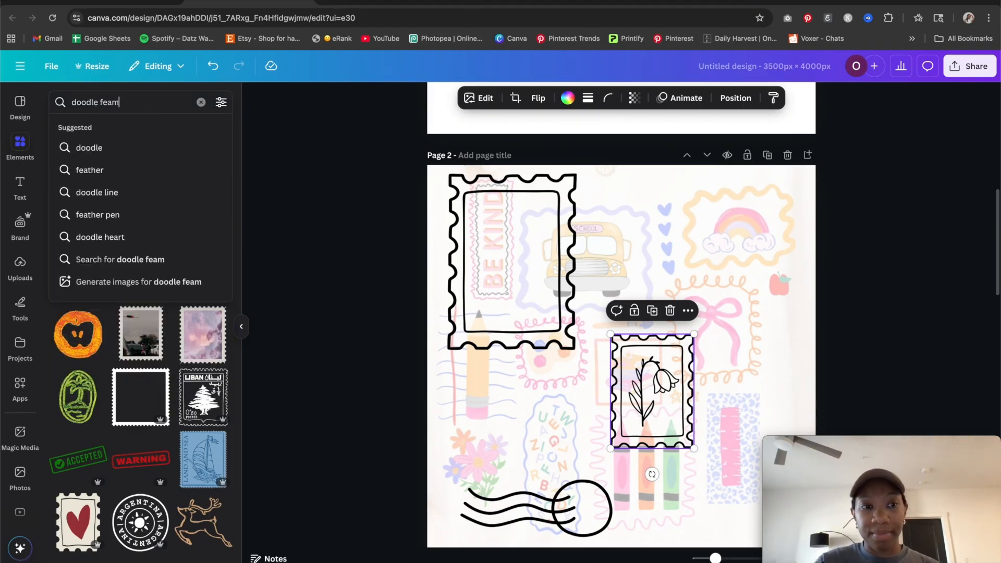
key("Return")
left_click(148, 104)
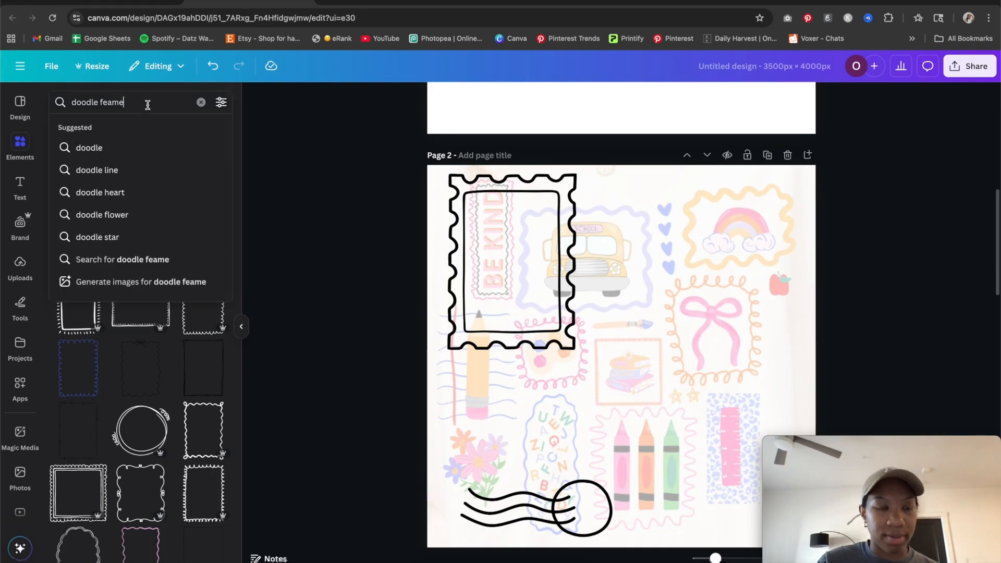
key("BackSpace")
key("BackSpace")
key("BackSpace")
type("rame")
key("Return")
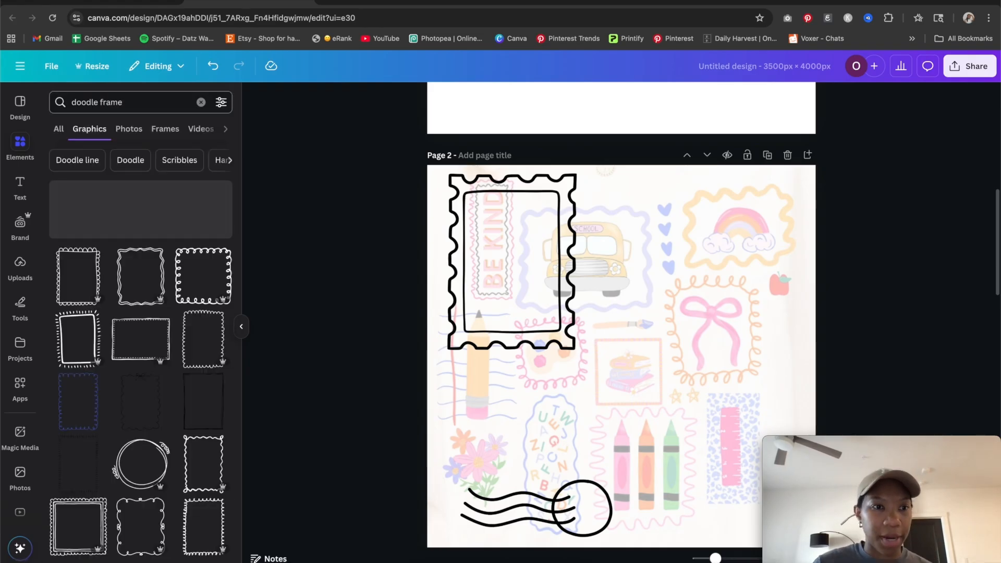
Add the loopy square frame over the reference rainbow and a small double-line wavy frame below it on page 2, both reduced in size.
left_click(203, 275)
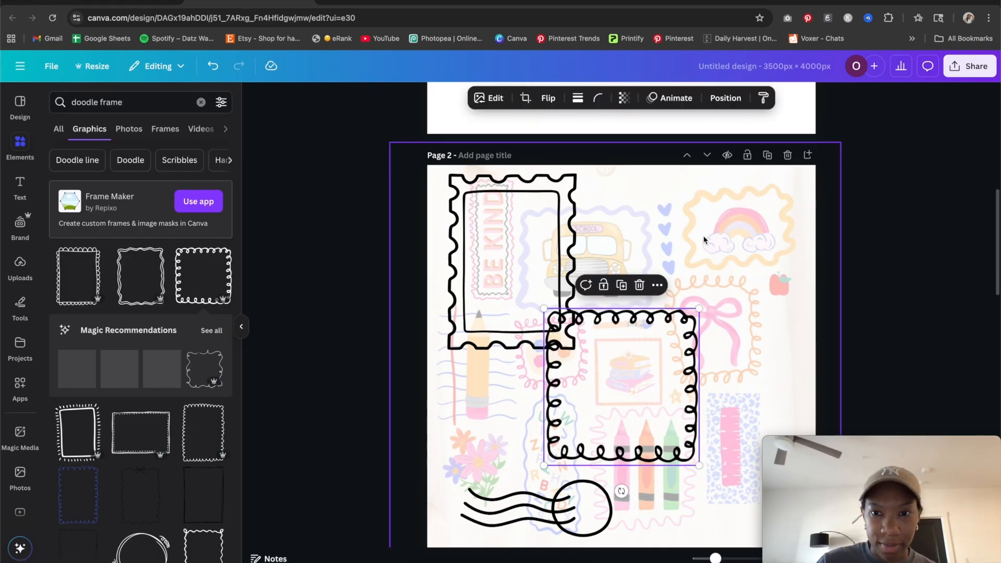
left_click_drag(688, 379, 744, 306)
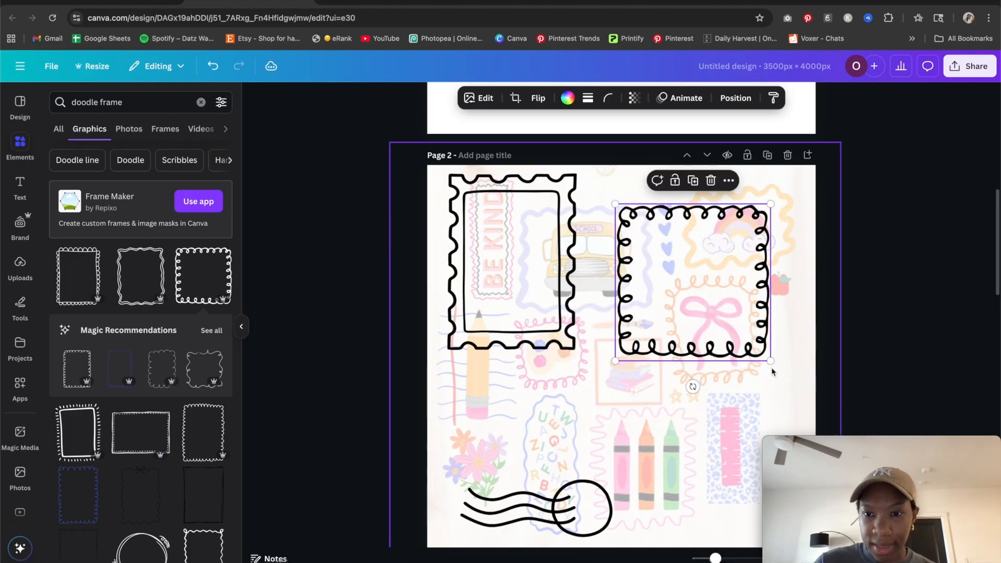
left_click_drag(771, 361, 752, 300)
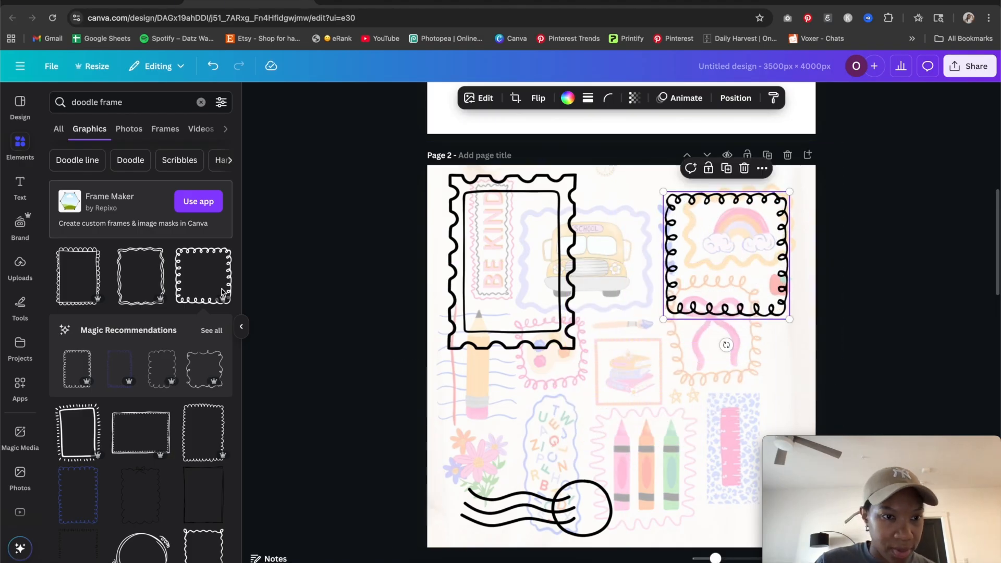
left_click(153, 283)
mouse_move(695, 474)
left_mouse_down()
mouse_move(626, 392)
mouse_move(739, 461)
left_mouse_up()
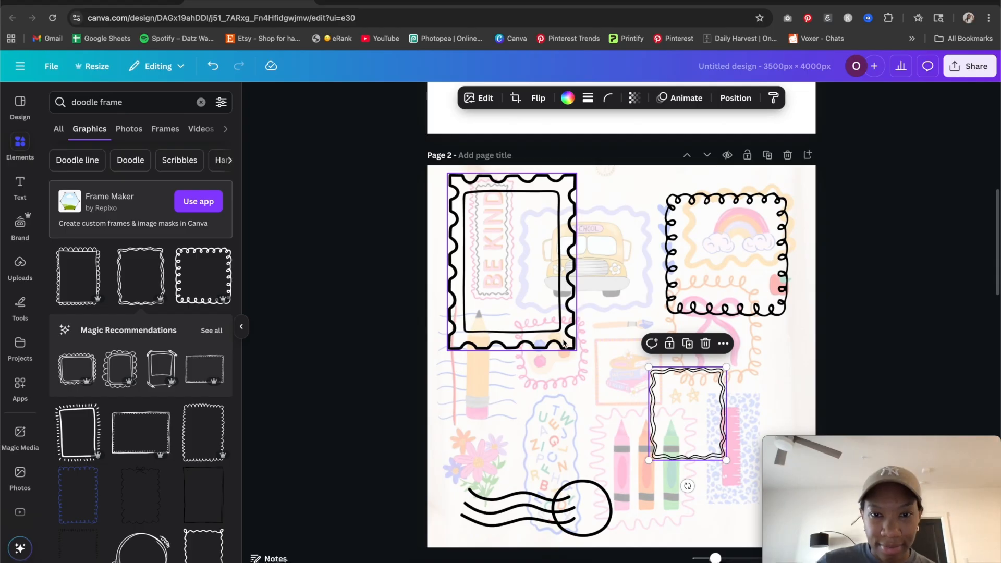
scroll(552, 340, "down", 2)
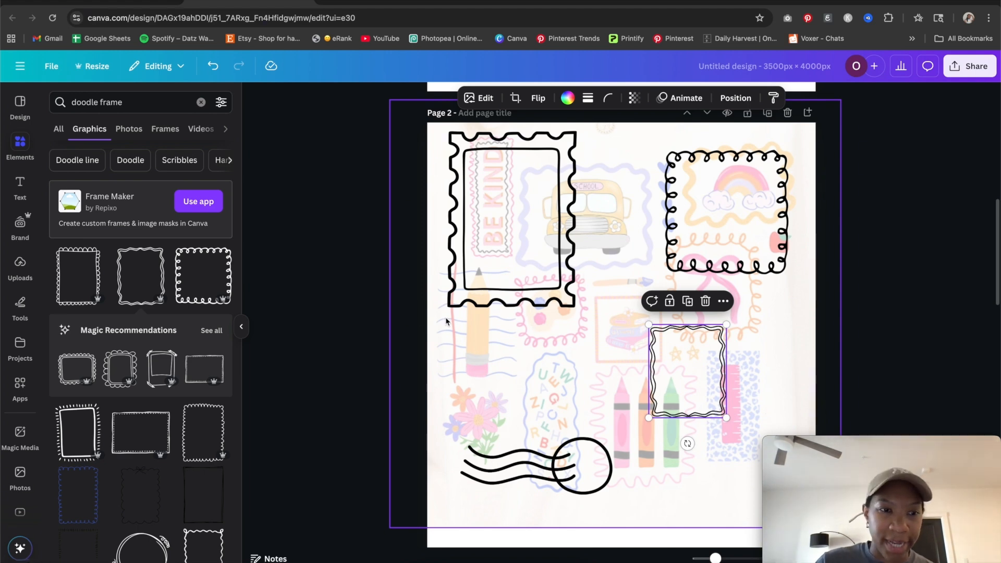
Add the scalloped rectangular frame over the reference flowers and the segmented oval frame around the small double-line wavy frame.
left_click(100, 287)
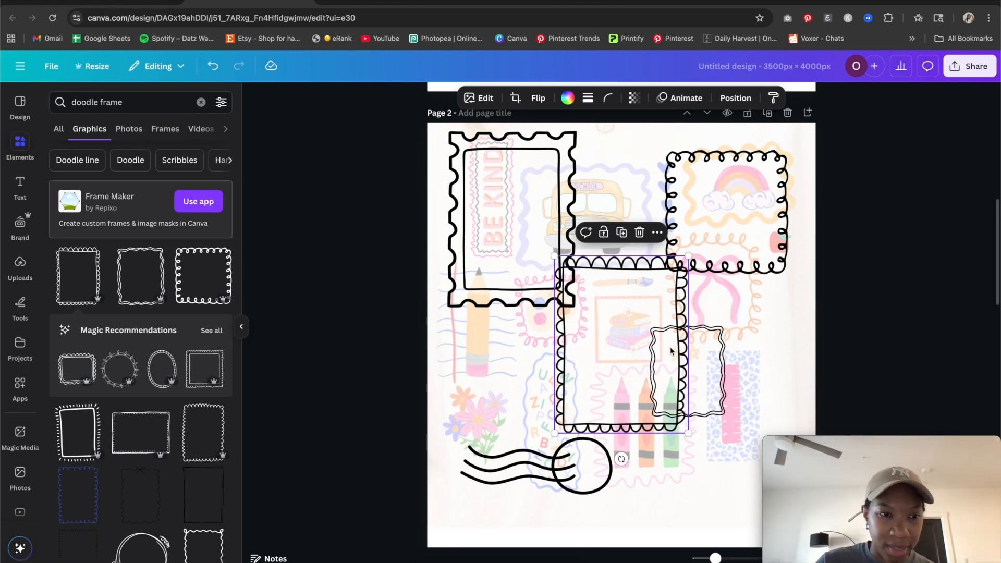
left_click_drag(635, 362, 554, 442)
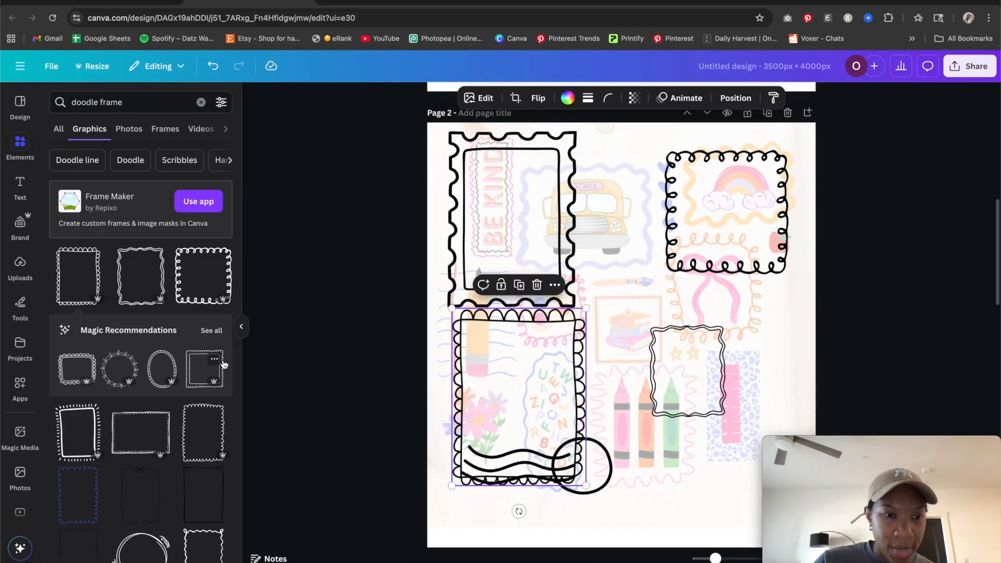
scroll(138, 327, "down", 5)
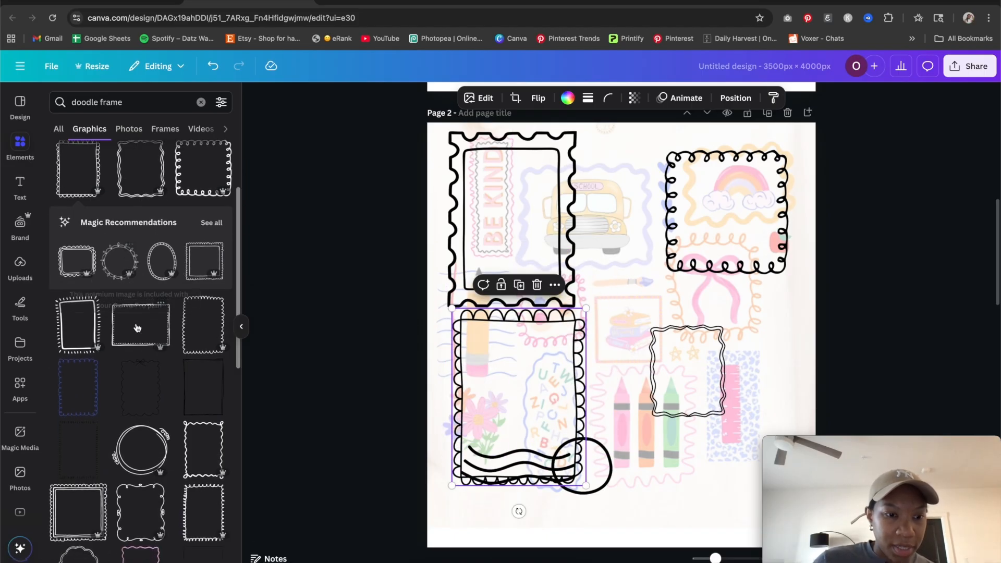
scroll(138, 328, "down", 1)
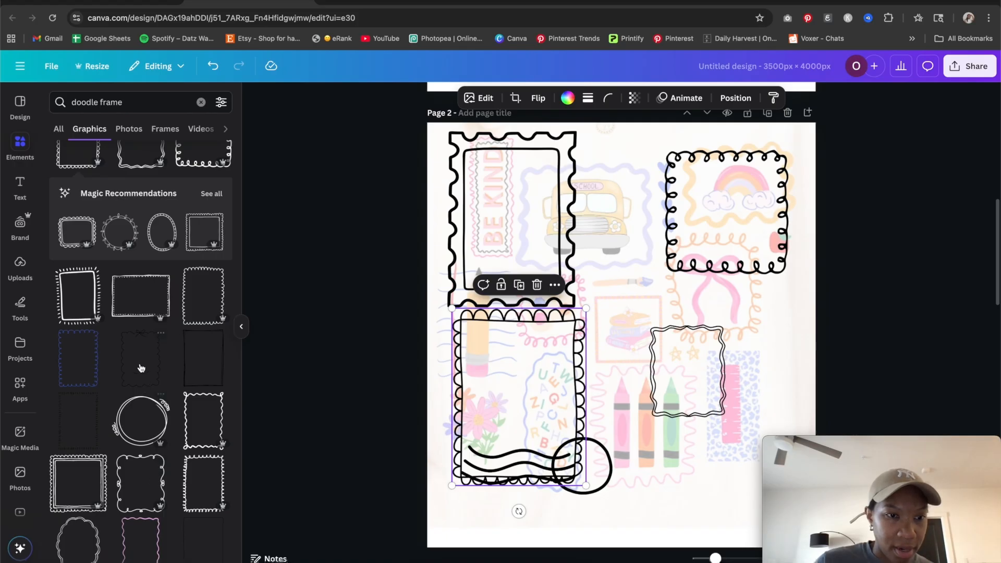
scroll(141, 369, "up", 1)
left_click(162, 247)
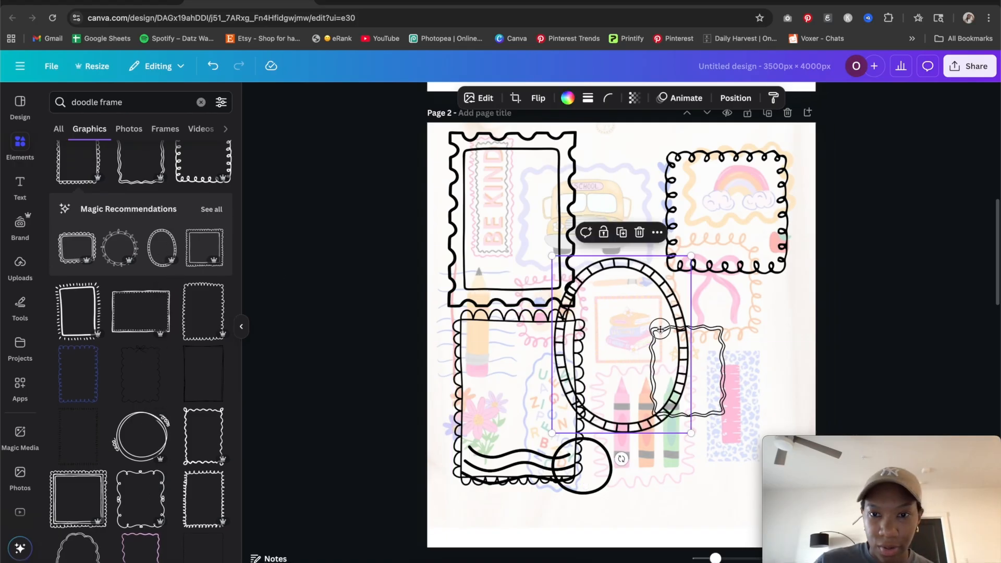
left_click_drag(660, 329, 715, 362)
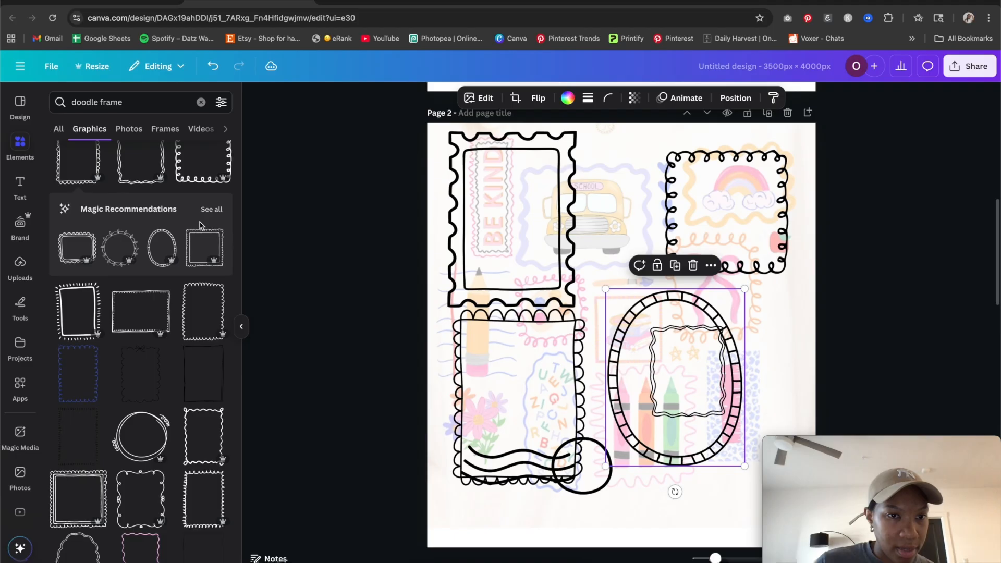
Browse the full set of Magic Recommendations frames and add the round scalloped frame to page 2.
left_click(211, 210)
scroll(214, 250, "down", 4)
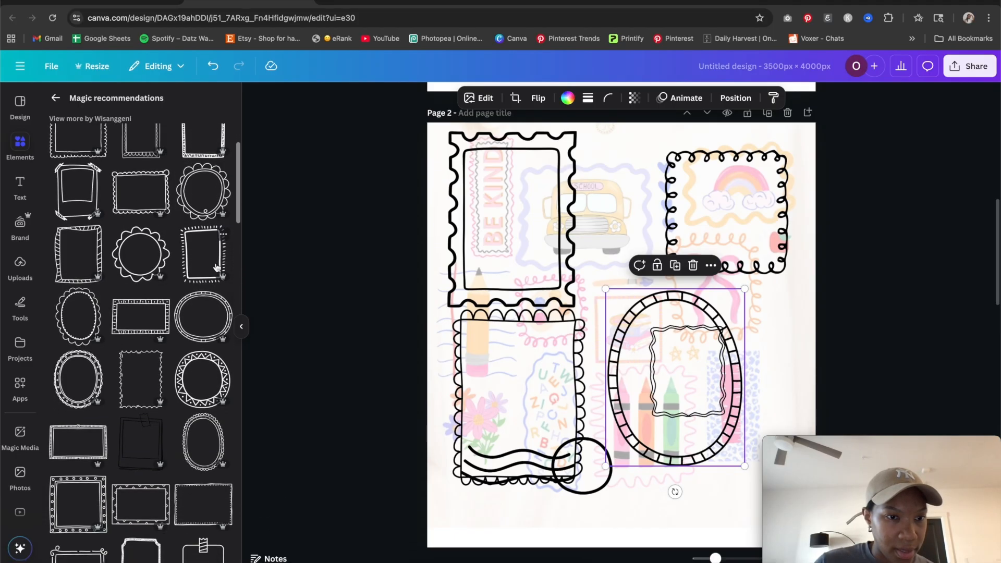
scroll(217, 267, "down", 1)
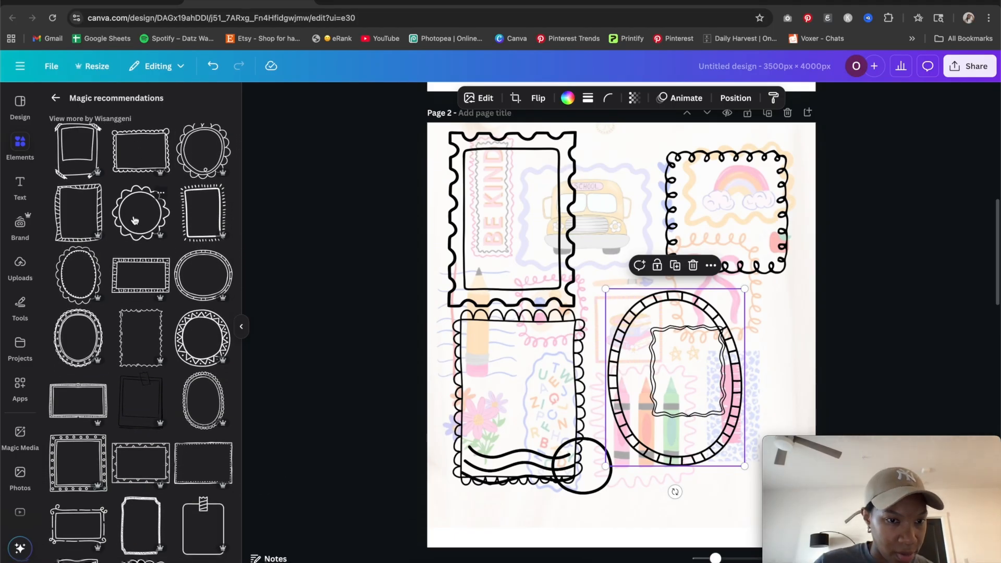
left_click(134, 220)
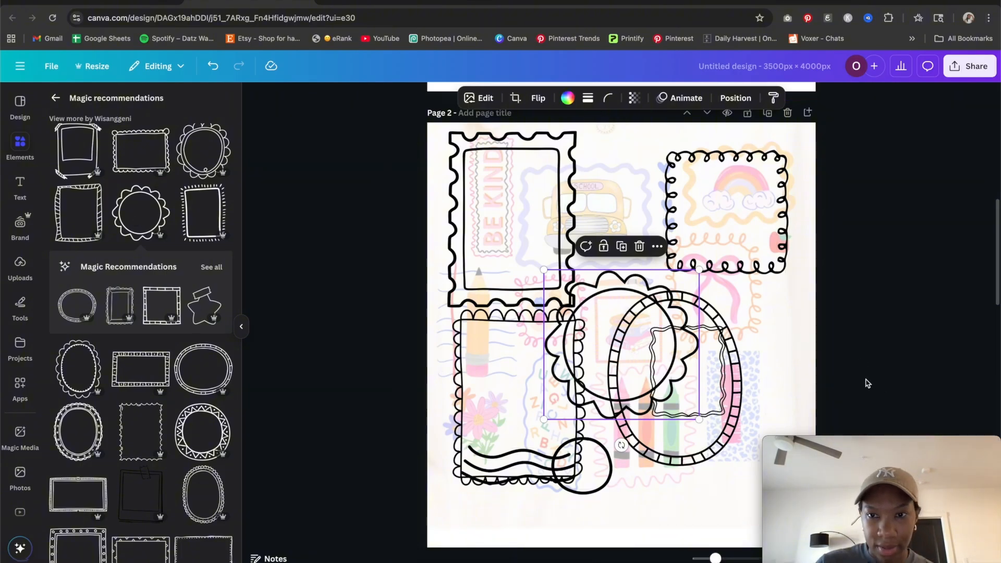
Lock the position of the faded teacher reference image on page 2 so the frames can be selected separately.
left_click_drag(827, 364, 477, 209)
scroll(835, 338, "down", 3)
left_click(835, 337)
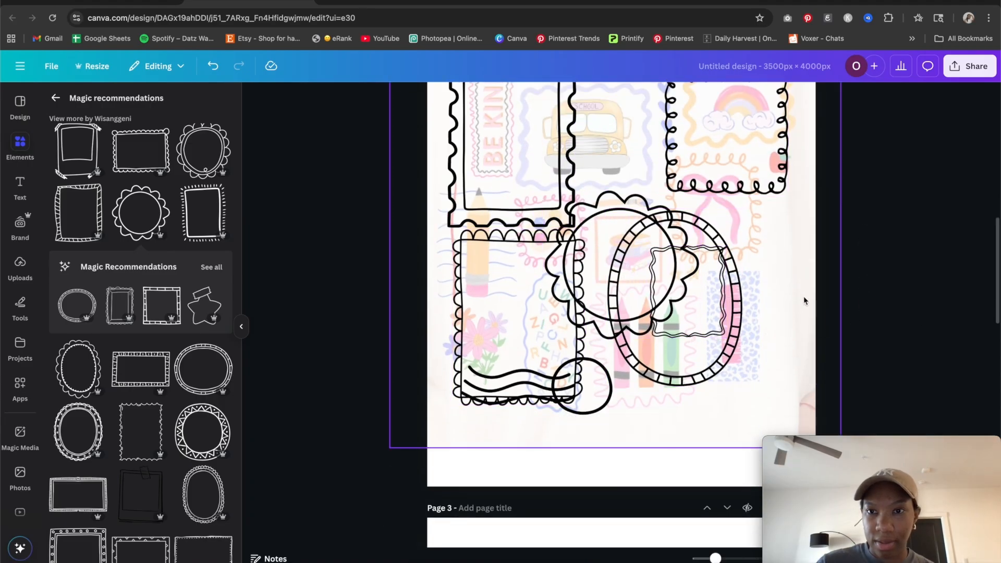
scroll(832, 328, "up", 2)
scroll(831, 319, "up", 1)
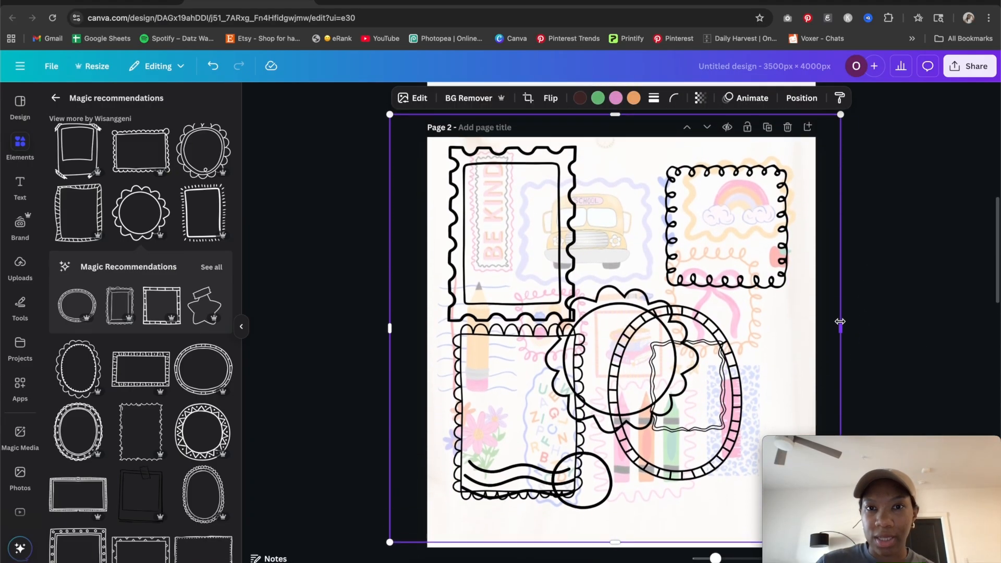
left_click(914, 299)
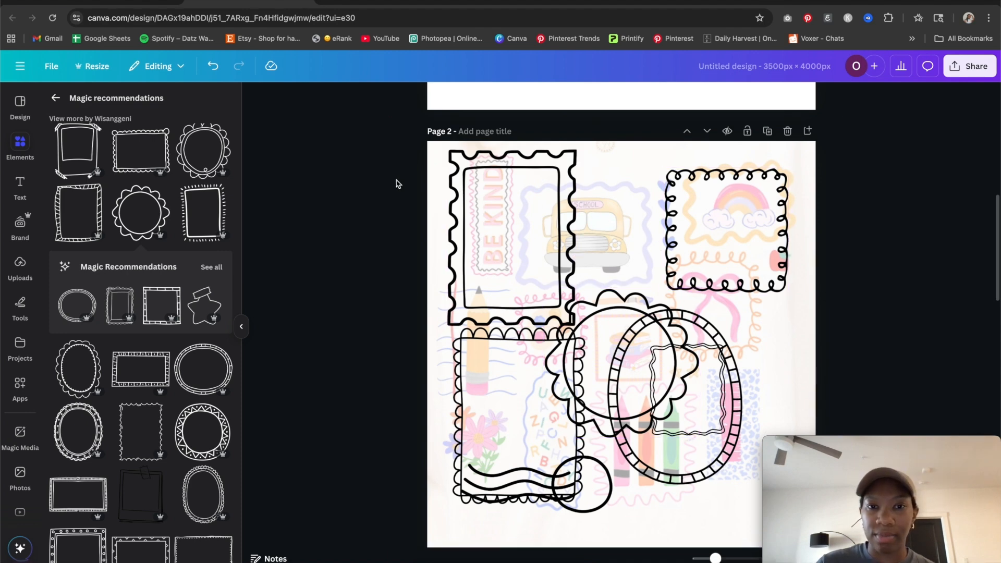
left_click_drag(396, 184, 808, 384)
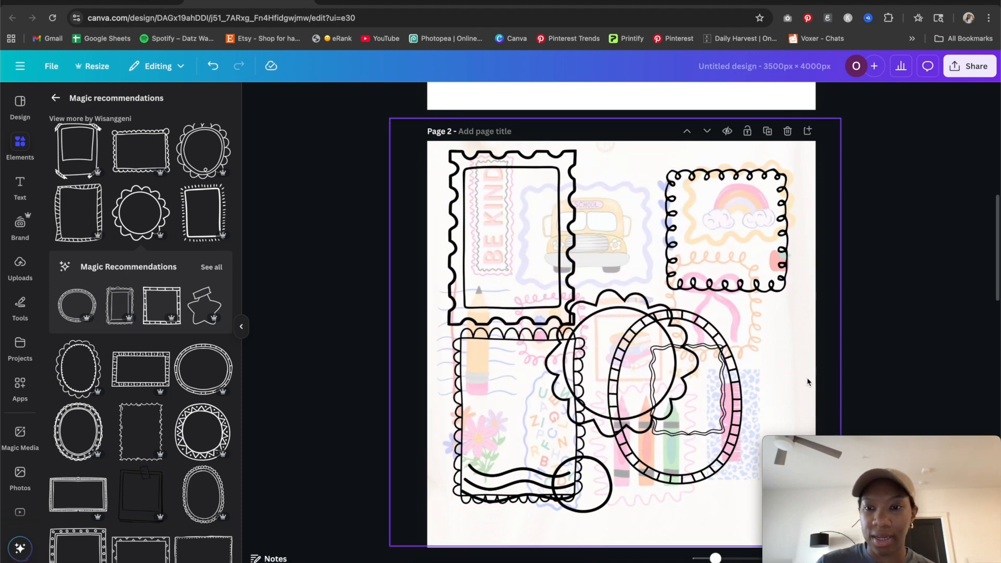
left_click(808, 383)
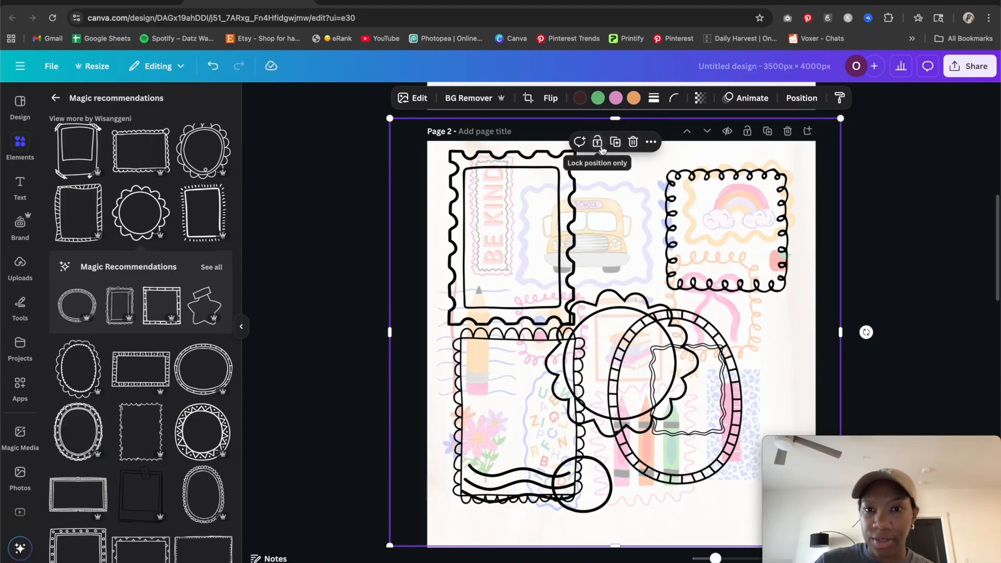
left_click(854, 236)
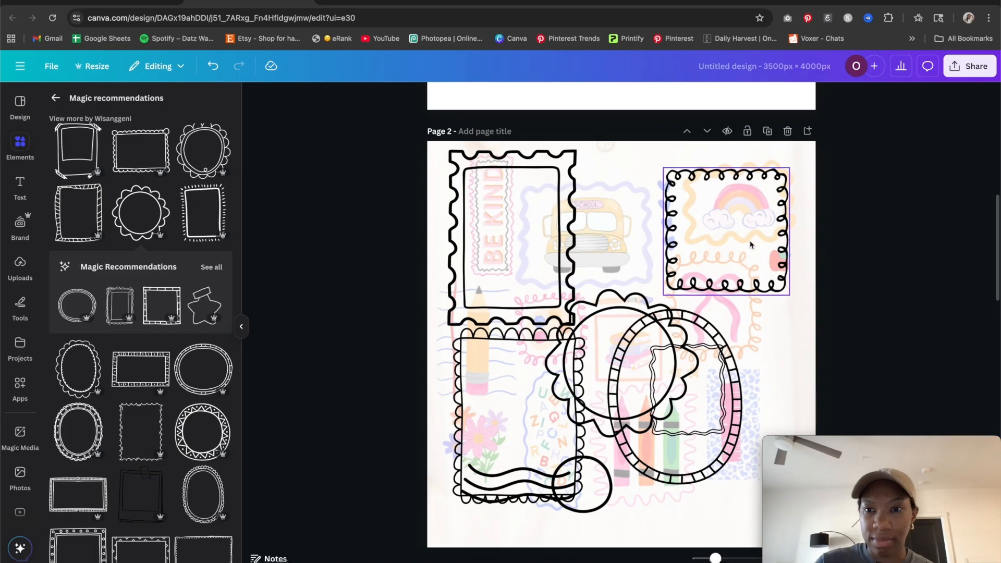
Select all the frames and the postmark together, scale them to about two-thirds, and move them to the upper-left area of page 2.
left_click(741, 245)
left_click_drag(878, 224, 454, 514)
scroll(717, 376, "down", 3)
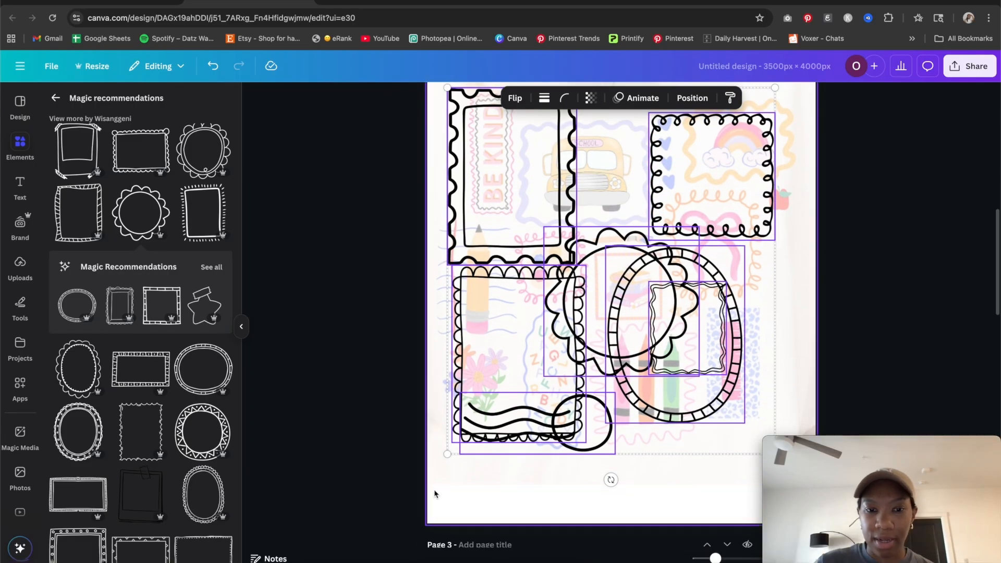
left_click_drag(447, 454, 599, 321)
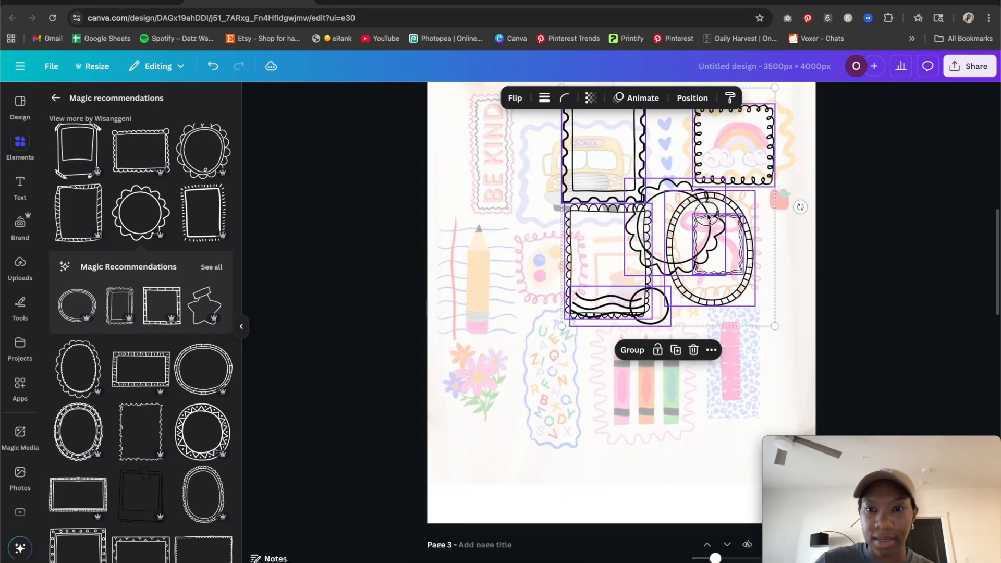
left_click_drag(692, 236, 559, 234)
left_click(757, 303)
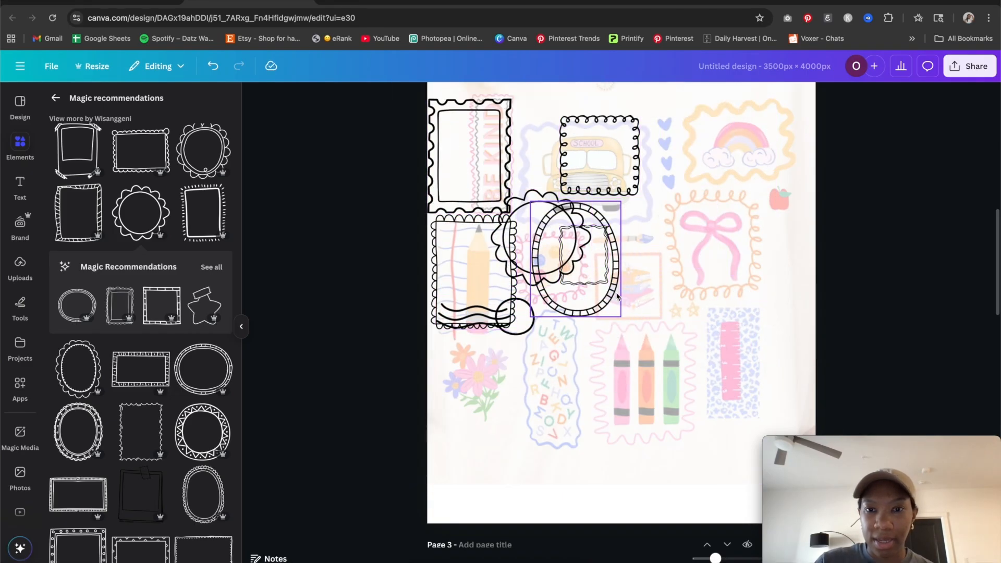
Spread the overlapping elements apart: oval beside the ruler, round frame near the rainbow, loopy frame on the bus, double-line frame on the books, postmark below.
left_click_drag(608, 293, 796, 346)
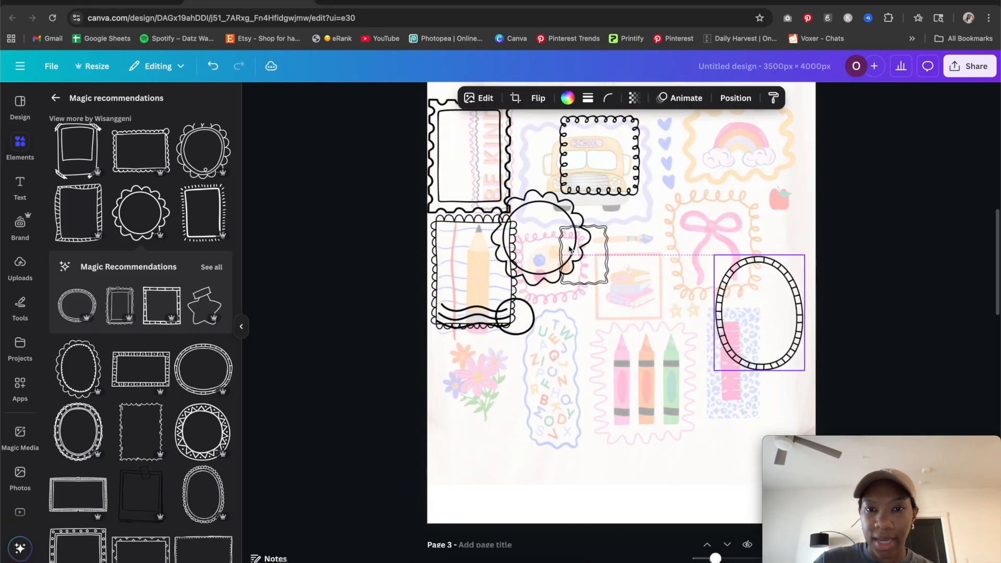
mouse_move(579, 235)
left_mouse_down()
mouse_move(691, 196)
mouse_move(737, 167)
left_mouse_up()
left_click_drag(600, 166, 577, 161)
left_click_drag(587, 261, 630, 279)
mouse_move(525, 324)
left_mouse_down()
mouse_move(578, 412)
mouse_move(608, 434)
left_mouse_up()
Add the rectangular frame with curled corners and place it over the reference crayons.
scroll(174, 342, "down", 3)
scroll(174, 341, "down", 5)
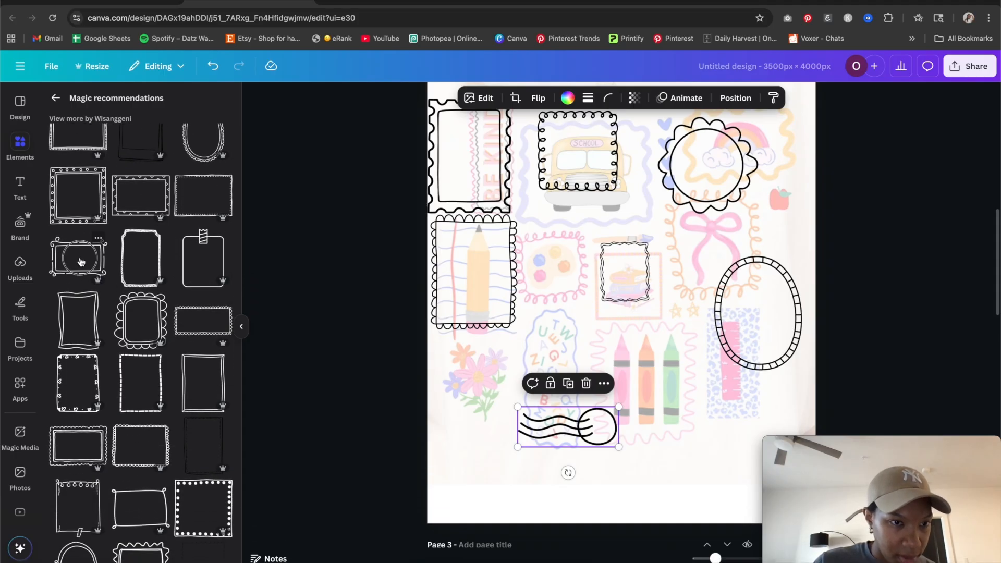
left_click(81, 261)
left_click_drag(589, 300, 584, 359)
Add the square frame with a wavy outer edge, shrink it, and place it over the reference paint palette.
scroll(145, 346, "down", 5)
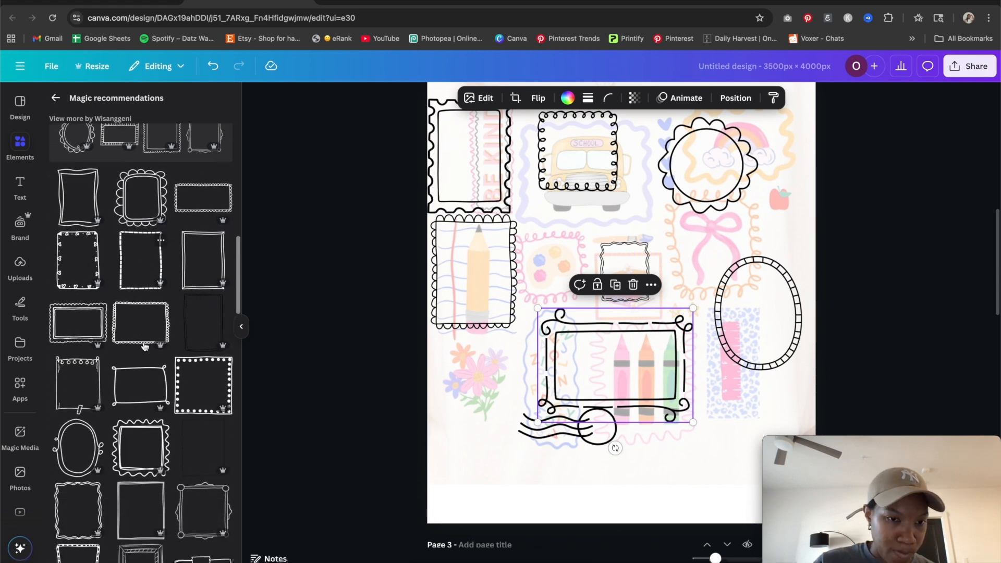
scroll(145, 346, "down", 3)
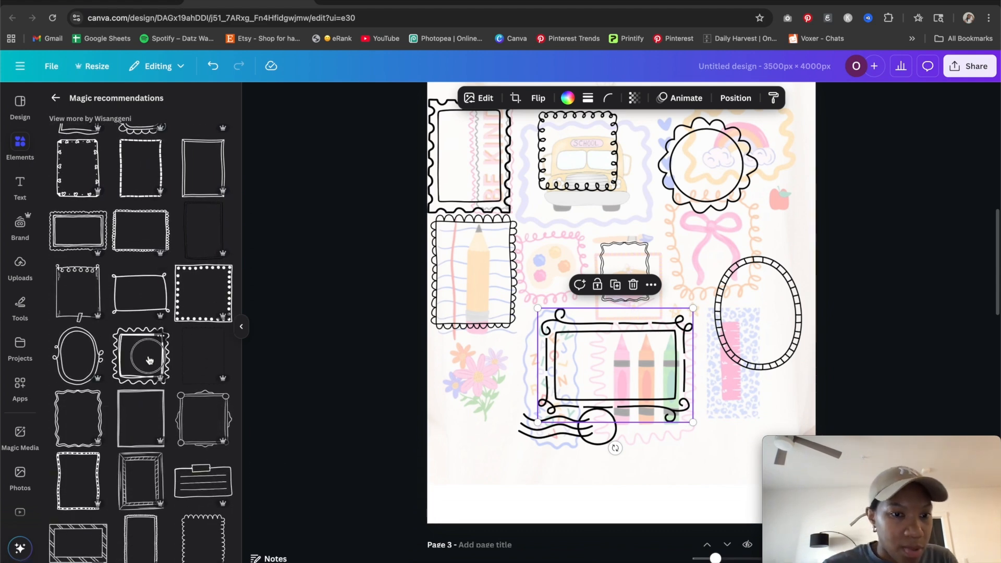
left_click(149, 360)
mouse_move(699, 379)
left_mouse_down()
mouse_move(659, 324)
mouse_move(624, 303)
left_mouse_up()
left_click_drag(552, 249, 521, 227)
Move the postage-stamp frame over the BE KIND text, the scalloped frame onto the flowers, the loopy frame onto the palette, and the double-line frame beside the bow.
scroll(632, 356, "up", 3)
left_click_drag(633, 356, 671, 346)
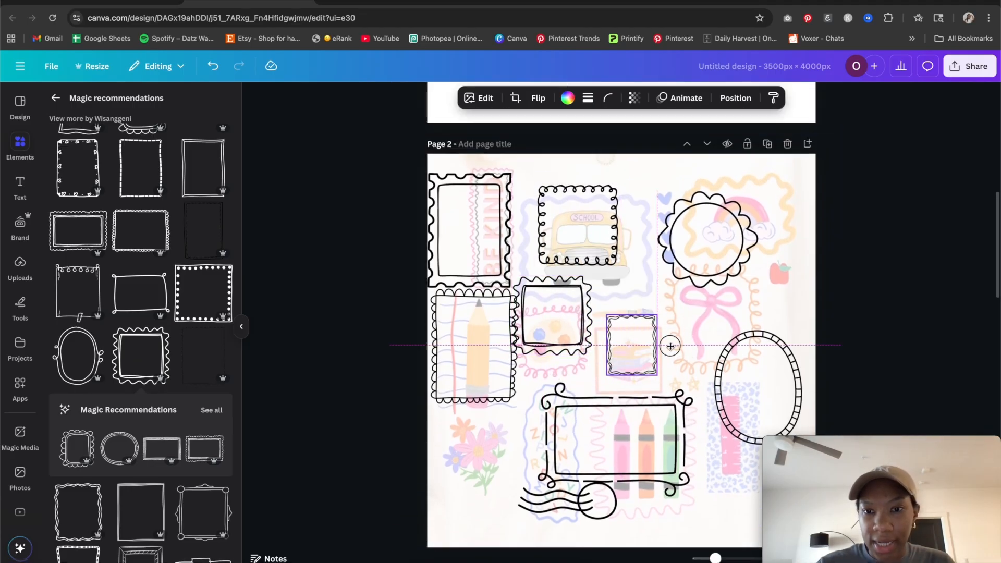
left_click_drag(554, 318, 605, 331)
mouse_move(482, 213)
left_mouse_down()
mouse_move(517, 211)
mouse_move(508, 207)
left_mouse_up()
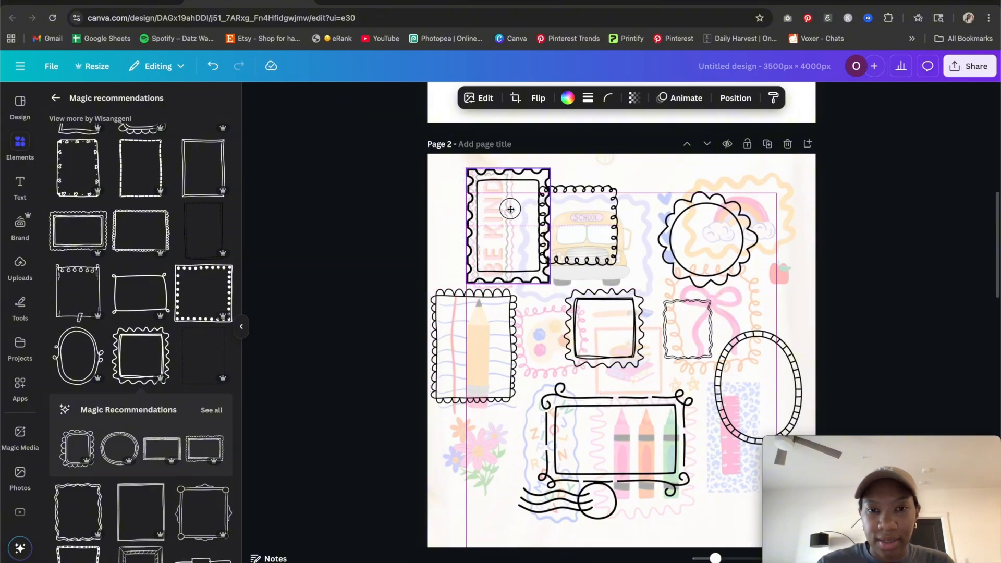
mouse_move(472, 334)
left_mouse_down()
mouse_move(495, 345)
mouse_move(498, 441)
left_mouse_up()
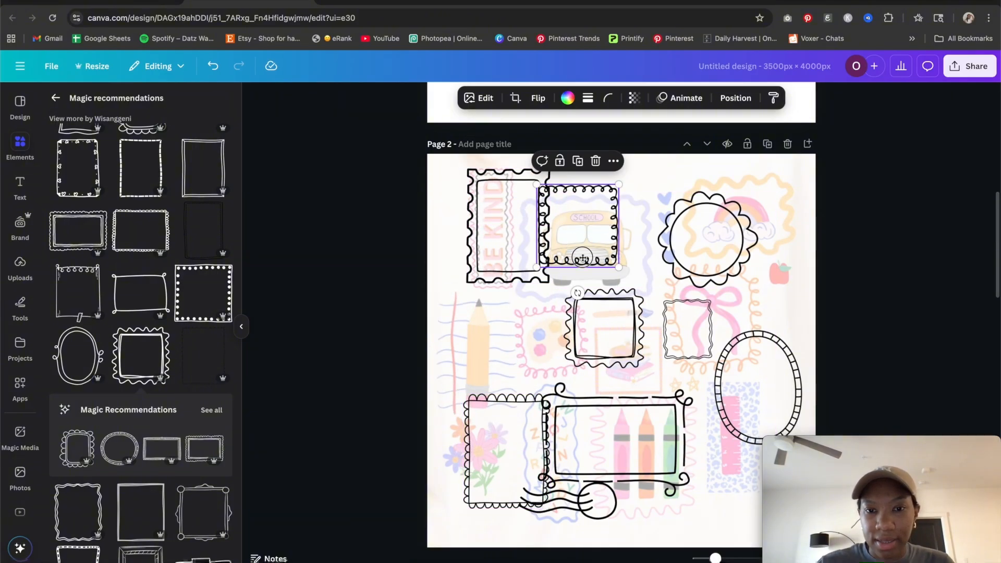
mouse_move(587, 246)
left_mouse_down()
mouse_move(579, 325)
mouse_move(546, 341)
mouse_move(554, 360)
left_mouse_up()
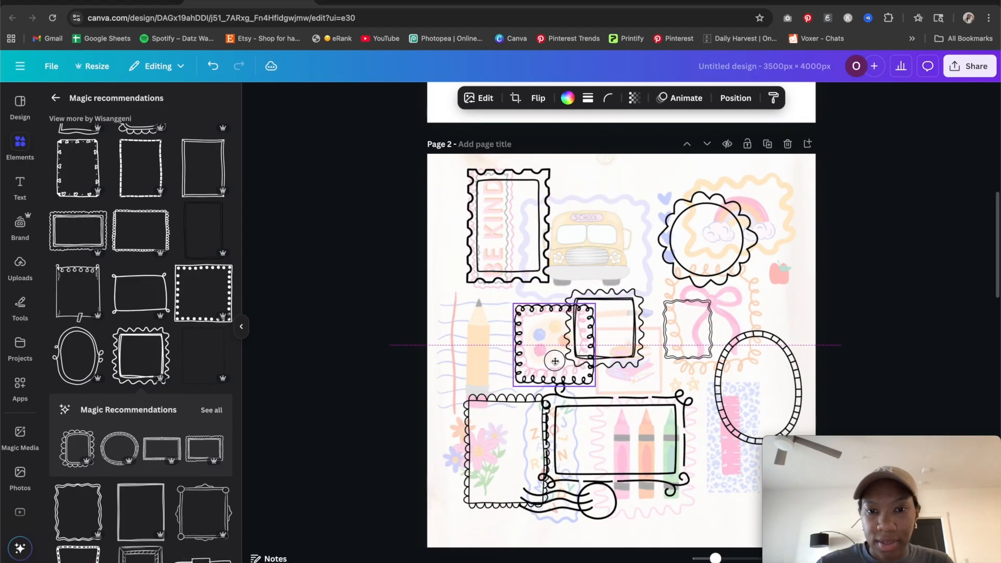
Place the wavy-edged square frame over the school bus and enlarge it, and raise the round frame beside the rainbow.
left_click(608, 338)
mouse_move(609, 337)
left_mouse_down()
mouse_move(628, 280)
mouse_move(617, 221)
left_mouse_up()
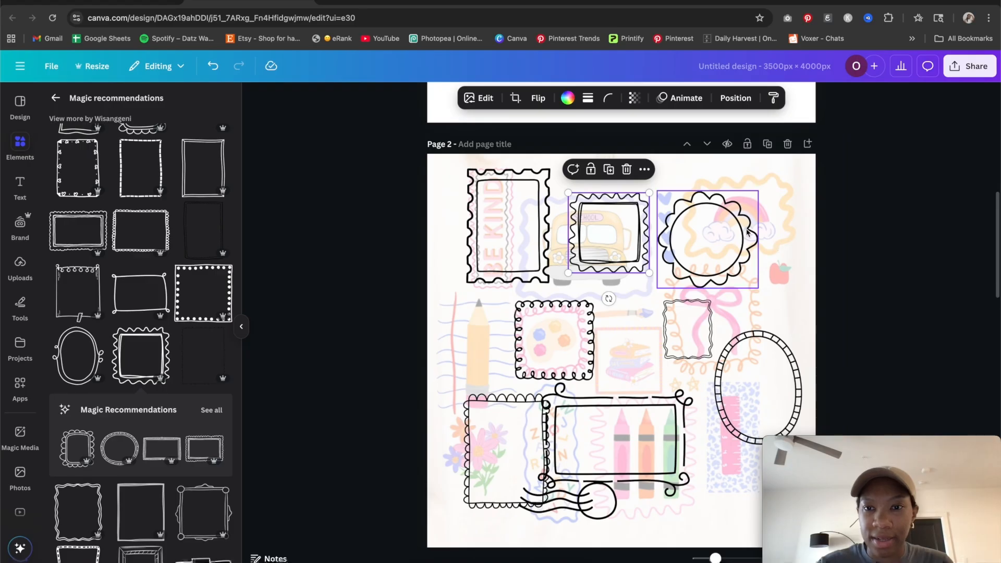
left_click(722, 249)
left_click_drag(722, 248, 722, 216)
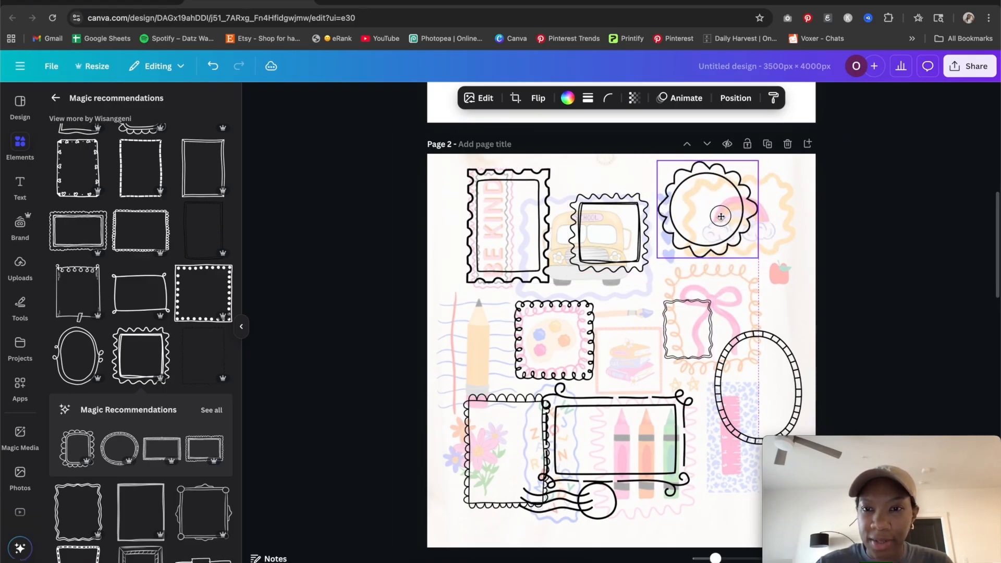
left_click_drag(611, 240, 600, 240)
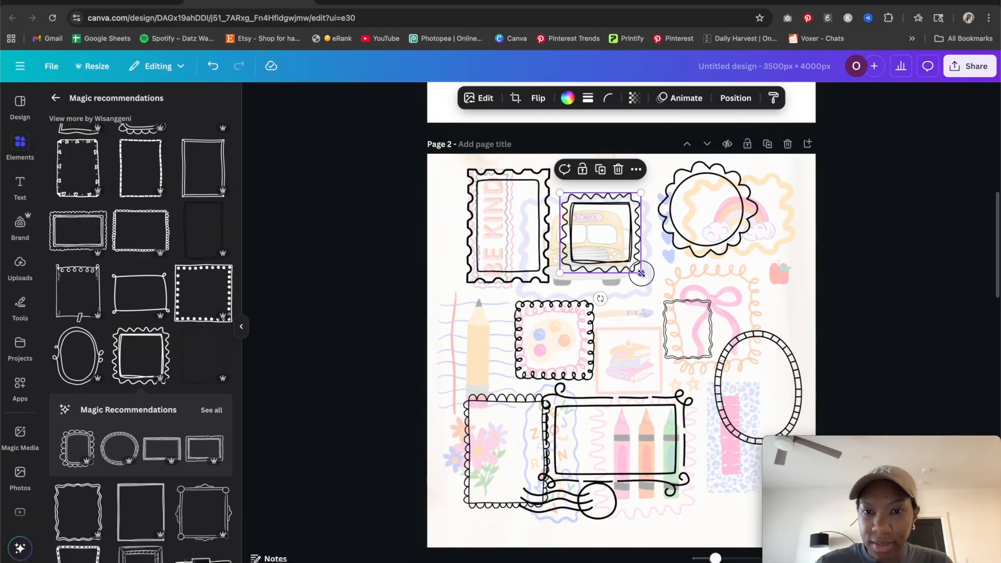
mouse_move(641, 273)
left_mouse_down()
mouse_move(677, 310)
mouse_move(607, 297)
left_mouse_up()
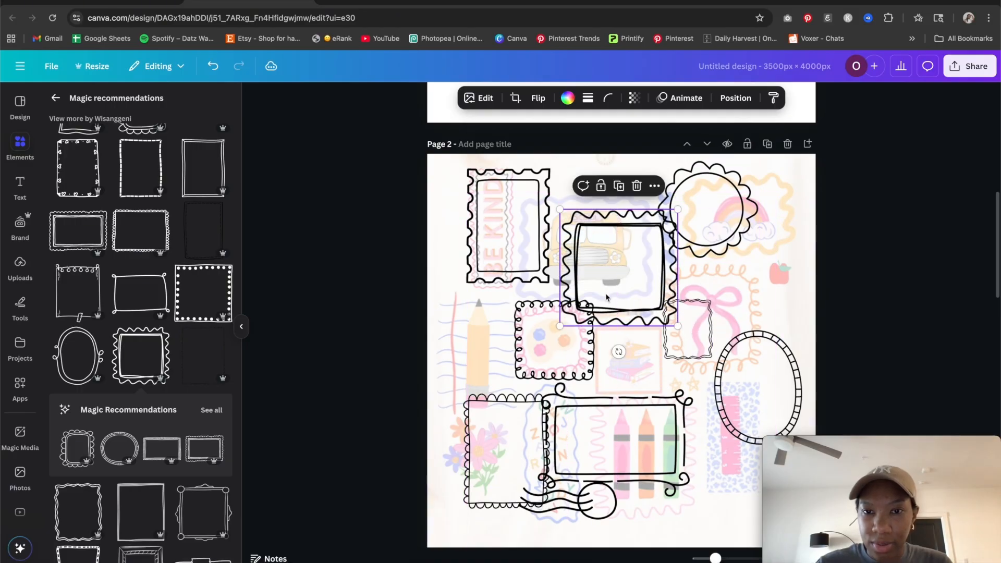
Enlarge the loopy frame over the pencil, and enlarge the round frame around the rainbow.
mouse_move(551, 337)
left_mouse_down()
mouse_move(503, 344)
mouse_move(505, 329)
mouse_move(505, 337)
left_mouse_up()
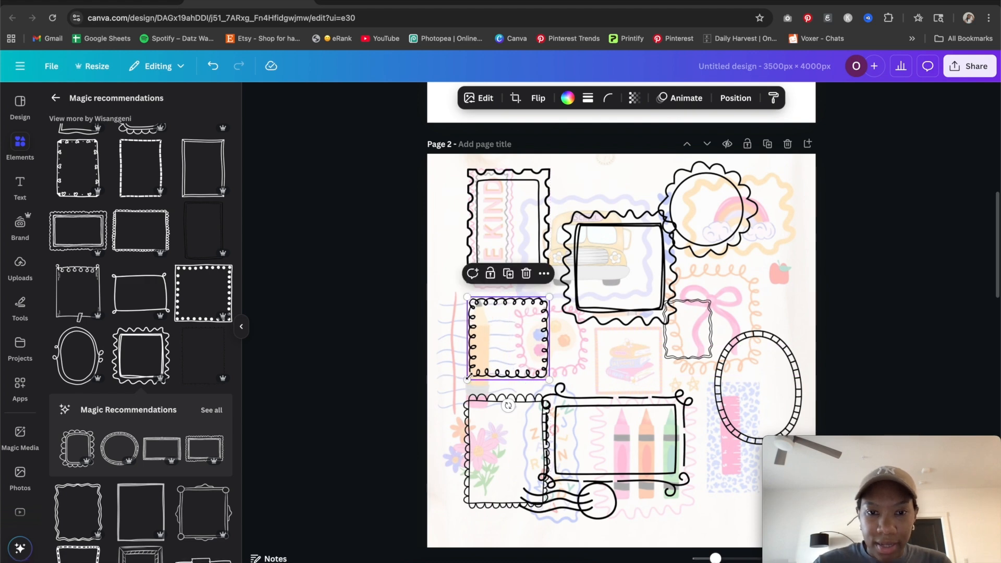
left_click_drag(468, 376, 444, 403)
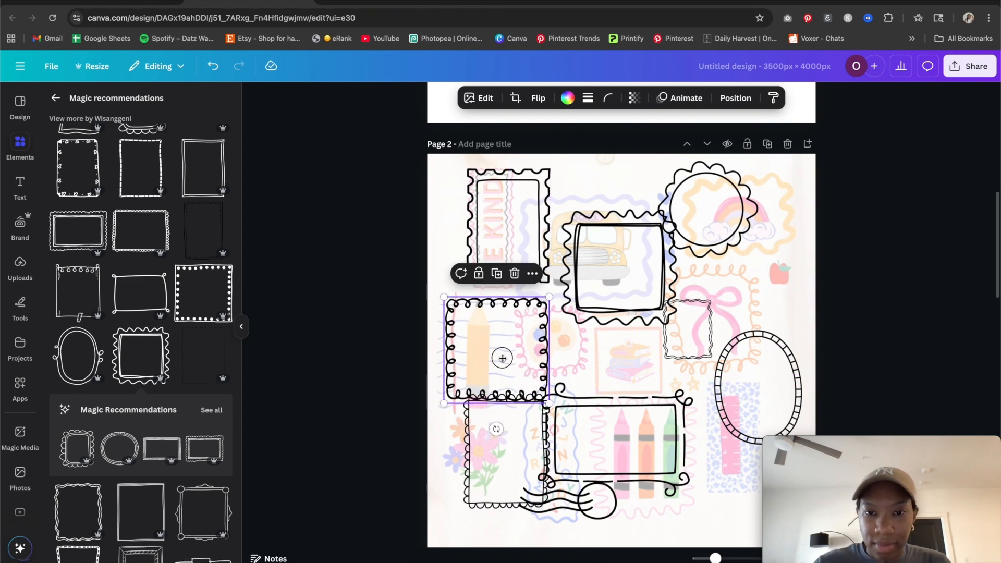
left_click_drag(503, 359, 508, 354)
left_click(728, 237)
mouse_move(728, 237)
left_mouse_down()
mouse_move(760, 237)
mouse_move(802, 276)
left_mouse_up()
Move the oval frame onto the blue notebook, then rotate the double-line frame to landscape and enlarge it over the pink bow.
scroll(840, 280, "down", 2)
left_click(780, 315)
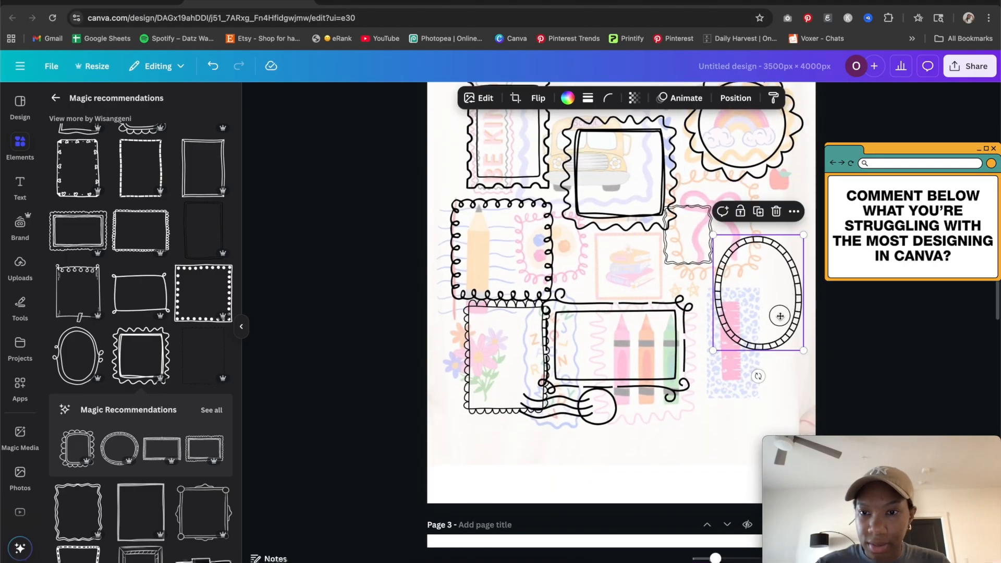
left_click_drag(781, 336, 779, 388)
left_click_drag(702, 253, 698, 336)
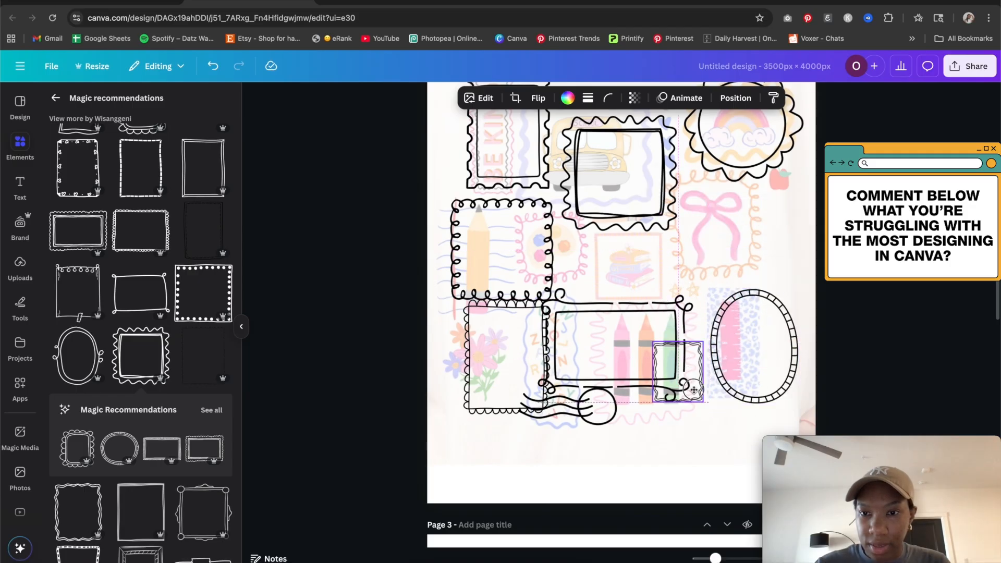
left_click_drag(718, 270, 727, 230)
left_click_drag(726, 283, 779, 232)
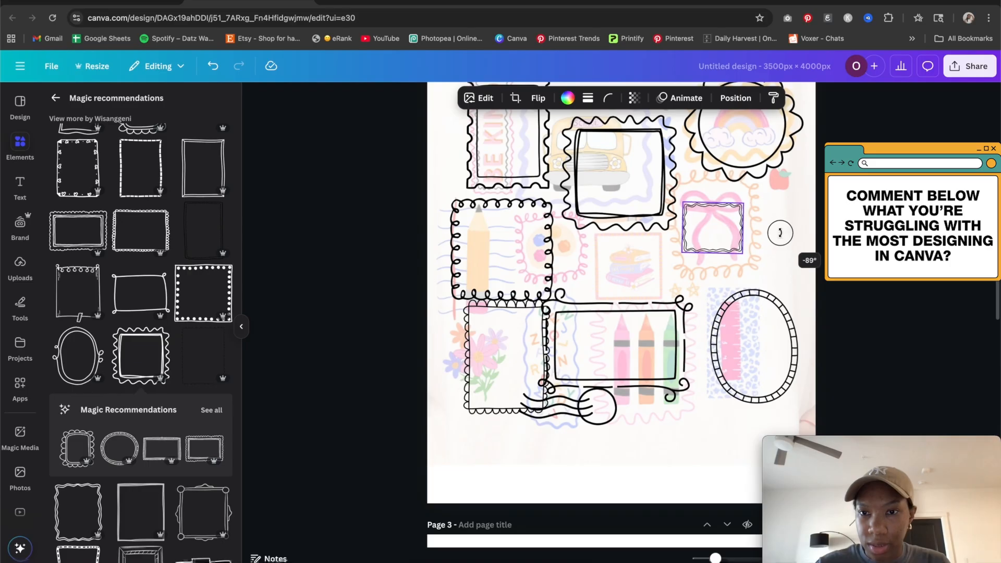
mouse_move(744, 253)
left_mouse_down()
mouse_move(811, 307)
mouse_move(758, 239)
left_mouse_up()
left_click(845, 271)
Move the curled-corner frame below the crayons, and place the oval frame at the centre over the books and crayons, enlarging it.
left_click_drag(785, 369, 776, 385)
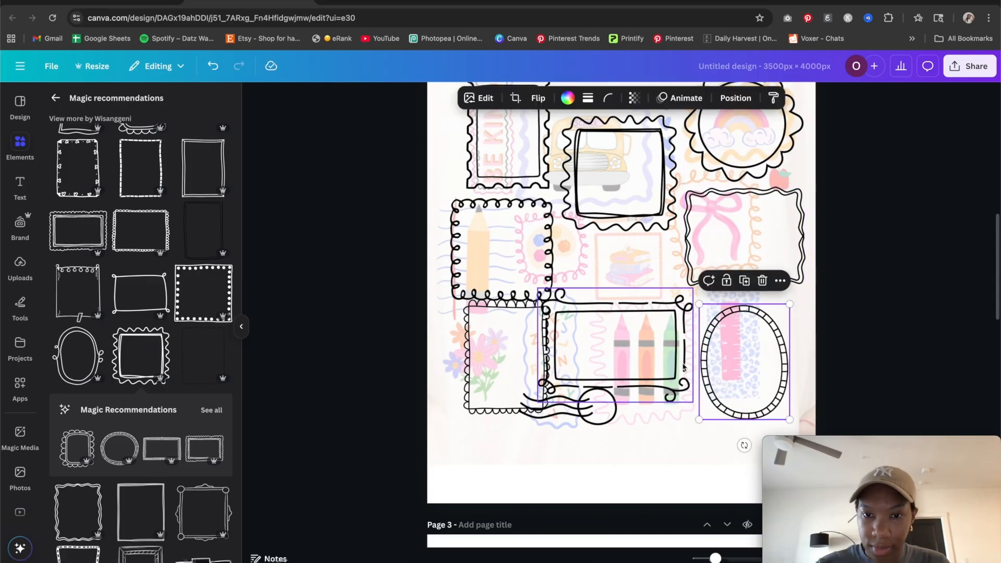
left_click_drag(659, 349, 728, 482)
left_click_drag(719, 345, 620, 305)
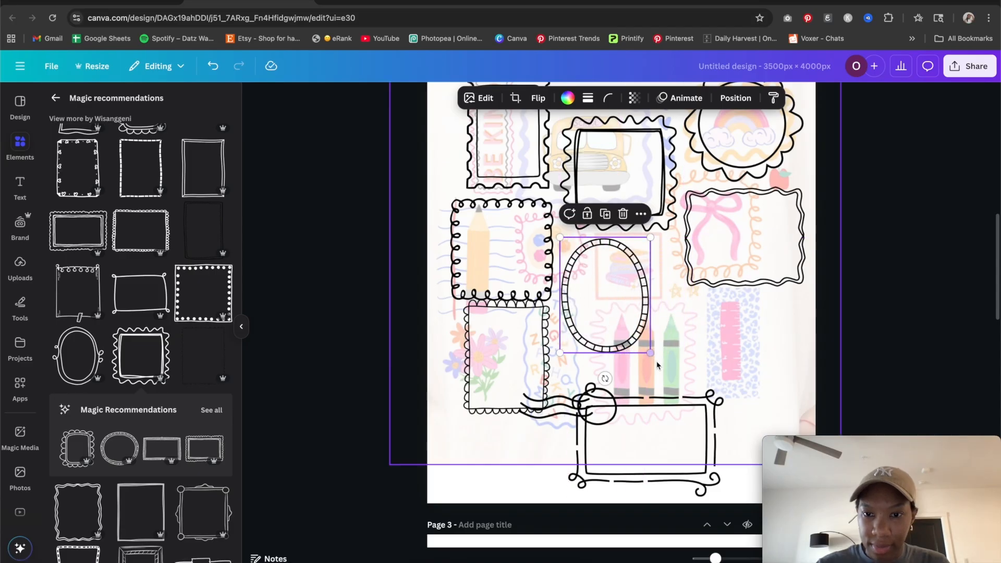
mouse_move(650, 353)
left_mouse_down()
mouse_move(686, 386)
mouse_move(635, 345)
left_mouse_up()
left_click(711, 364)
scroll(711, 364, "down", 2)
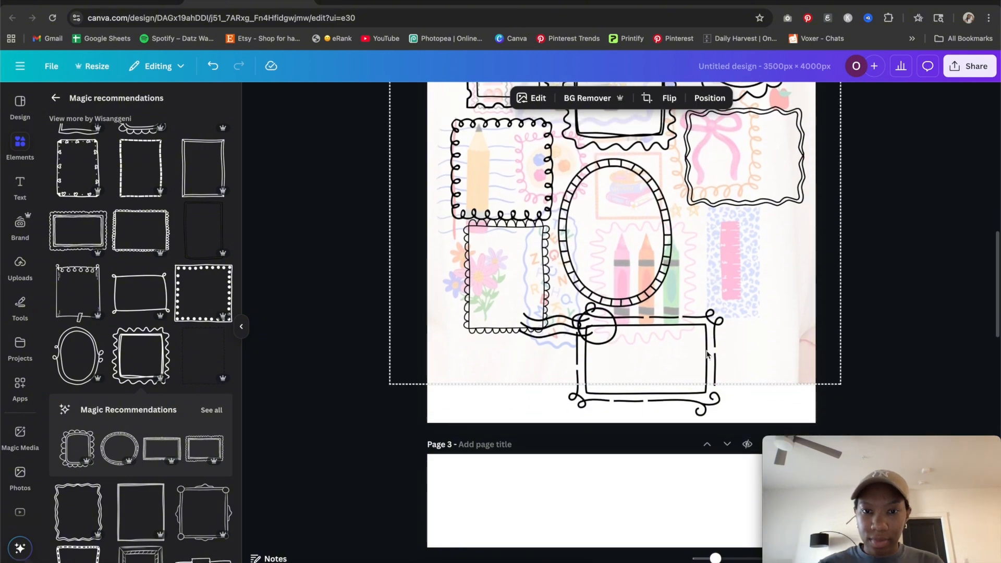
Move the scalloped rectangular frame over the blue notebook below the bow frame and enlarge it slightly.
left_click_drag(524, 282, 757, 282)
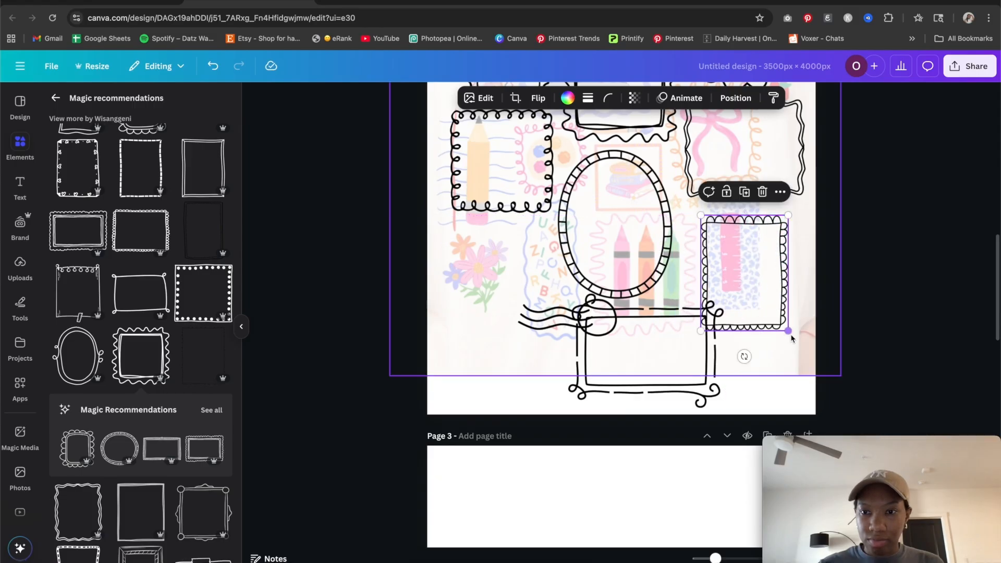
left_click_drag(788, 332, 796, 340)
left_click_drag(755, 302, 746, 300)
left_click(821, 329)
scroll(829, 342, "up", 4)
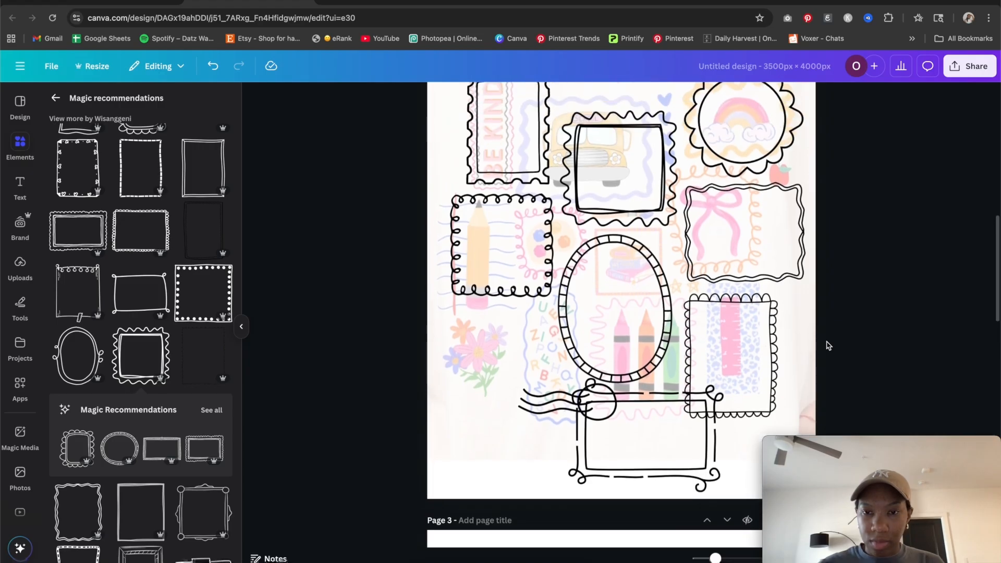
Move the postmark to the lower-left corner of page 2 and remove the curled-corner frame.
mouse_move(774, 444)
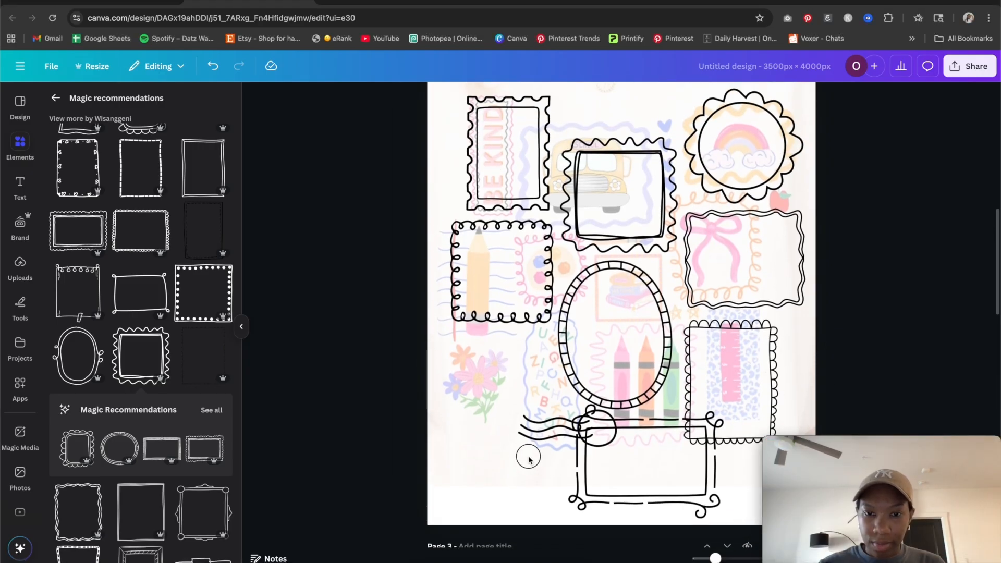
left_click_drag(542, 432, 462, 485)
mouse_move(604, 472)
left_mouse_down()
mouse_move(524, 433)
mouse_move(470, 424)
mouse_move(484, 394)
mouse_move(519, 400)
mouse_move(496, 380)
mouse_move(523, 360)
mouse_move(530, 396)
mouse_move(536, 379)
mouse_move(711, 261)
mouse_move(751, 273)
left_mouse_up()
left_click(938, 320)
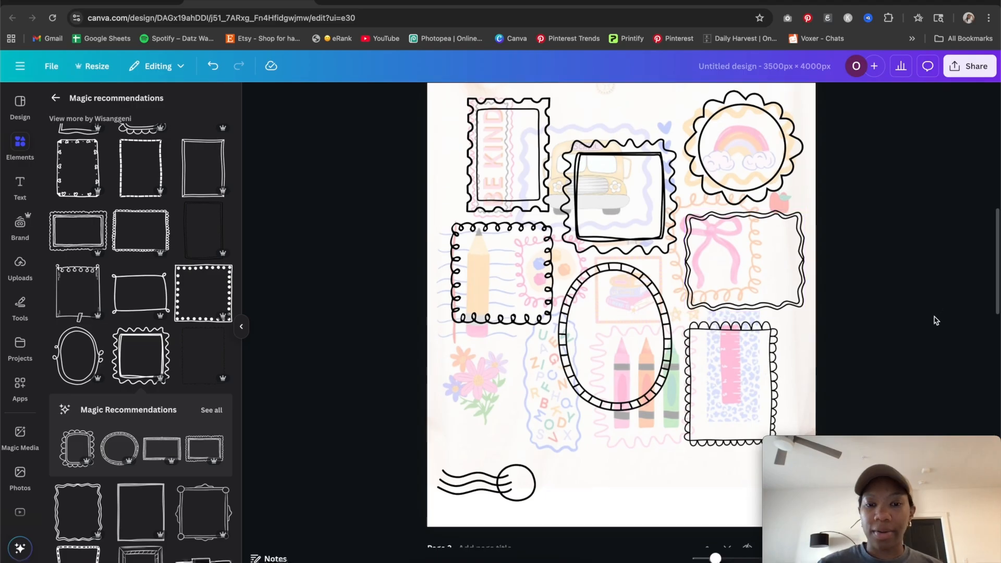
left_click(516, 487)
left_click_drag(516, 487, 519, 503)
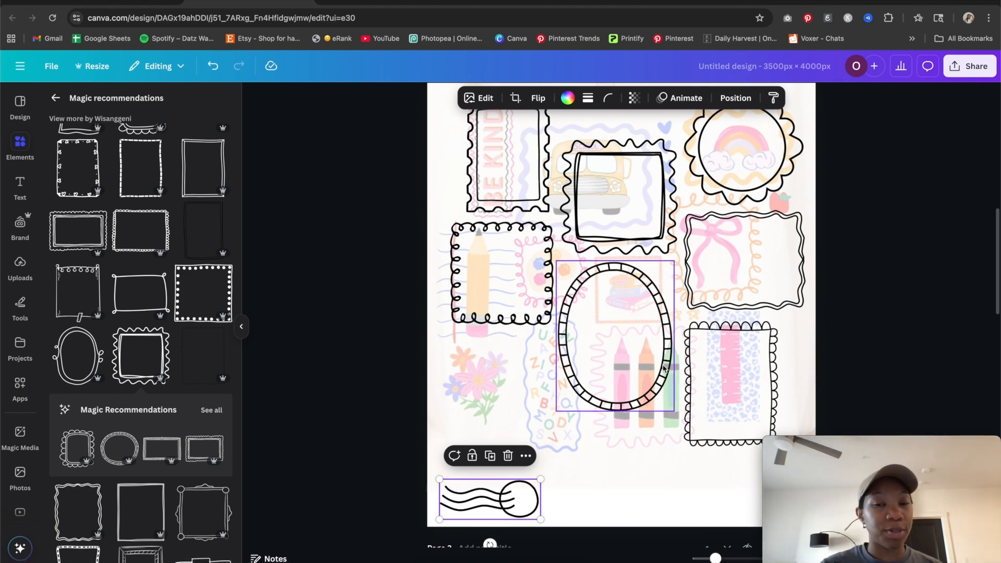
scroll(399, 259, "down", 1)
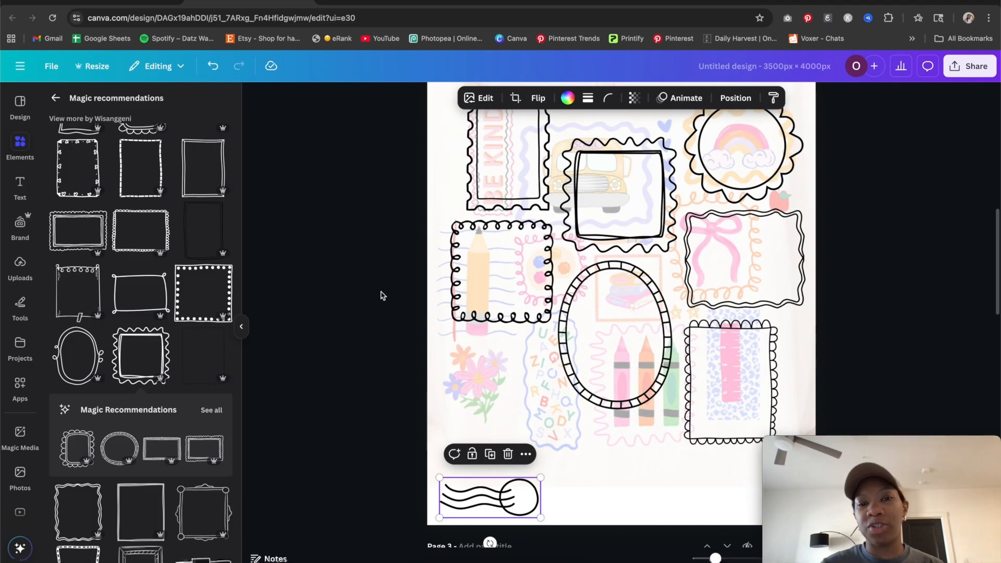
scroll(403, 294, "up", 2)
scroll(403, 294, "down", 1)
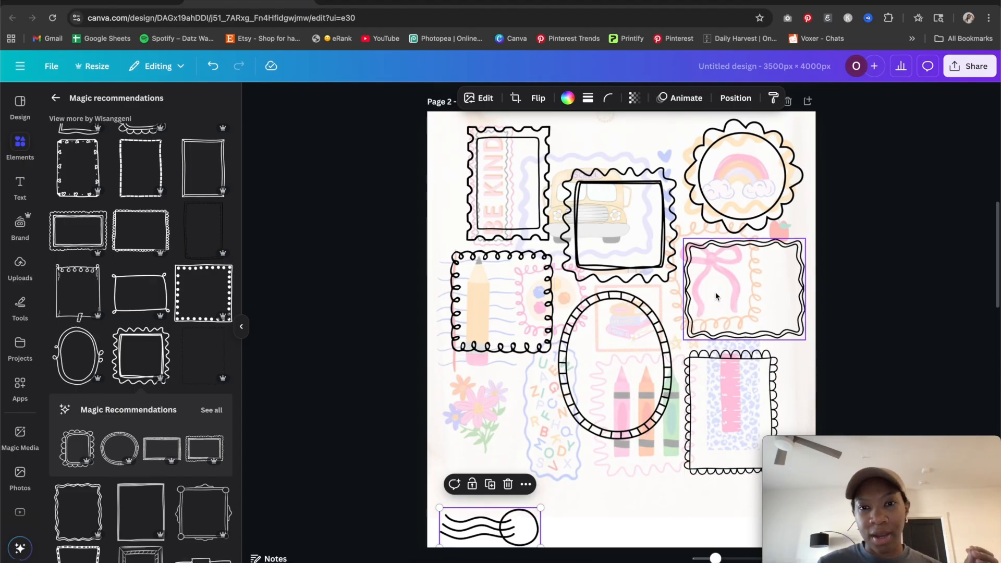
Review the nurse shirt reference images on page 1 for themes to fill the frames.
left_click(57, 98)
triple_click(116, 102)
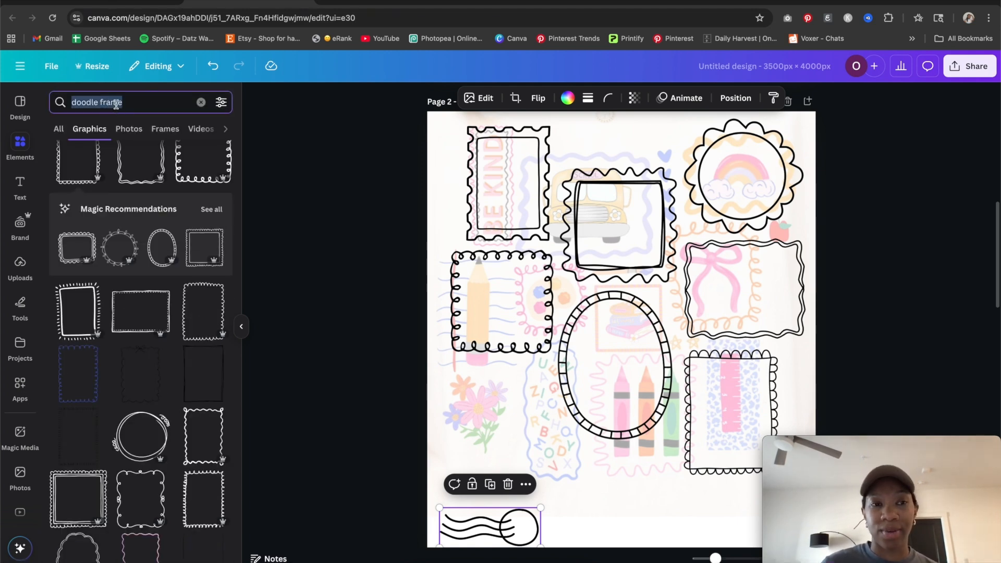
scroll(620, 244, "up", 10)
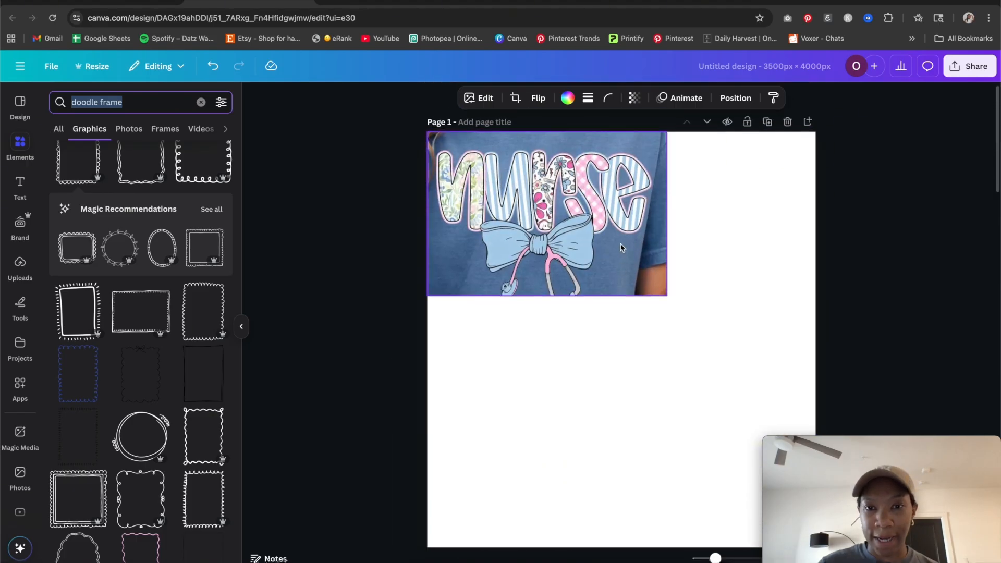
left_click(621, 247)
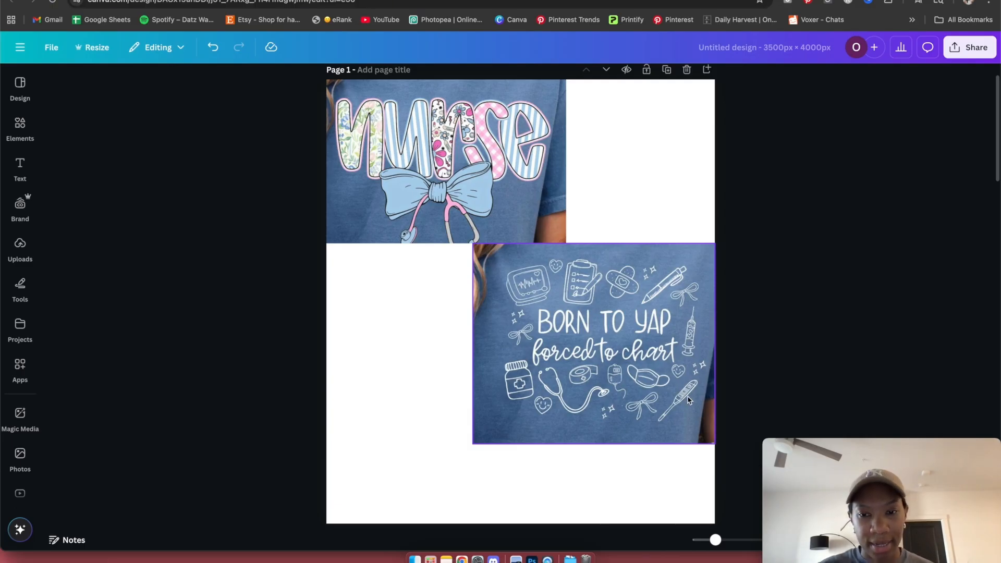
left_click(288, 257)
scroll(570, 340, "down", 6)
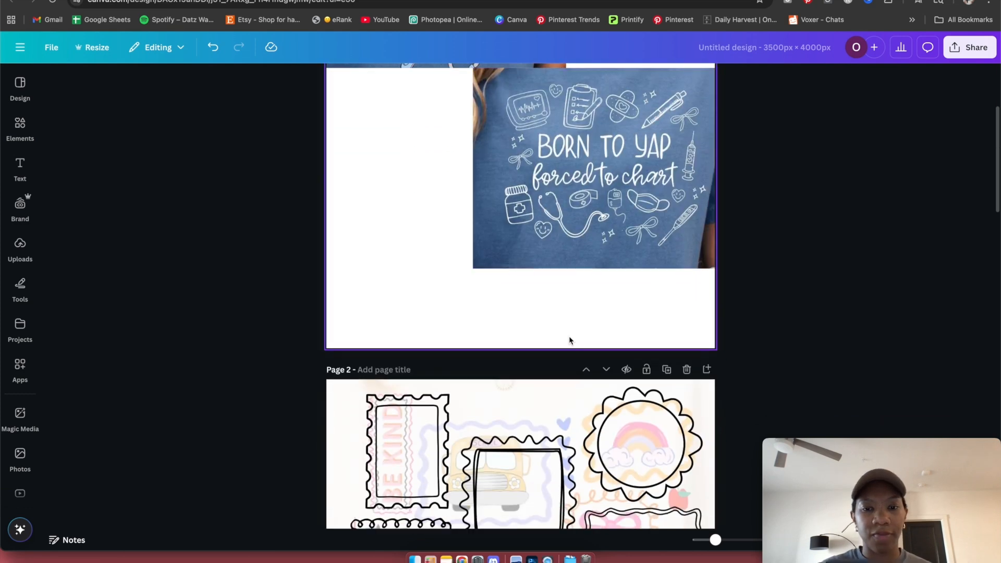
scroll(570, 339, "down", 3)
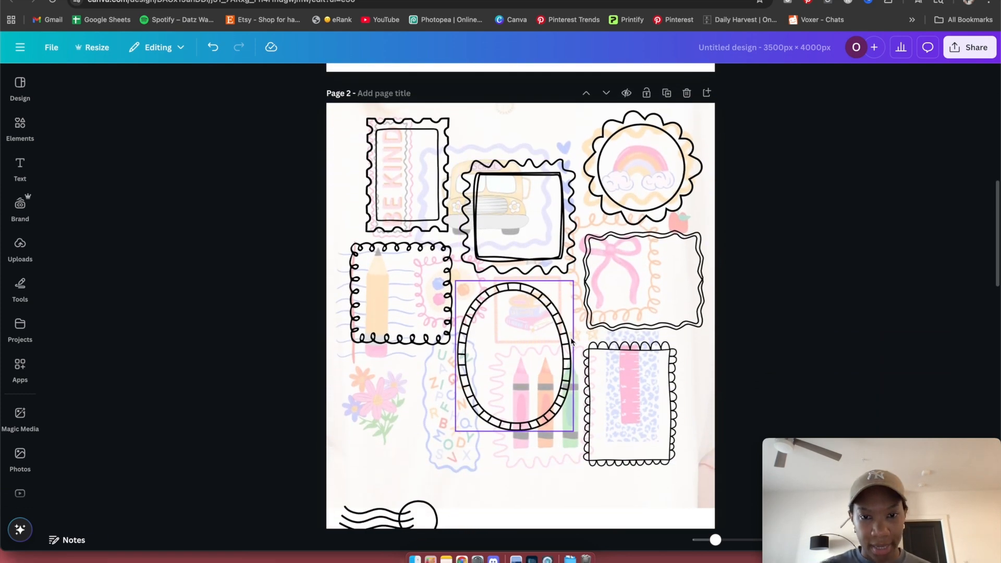
Search the graphics for "watercolor nurse" and add the crossed blue bandages with a red heart to page 2.
left_click(20, 128)
triple_click(123, 85)
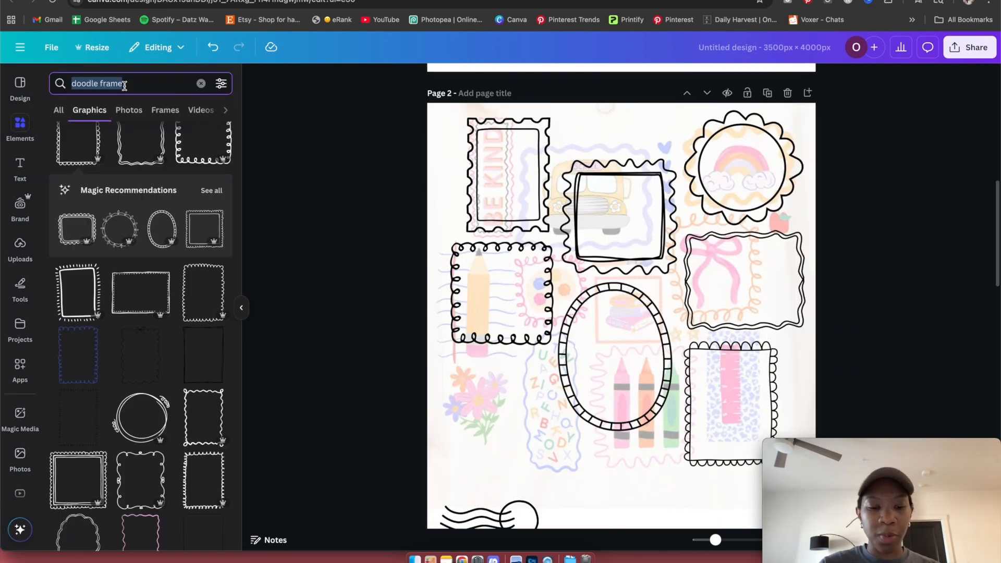
type("wat")
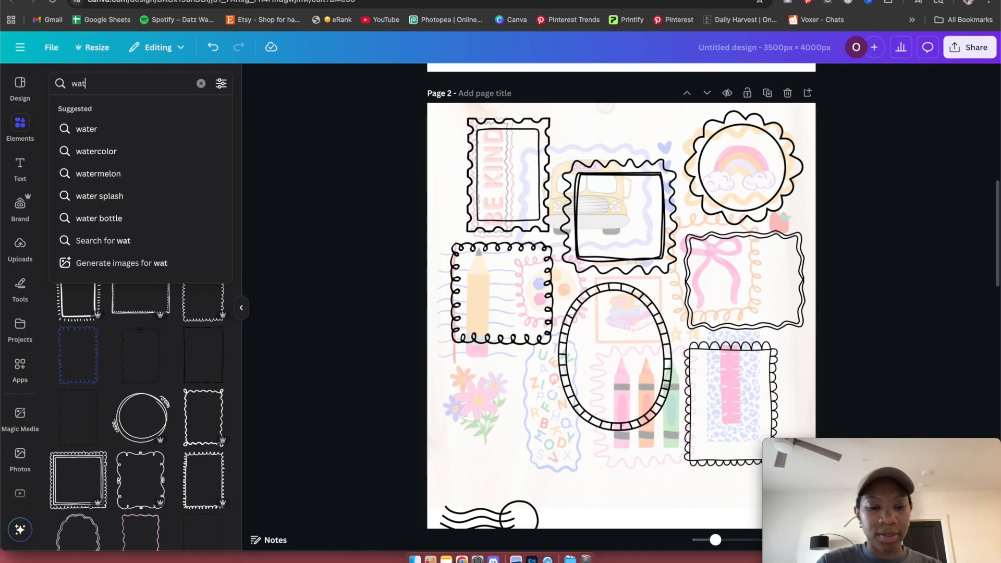
type("errm")
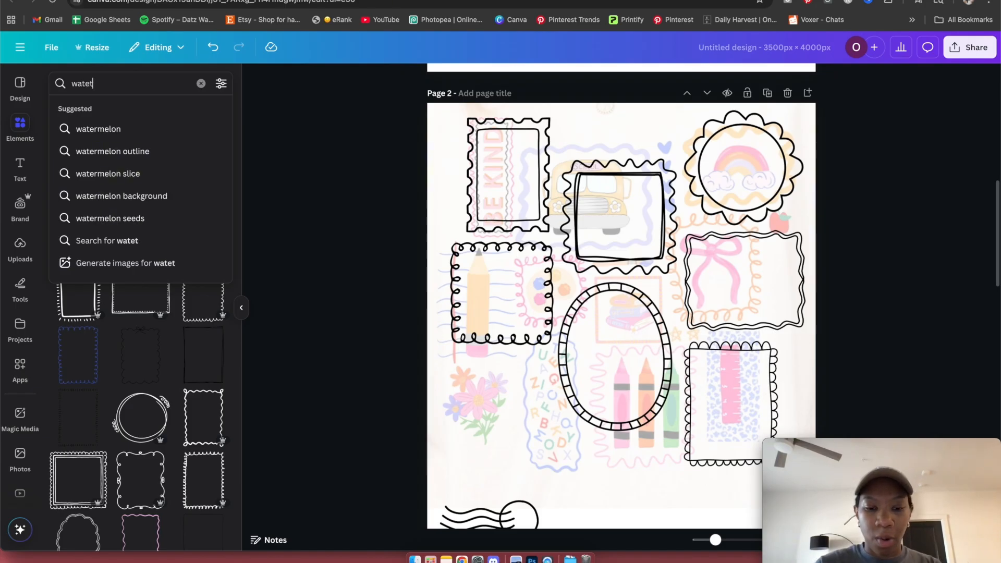
key("BackSpace")
type("color ")
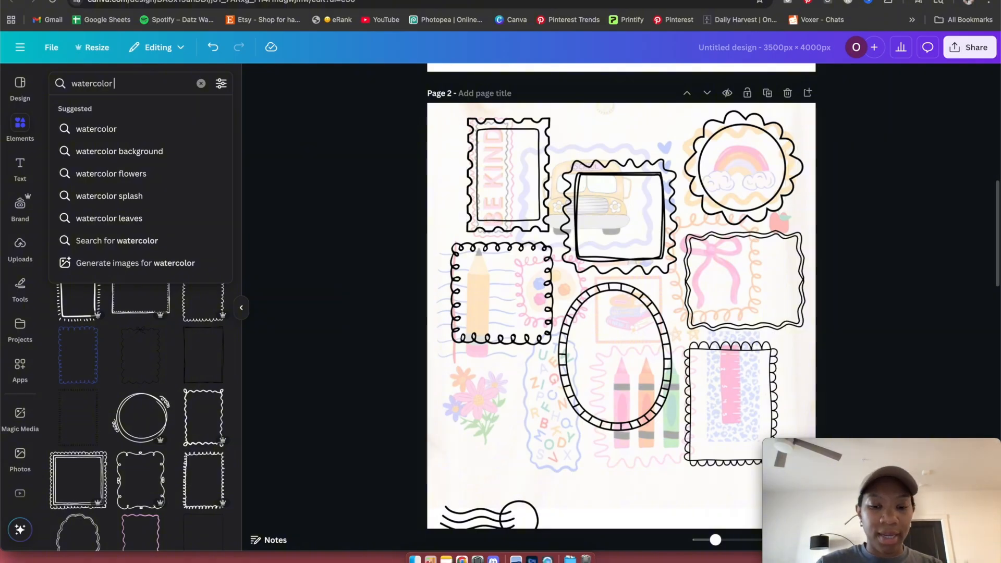
type("nurse")
key("Return")
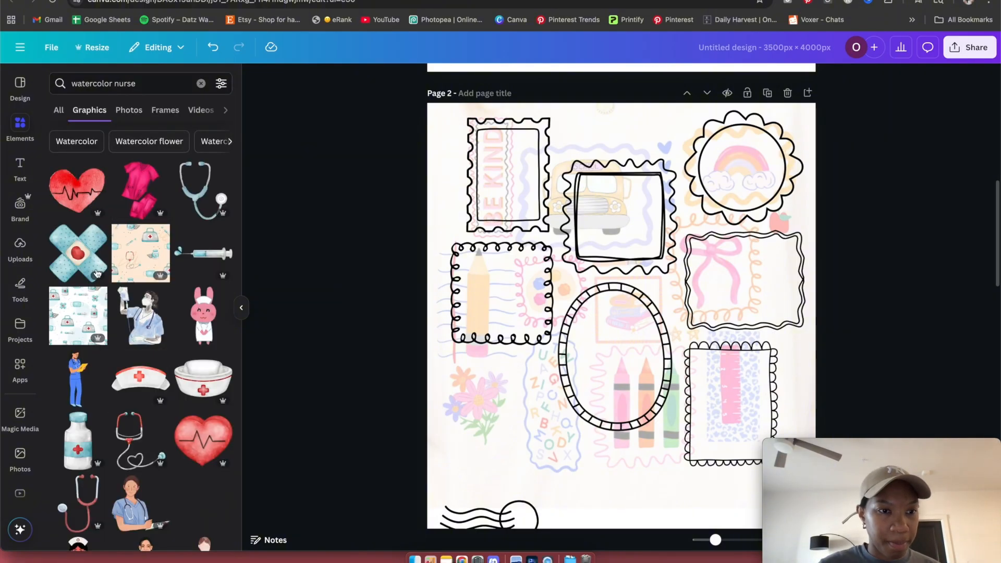
left_click(89, 269)
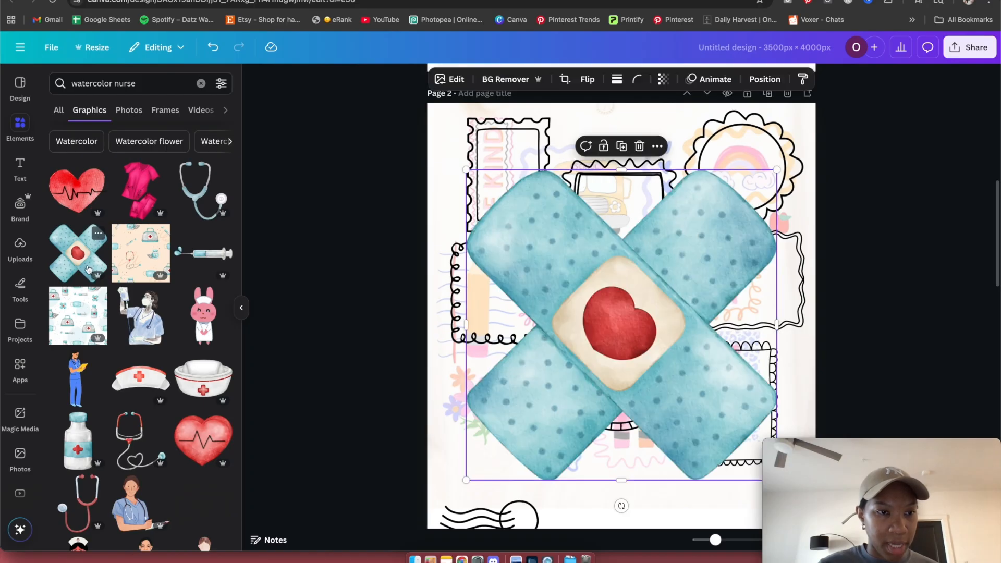
scroll(721, 402, "down", 2)
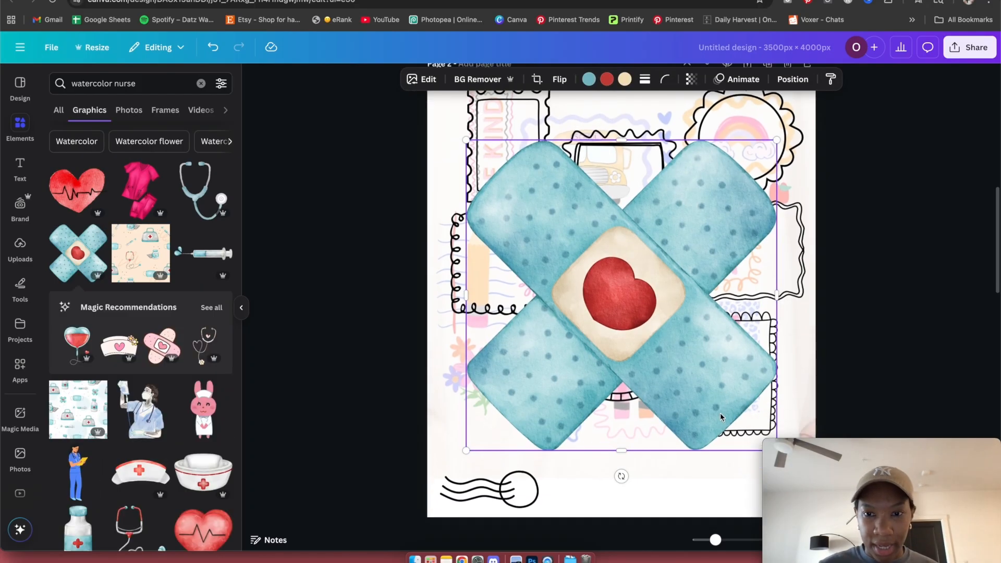
Shrink the crossed blue bandages and center them inside the round scalloped frame on page 2.
left_click_drag(544, 375, 502, 375)
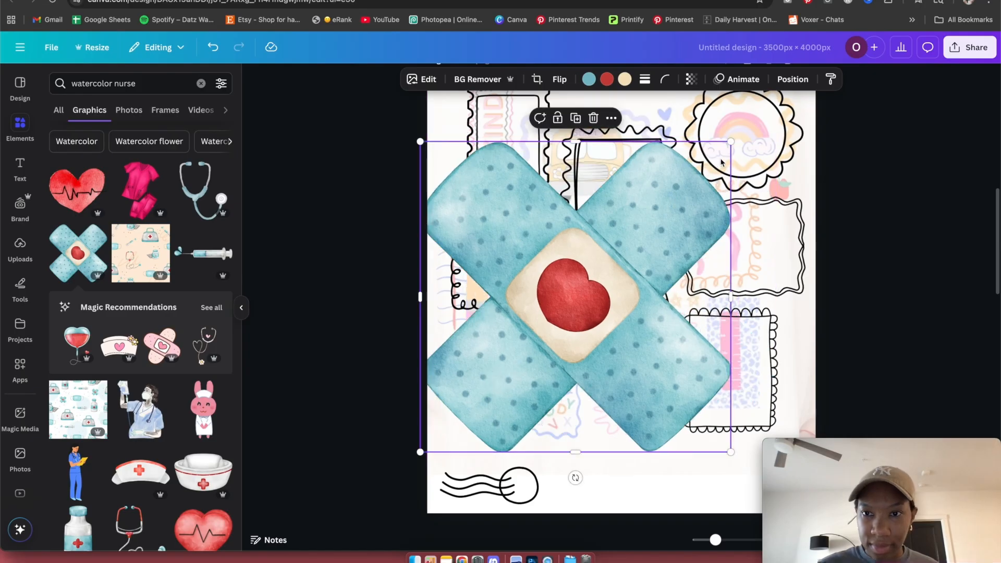
left_click_drag(735, 136, 756, 129)
left_click(861, 173)
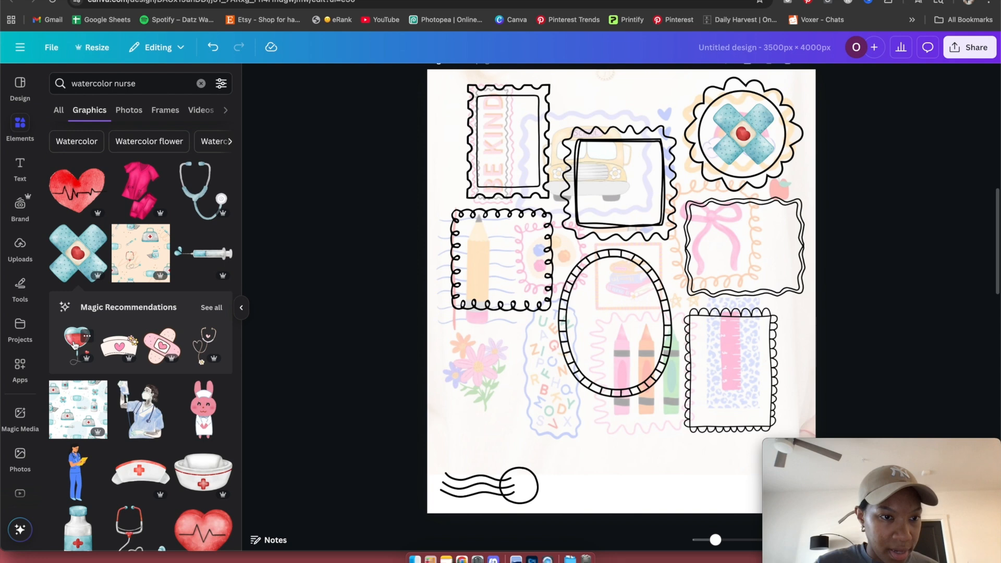
Add the heart-shaped blood bag graphic and scale it down to fit inside the tall stamp frame.
scroll(96, 359, "down", 2)
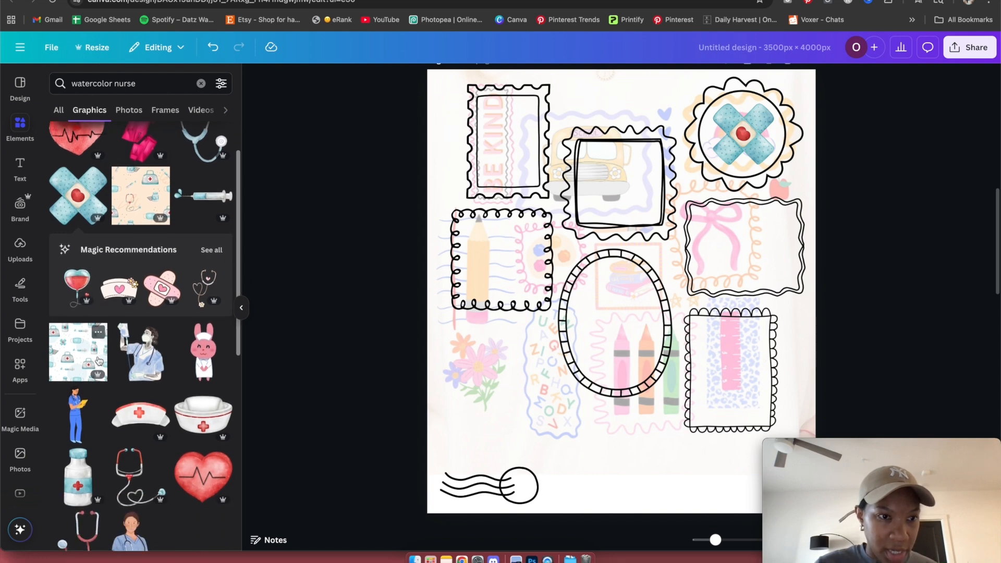
left_click(76, 290)
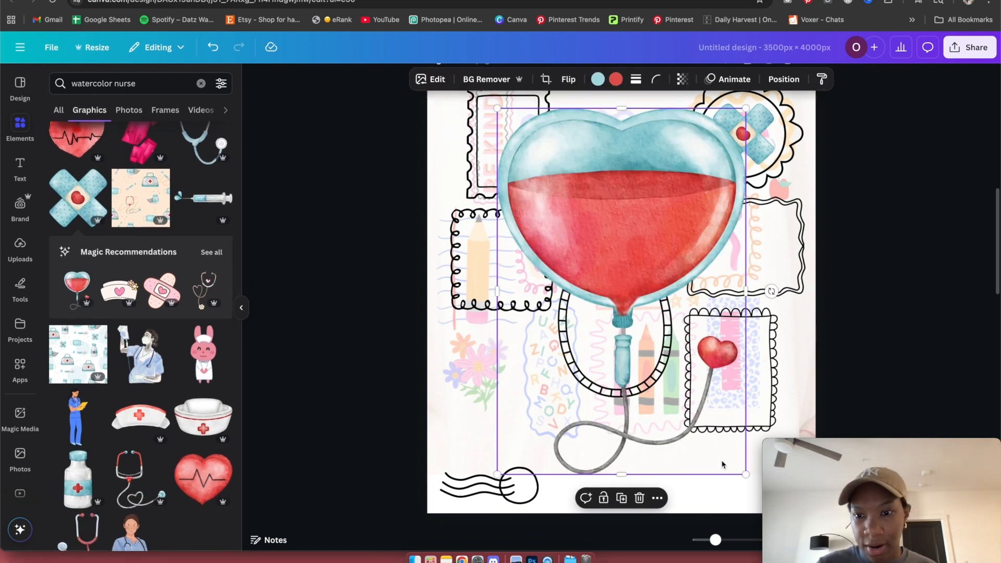
left_click_drag(745, 474, 537, 196)
left_click_drag(520, 152, 504, 147)
left_click(930, 268)
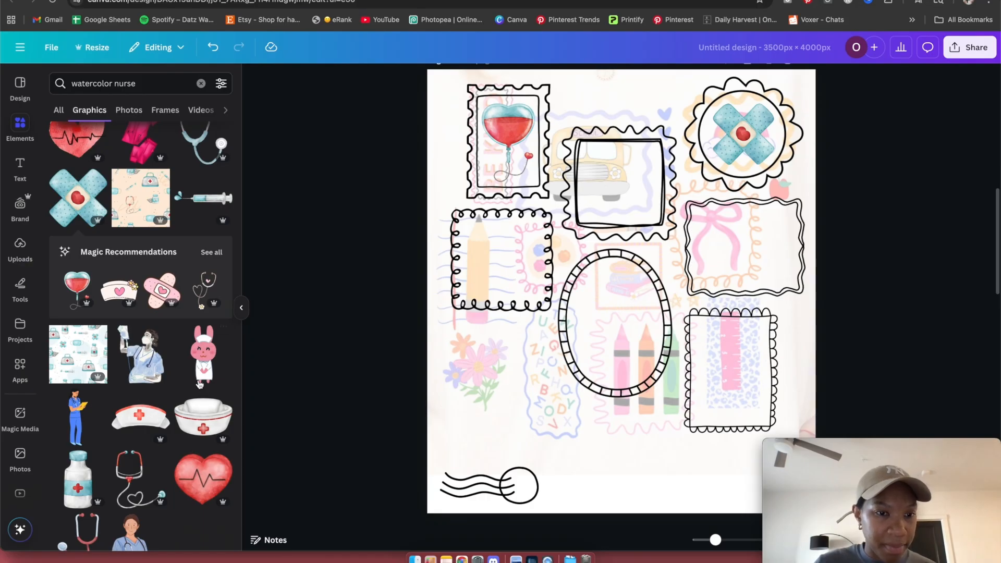
Try the white nurse cap with the red cross in the wavy square frame and remove it.
scroll(200, 384, "down", 3)
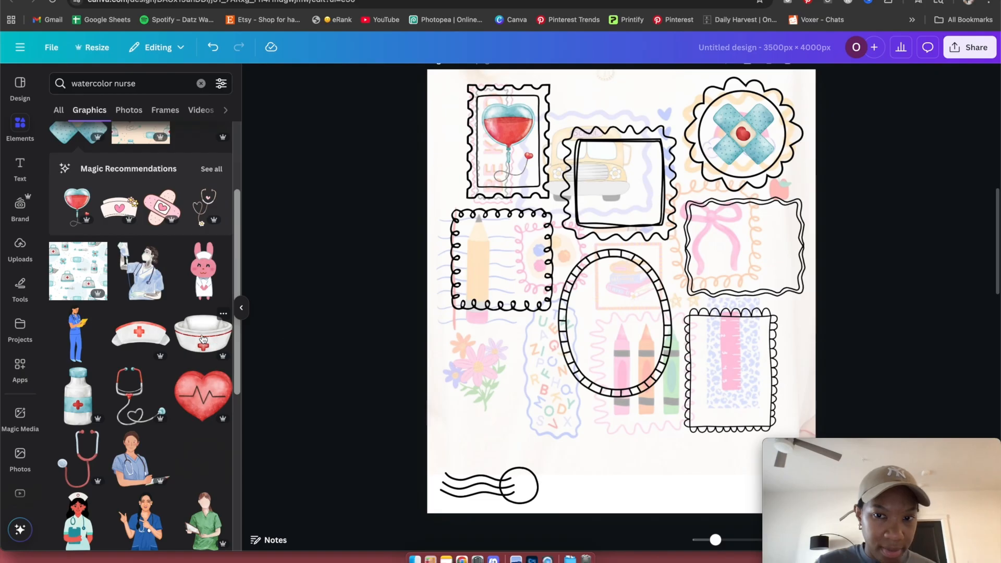
left_click(203, 339)
left_click_drag(774, 388, 630, 183)
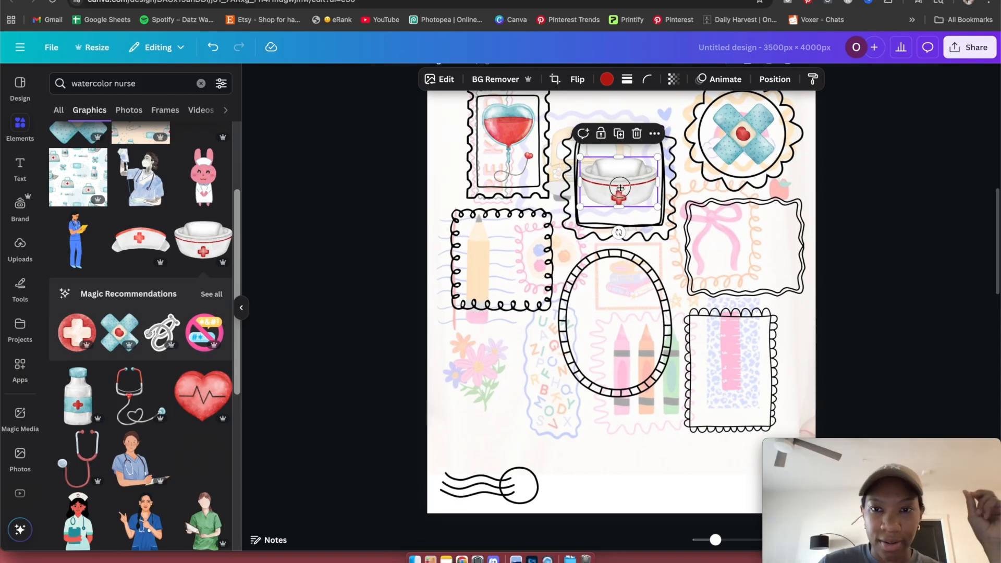
left_click_drag(598, 183, 313, 219)
Try the baby bottle with the blue collar in the wavy square frame and remove it.
scroll(193, 271, "down", 4)
scroll(193, 281, "down", 5)
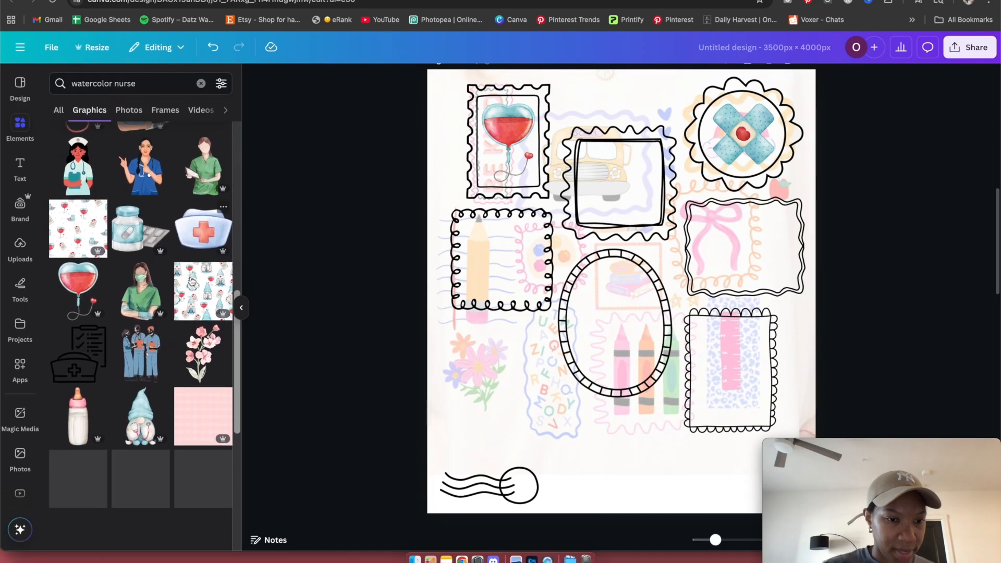
scroll(192, 281, "down", 3)
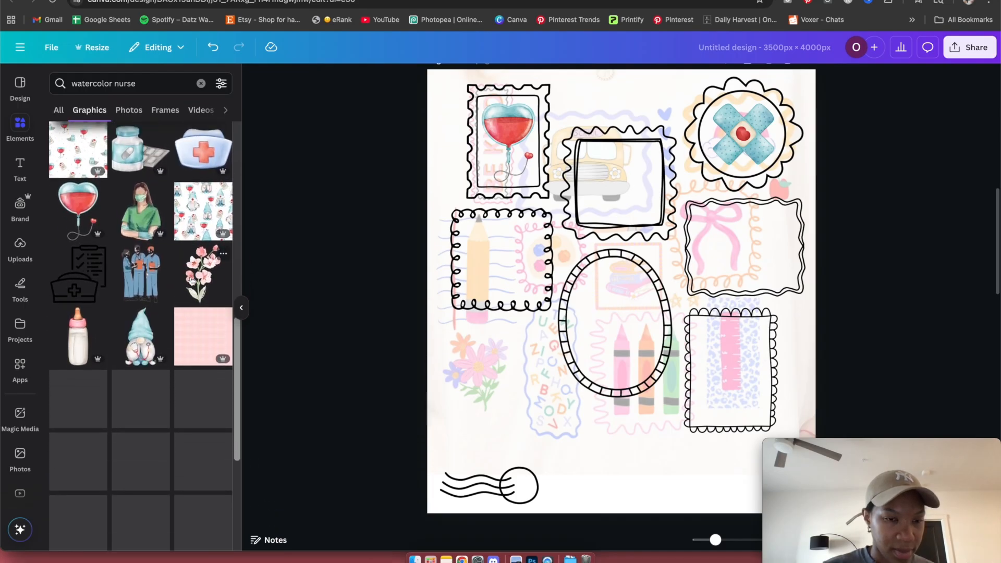
scroll(194, 279, "down", 9)
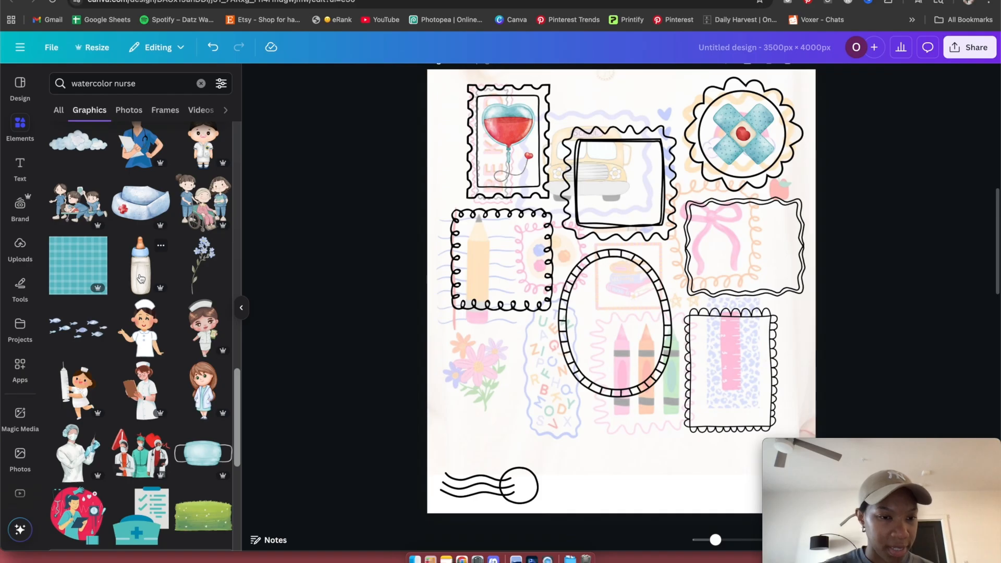
left_click(141, 278)
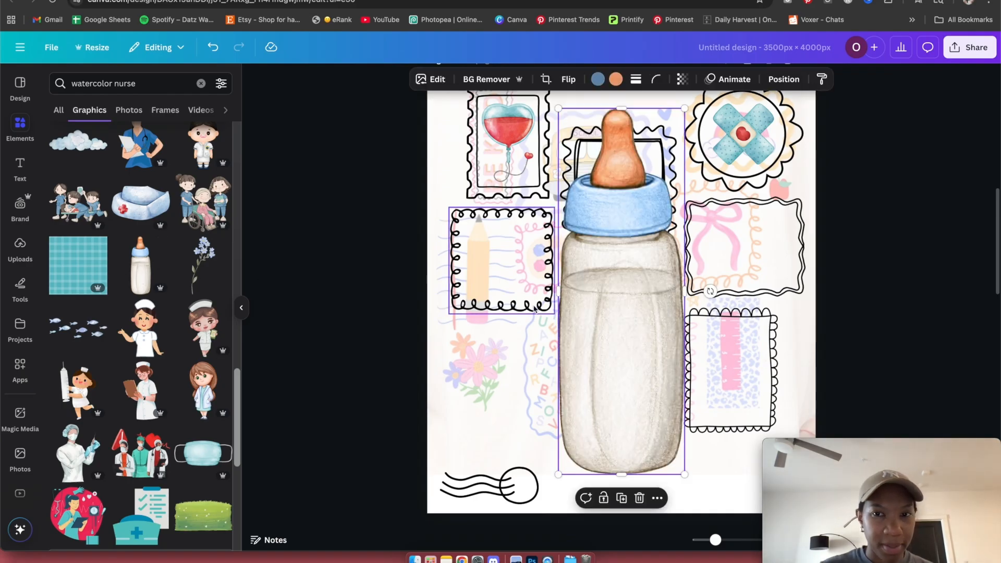
left_click_drag(685, 474, 637, 191)
left_click_drag(649, 135, 620, 180)
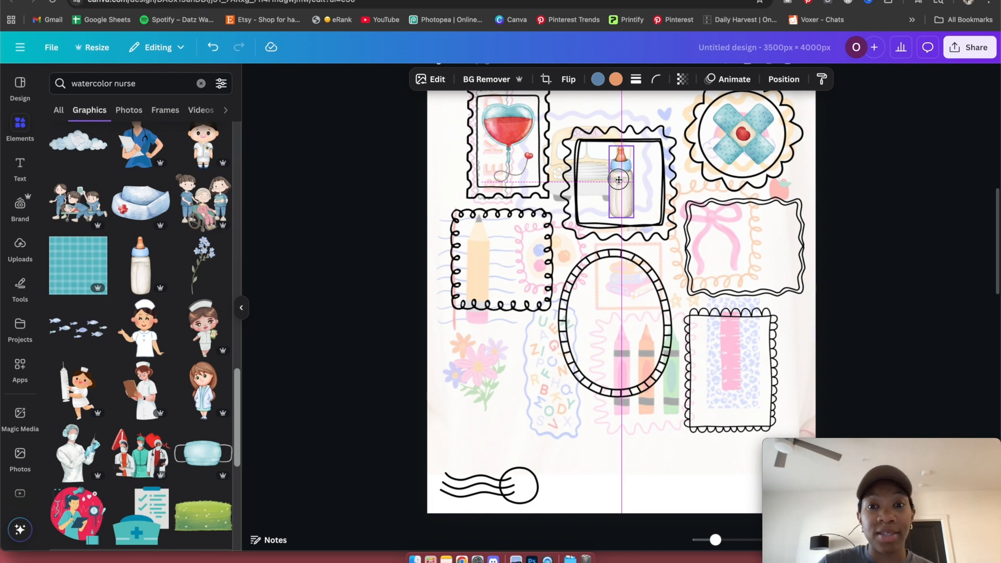
left_click_drag(618, 180, 377, 251)
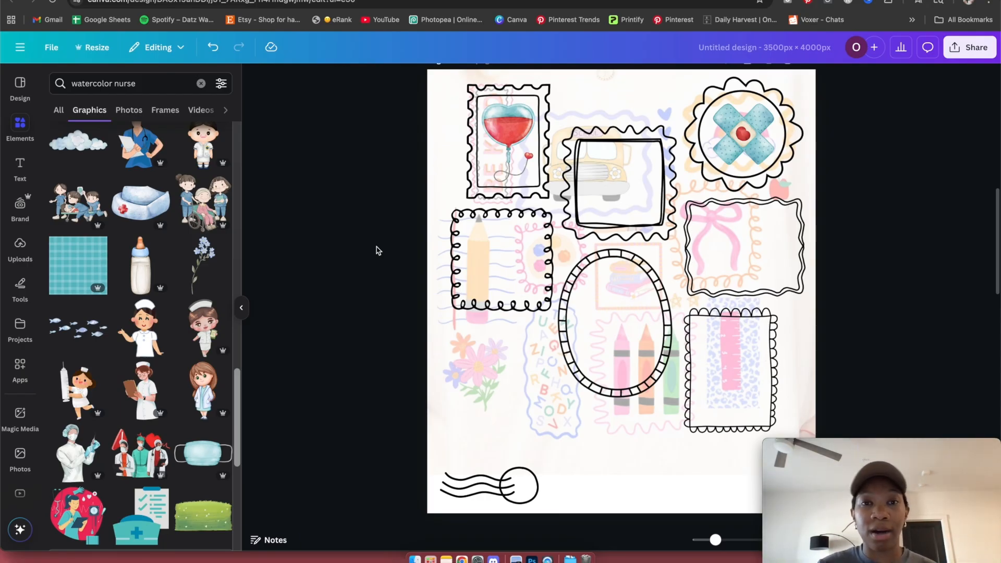
Add the blue watercolor face mask and fit it inside the wavy rectangular frame below the bandages.
scroll(122, 264, "down", 6)
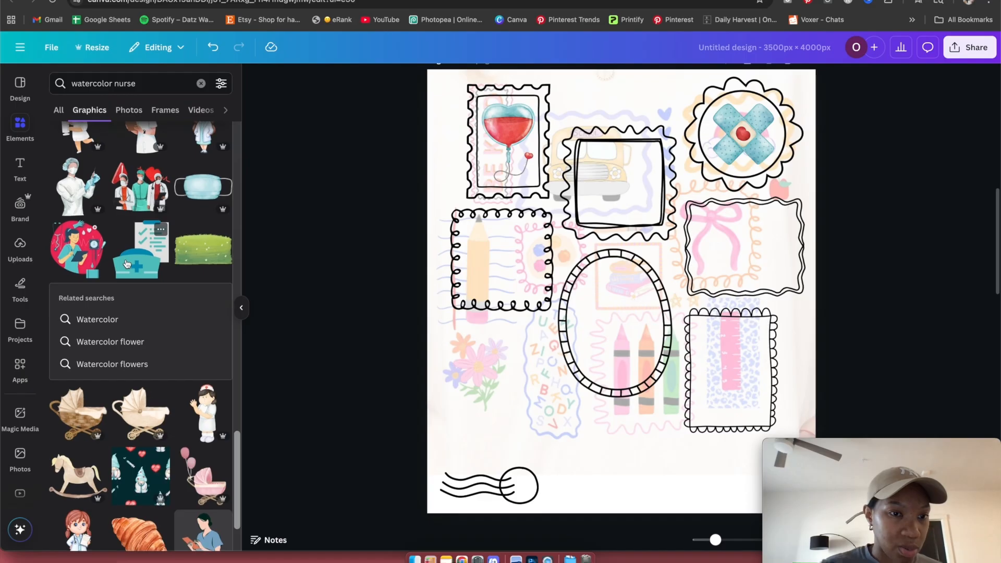
left_click(203, 156)
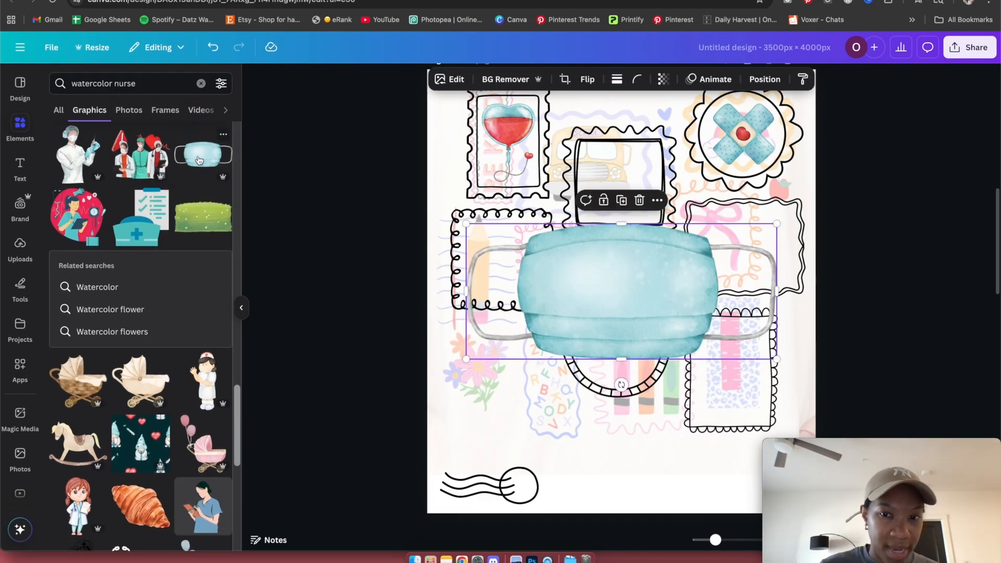
left_click_drag(777, 360, 763, 257)
Browse the remaining watercolor nurse graphics and check the reference shirts on page 1 for more themes.
scroll(153, 376, "down", 10)
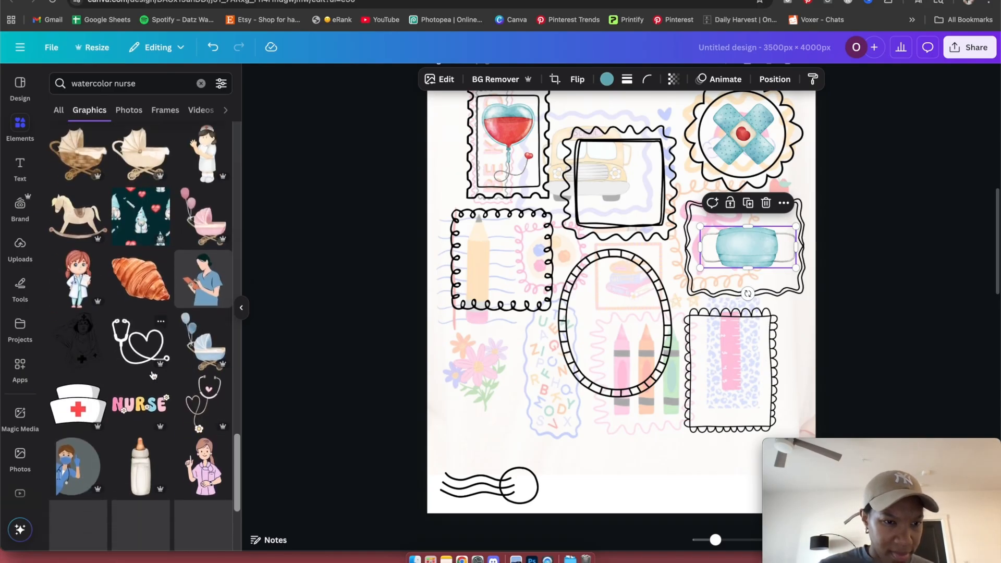
scroll(153, 375, "down", 5)
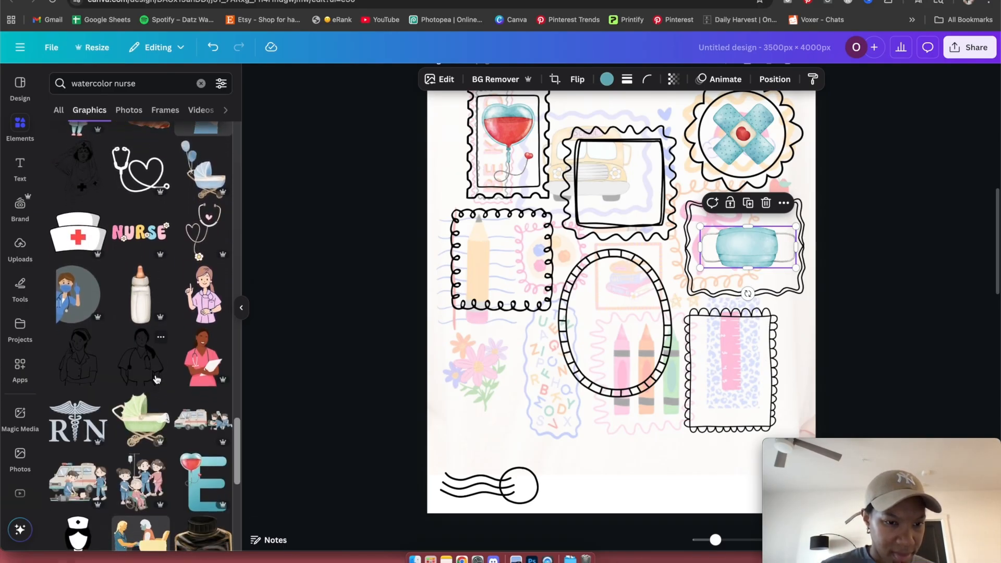
scroll(156, 379, "down", 8)
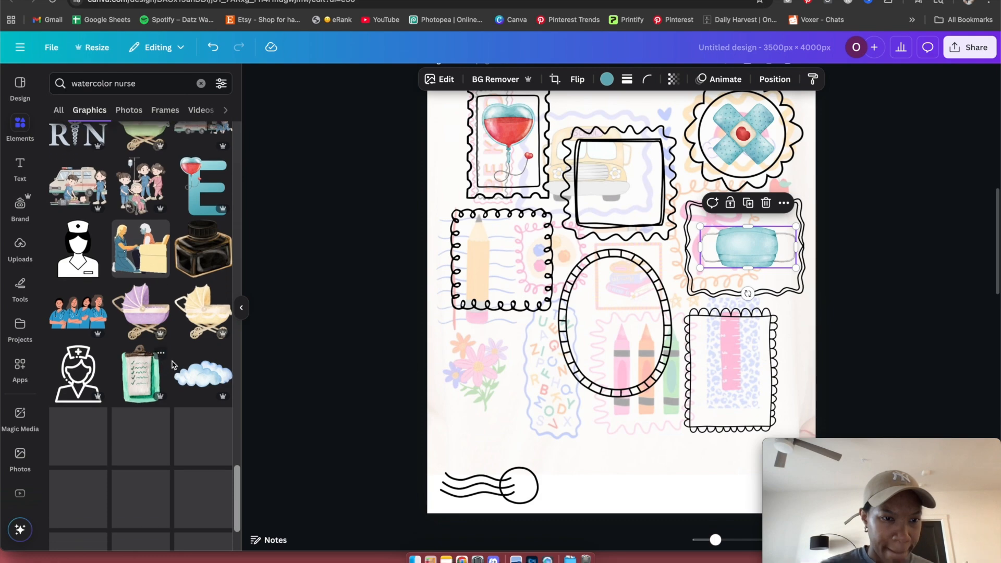
scroll(173, 365, "down", 2)
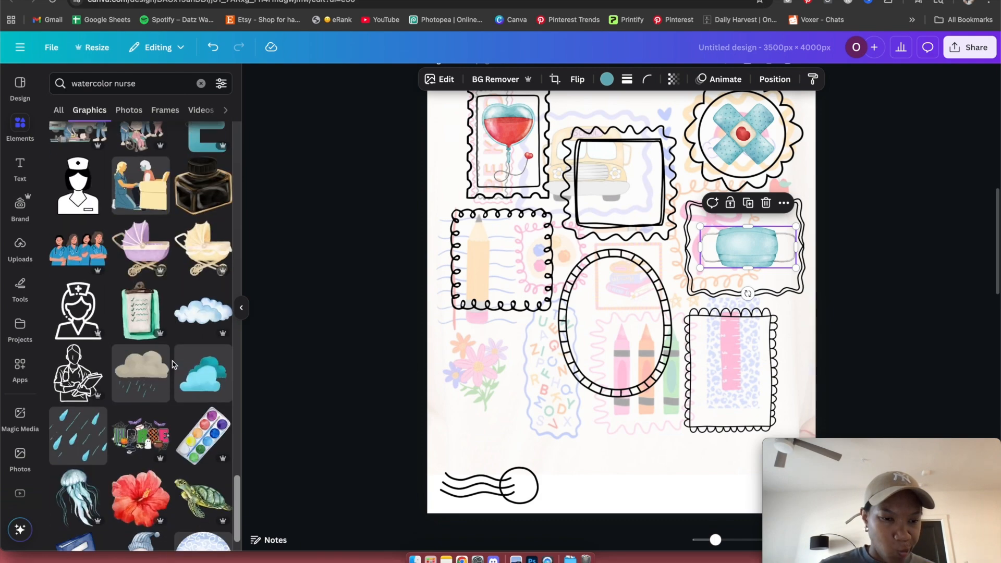
scroll(174, 365, "down", 3)
scroll(423, 365, "up", 10)
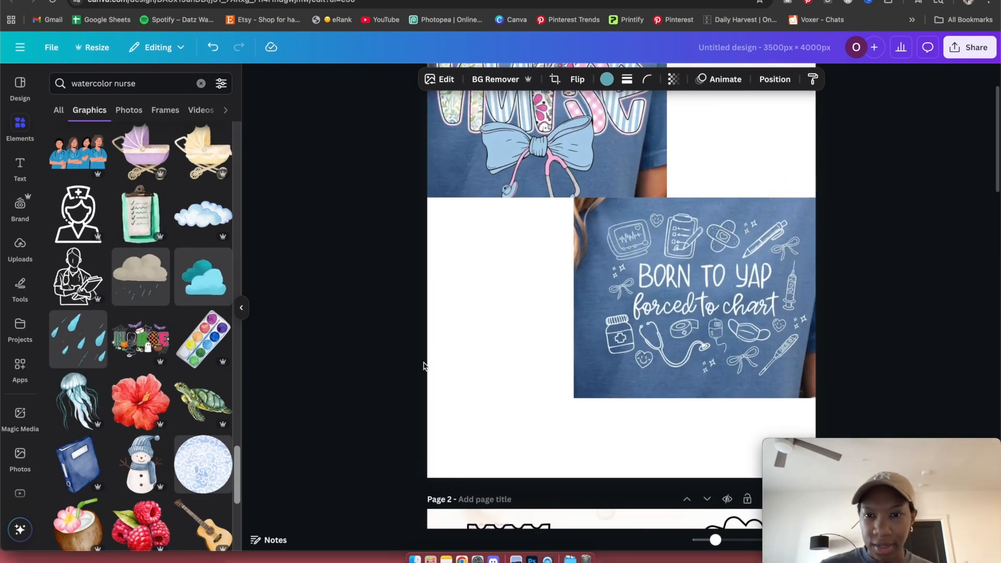
scroll(423, 367, "down", 1)
Search the graphics for "watercolor ekg", try the heart-rate monitor on page 2, remove it and browse the other results.
left_click(115, 85)
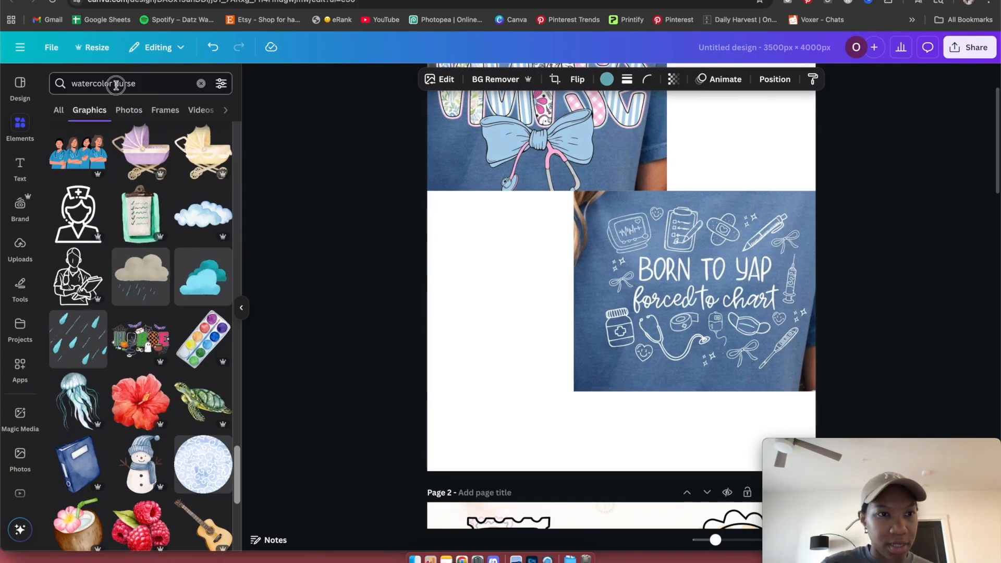
double_click(116, 85)
type("ekg")
key("Return")
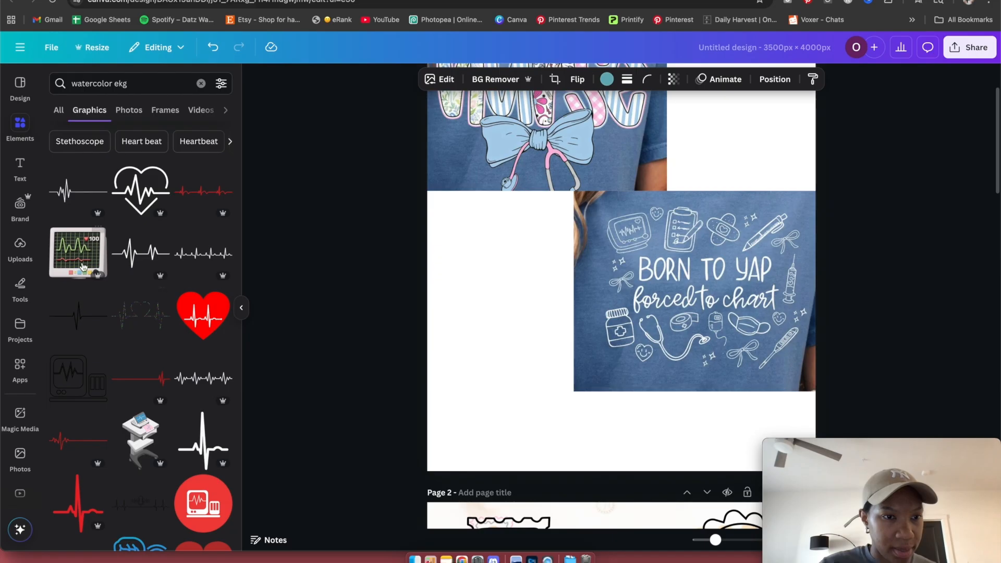
scroll(496, 345, "down", 7)
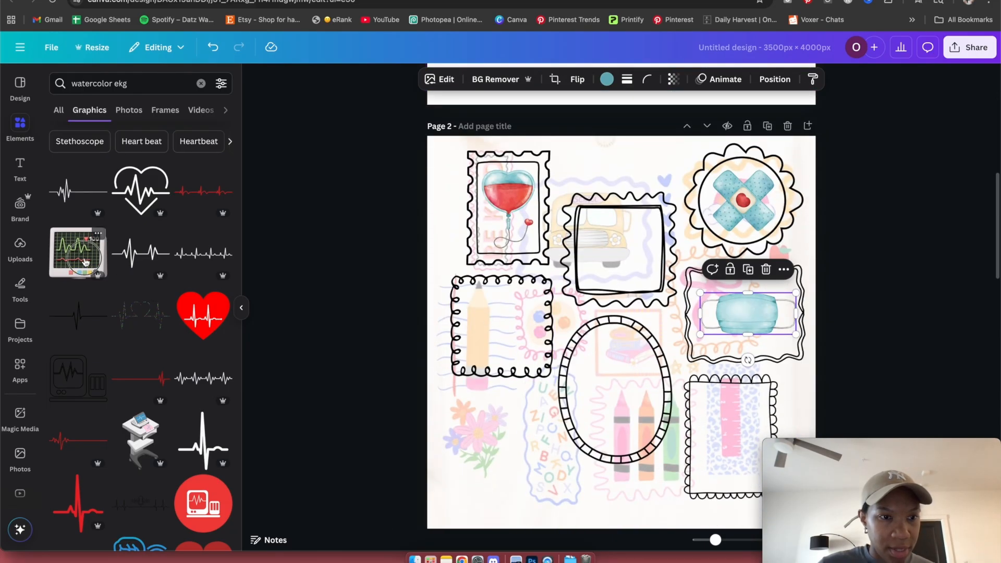
left_click(85, 262)
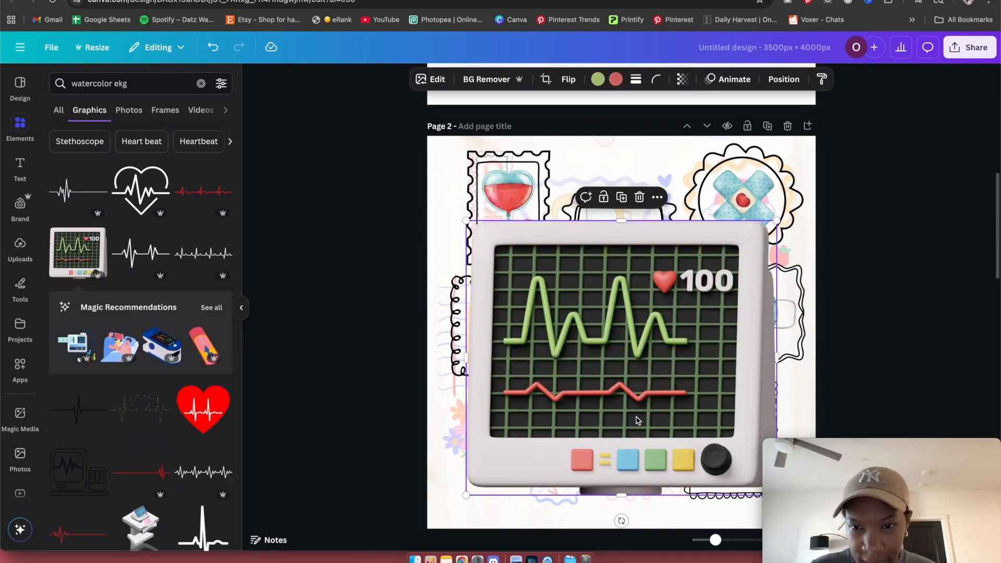
left_click_drag(717, 382, 276, 322)
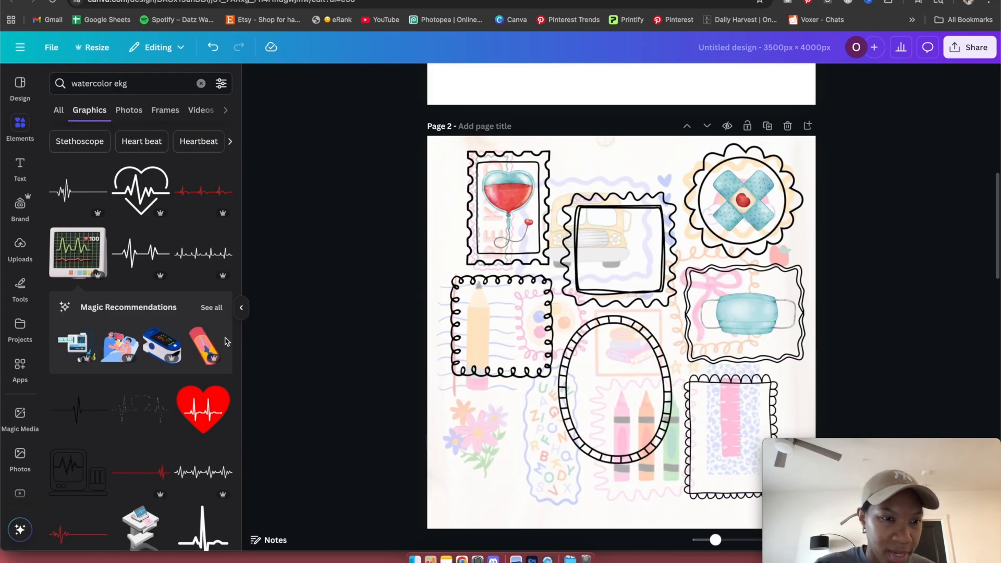
scroll(127, 349, "down", 10)
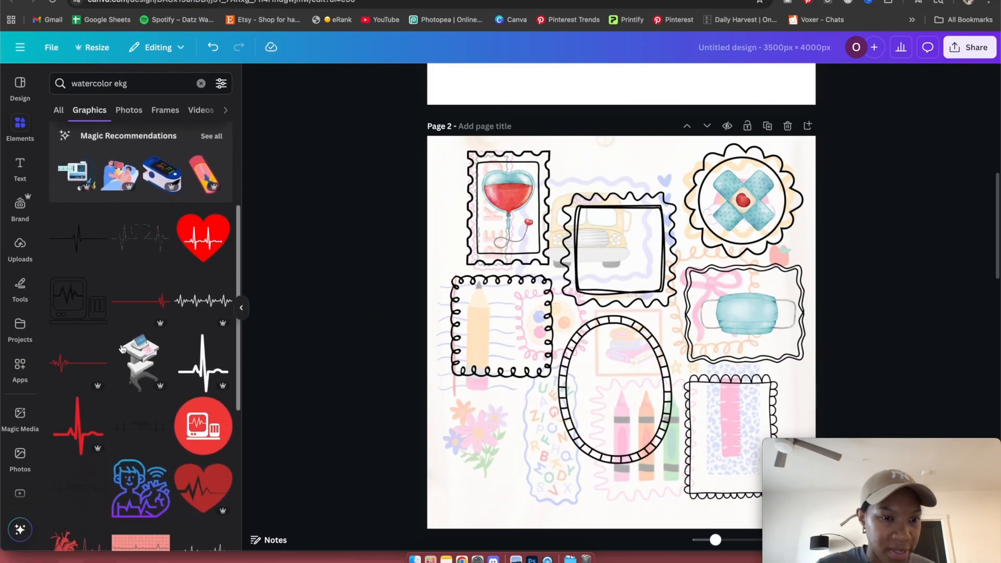
scroll(127, 350, "down", 3)
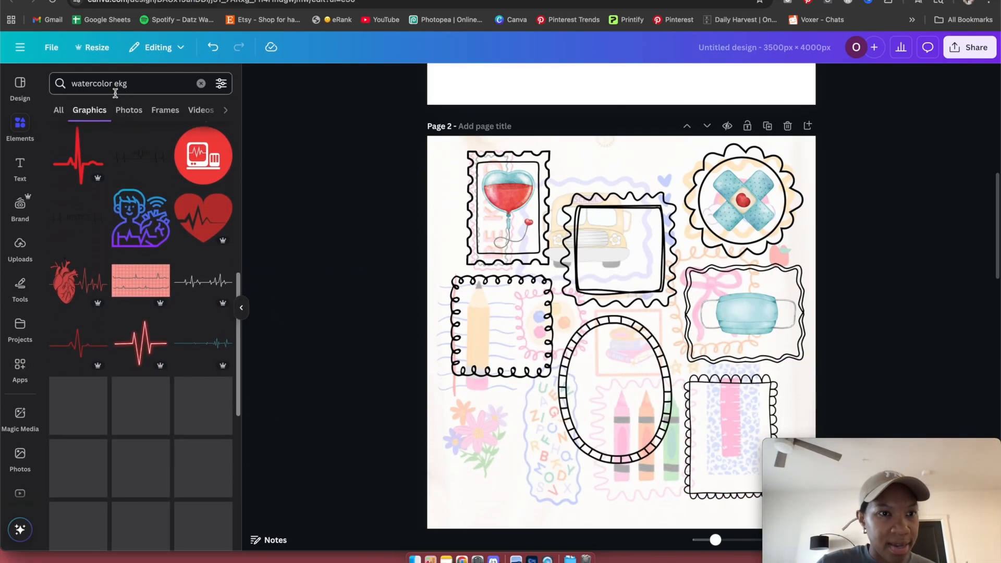
Search the graphics for "watercolor pen" and add the gray pen with the black grip to page 2.
double_click(134, 85)
key("BackSpace")
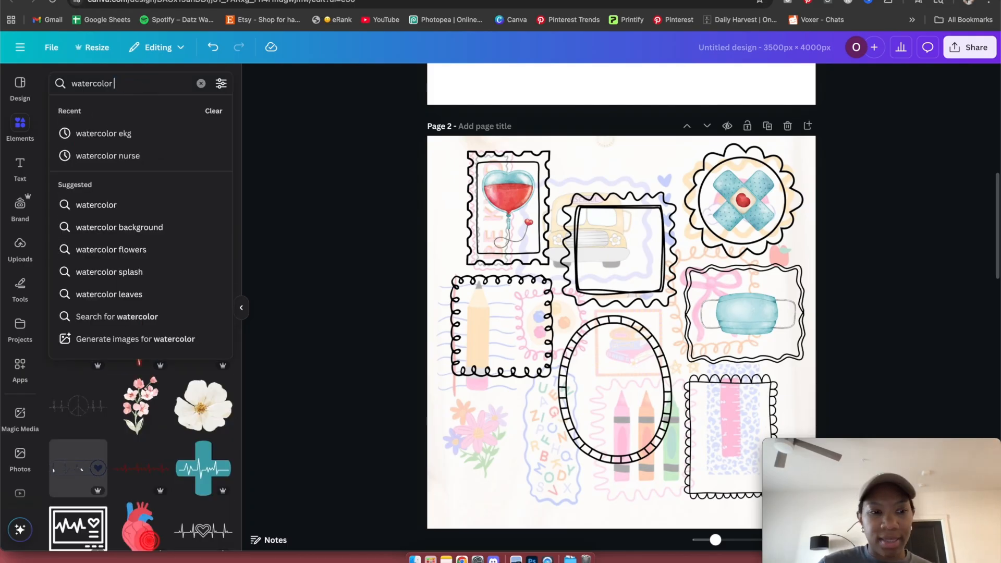
scroll(239, 134, "up", 5)
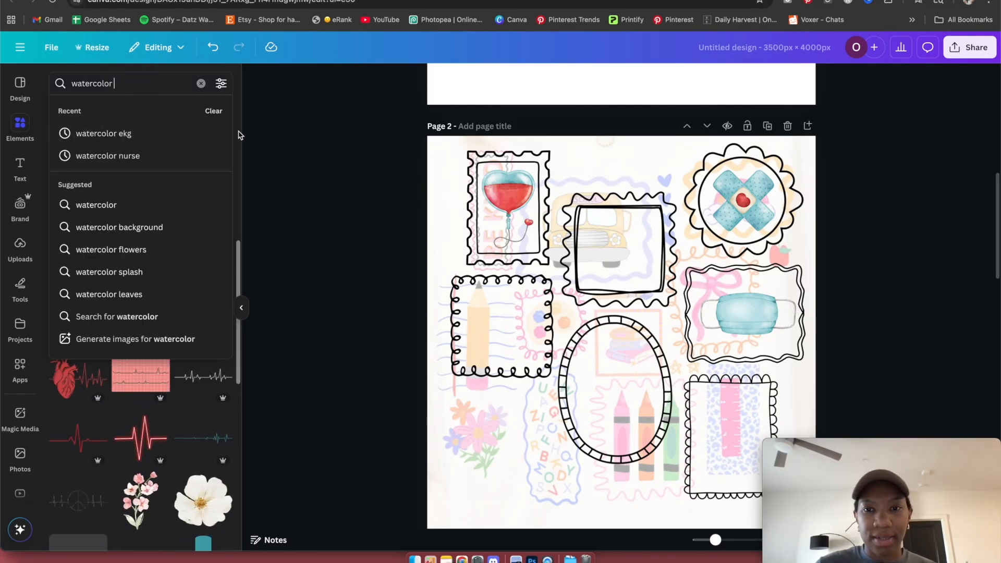
type("pen")
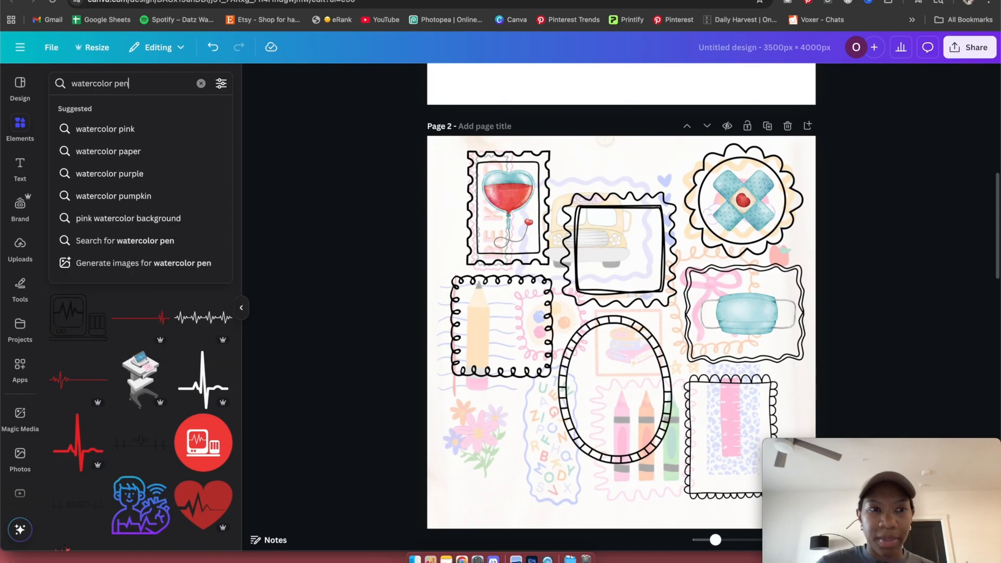
key("Return")
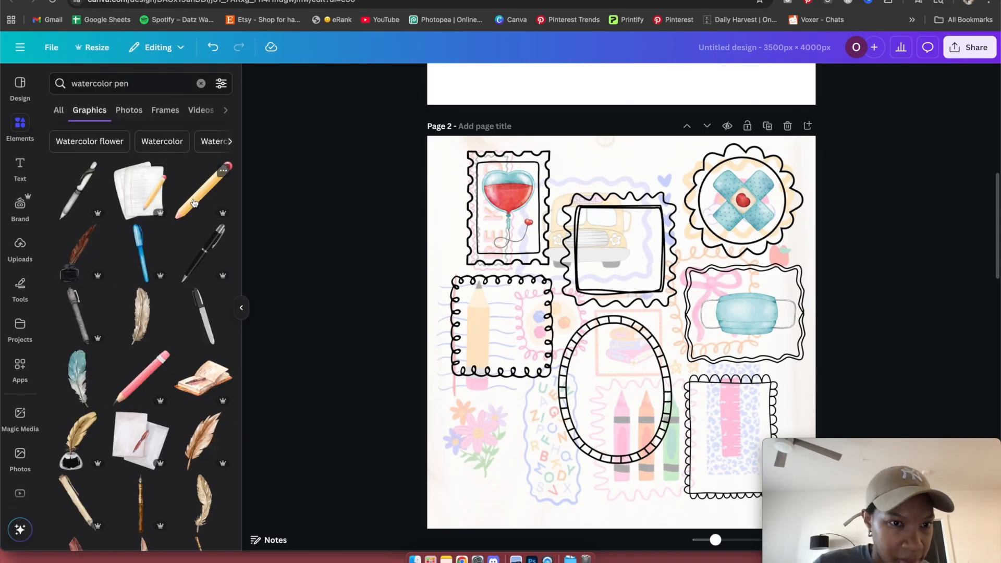
left_click(89, 200)
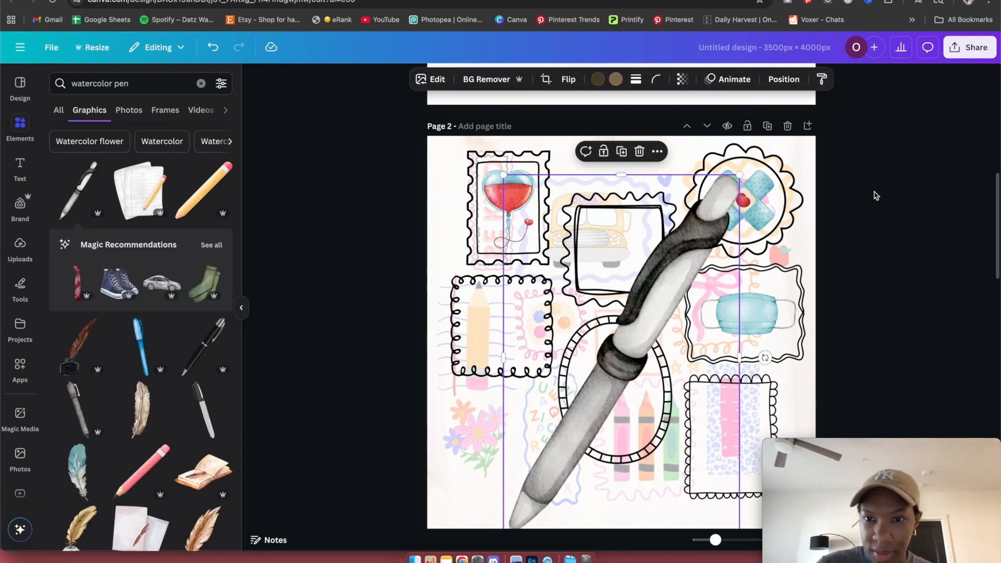
Scale down the gray pen, place it inside the curly loop frame and tilt it slightly clockwise.
mouse_move(738, 175)
left_mouse_down()
mouse_move(658, 315)
mouse_move(548, 472)
mouse_move(532, 322)
mouse_move(509, 279)
left_mouse_up()
left_click_drag(529, 364, 534, 372)
left_click_drag(509, 327, 510, 329)
left_click_drag(505, 393, 495, 394)
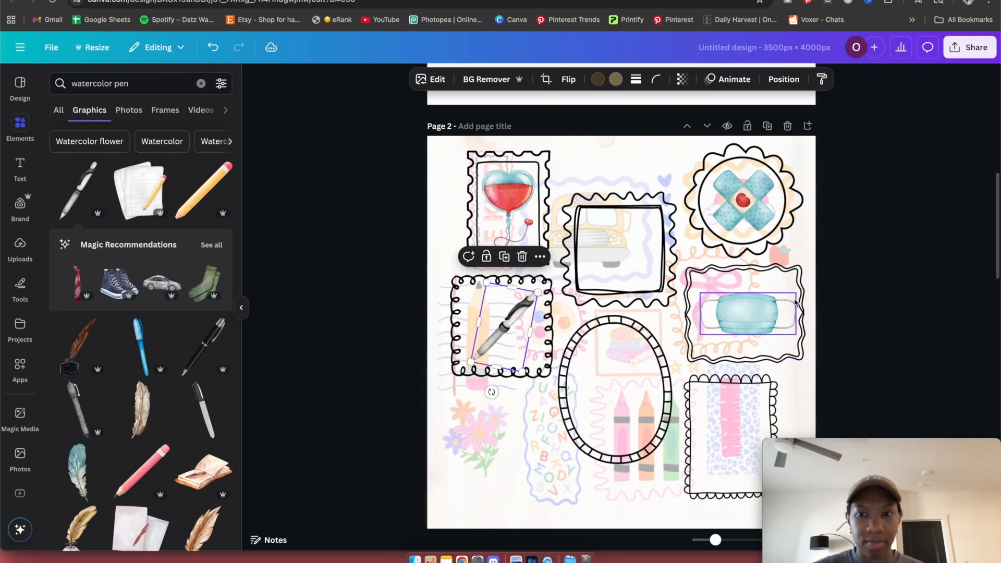
left_click(899, 279)
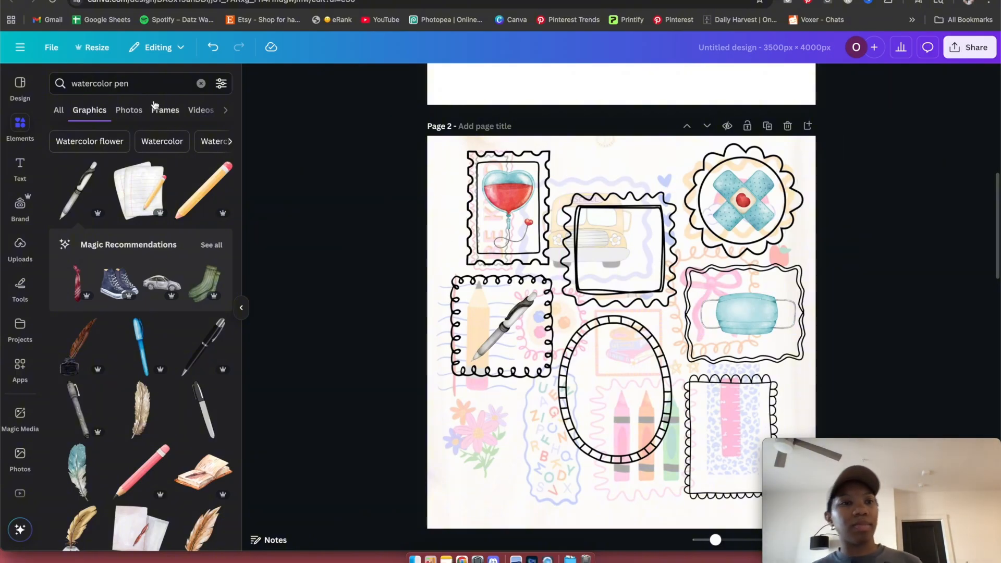
Search the graphics for "watercolor bow".
double_click(147, 86)
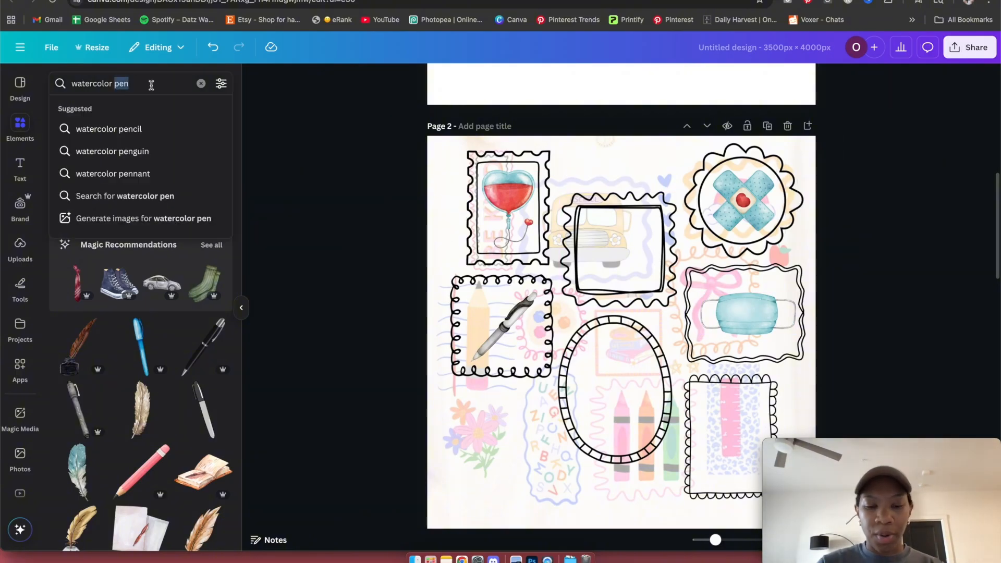
type("co")
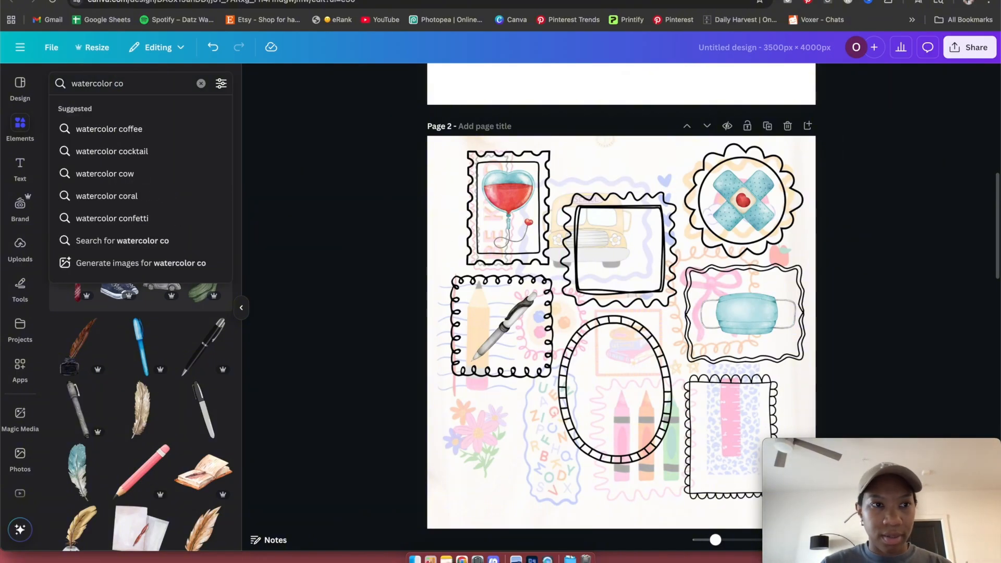
key("BackSpace")
key("BackSpace")
type("bow")
key("Return")
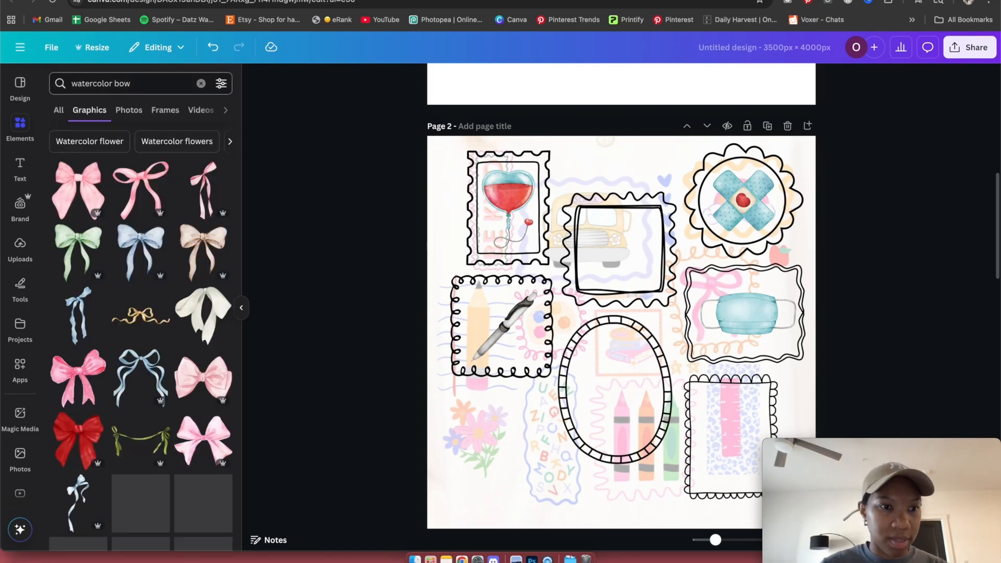
scroll(163, 191, "down", 1)
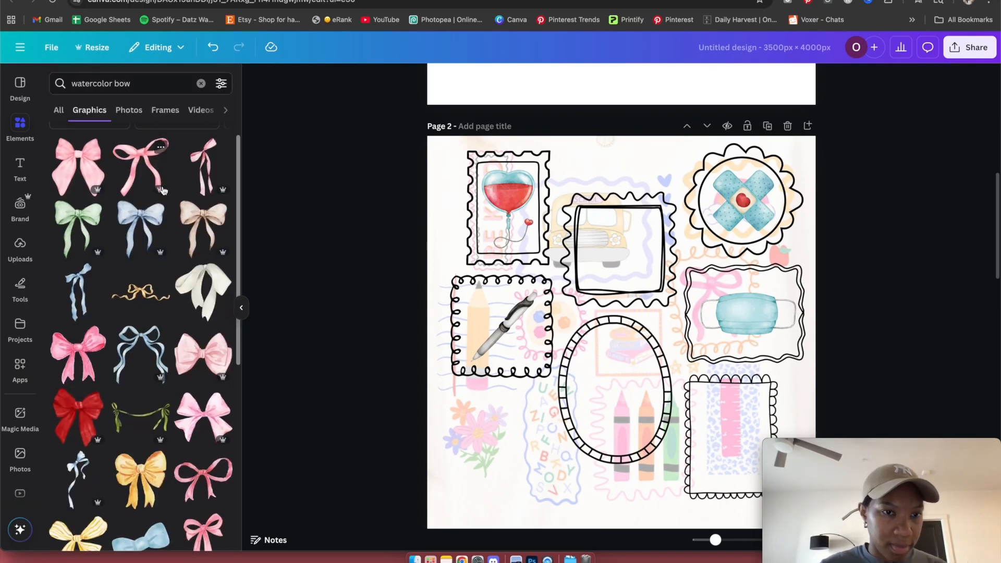
left_click(205, 170)
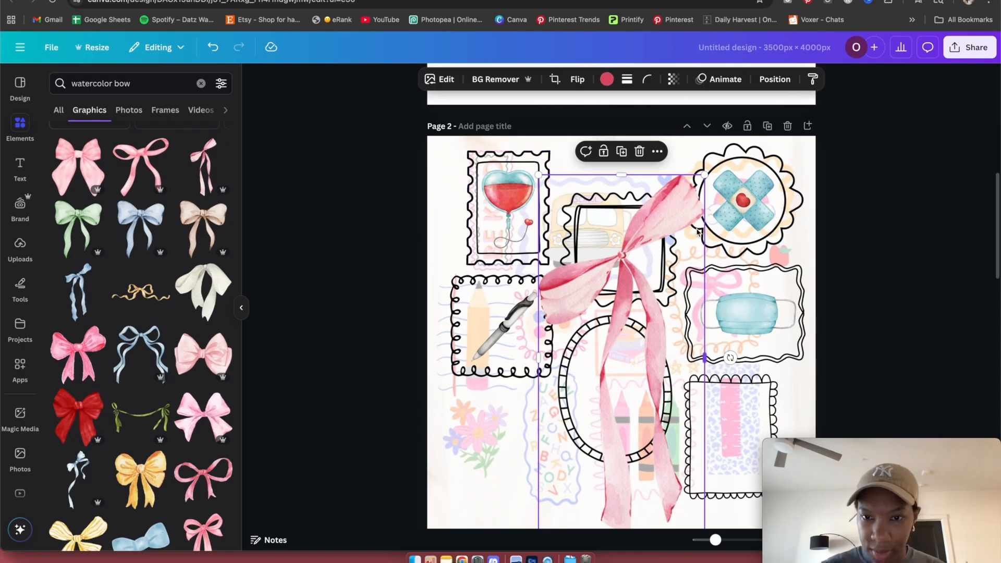
key("Delete")
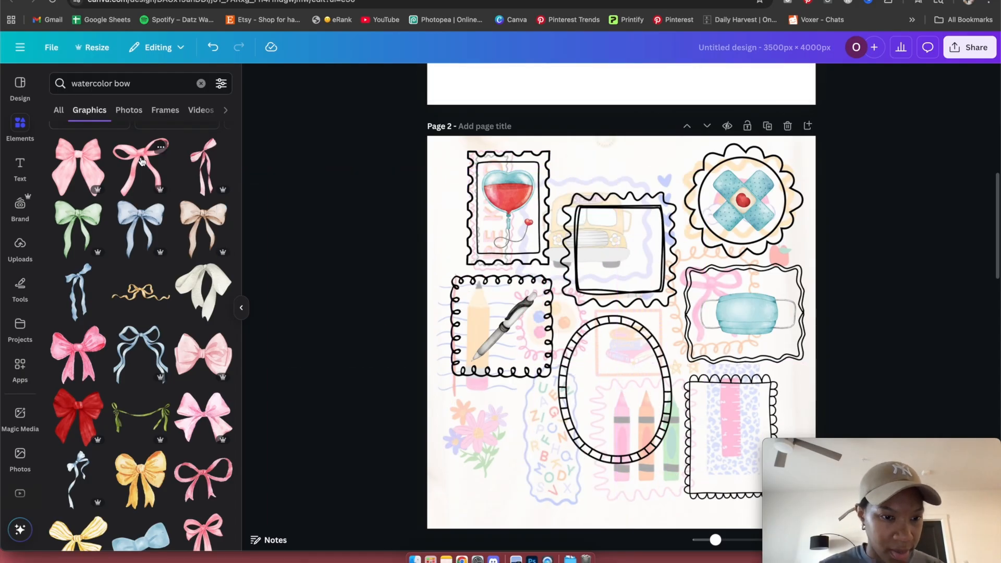
Browse the watercolor bow graphics and add the dark red bow with long tails to page 2.
scroll(144, 165, "down", 6)
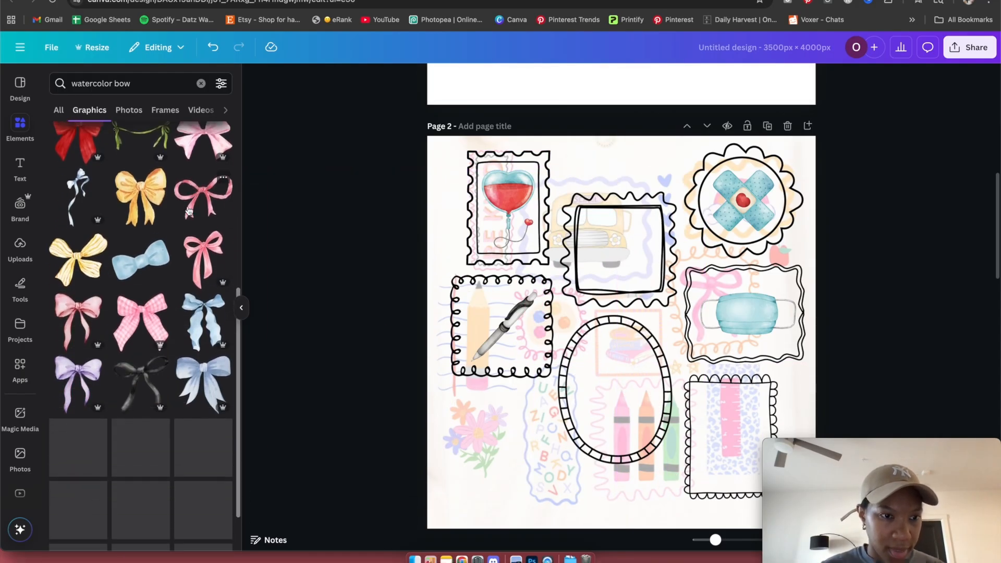
scroll(189, 211, "down", 1)
scroll(194, 208, "down", 5)
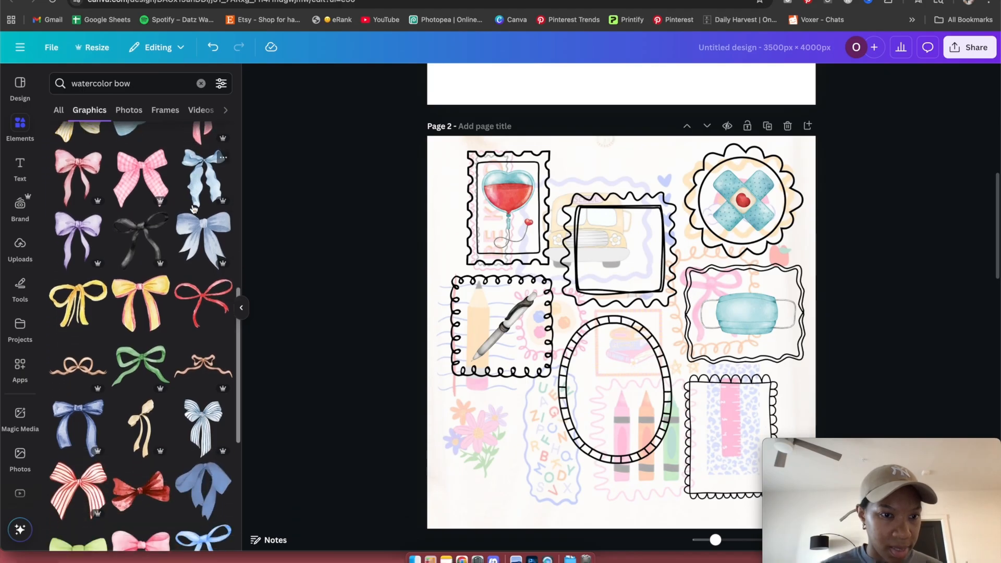
scroll(195, 208, "down", 4)
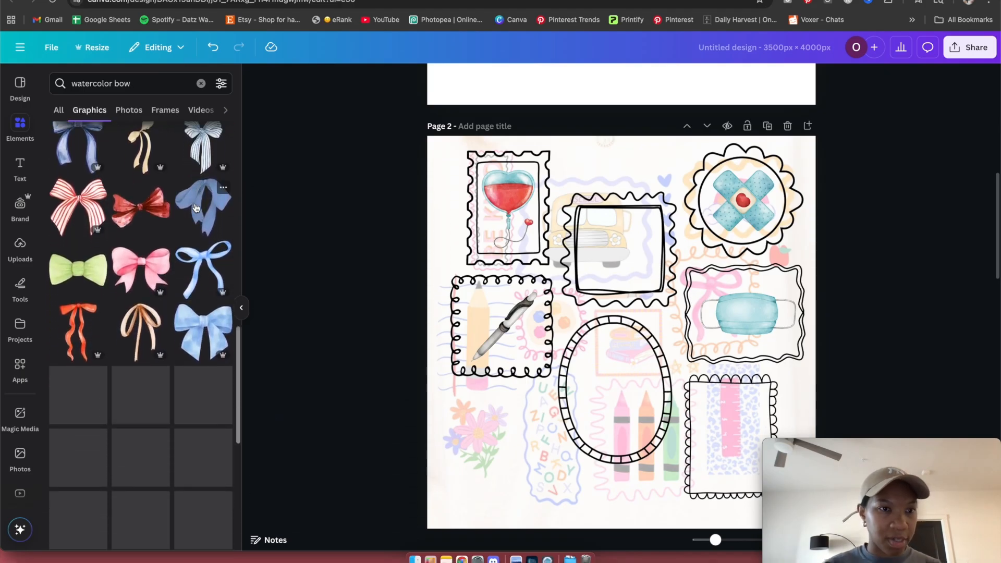
scroll(202, 206, "up", 2)
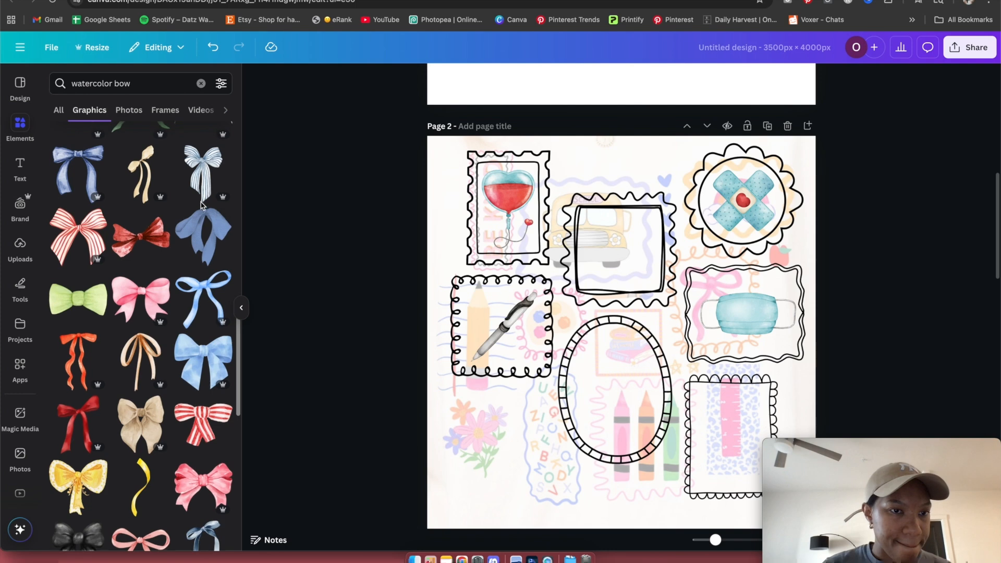
scroll(203, 204, "down", 5)
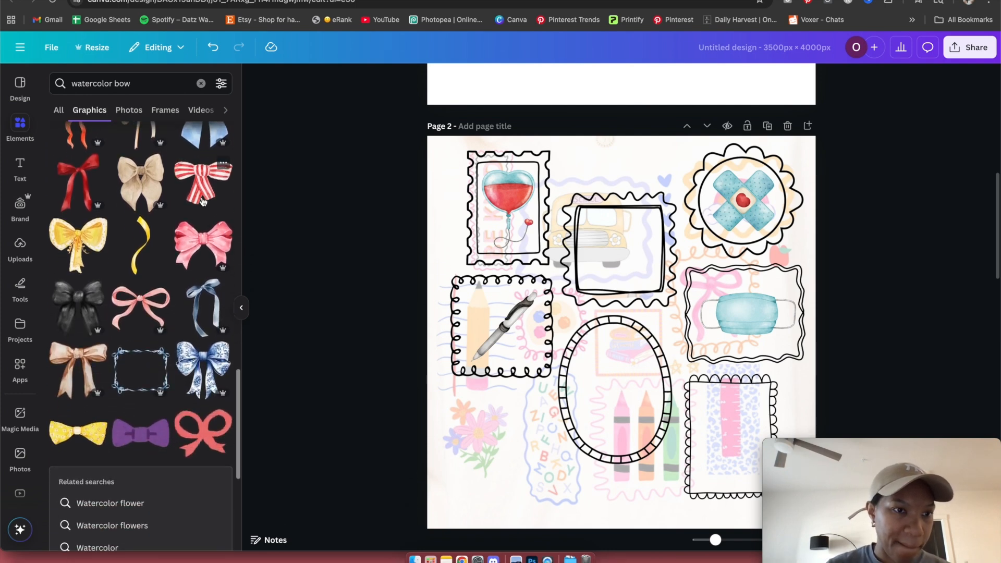
scroll(178, 202, "down", 1)
left_click(72, 169)
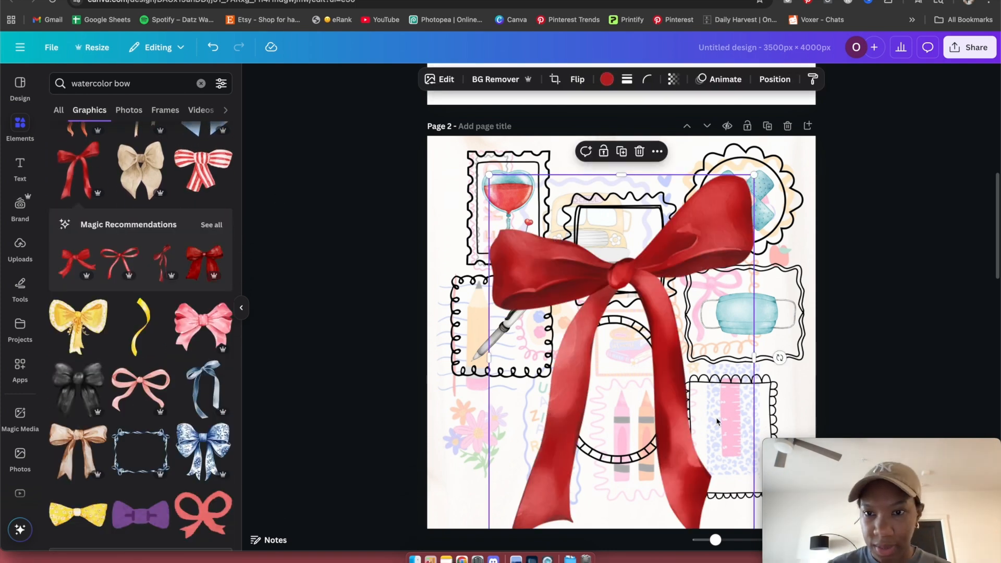
Scale down the red bow and place it inside the tall scalloped frame below the face mask.
left_click_drag(756, 175, 616, 231)
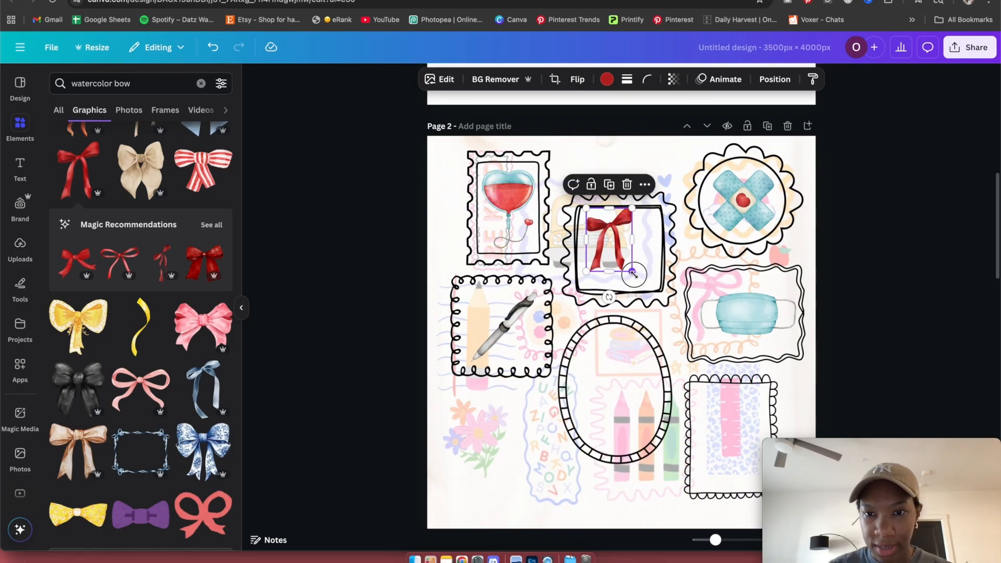
left_click_drag(633, 272, 714, 466)
left_click(839, 355)
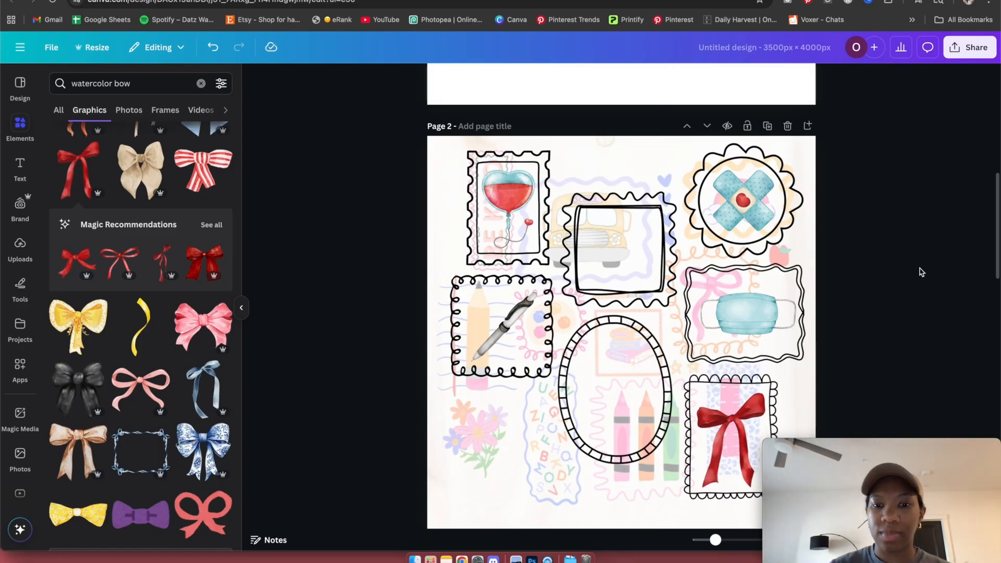
Check the reference shirts on page 1 for more themes and search the graphics for "watercolor needle".
scroll(920, 272, "up", 10)
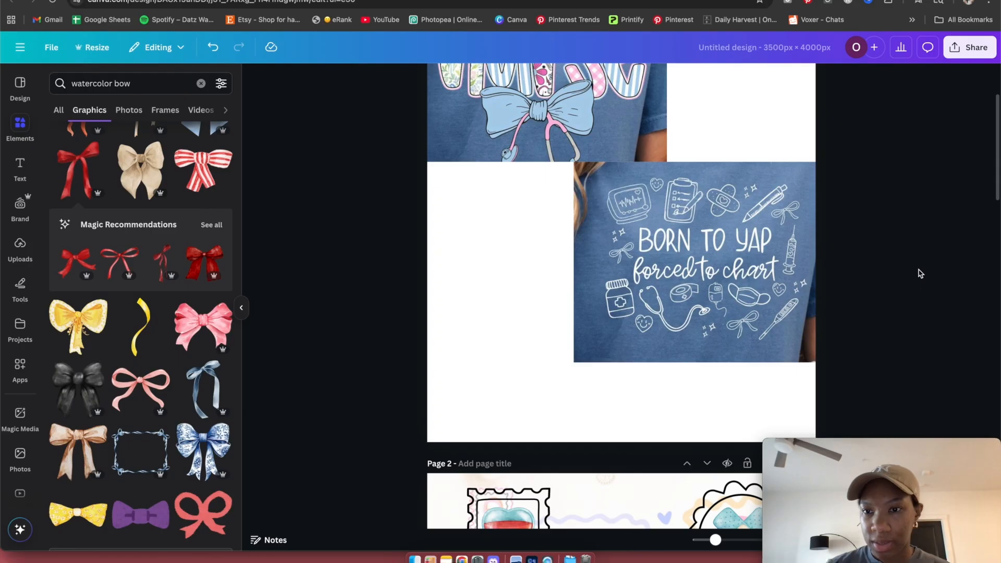
scroll(921, 273, "up", 2)
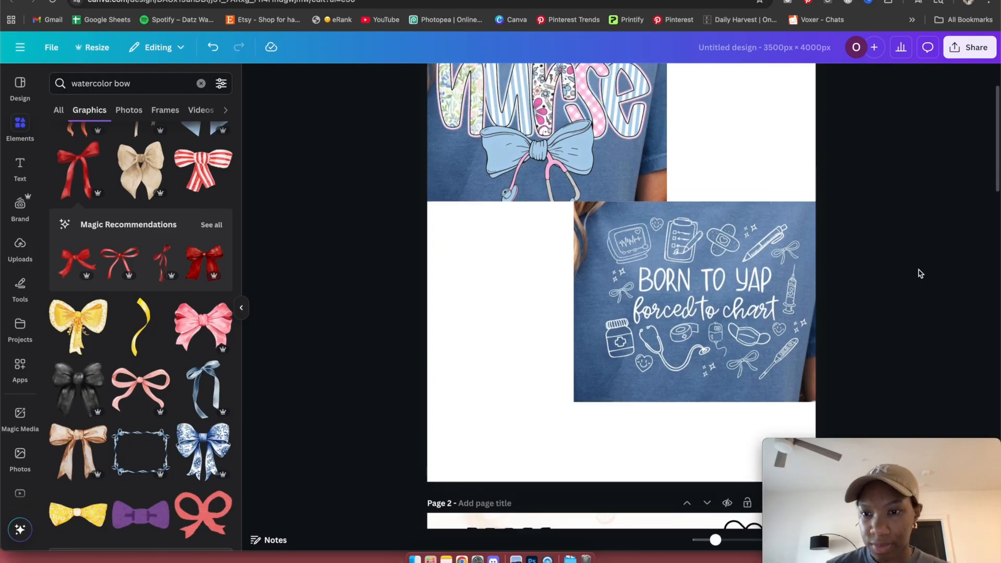
double_click(118, 85)
key("BackSpace")
type("needle")
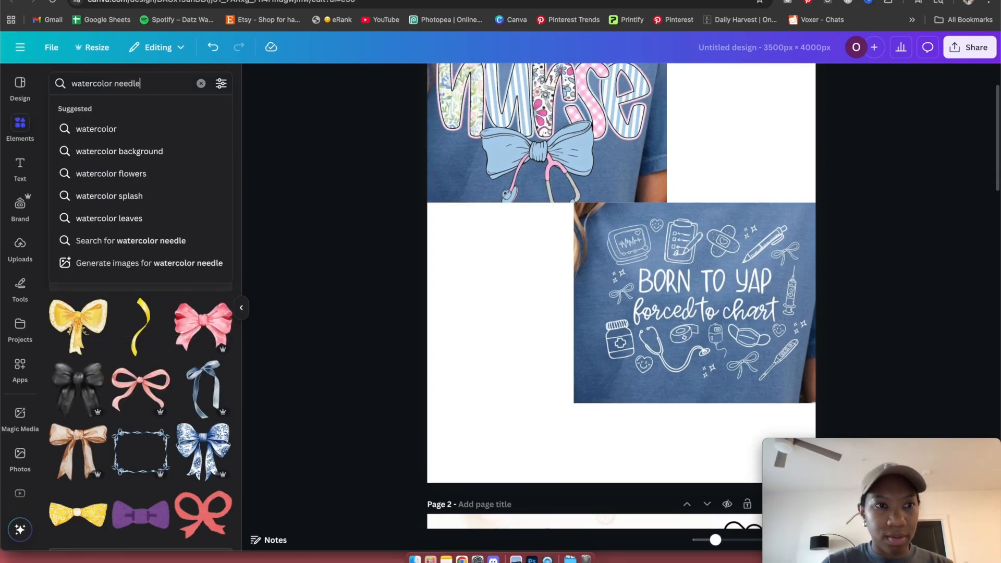
key("Return")
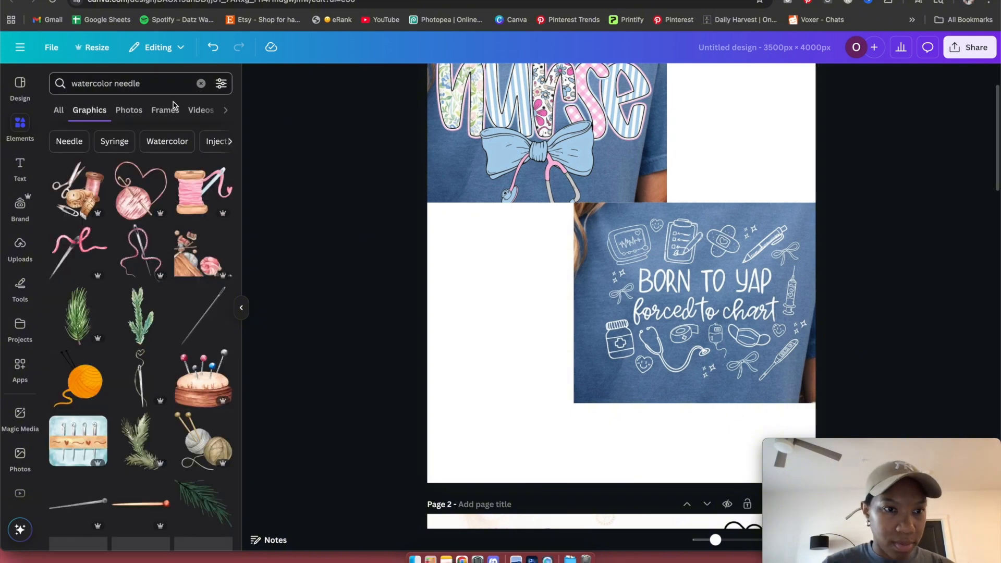
Search the graphics for "watercolor syringe" instead.
left_click(116, 83)
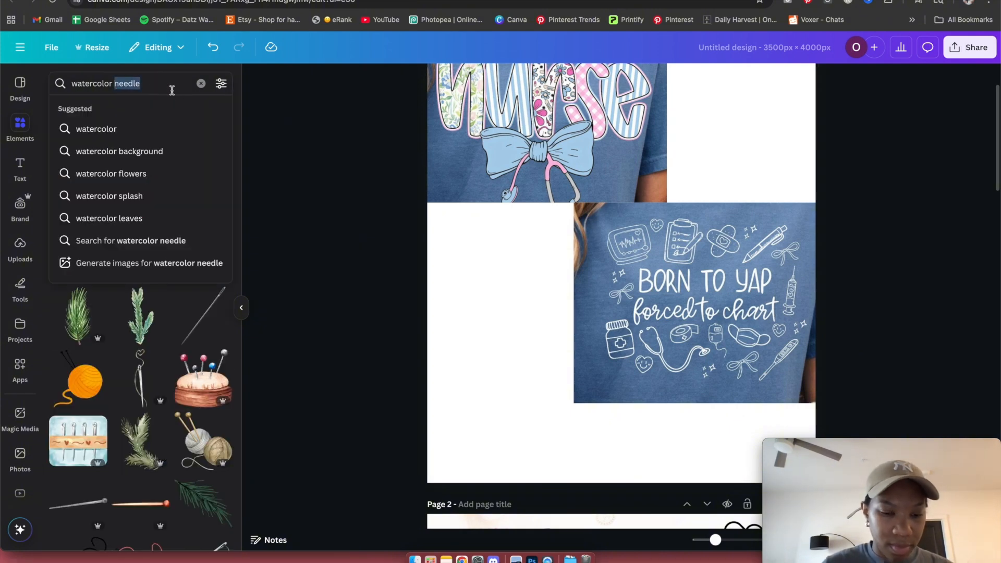
type("syringe")
key("Return")
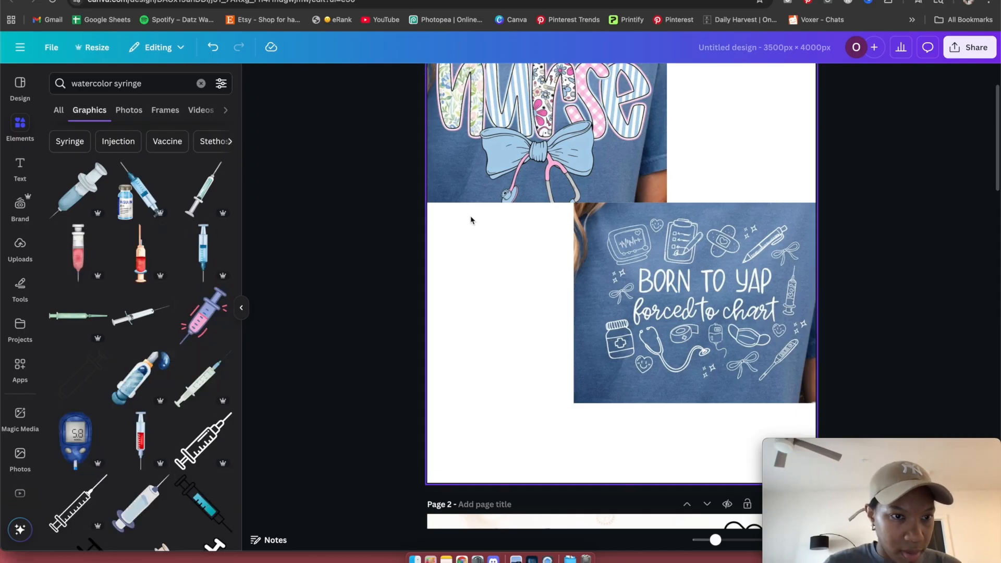
Unlock the faded reference design behind the frames on page 2, set its transparency to 9 and lock it again.
scroll(614, 265, "up", 3)
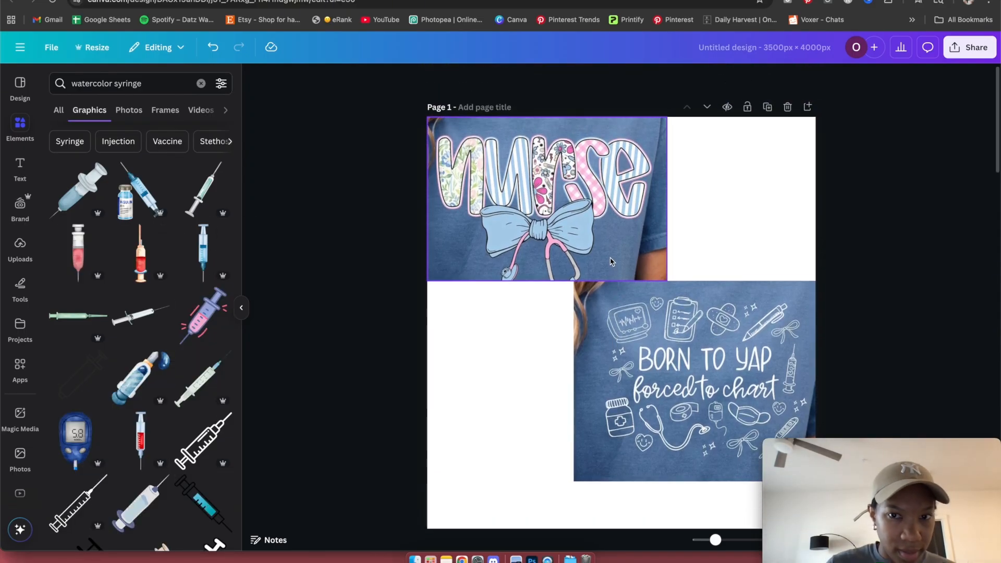
scroll(614, 232, "down", 10)
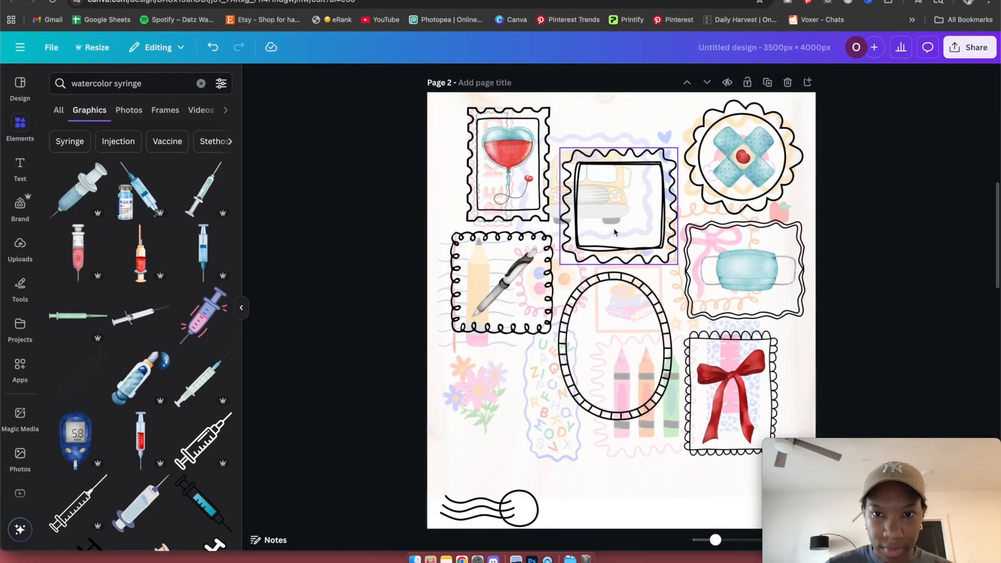
left_click(696, 94)
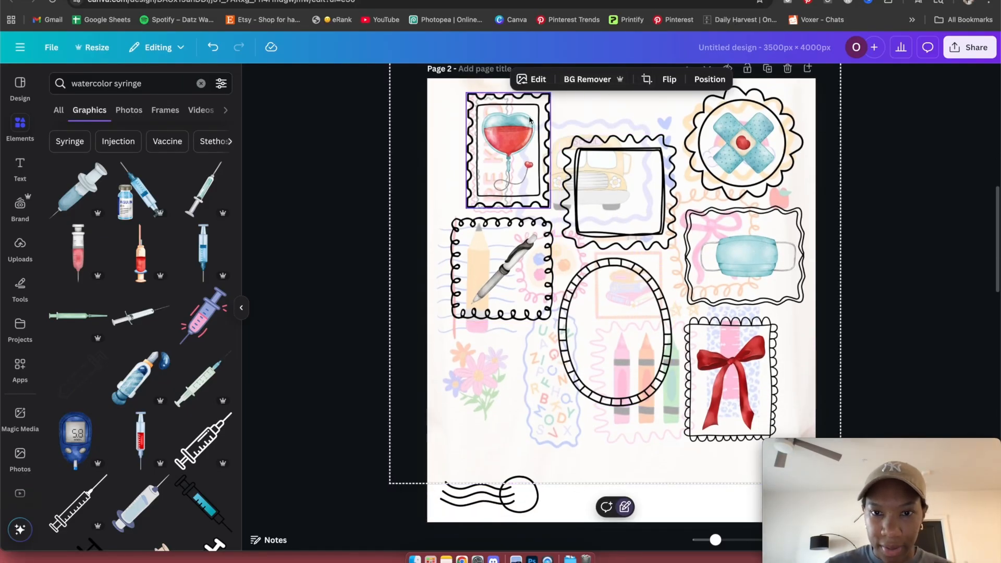
left_click(627, 507)
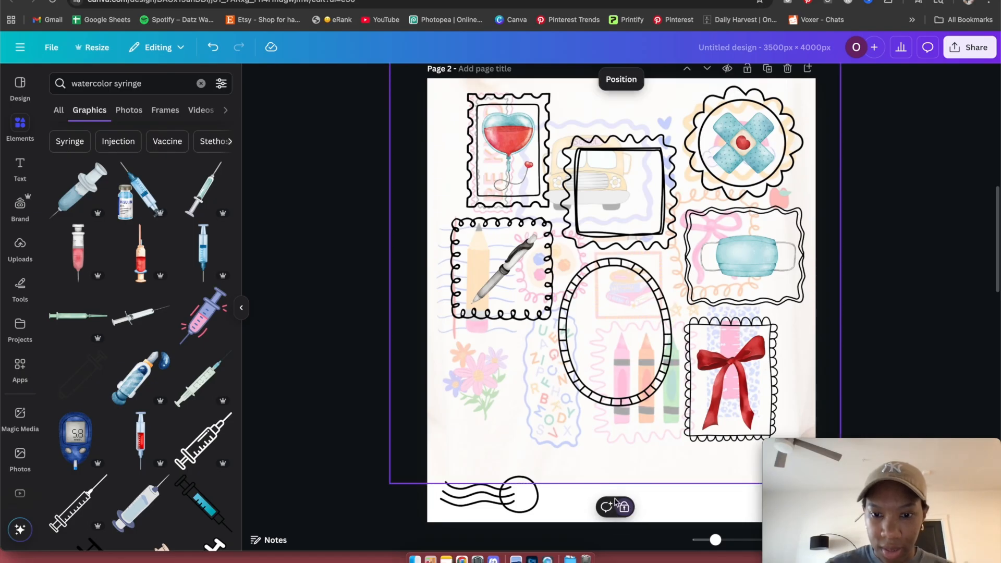
left_click(623, 506)
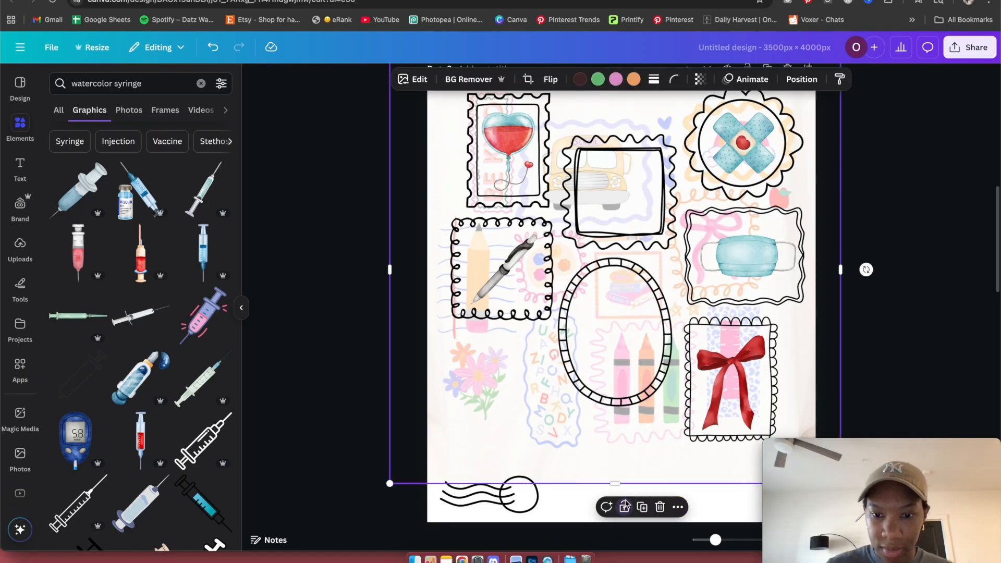
left_click(700, 79)
left_click_drag(670, 129, 650, 130)
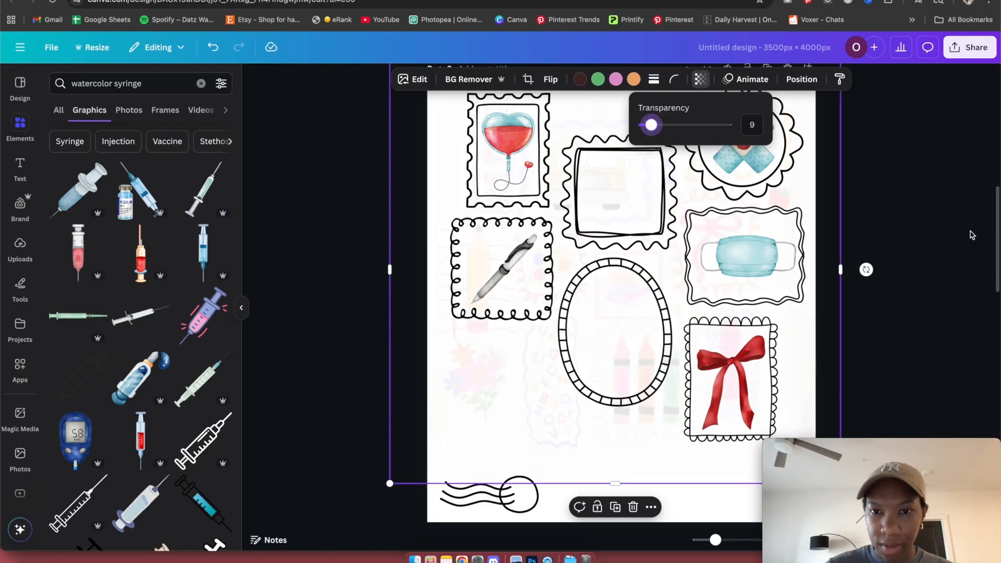
left_click(598, 507)
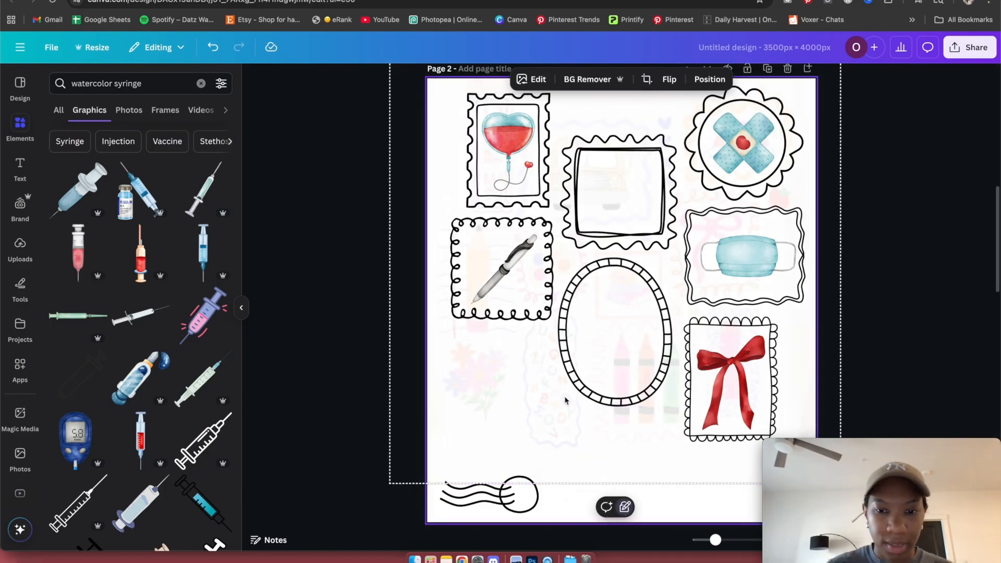
Add the gray syringe with red liquid to page 2 and scale it down to fit a frame.
left_click(82, 258)
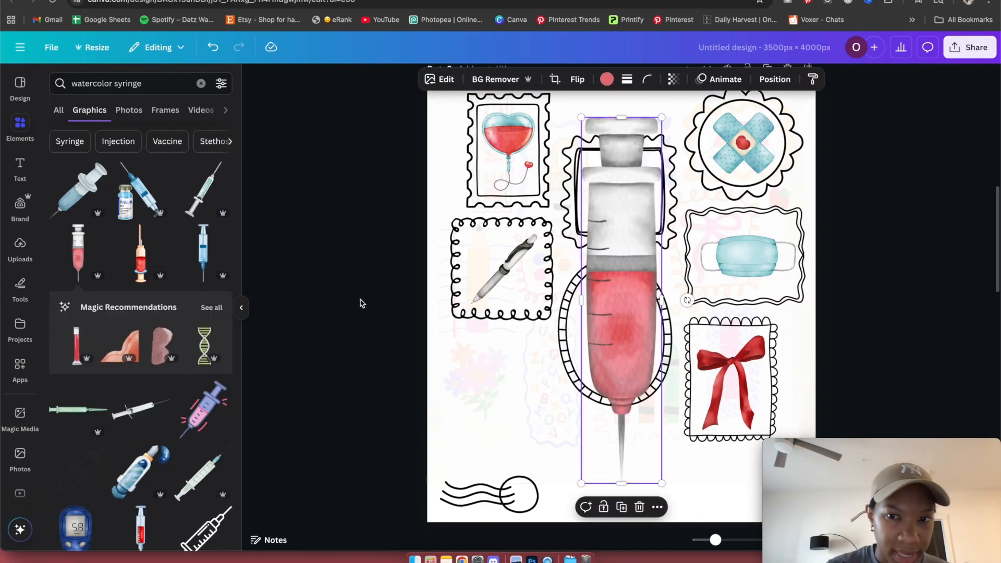
left_click_drag(594, 278, 569, 282)
scroll(198, 415, "down", 3)
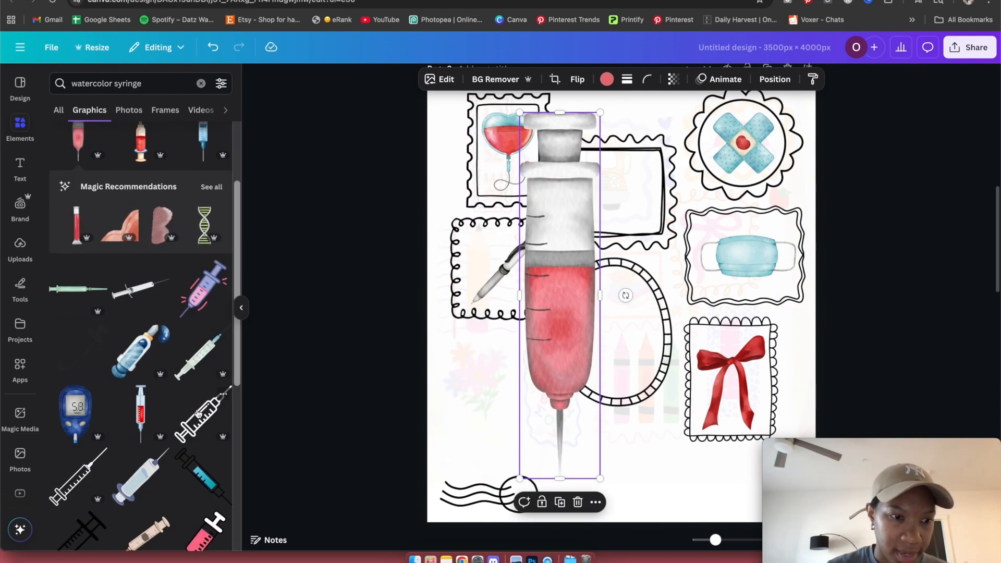
scroll(79, 414, "down", 5)
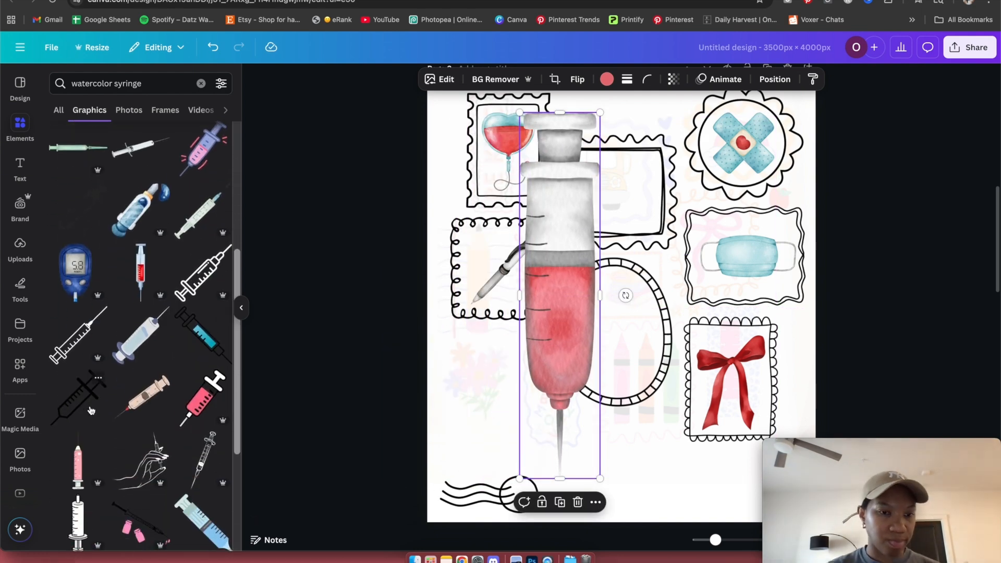
left_click_drag(600, 478, 537, 205)
left_click(566, 163)
left_click(523, 146)
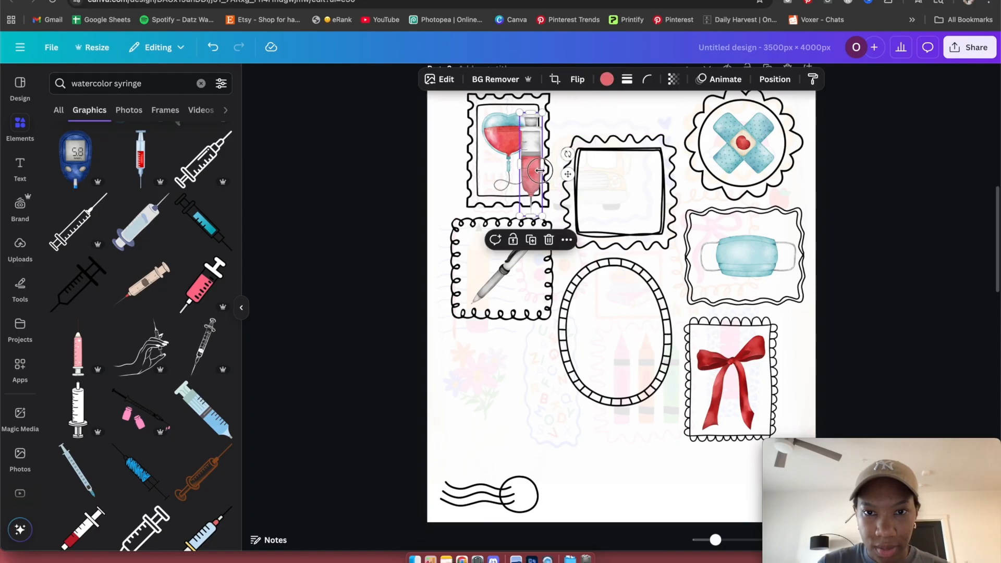
Rotate the red syringe diagonally so its needle points up and to the left, and place it inside the oval frame.
mouse_move(522, 146)
left_mouse_down()
mouse_move(608, 191)
mouse_move(626, 187)
left_mouse_up()
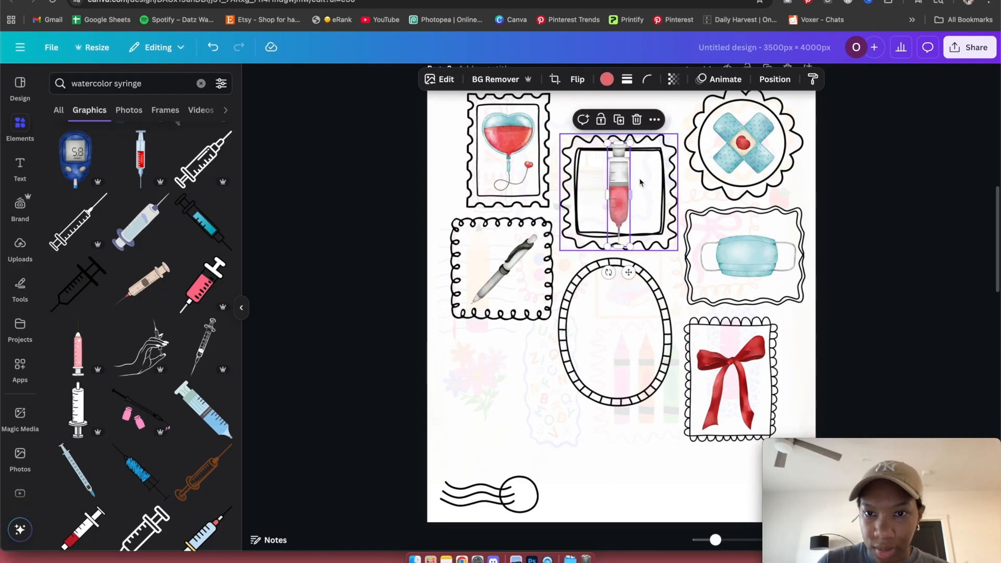
left_click_drag(608, 272, 587, 141)
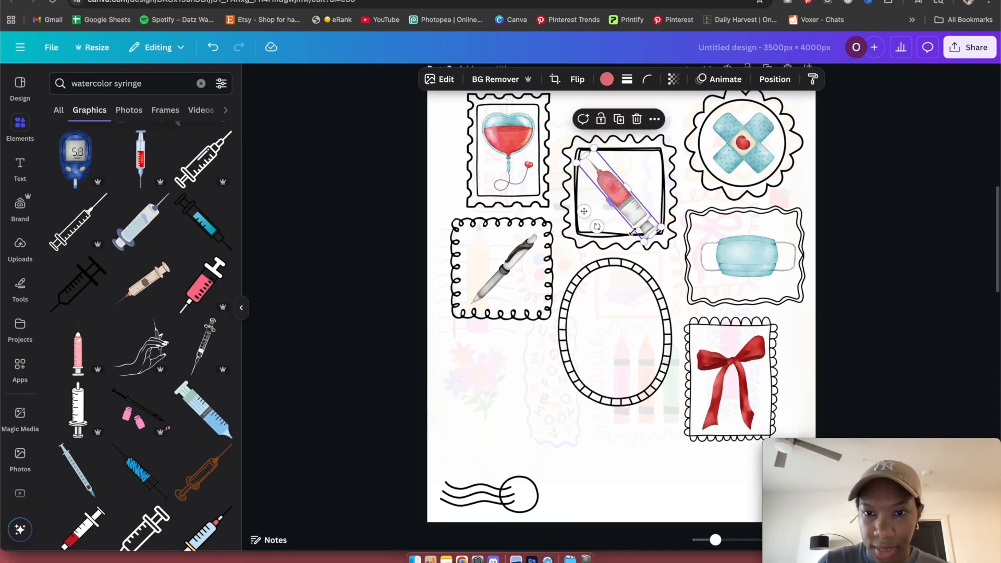
mouse_move(619, 206)
left_mouse_down()
mouse_move(608, 234)
mouse_move(605, 345)
mouse_move(617, 335)
left_mouse_up()
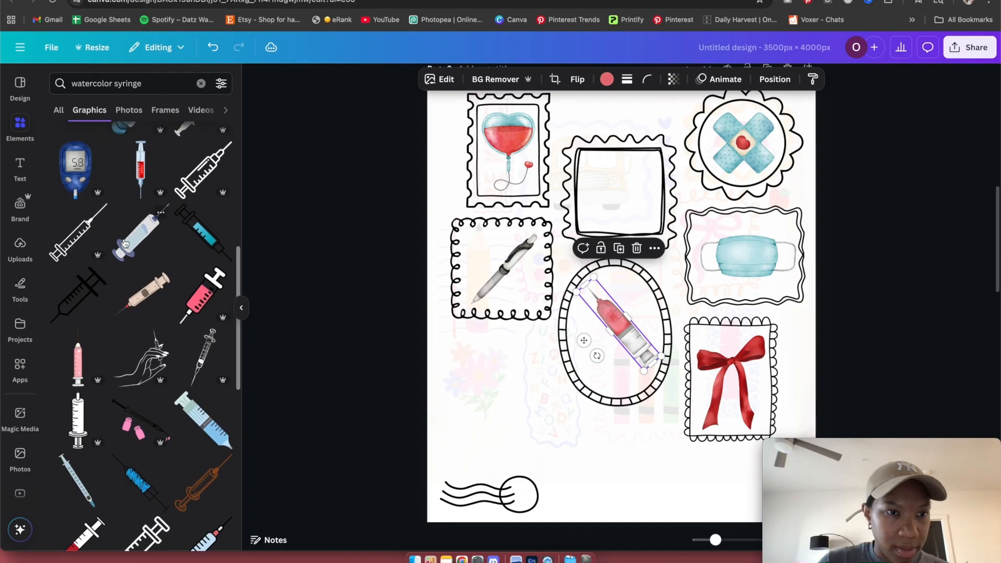
scroll(125, 241, "up", 5)
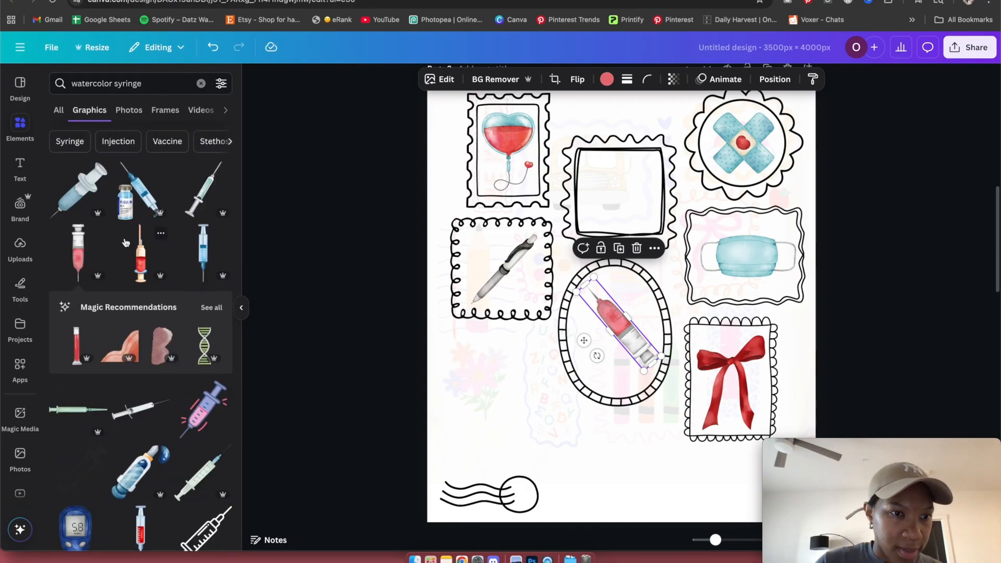
Add the watercolor graphic of an insulin vial with a blue syringe to page 2 and scale it down to fit a frame.
left_click(116, 84)
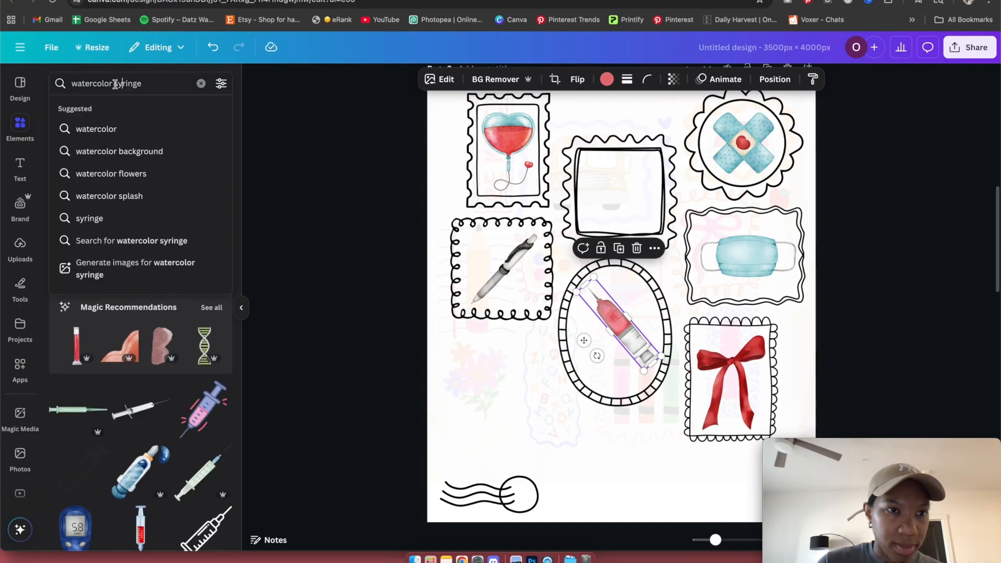
left_click(242, 210)
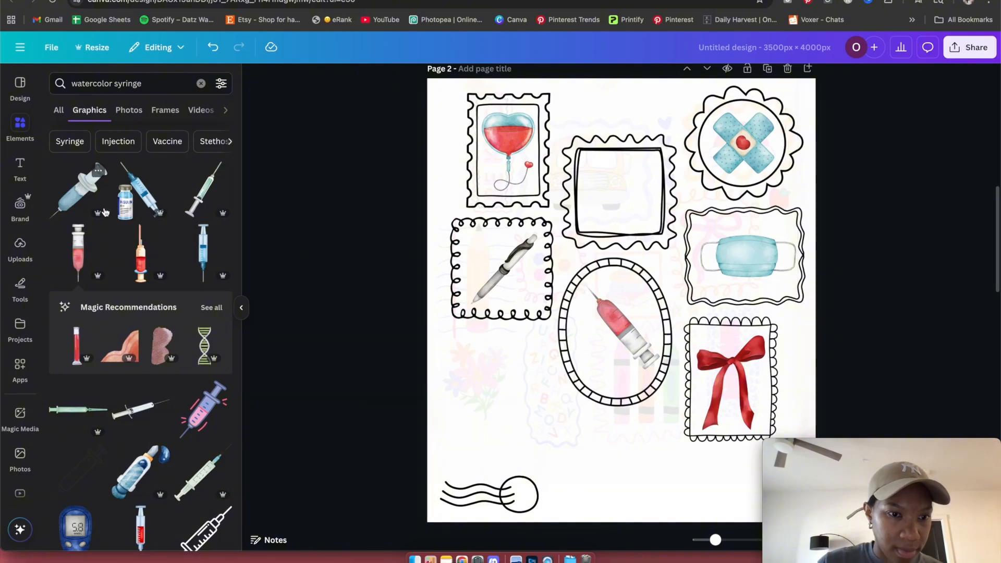
left_click(146, 202)
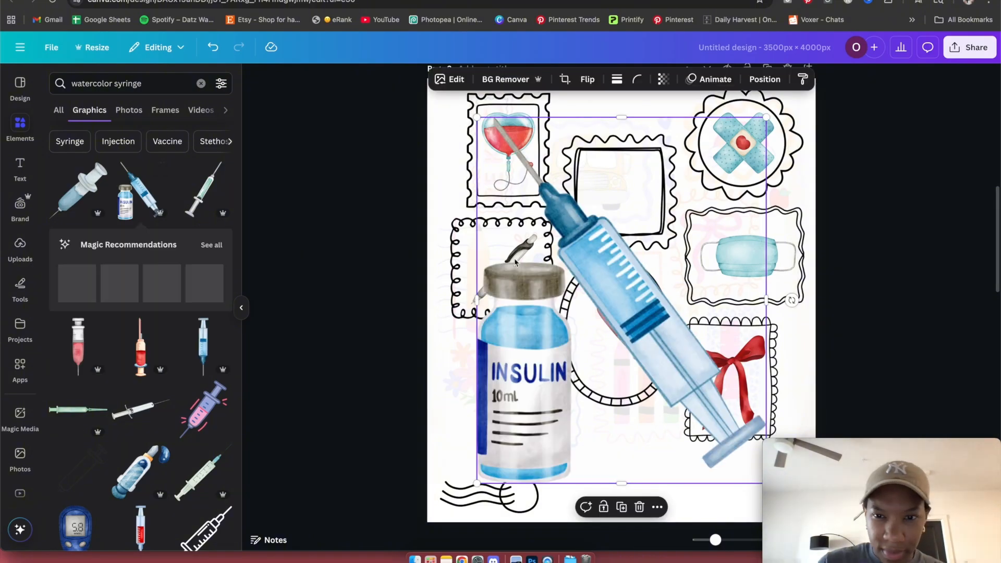
left_click_drag(765, 121, 561, 380)
Move the red syringe off the page and fit the insulin vial and blue syringe graphic inside the oval frame instead.
left_click_drag(602, 331, 336, 344)
left_click_drag(512, 442, 608, 352)
left_click_drag(667, 372, 631, 356)
left_click(894, 324)
Search the graphics for "watercolor medication" and open the details of the winged-staff medical logo graphic.
left_click(149, 83)
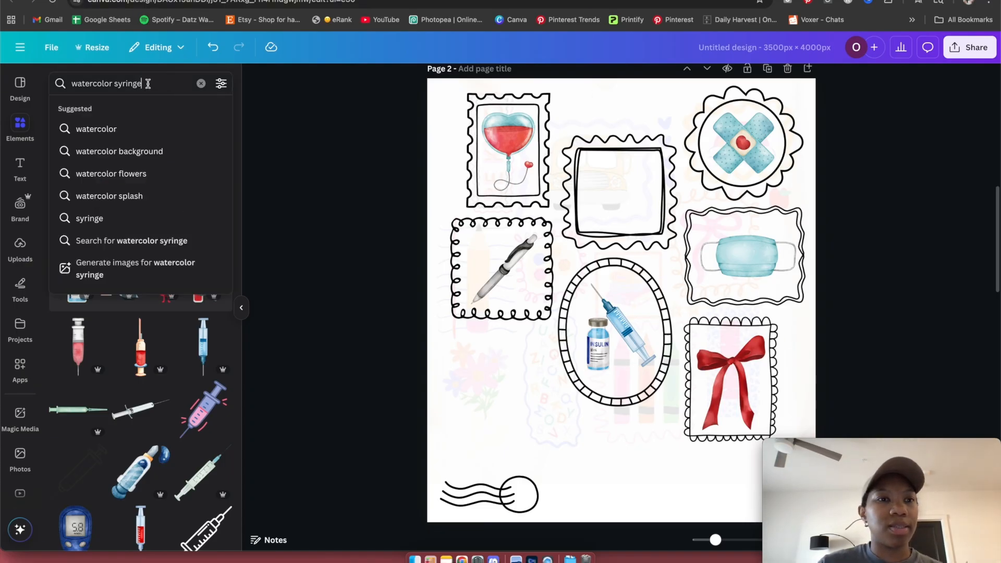
double_click(136, 84)
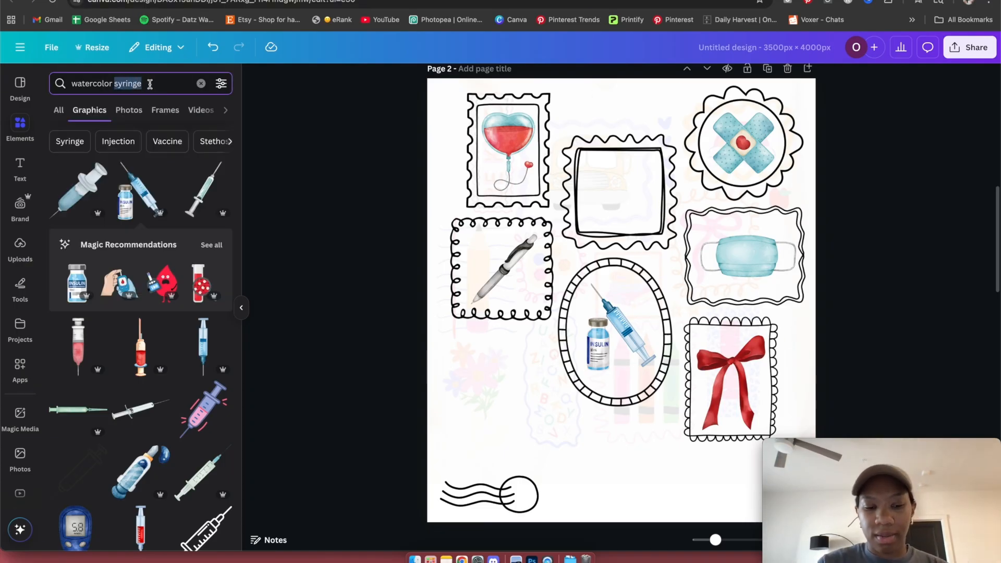
type("medication")
key("Return")
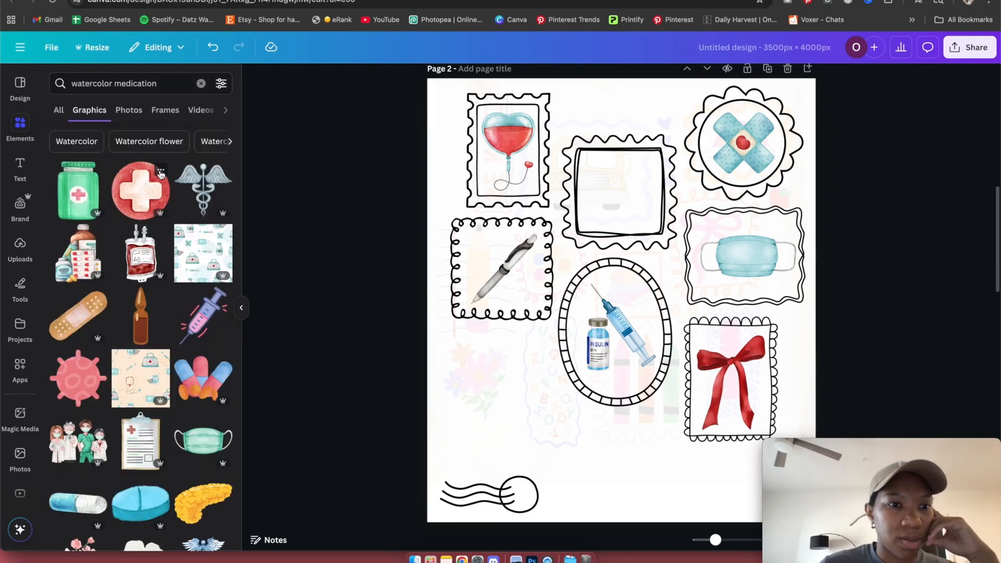
left_click(224, 173)
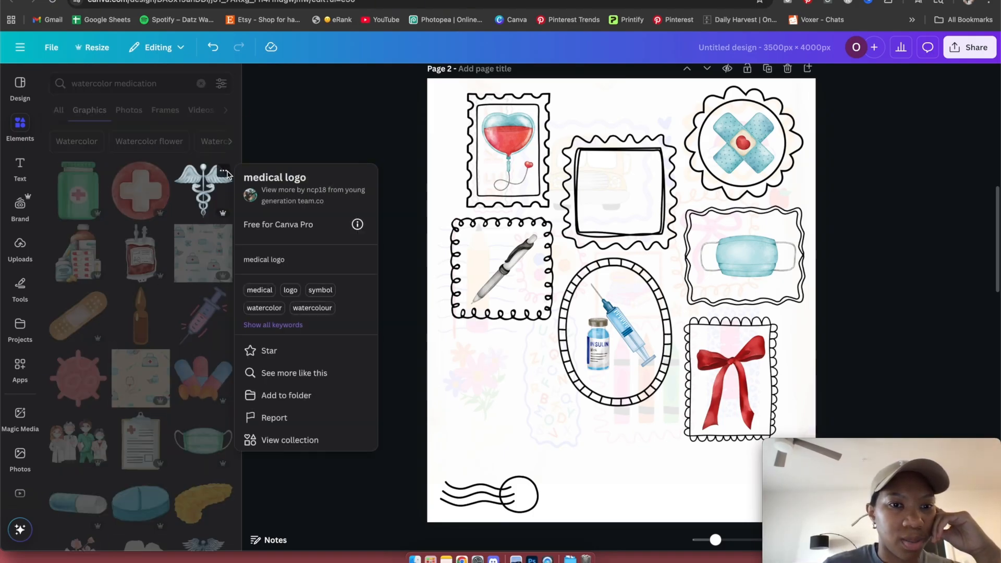
Add the grey-blue winged medical logo graphic and fit it inside the empty square double-line frame on page 2.
left_click(206, 192)
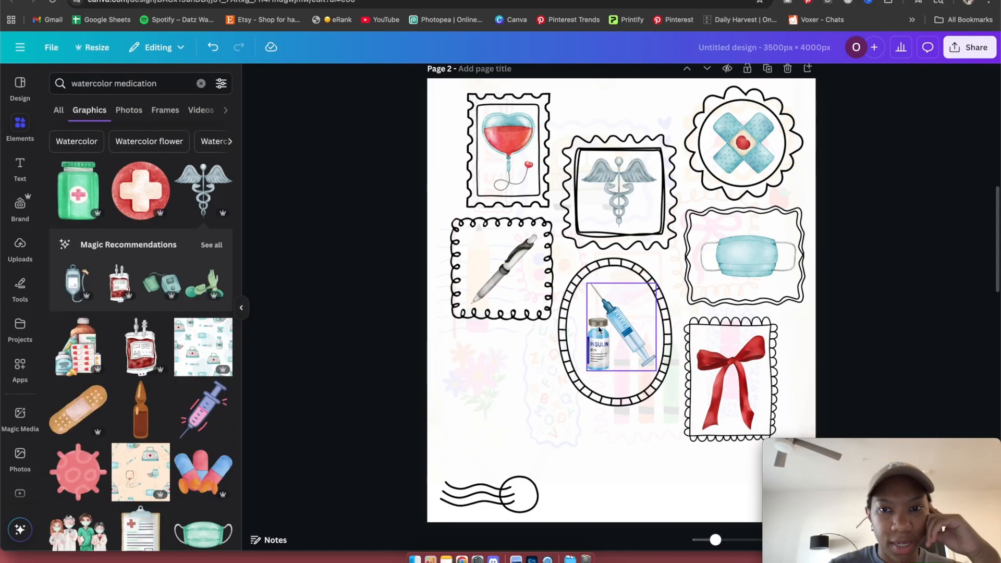
scroll(599, 329, "up", 1)
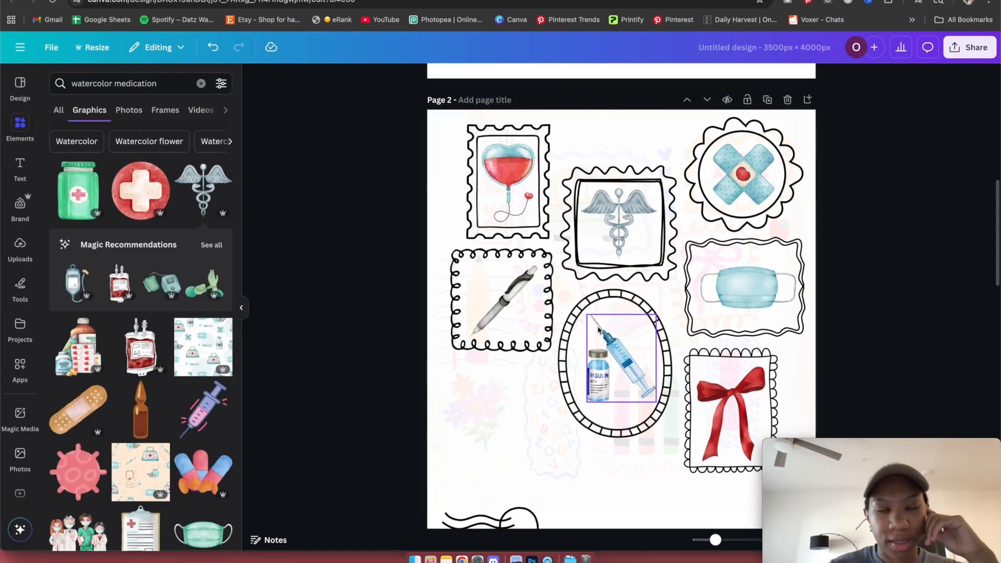
Add the red AB blood bag graphic from the magic recommendations and place it below the framed pen on page 2.
scroll(170, 353, "down", 1)
scroll(170, 352, "down", 2)
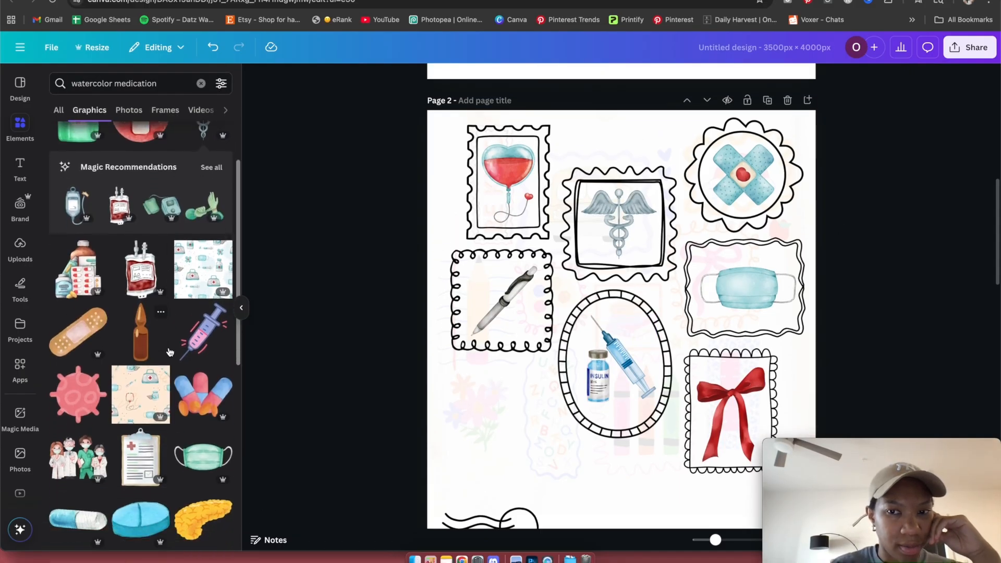
scroll(172, 348, "up", 3)
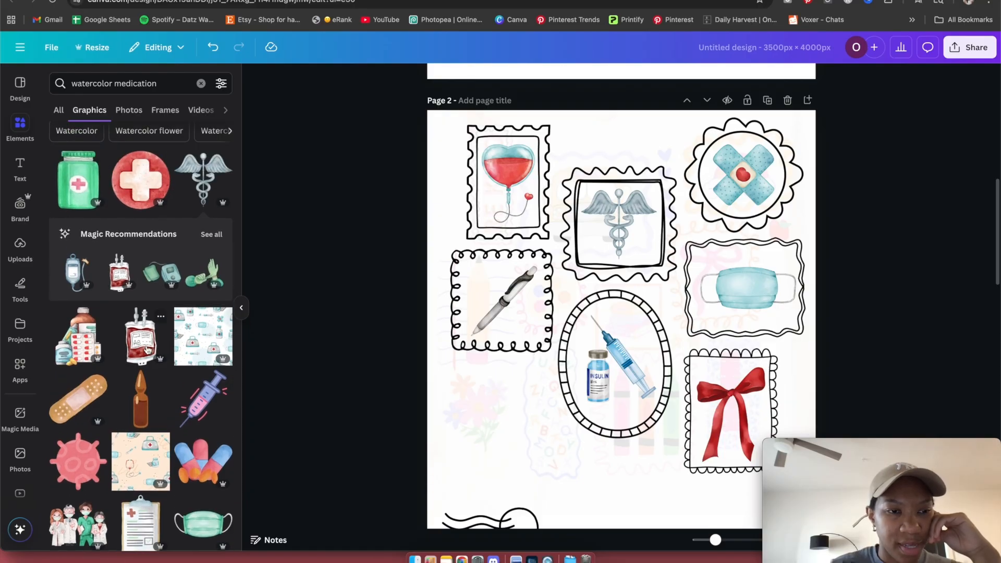
left_click(161, 316)
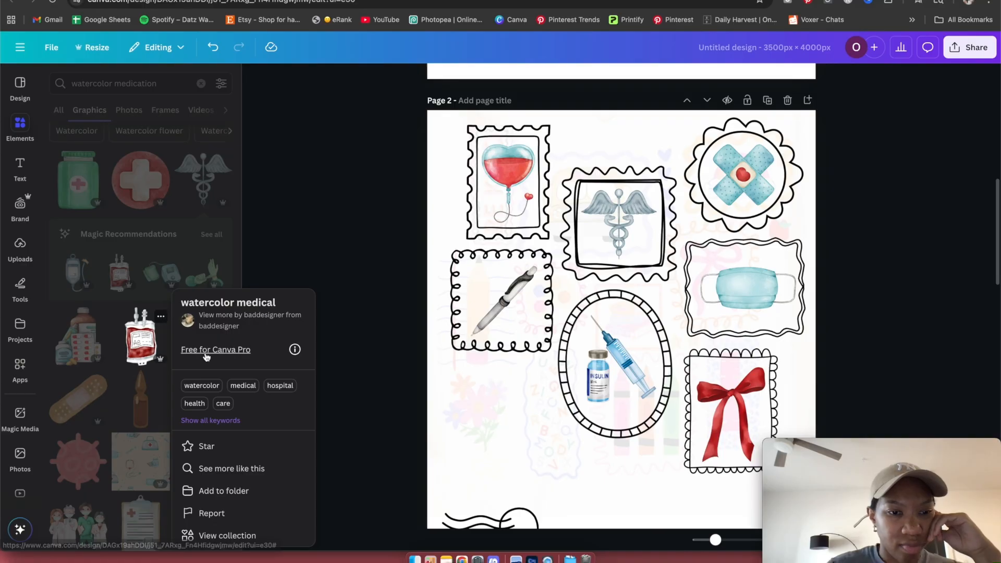
left_click(320, 257)
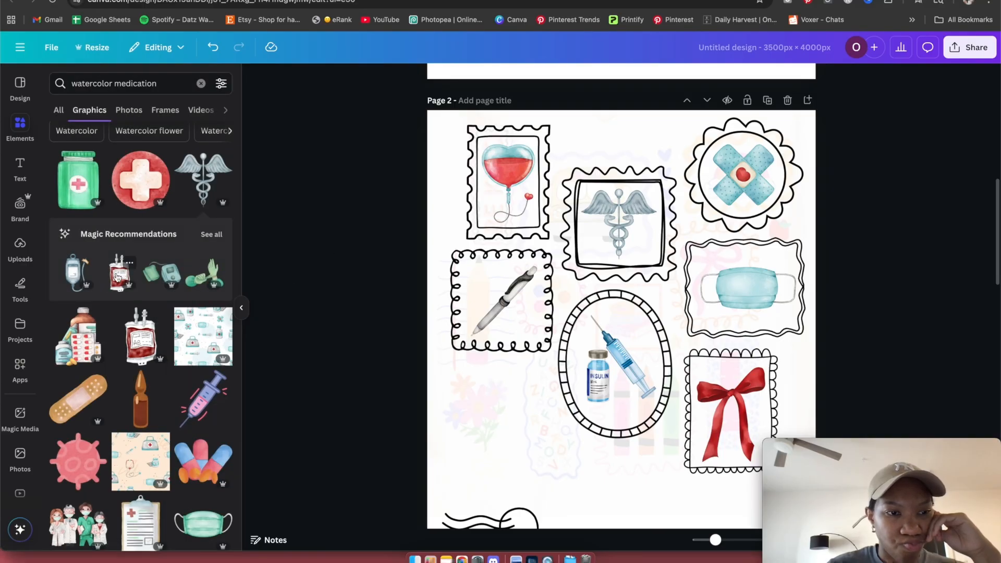
left_click(119, 272)
left_click_drag(724, 151, 590, 428)
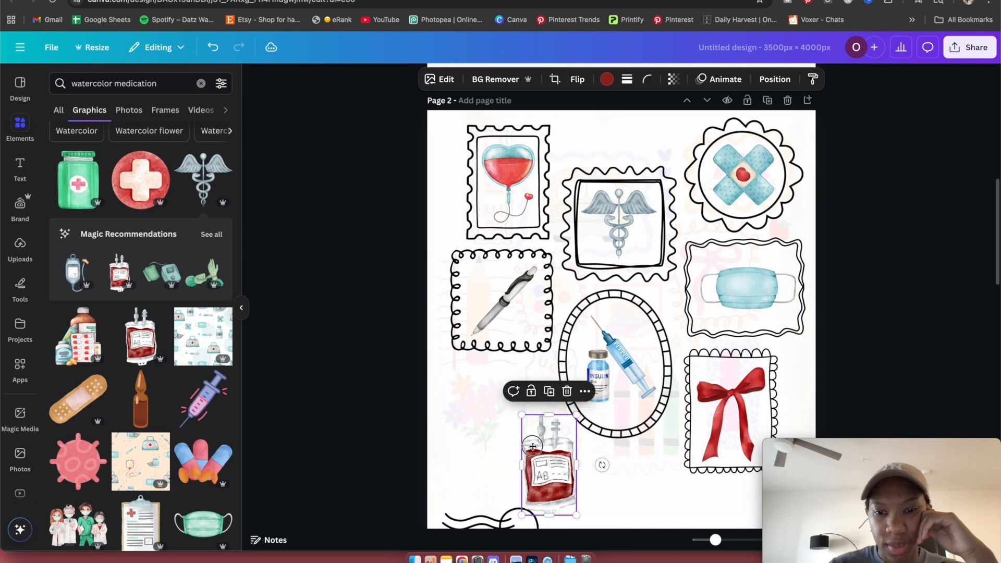
left_click_drag(556, 468, 519, 411)
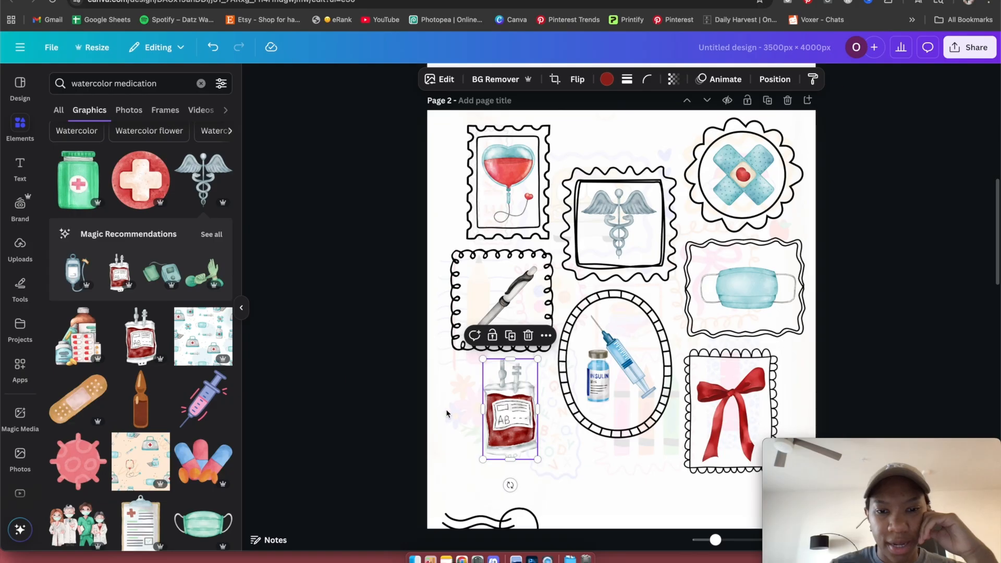
left_click(893, 258)
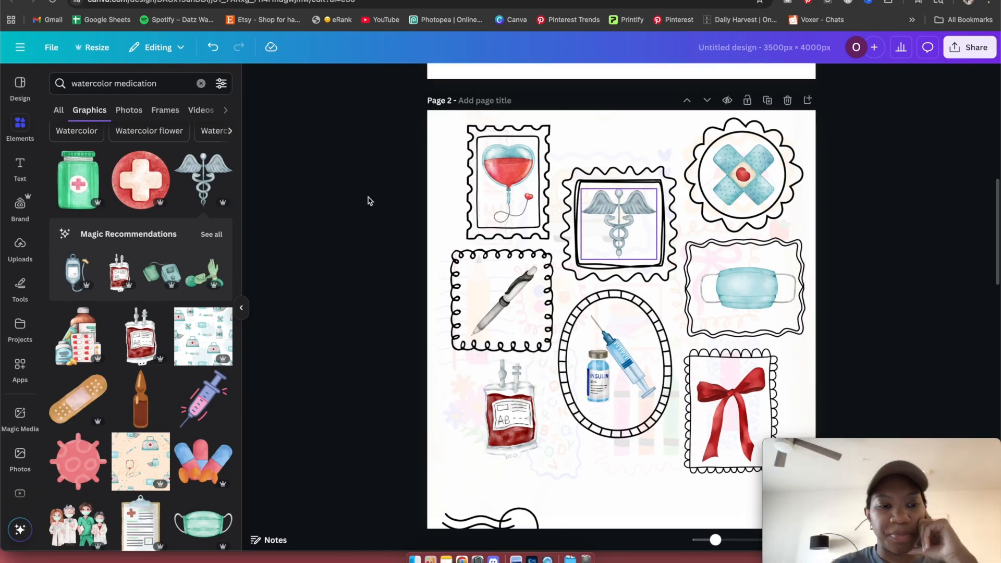
Look through the remaining medication graphics and search the graphics for "watercolor floral".
scroll(134, 258, "down", 10)
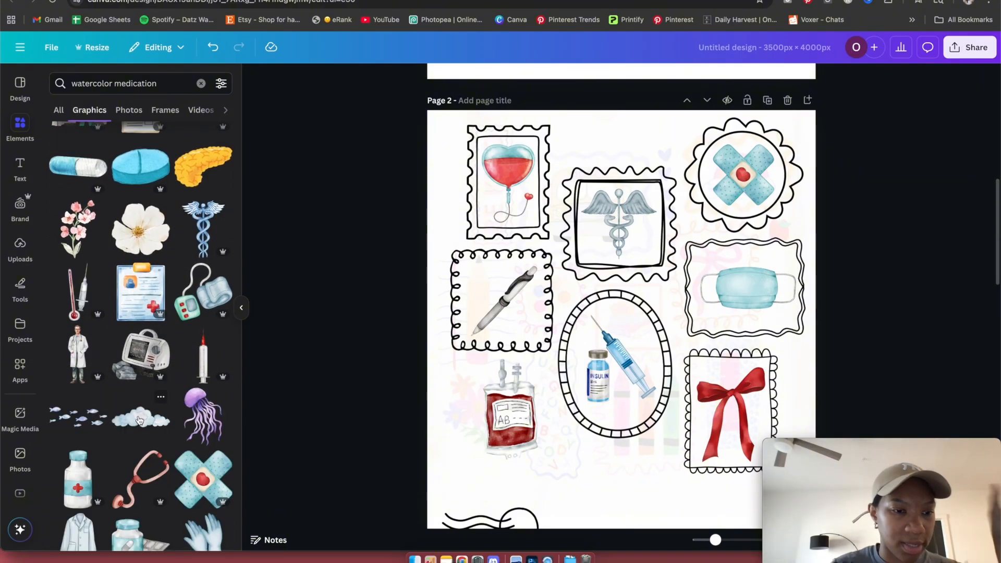
scroll(140, 413, "down", 3)
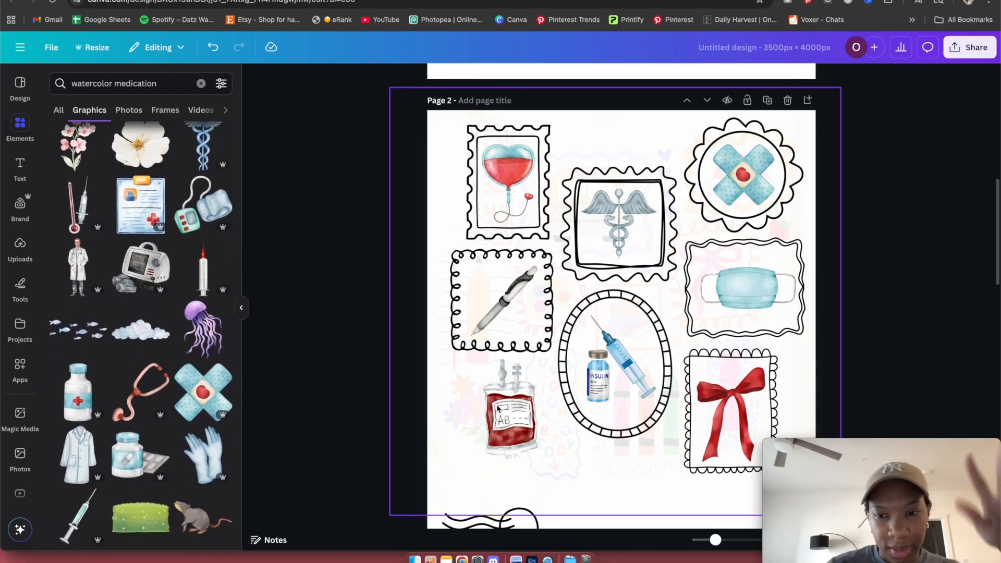
left_click(119, 82)
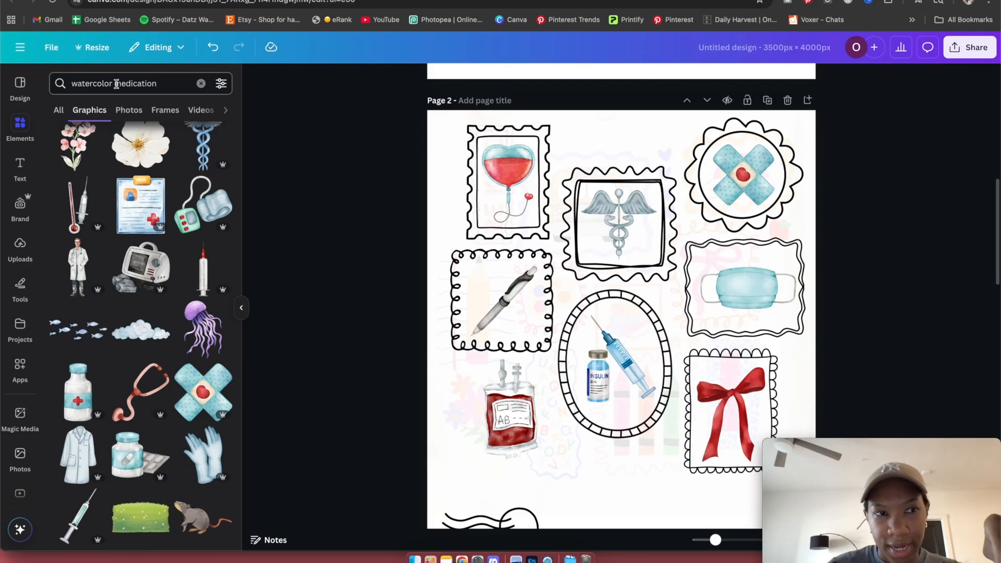
double_click(119, 83)
type("floral")
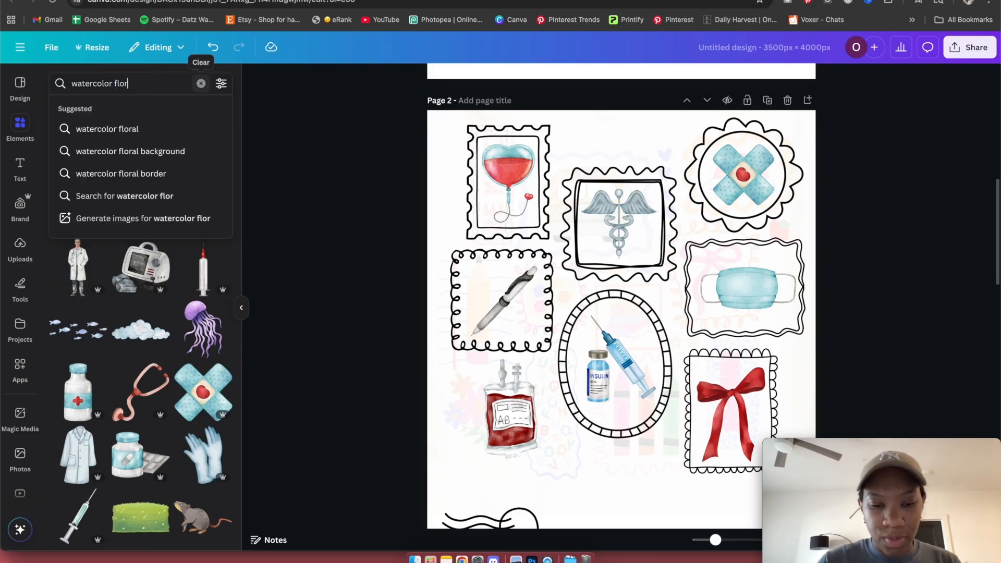
key("Return")
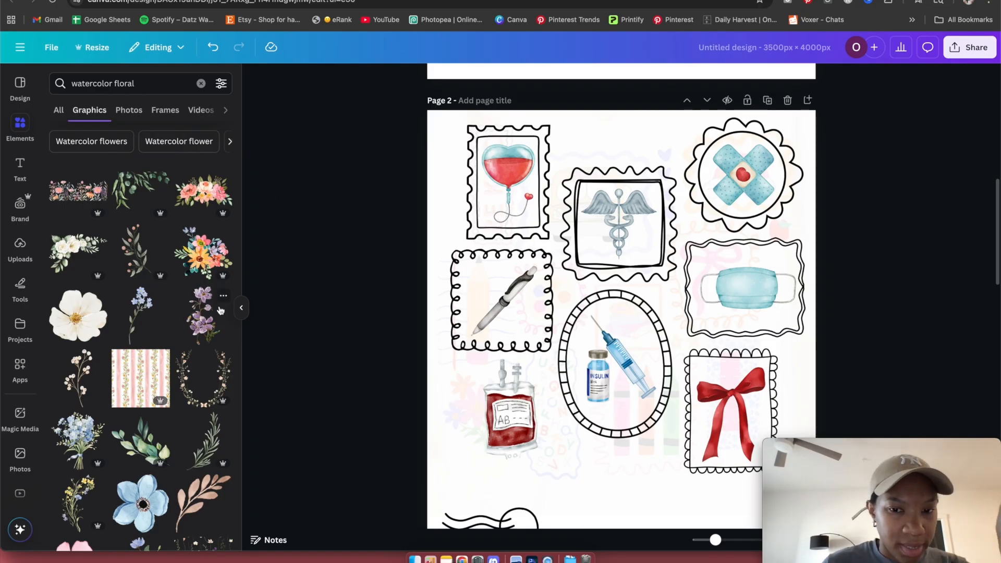
Browse the watercolor floral graphics and compare them with the nurse shirt references on page 1 and the stamp layout on page 2.
scroll(94, 380, "down", 3)
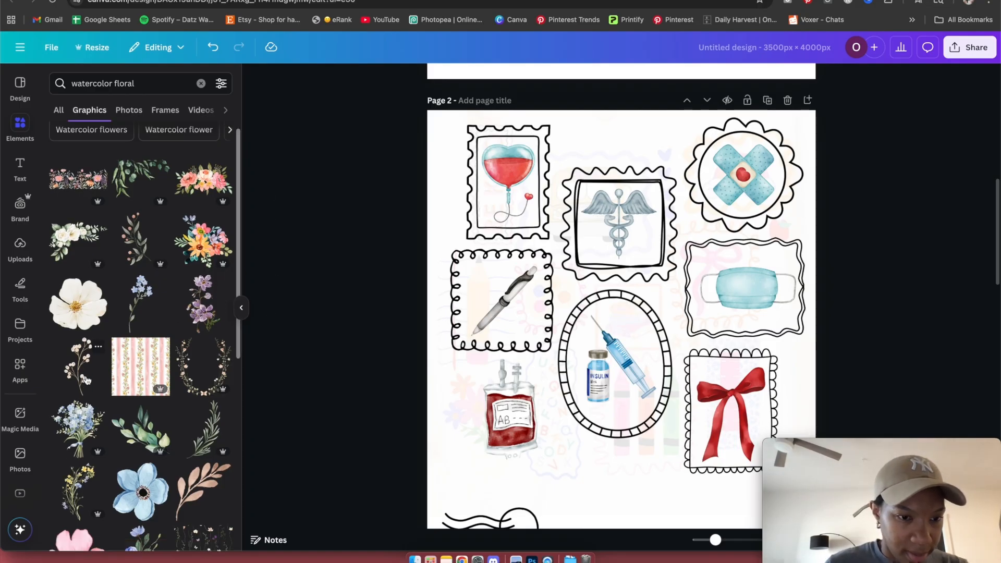
scroll(96, 380, "down", 5)
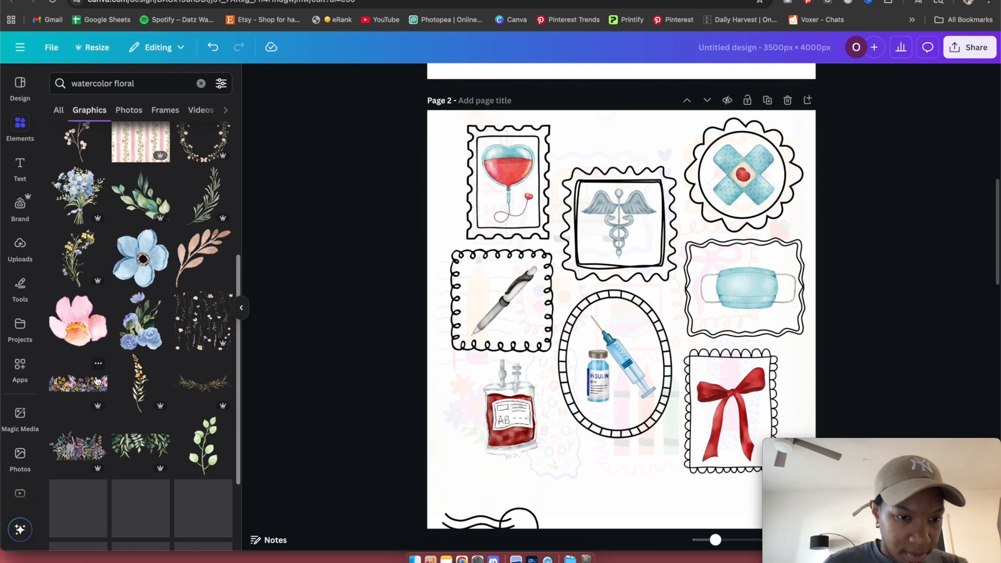
scroll(910, 225, "up", 3)
scroll(910, 225, "up", 4)
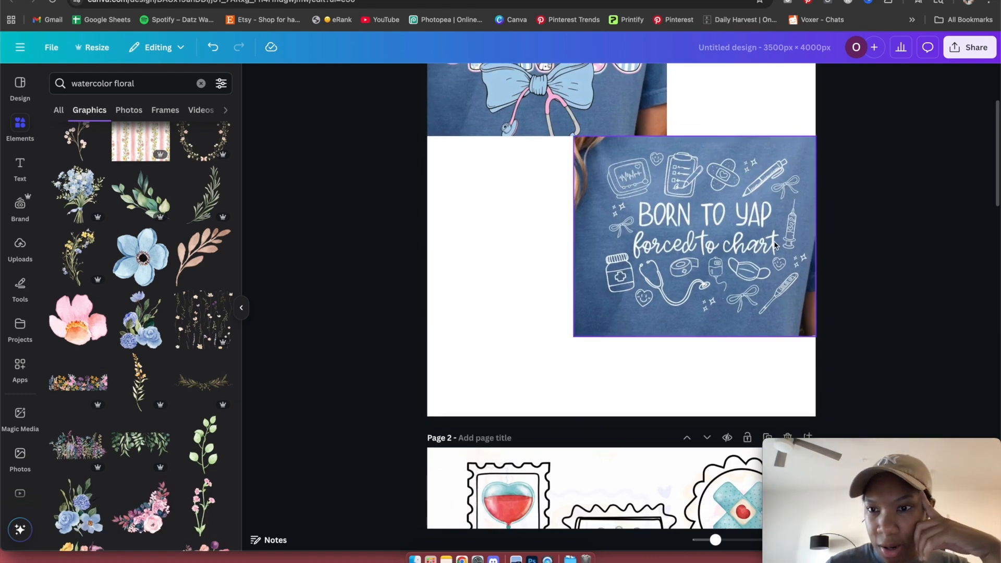
scroll(654, 317, "up", 3)
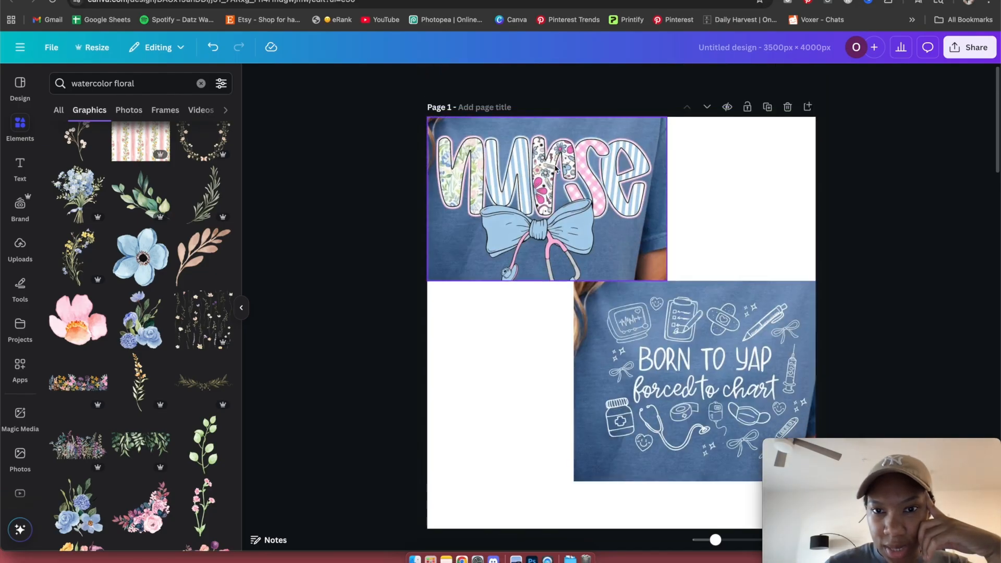
scroll(584, 193, "down", 10)
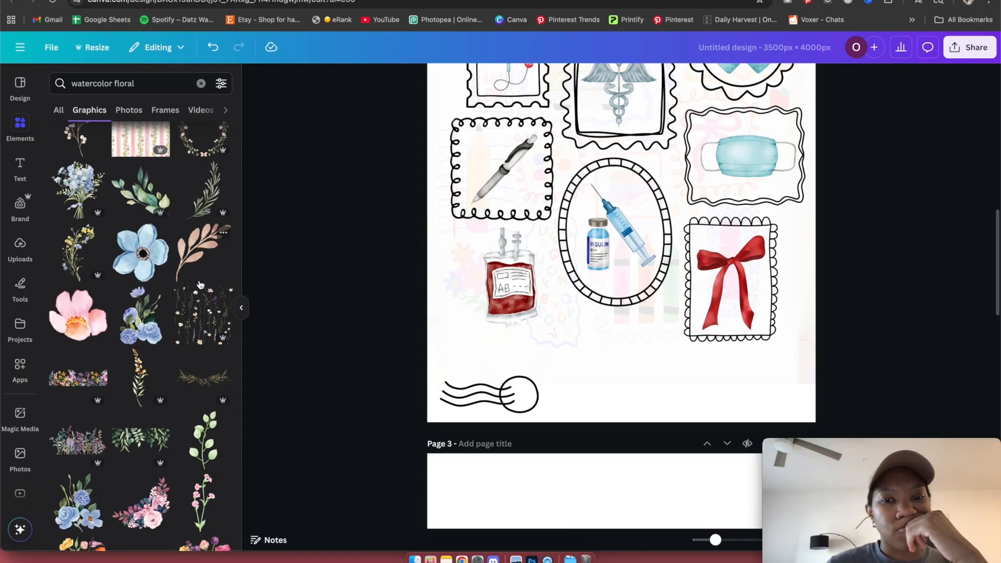
scroll(199, 285, "down", 1)
scroll(199, 284, "up", 3)
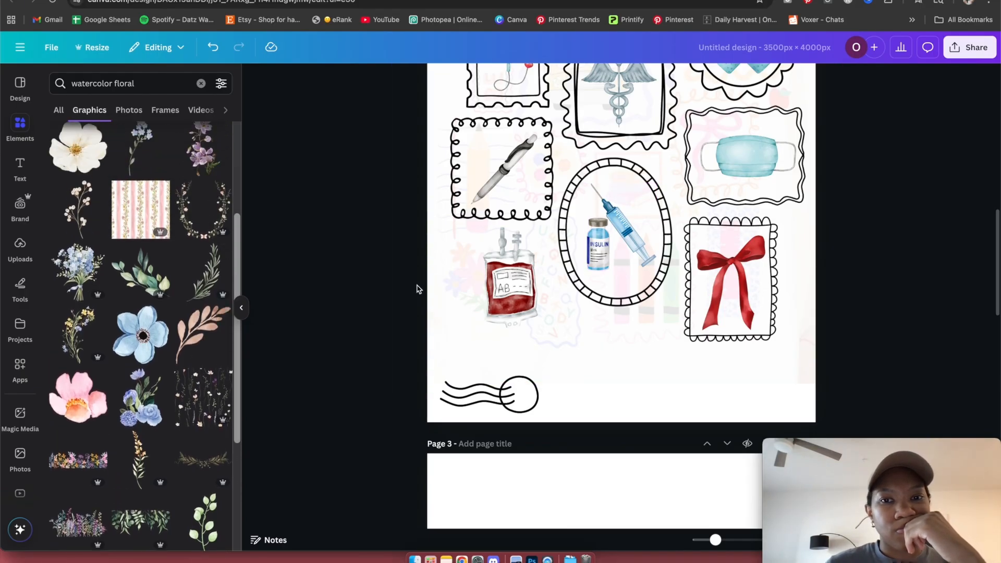
scroll(417, 289, "up", 3)
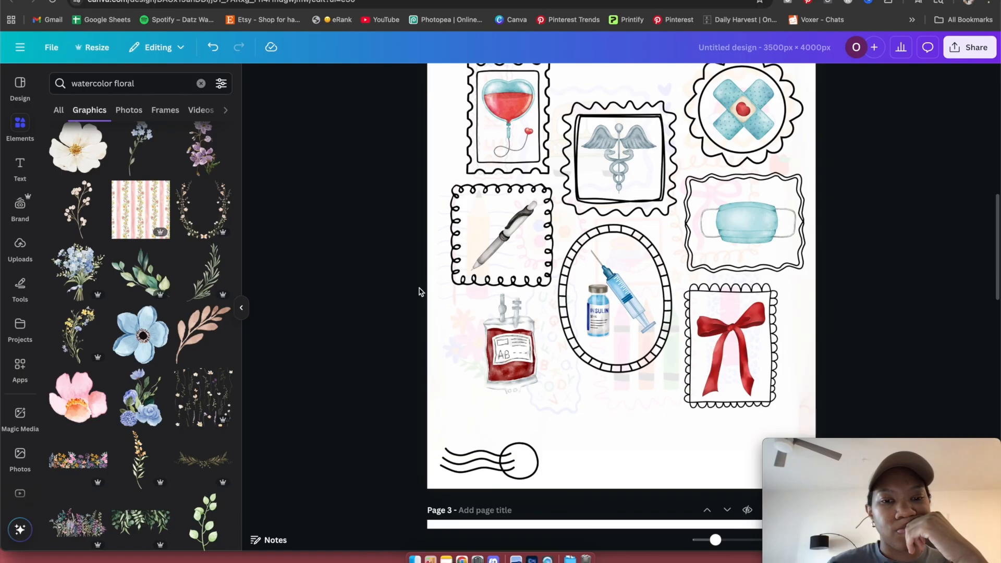
scroll(212, 282, "down", 3)
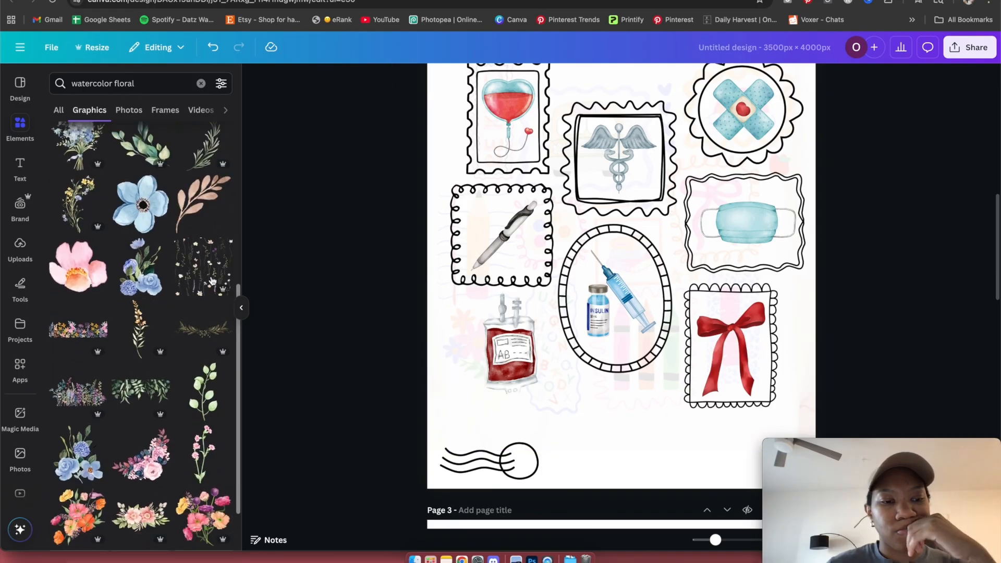
scroll(209, 281, "down", 3)
scroll(167, 266, "down", 4)
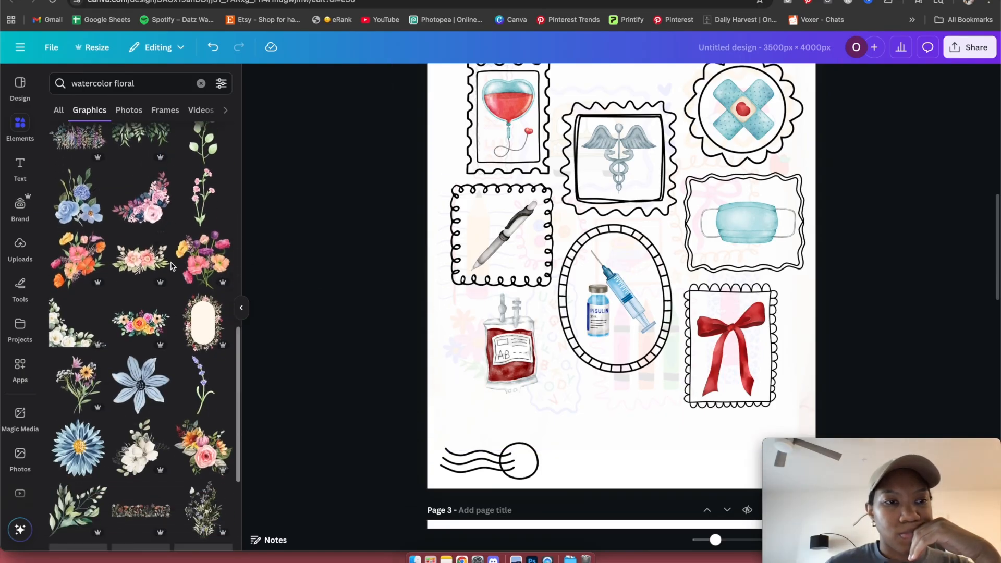
scroll(155, 261, "down", 4)
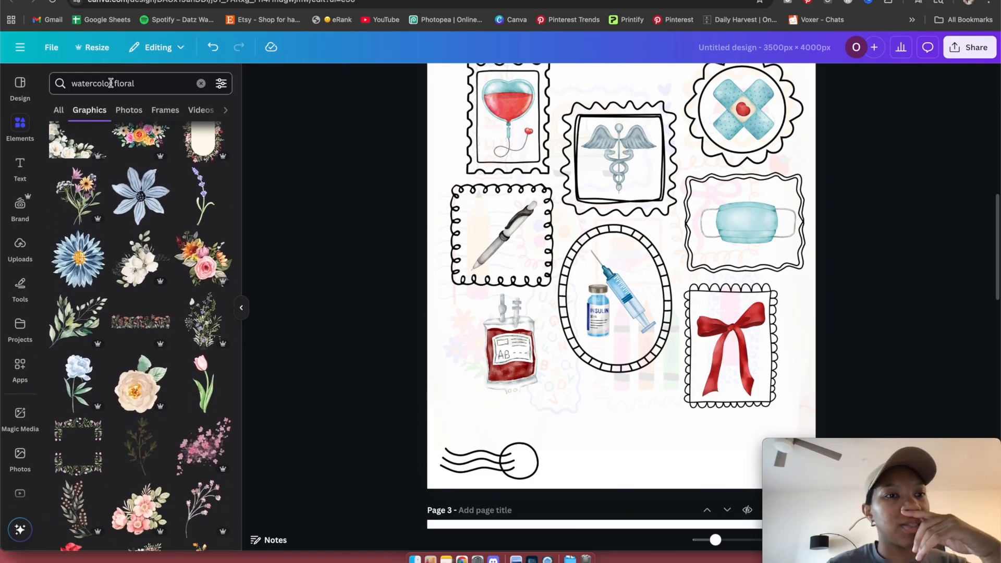
Search the graphics for "outline floral".
type("outline flora")
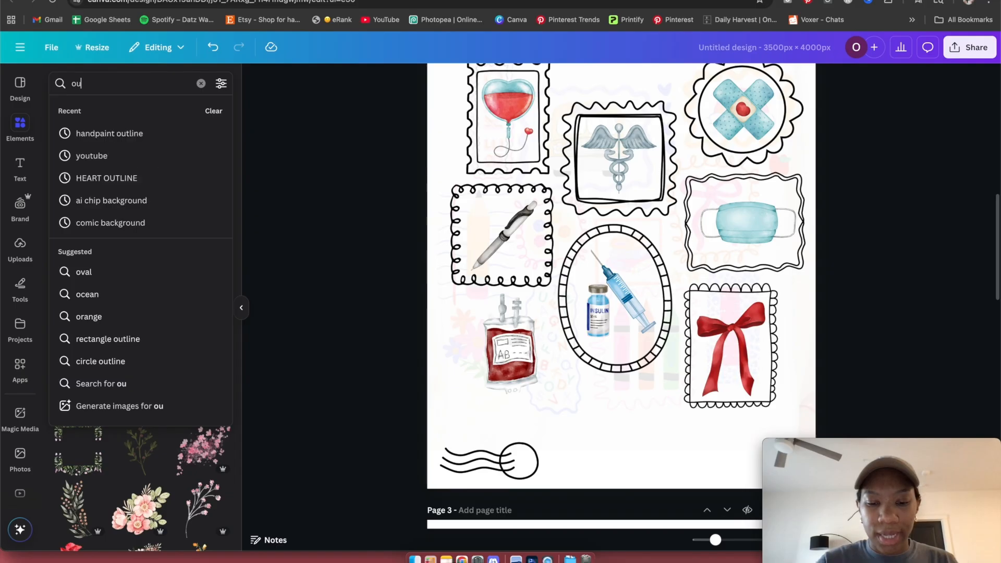
key("Return")
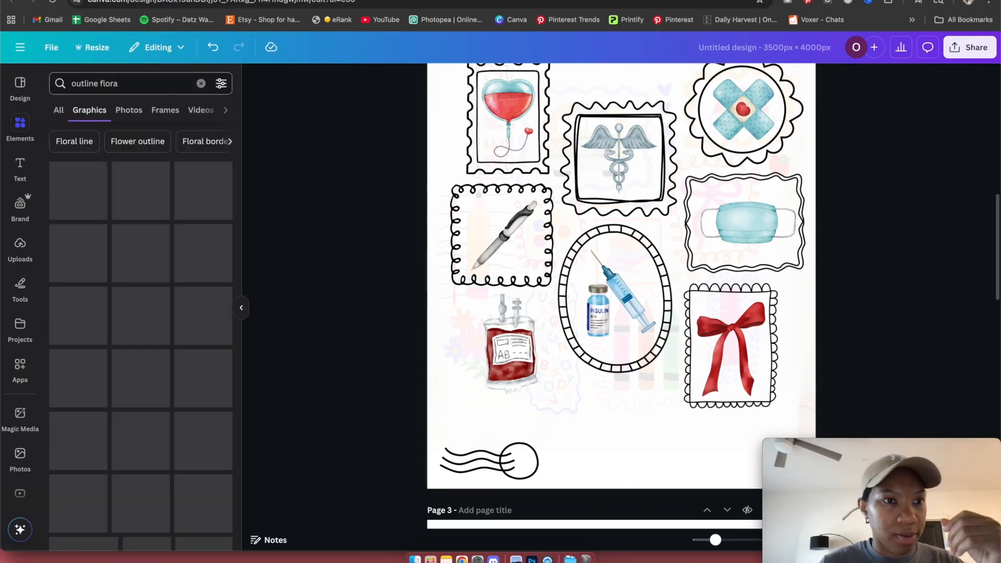
left_click(139, 83)
type("l")
key("Return")
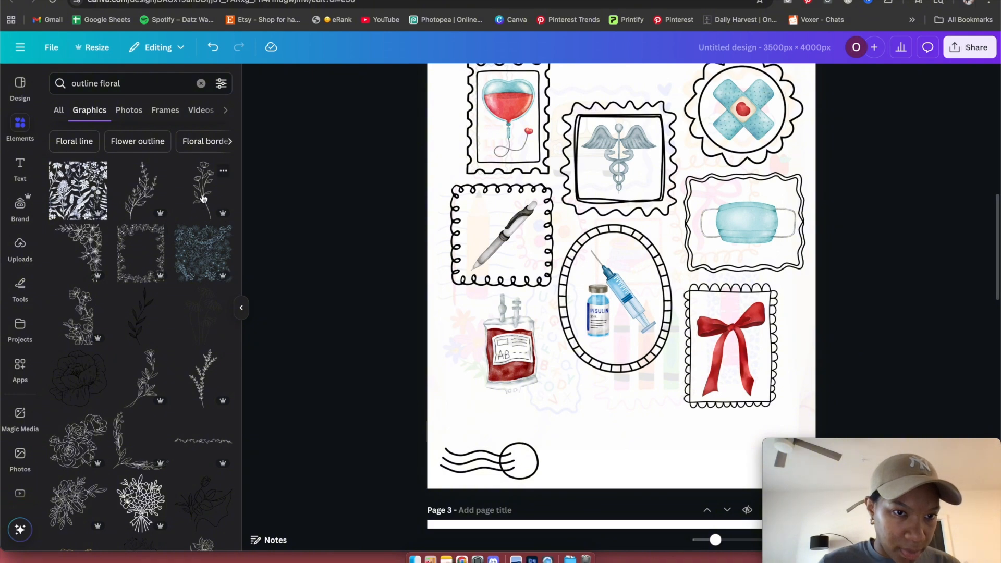
scroll(156, 350, "down", 2)
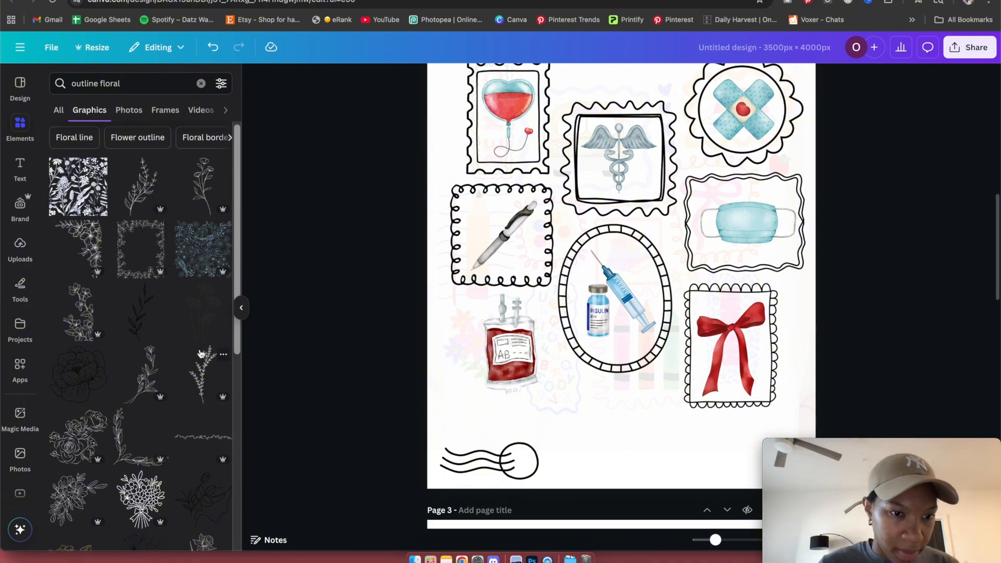
left_click(147, 358)
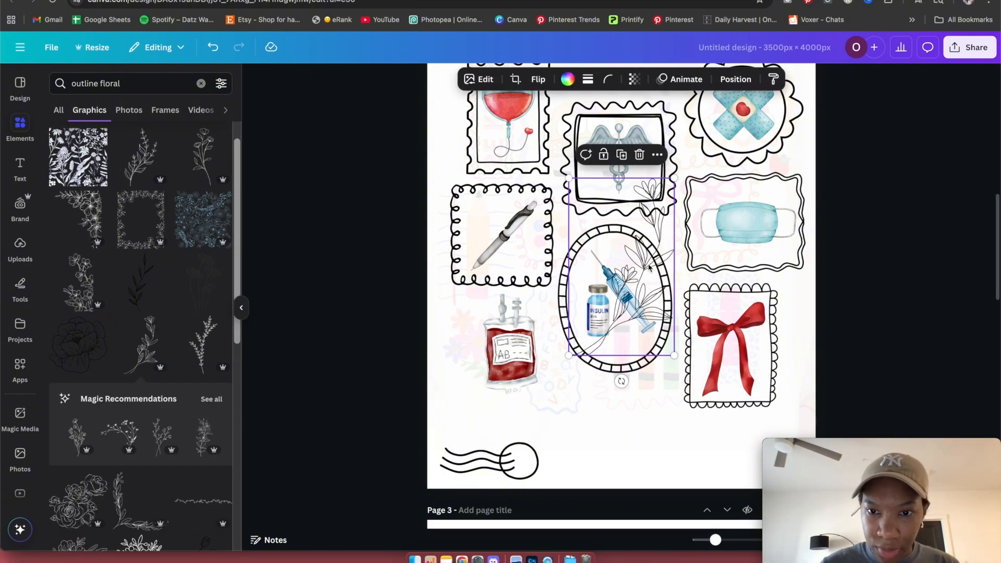
left_click_drag(624, 274, 196, 280)
Add the outline floral spray with large blossoms and leaves, and move it over the blood bag.
scroll(204, 279, "down", 4)
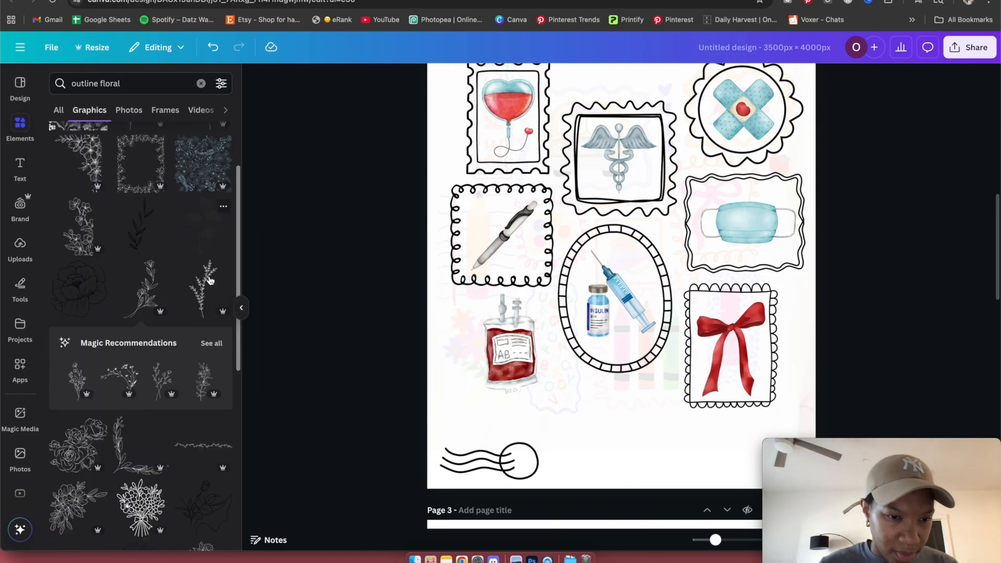
scroll(210, 281, "down", 2)
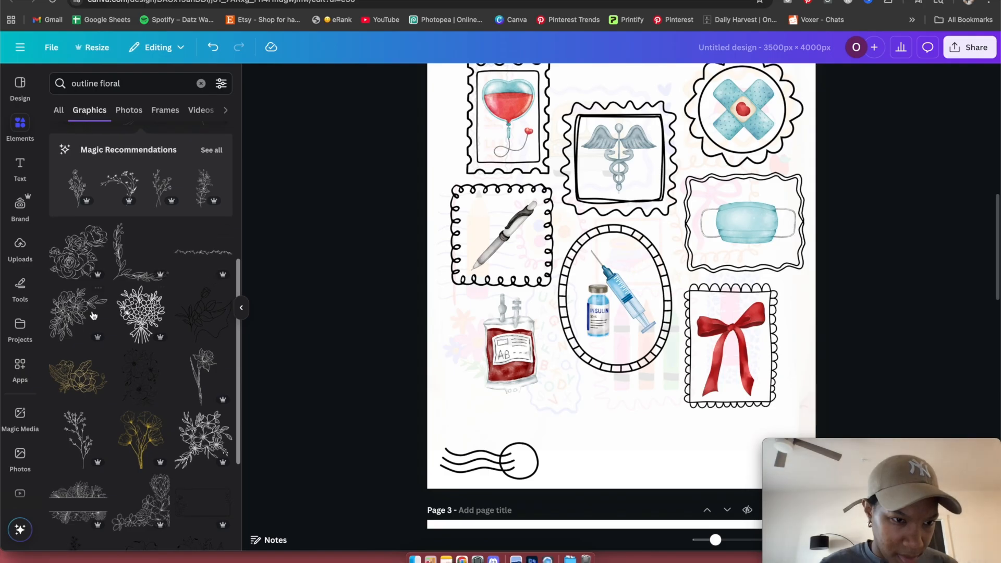
left_click(81, 316)
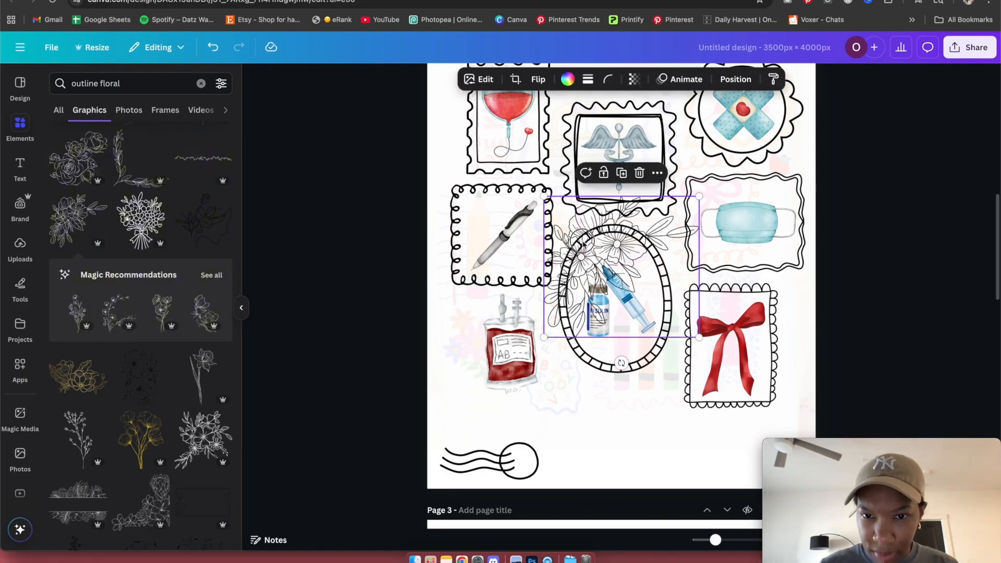
left_click_drag(574, 244, 502, 311)
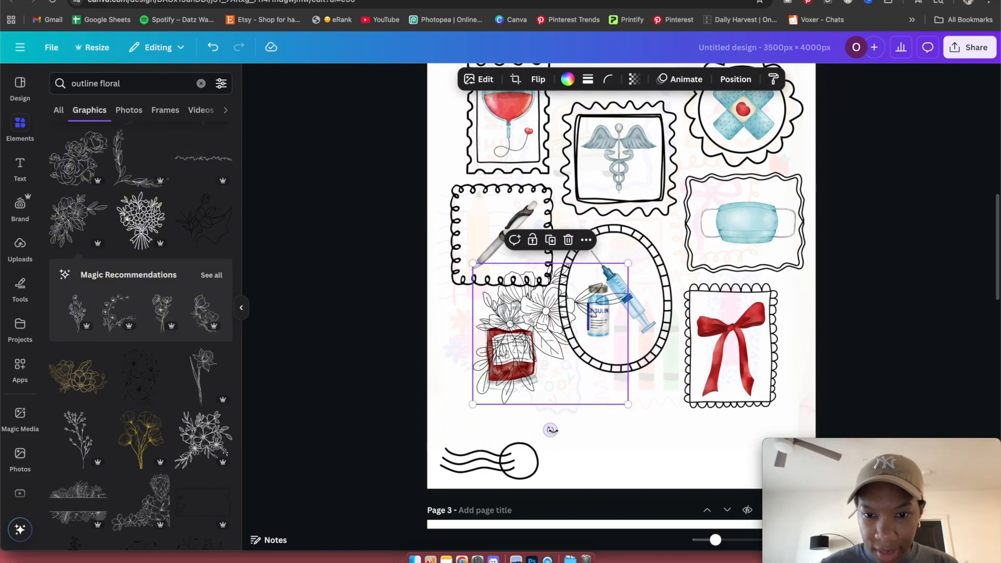
Rotate the floral outline to about -104°, shrink it, and position it around the blood bag's lower-left side.
left_click_drag(551, 430, 644, 312)
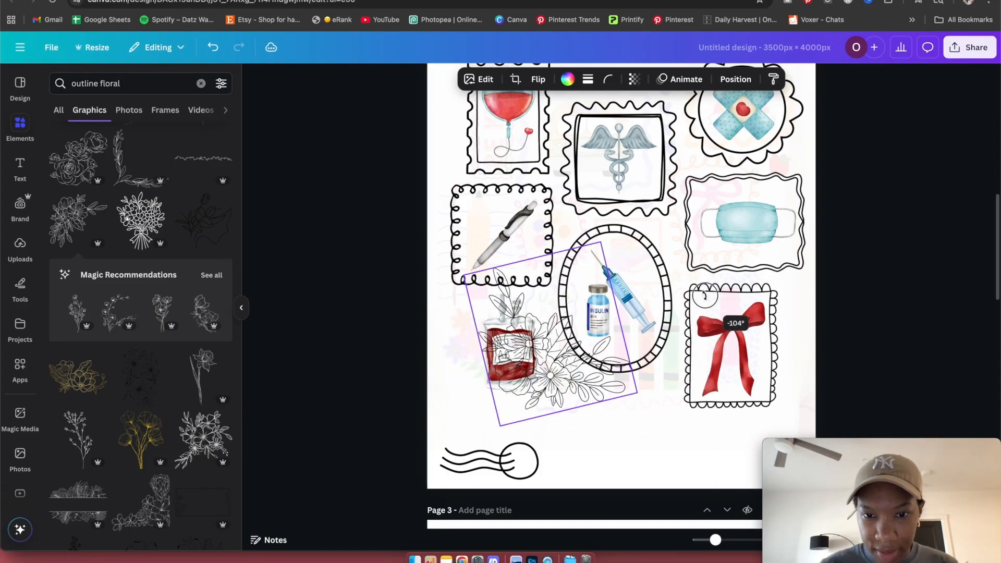
left_click_drag(637, 393, 609, 373)
left_click_drag(531, 344, 517, 365)
left_click_drag(592, 394, 519, 394)
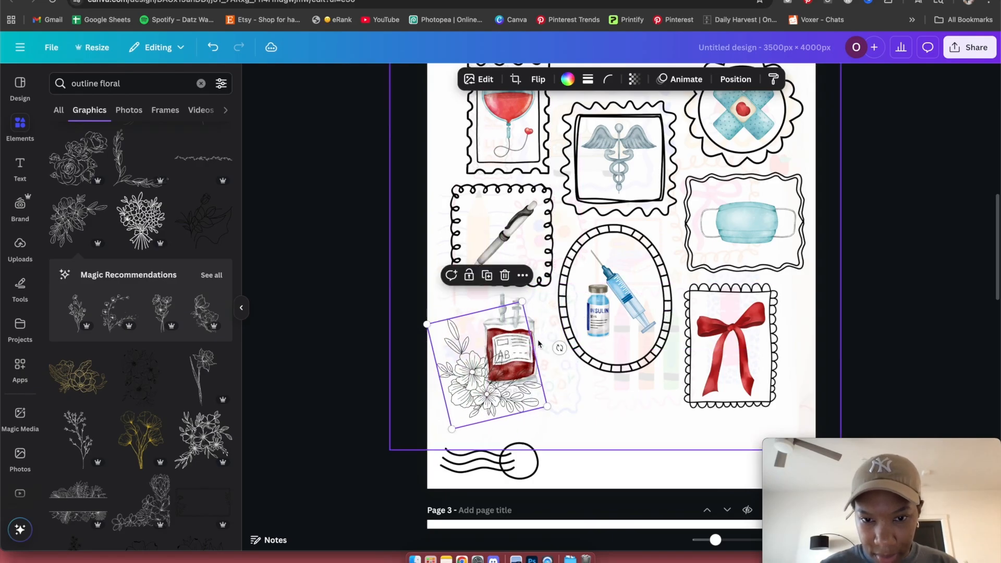
Shrink the blood bag to about 450 × 825 below the pen frame, and move the floral outline back around it.
mouse_move(510, 343)
left_mouse_down()
mouse_move(518, 338)
mouse_move(500, 354)
left_mouse_up()
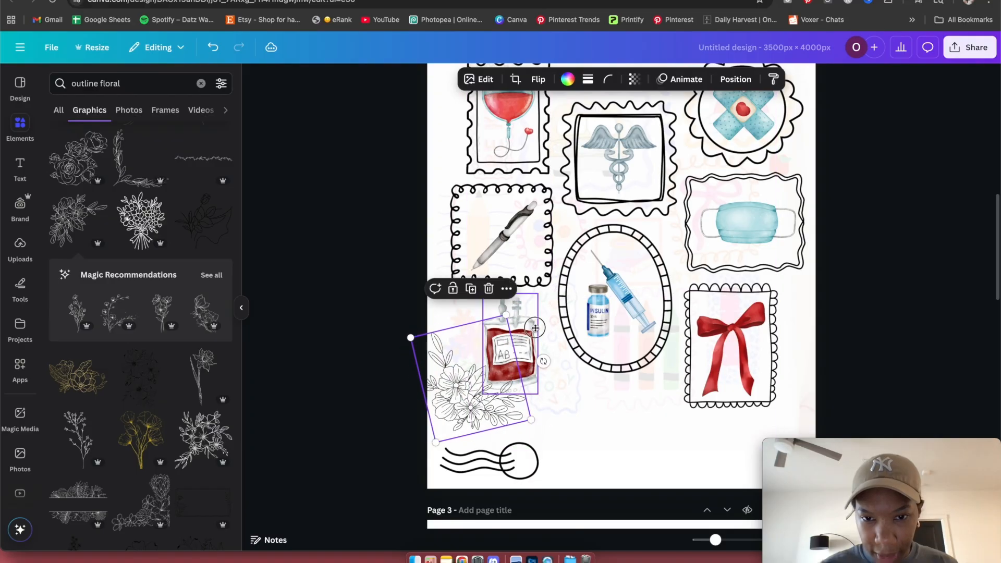
left_click(536, 332)
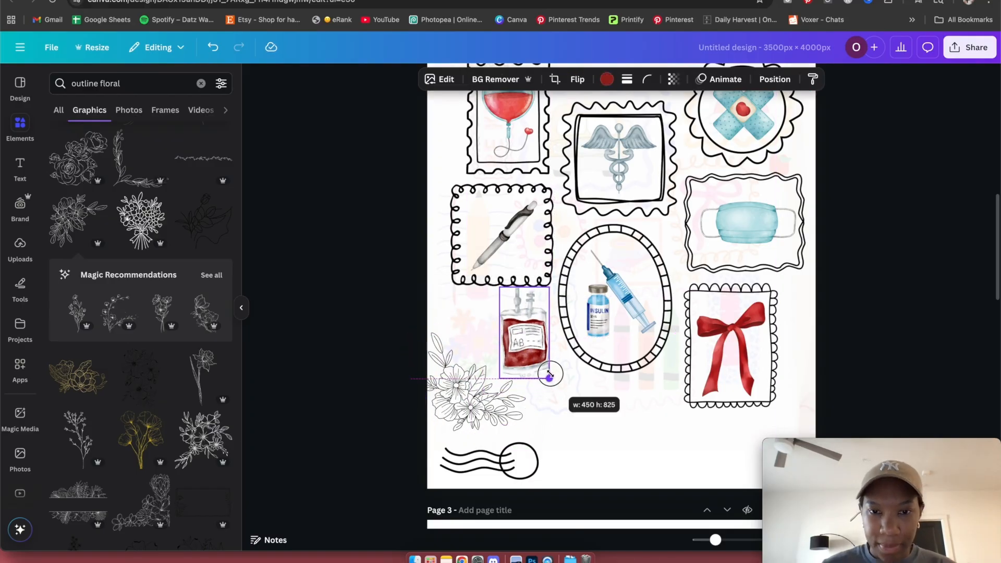
left_click_drag(475, 389, 510, 348)
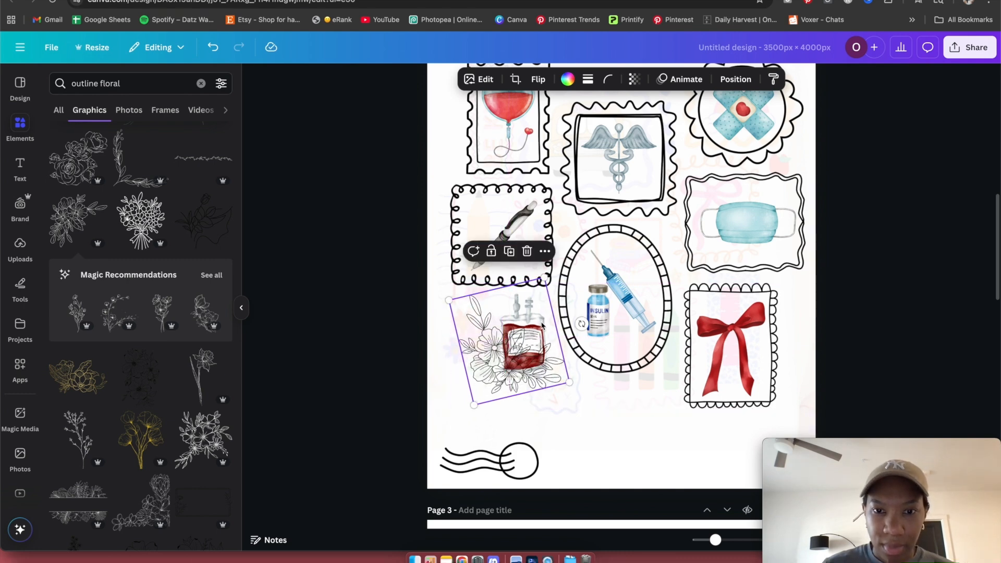
Send the floral outline to the back so it sits behind the blood bag.
left_click(736, 79)
left_click(170, 165)
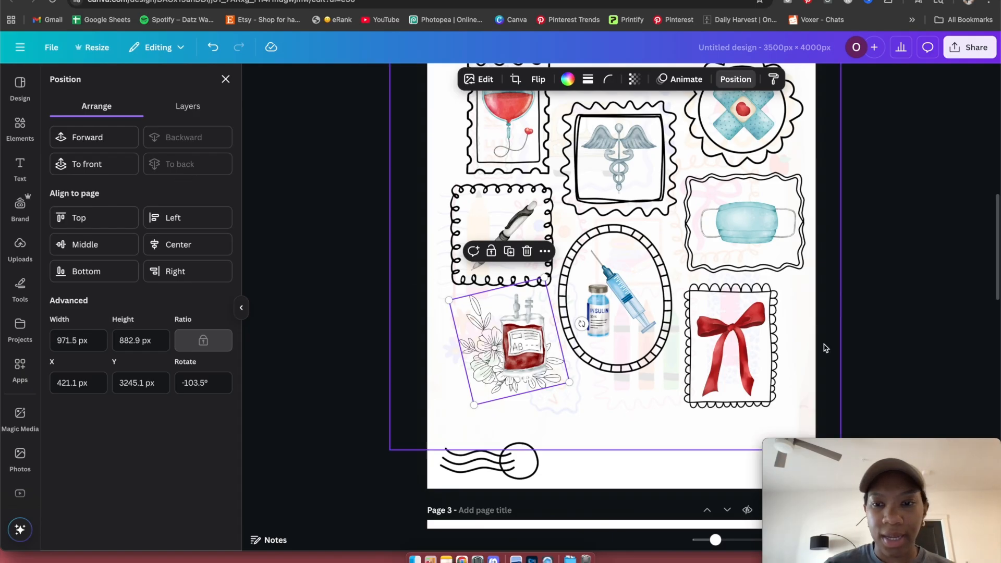
left_click(853, 307)
Recolor the stamp frame around the heart-shaped IV bag with the dark red sampled from the bow on page 2.
scroll(856, 311, "up", 2)
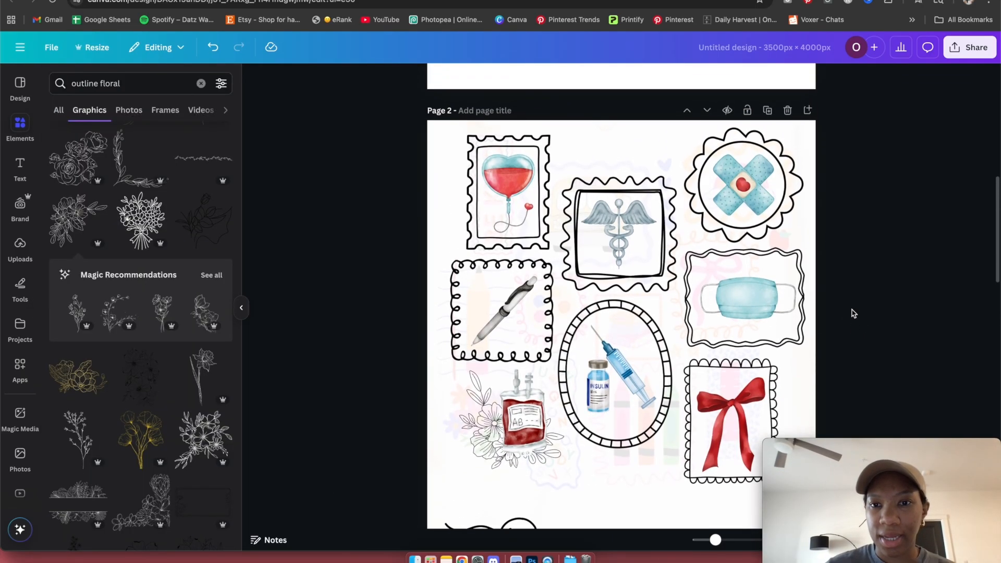
scroll(855, 311, "down", 2)
scroll(854, 314, "up", 2)
scroll(854, 314, "down", 2)
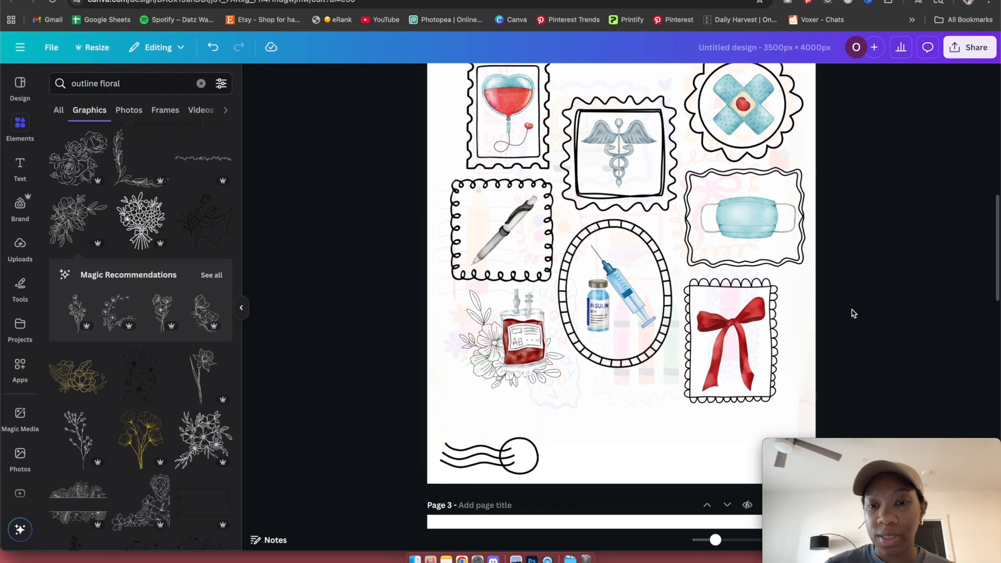
scroll(853, 313, "up", 2)
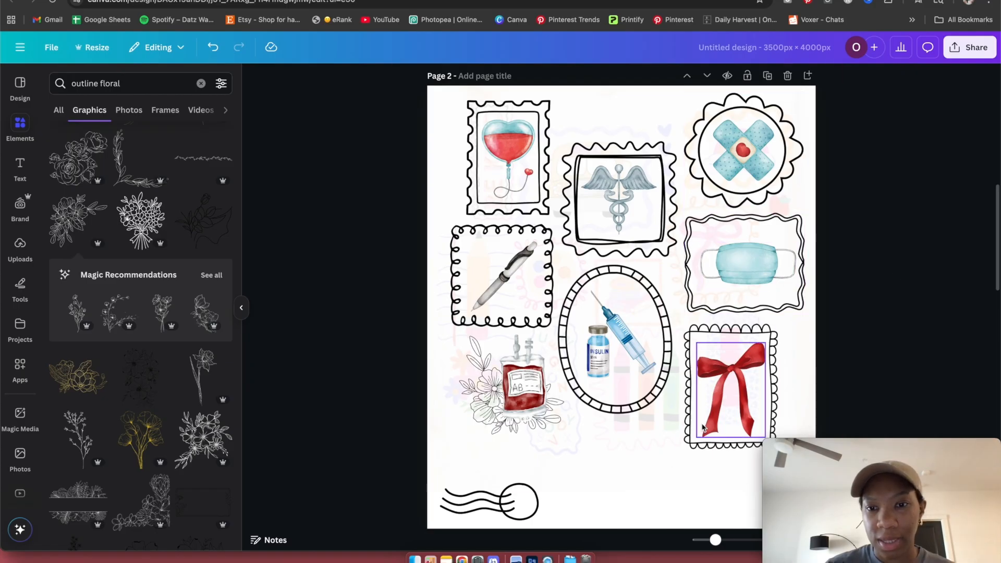
left_click(660, 450)
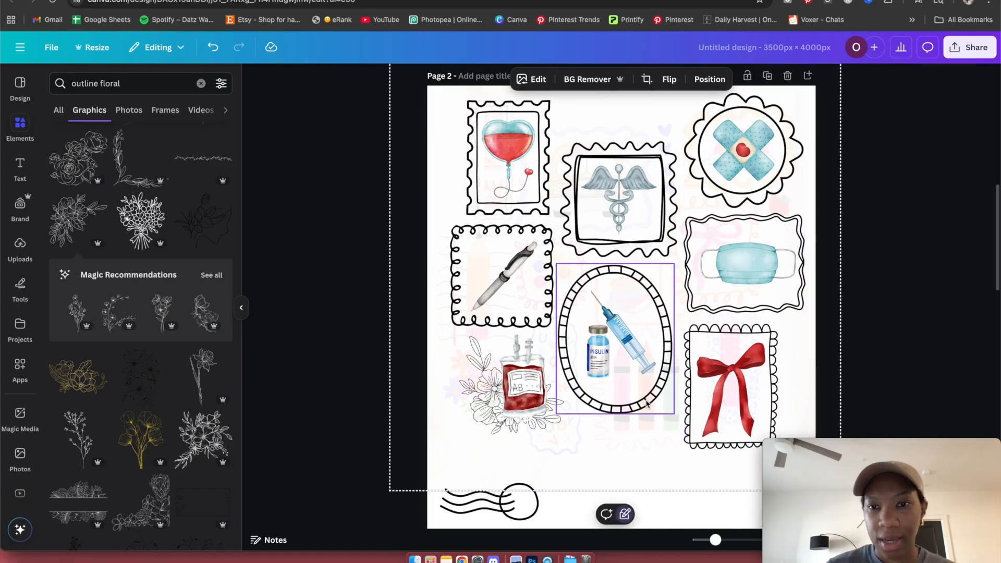
left_click(517, 166)
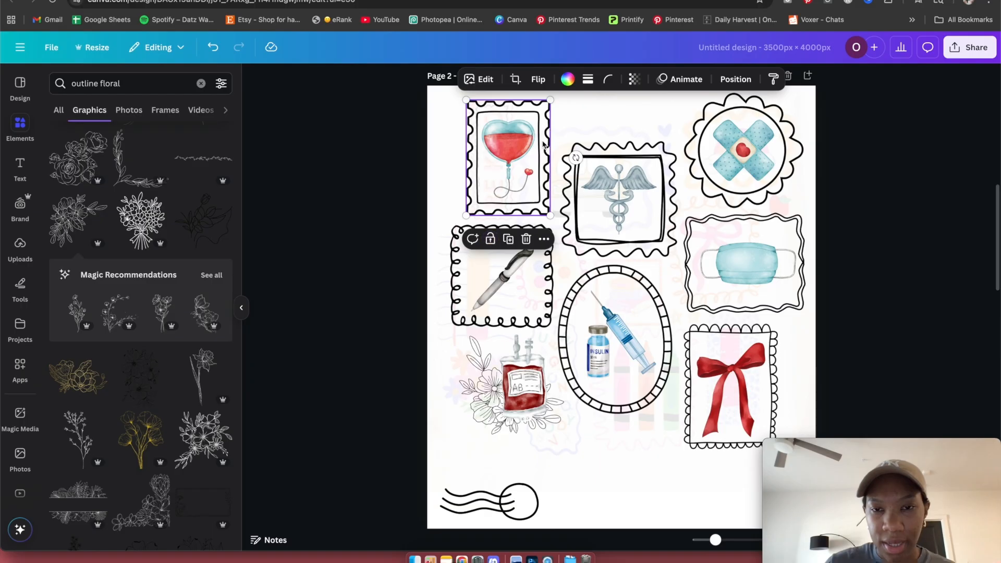
left_click(568, 79)
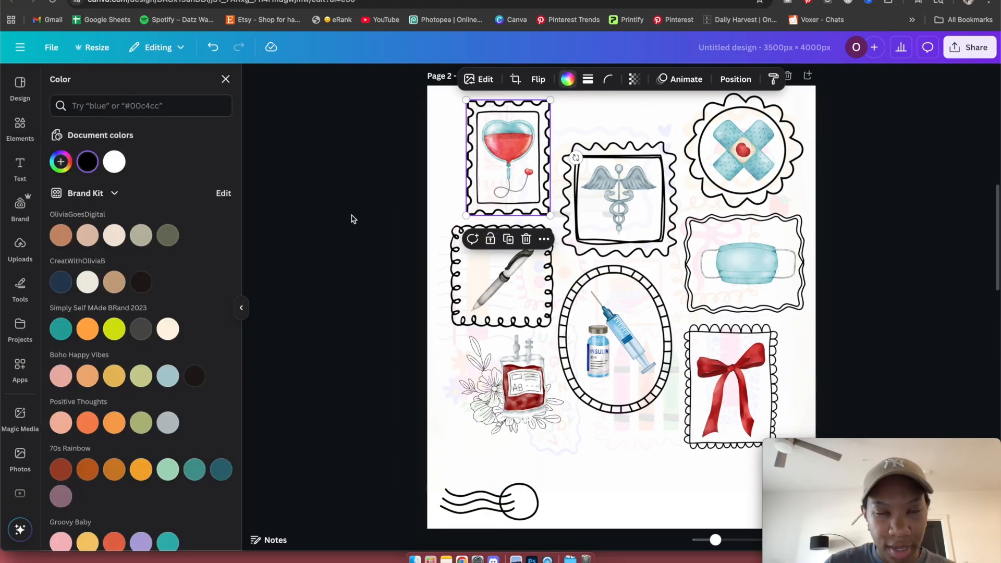
left_click(61, 162)
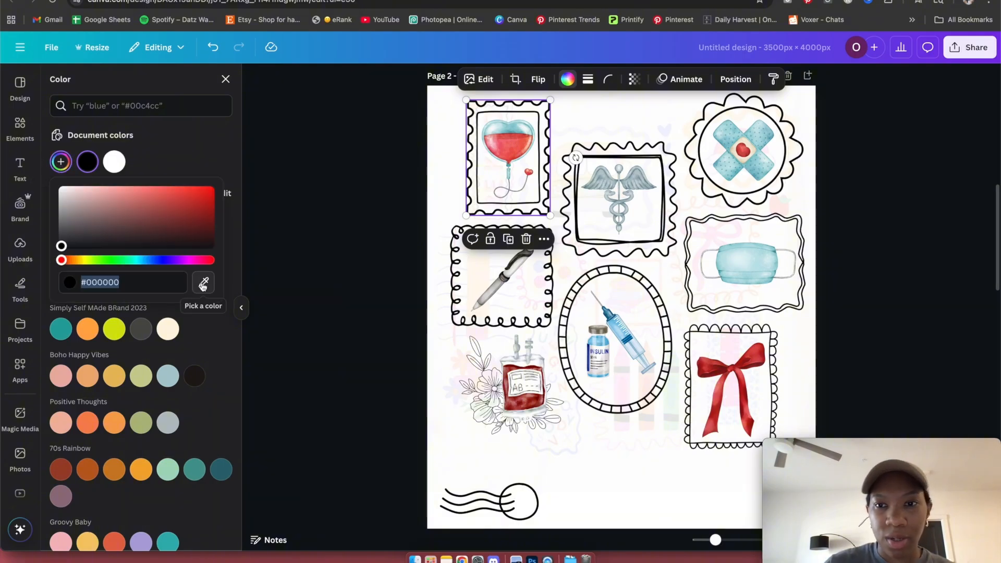
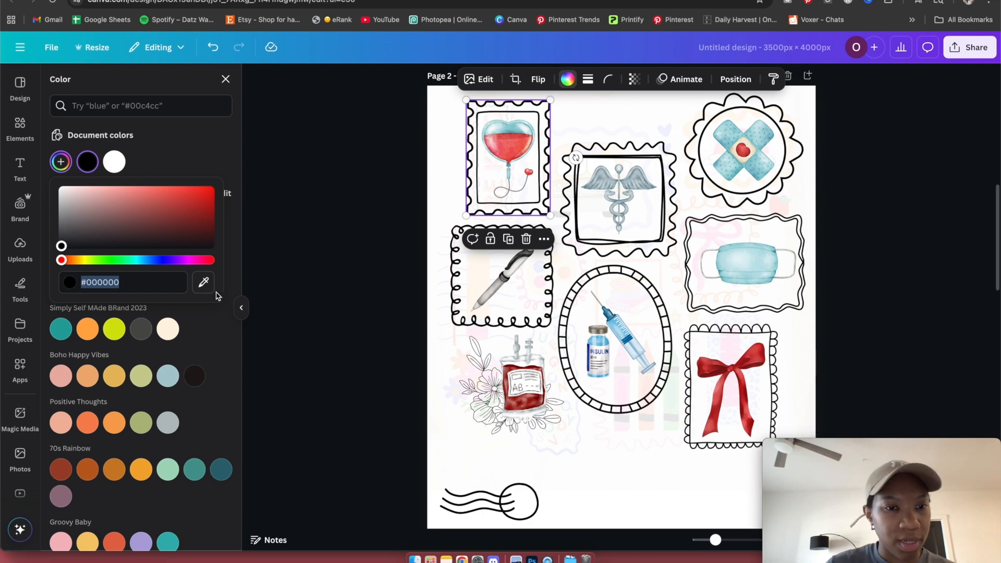
left_click(203, 282)
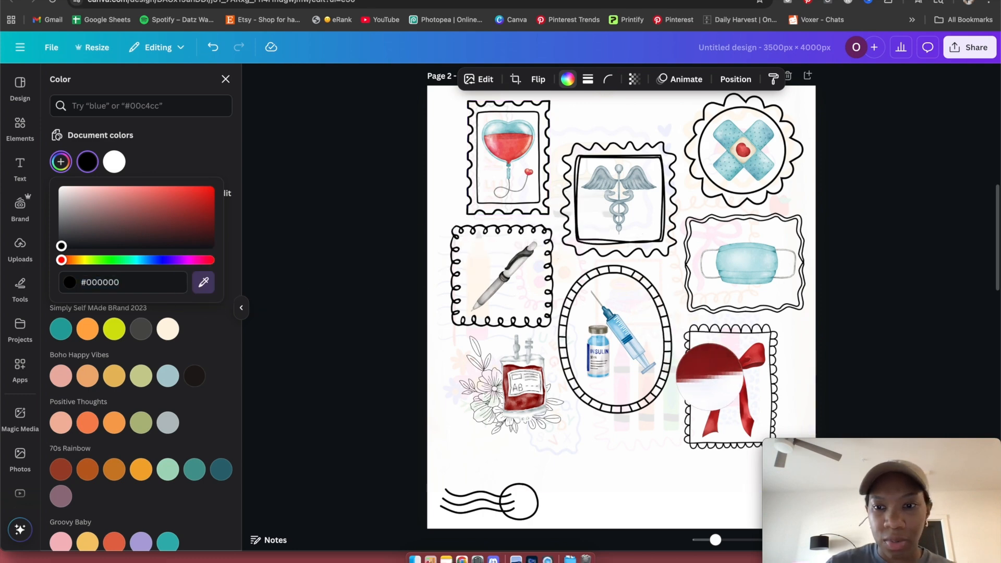
left_click(702, 370)
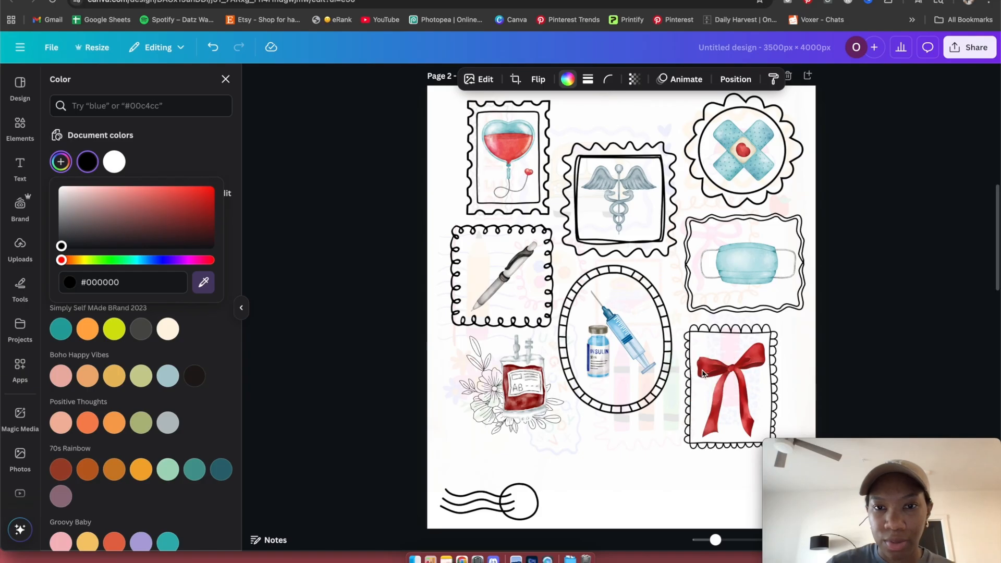
Recolor the caduceus stamp frame with the light blue sampled from the bandages, and darken it to #2F6772.
left_click(614, 152)
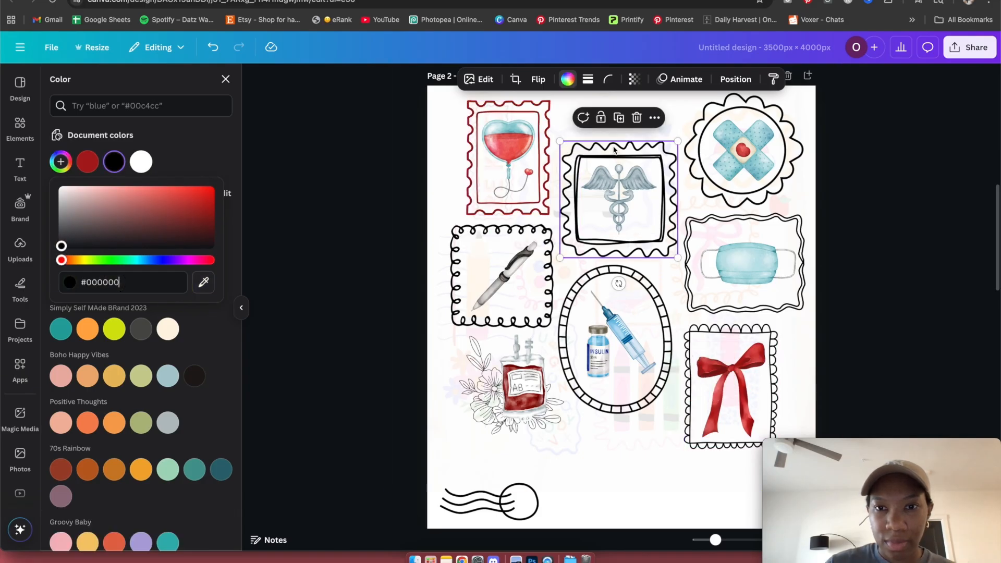
left_click(141, 148)
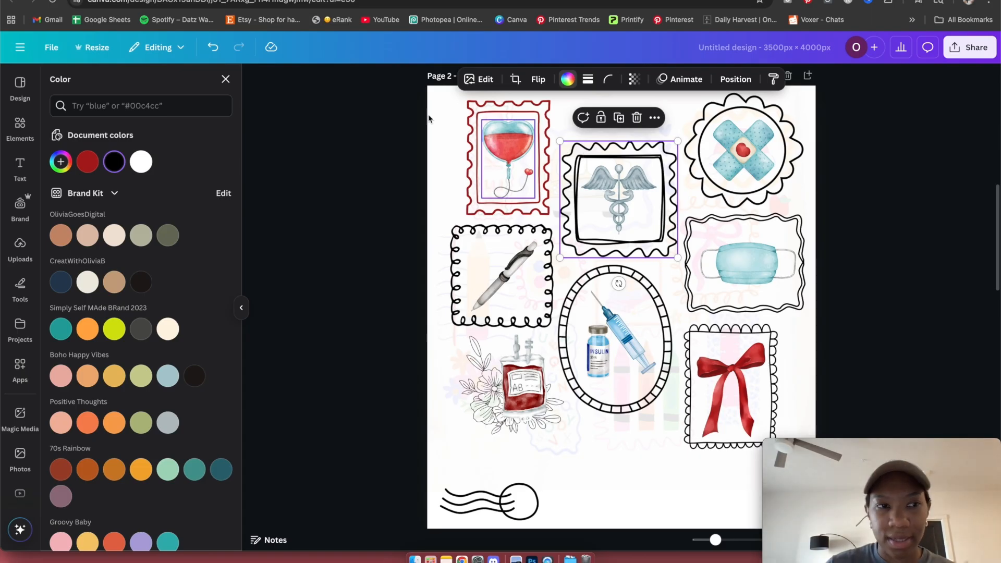
left_click(62, 162)
left_click(204, 283)
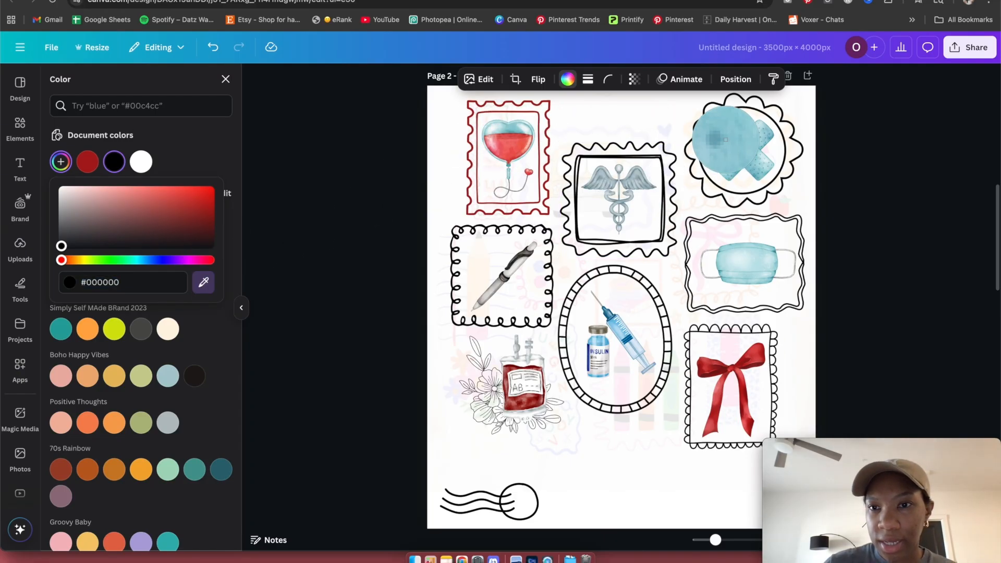
left_click(726, 139)
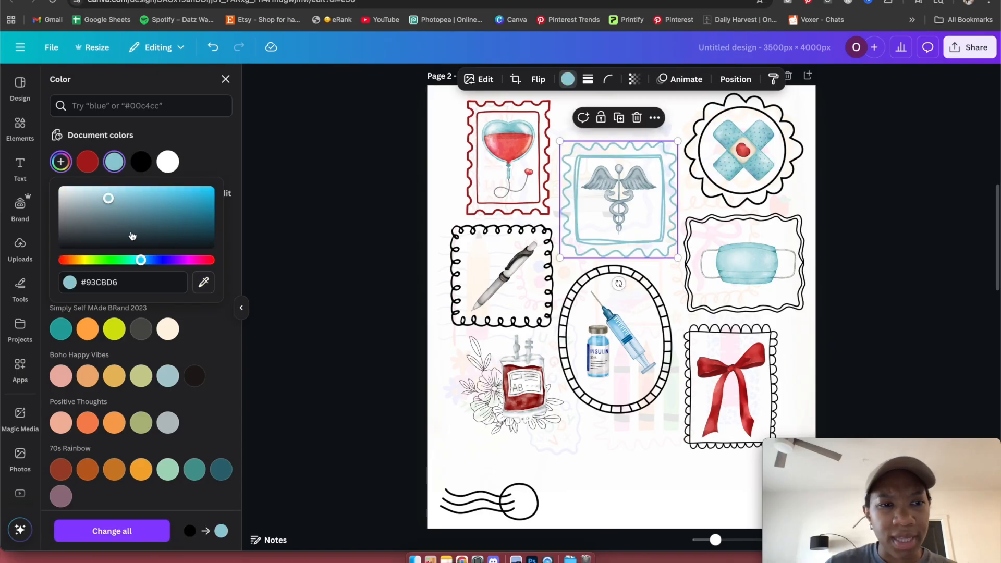
left_click_drag(110, 203, 151, 223)
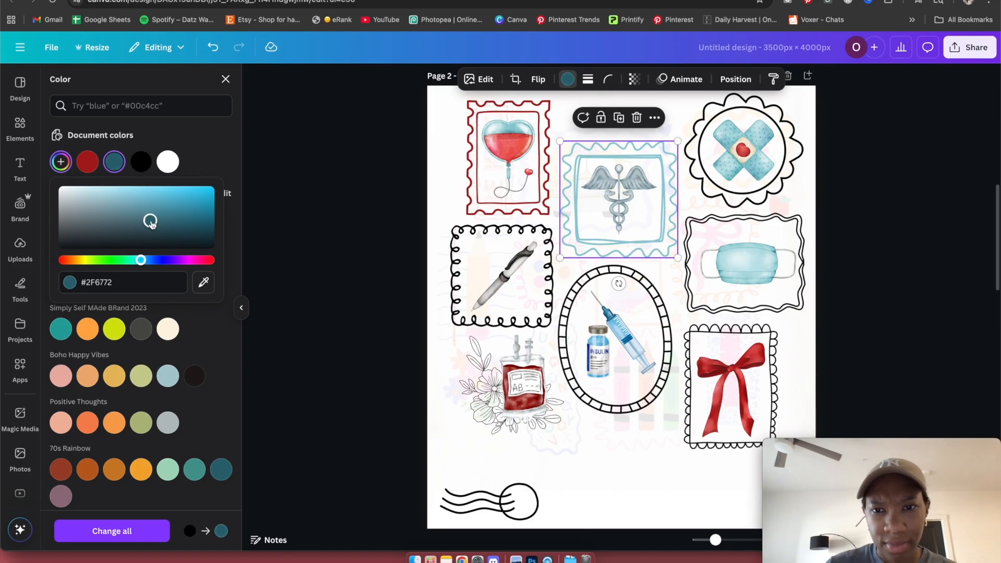
double_click(332, 255)
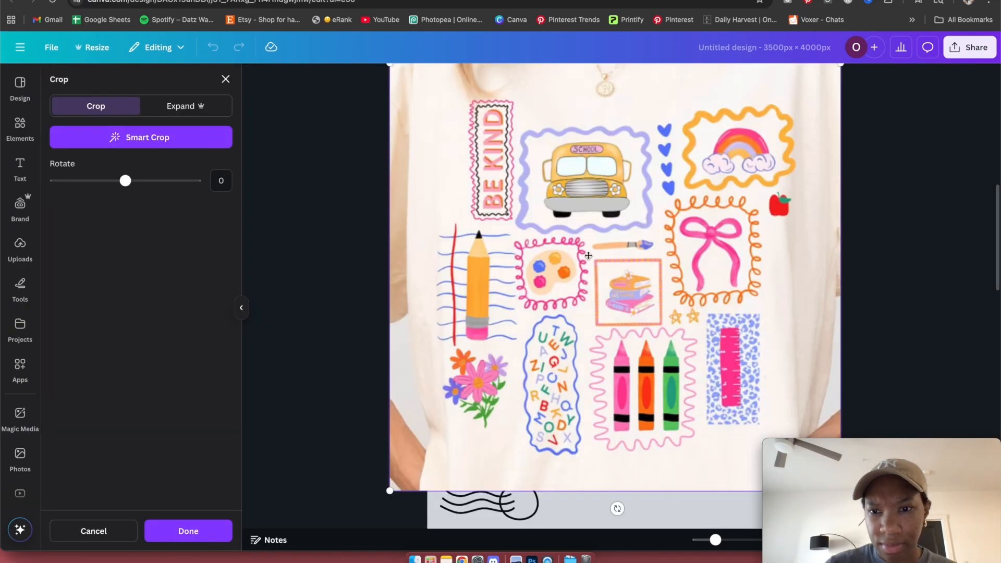
left_click(905, 240)
left_click(906, 239)
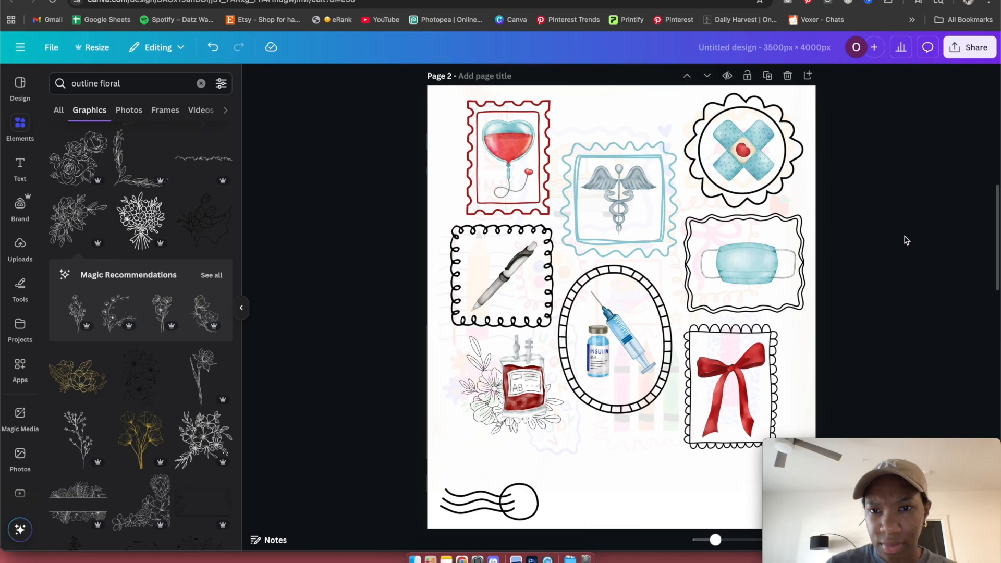
left_click(671, 157)
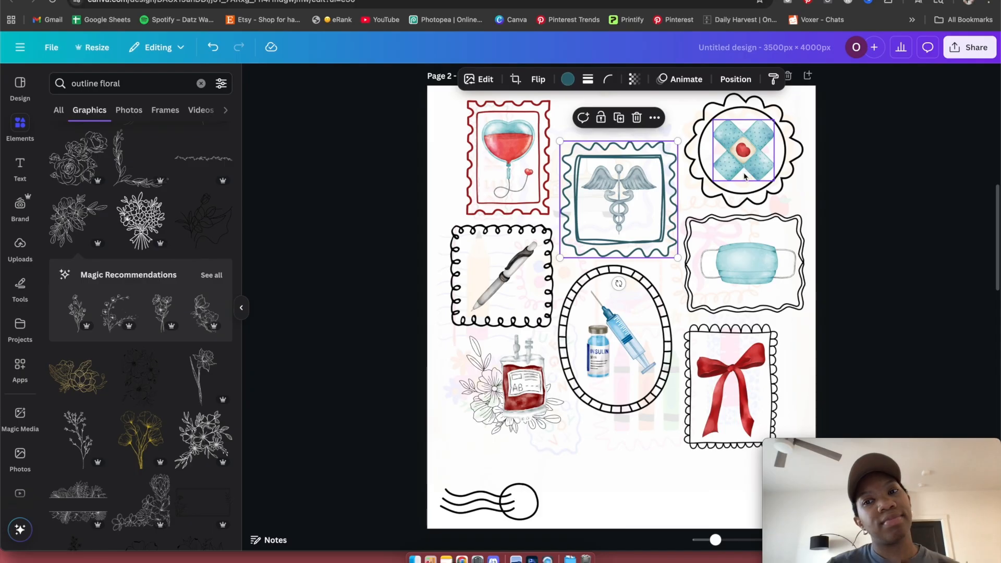
Recolor the scalloped round frame around the bandages with the teal #7CBFC5 sampled from the face mask.
left_click(707, 190)
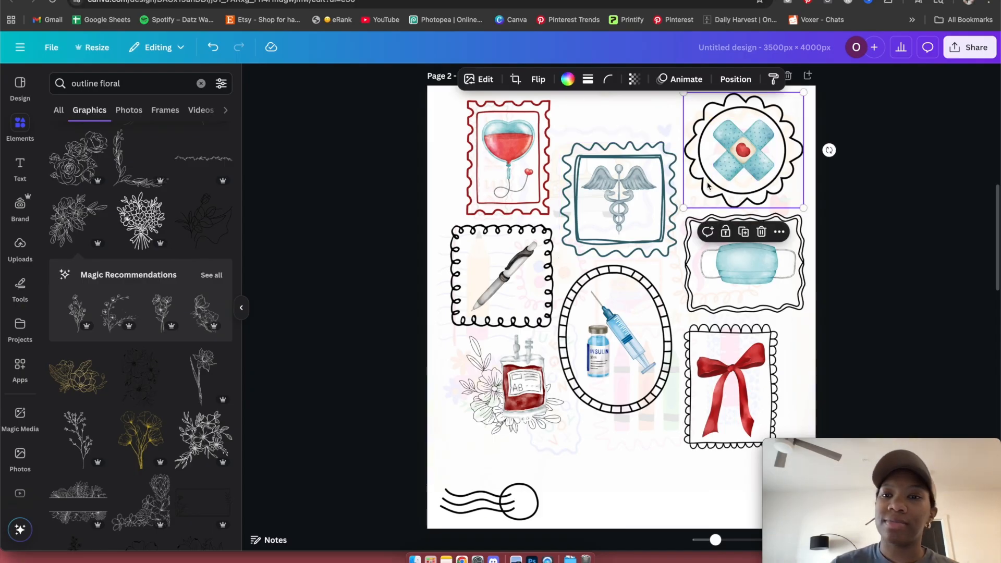
left_click(568, 81)
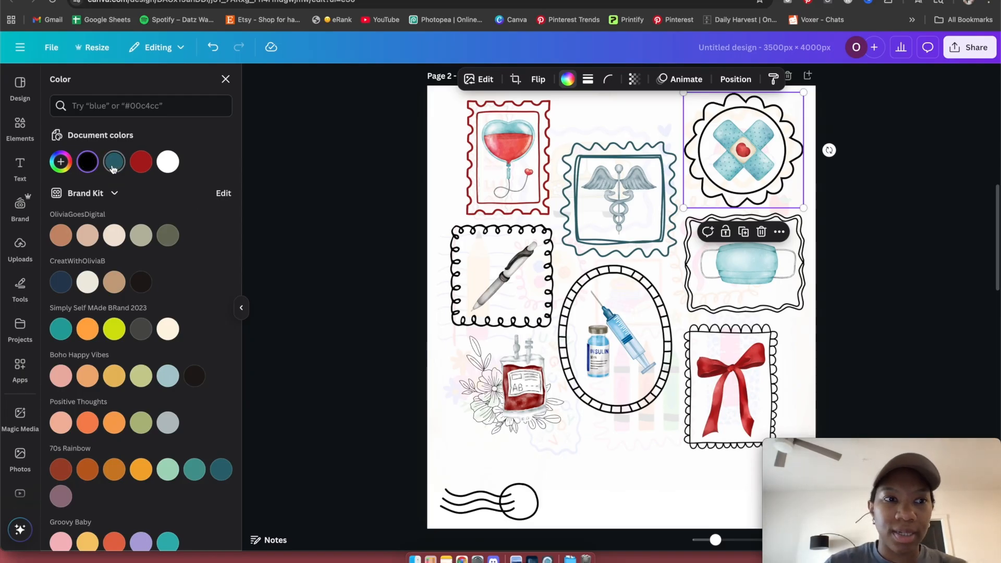
left_click(61, 162)
left_click(204, 282)
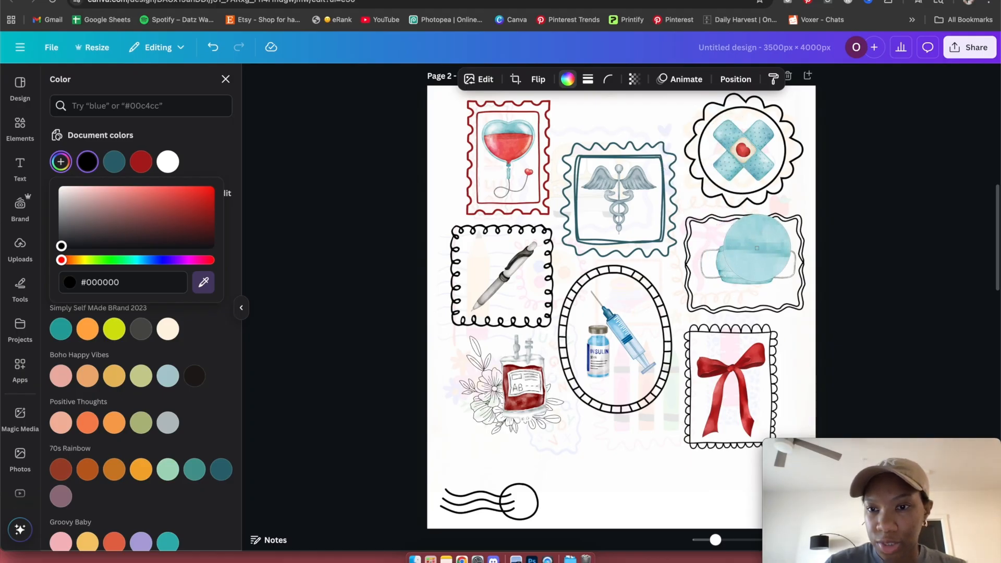
left_click(758, 248)
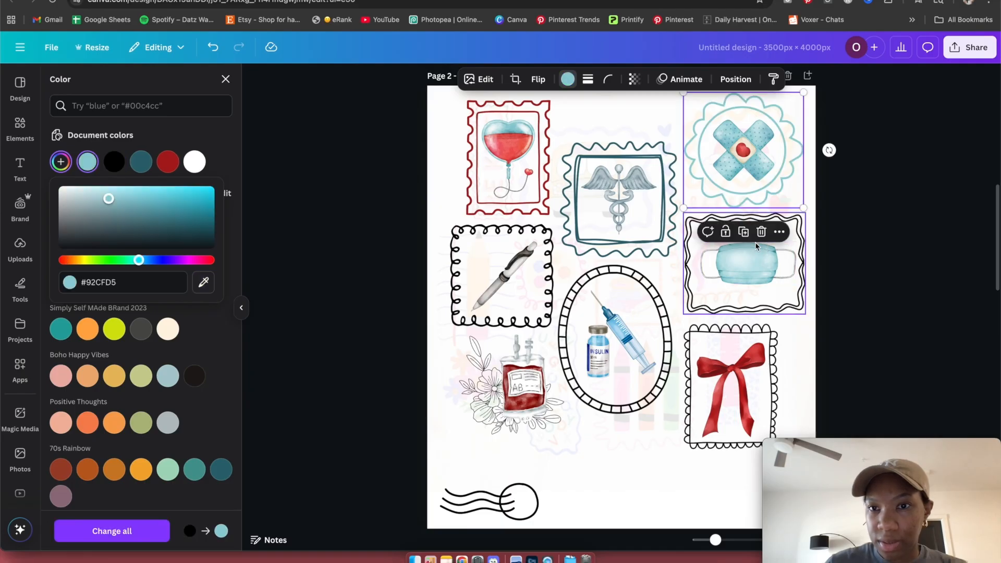
left_click(202, 287)
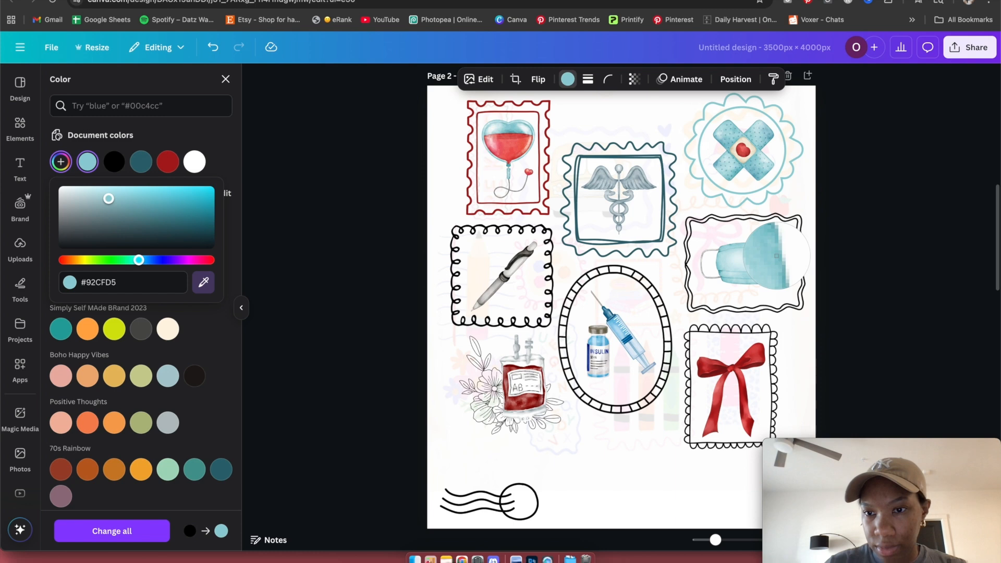
left_click(762, 254)
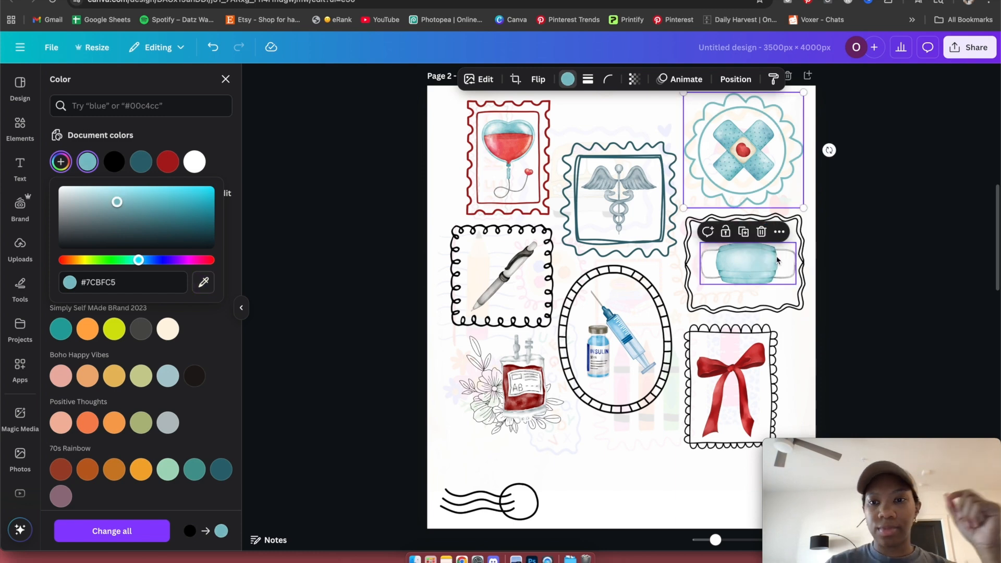
left_click(885, 208)
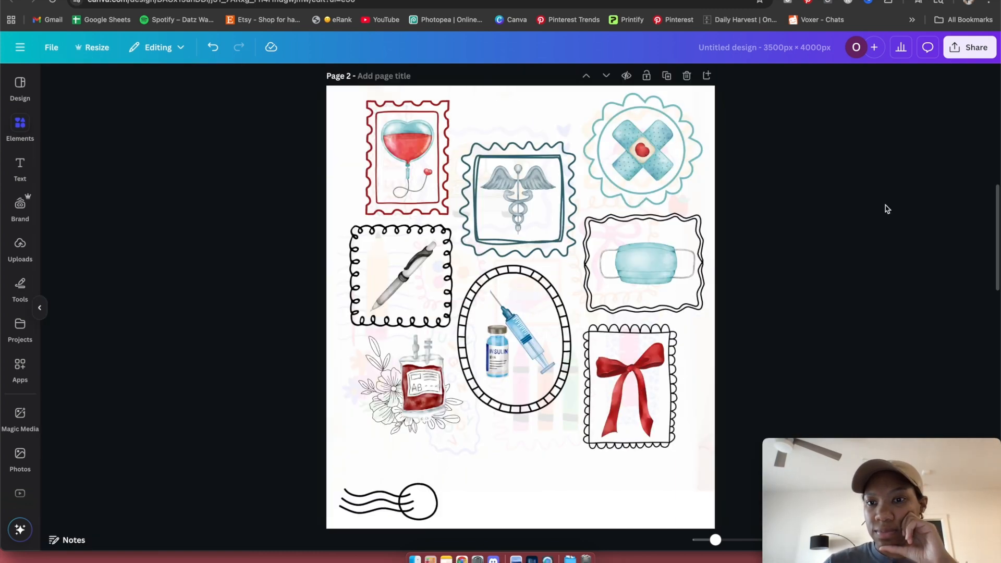
Copy the red style of the IV bag's stamp frame onto the wavy frame around the face mask.
left_click(776, 224)
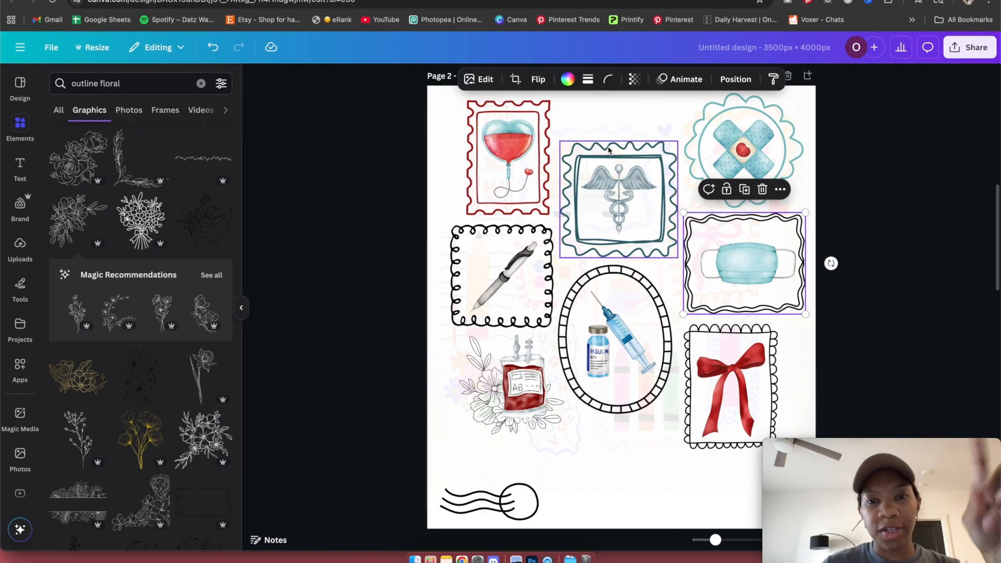
left_click(543, 115)
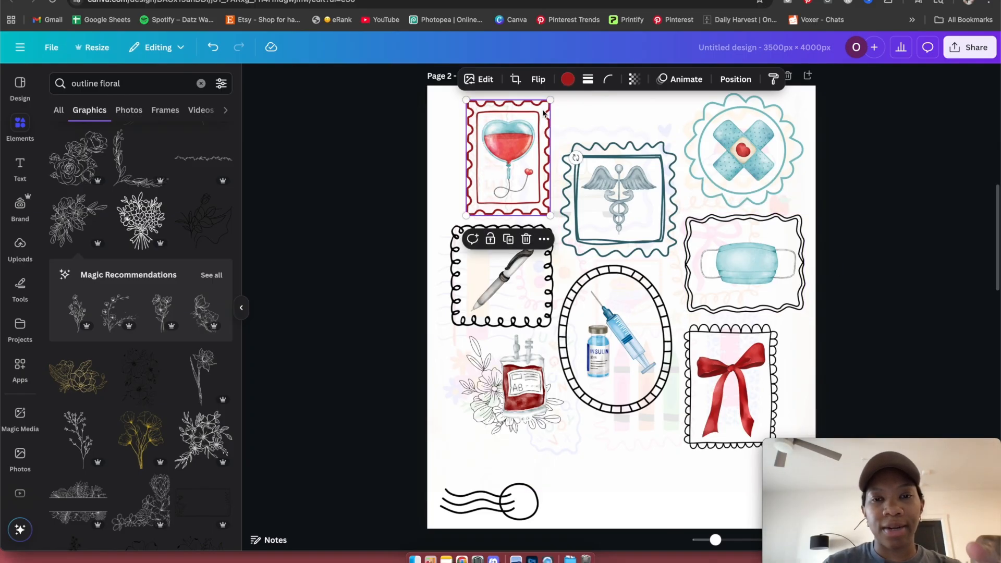
left_click(773, 79)
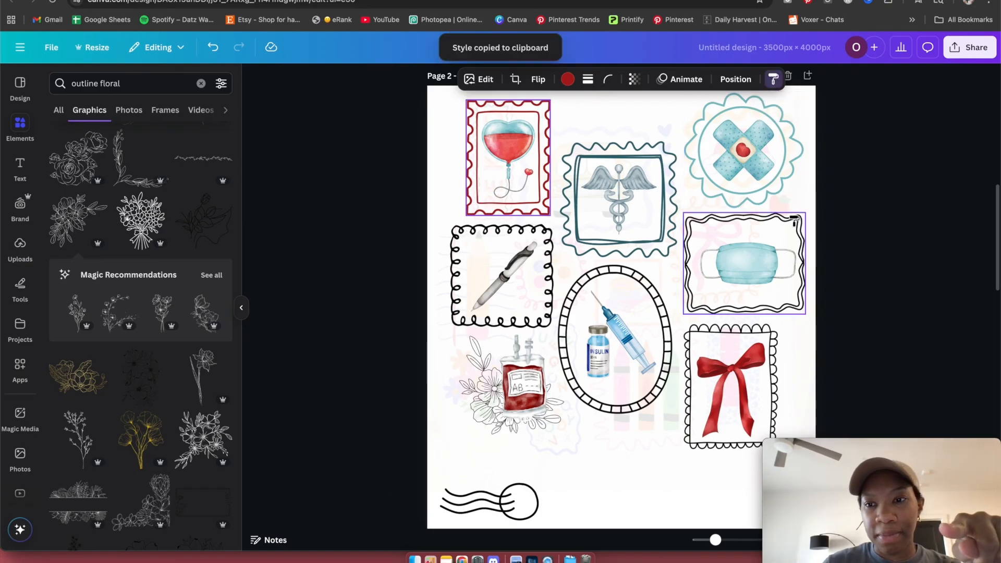
left_click(796, 225)
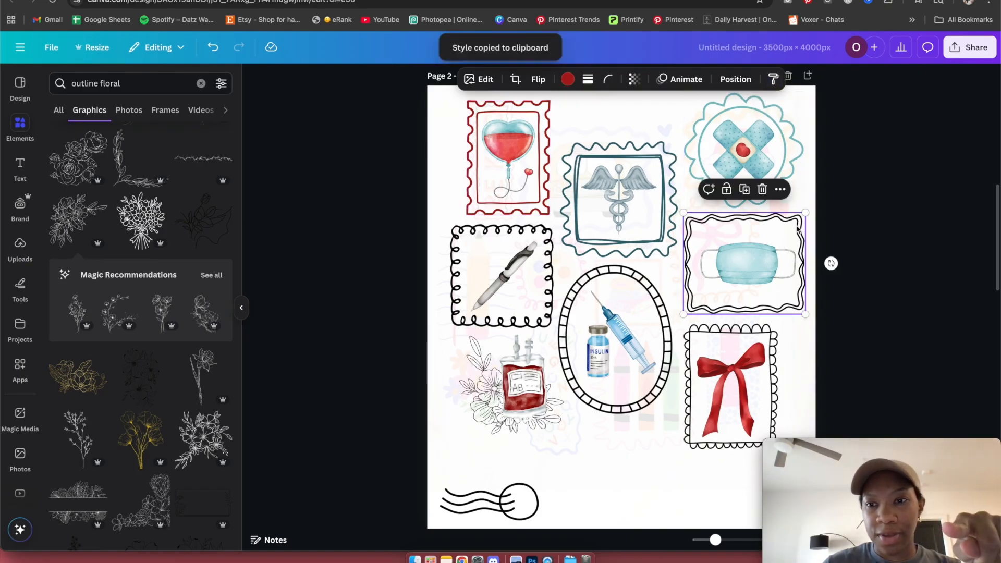
left_click(927, 170)
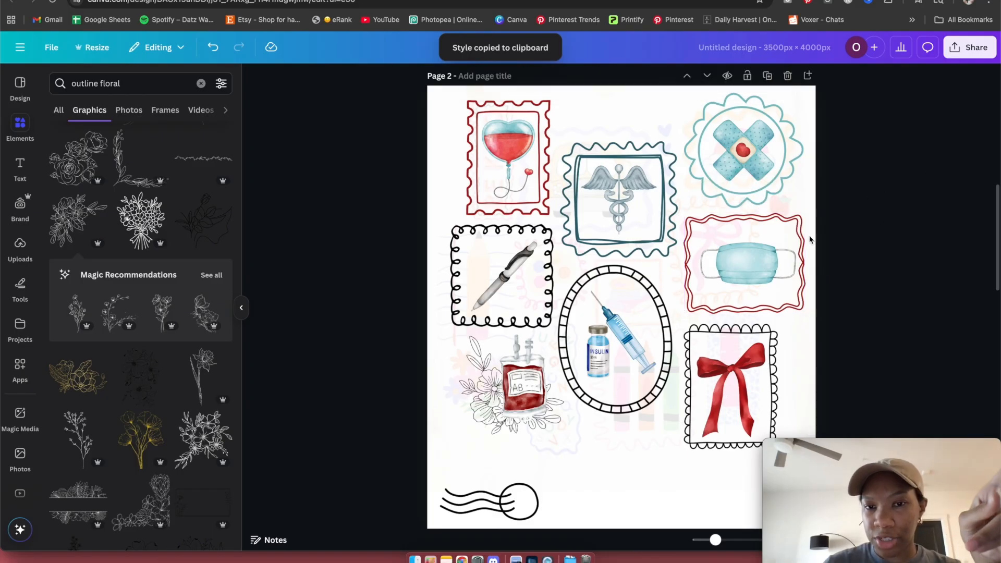
Recolor the frames around the pen and the bow with the dark teal #2F6772, and the syringe's oval frame with gray #6B6B6B.
left_click(548, 264)
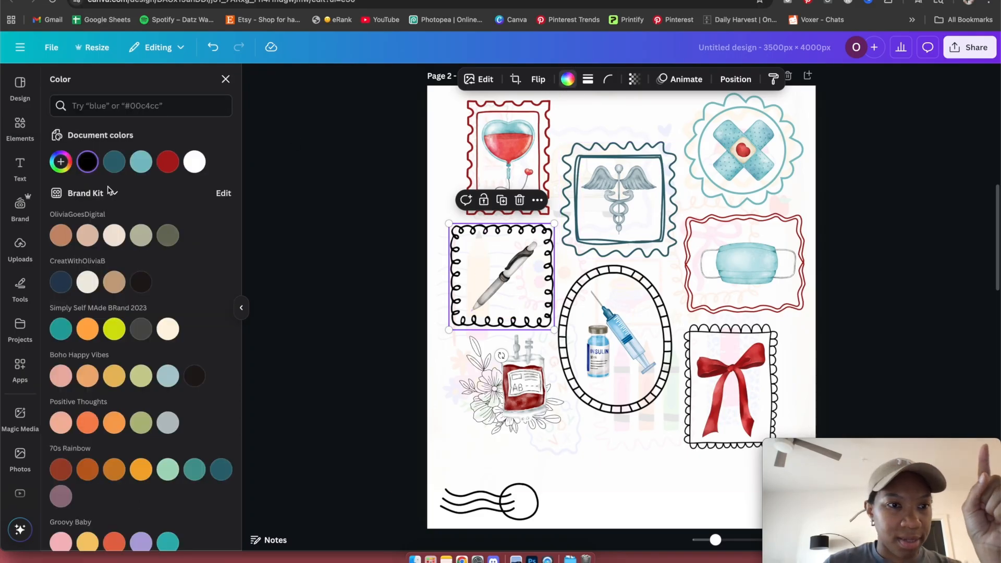
left_click(115, 168)
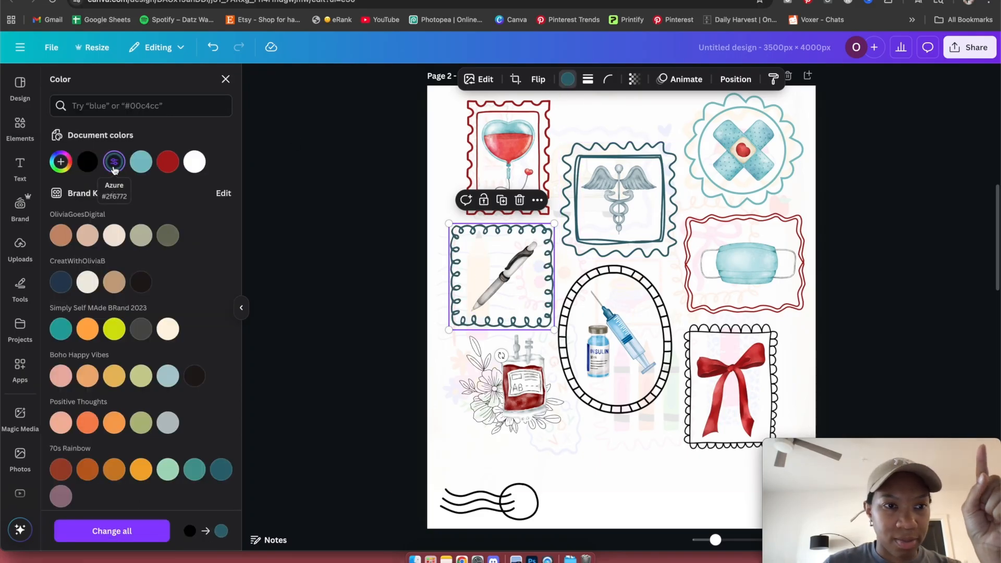
left_click(643, 286)
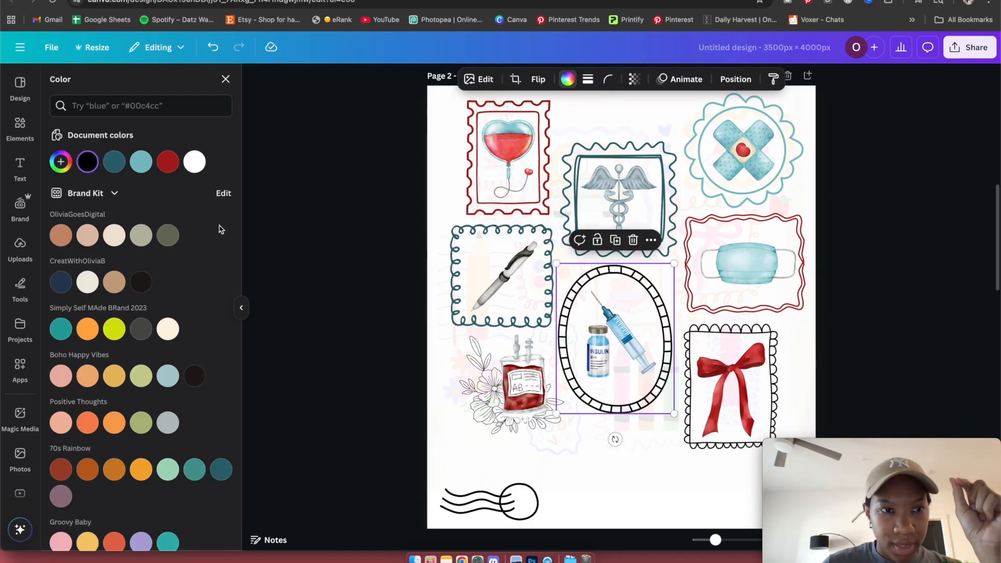
left_click(67, 164)
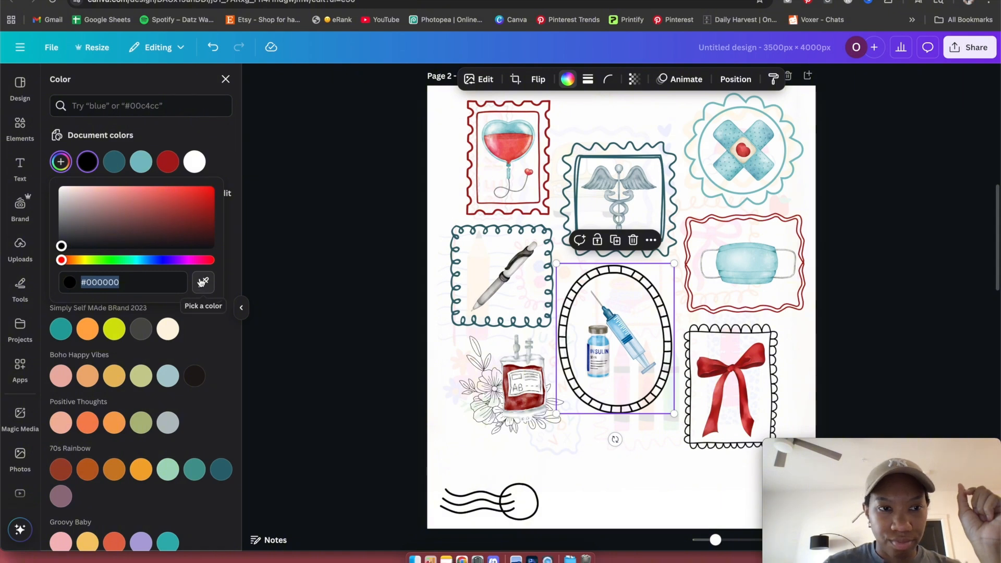
left_click_drag(61, 246, 53, 224)
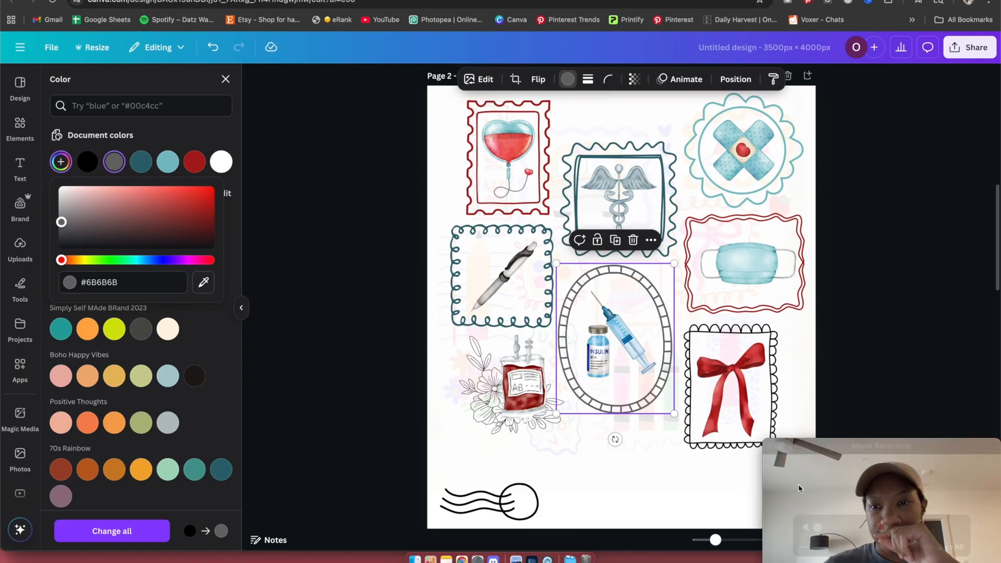
left_click(702, 338)
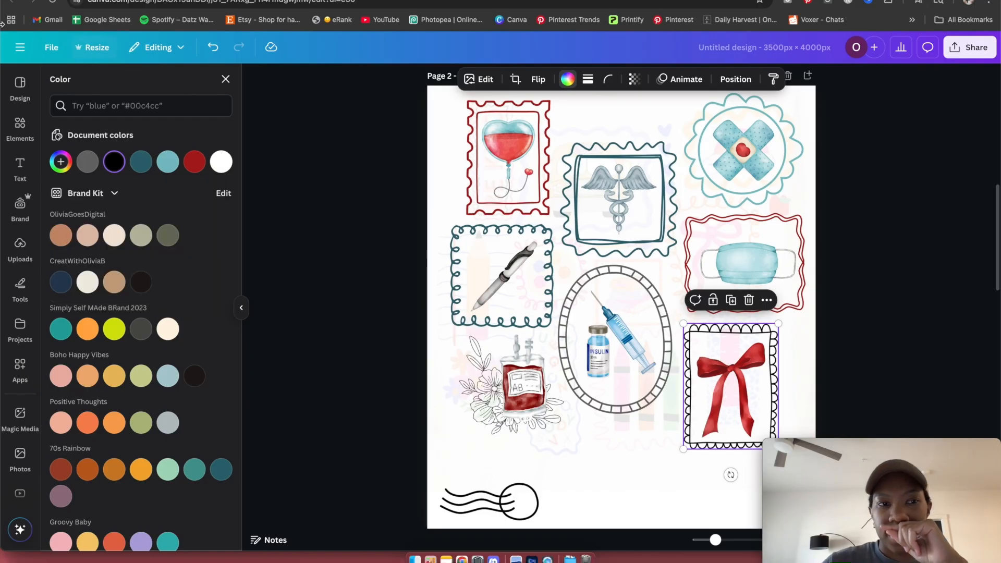
left_click(137, 160)
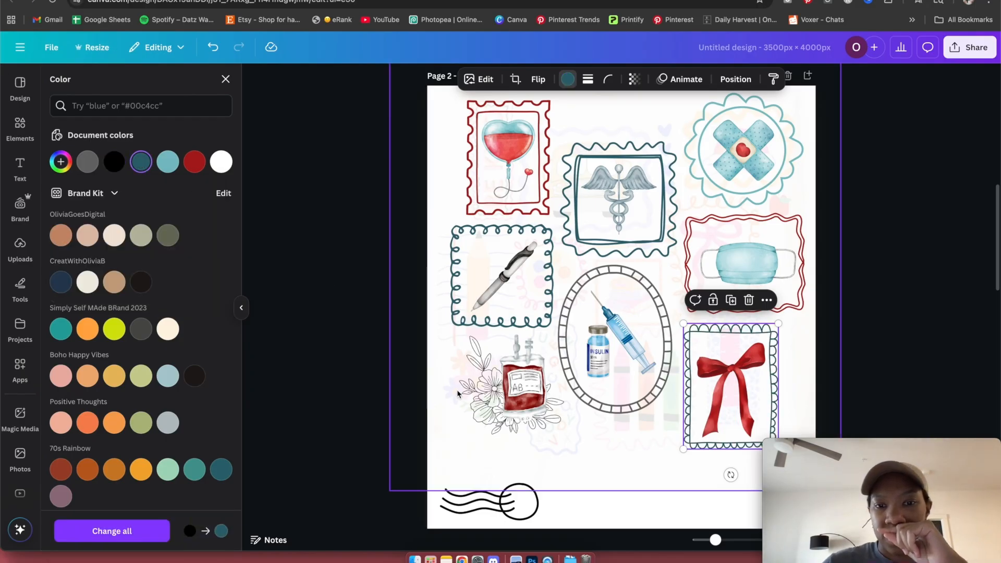
Unlock the faint reference image behind the page 2 design and delete it.
left_click(485, 405)
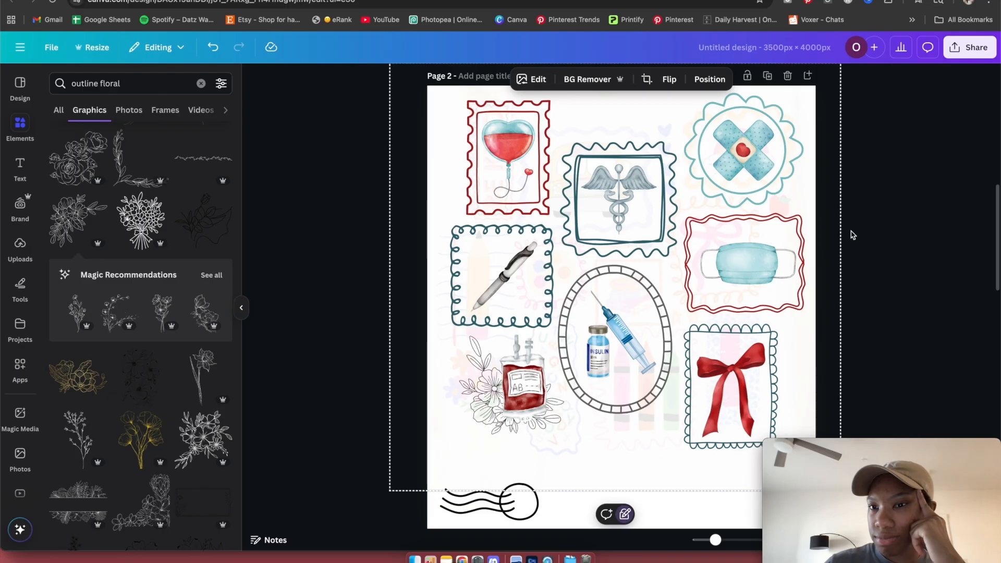
left_click(496, 394)
left_click(486, 389)
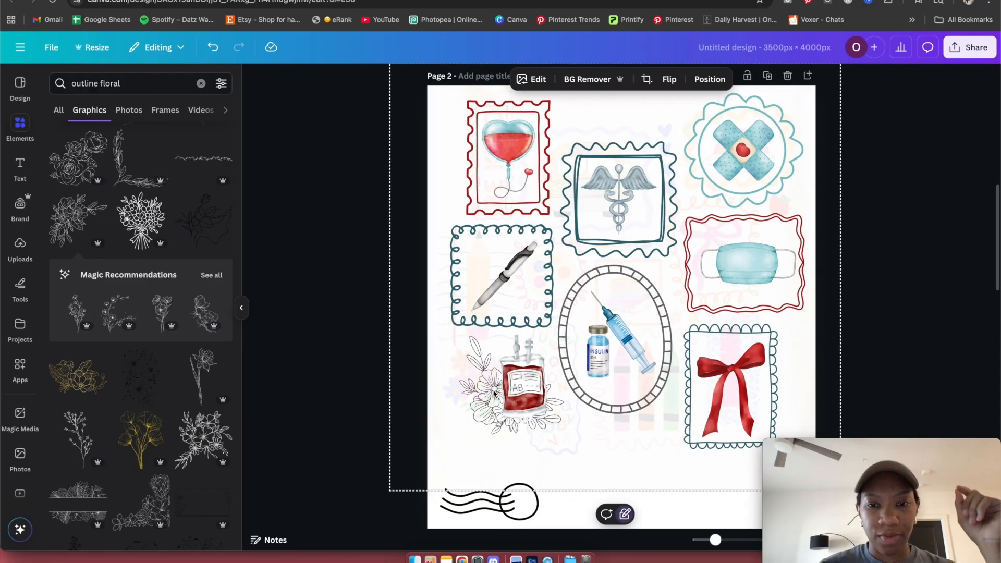
left_click(452, 373)
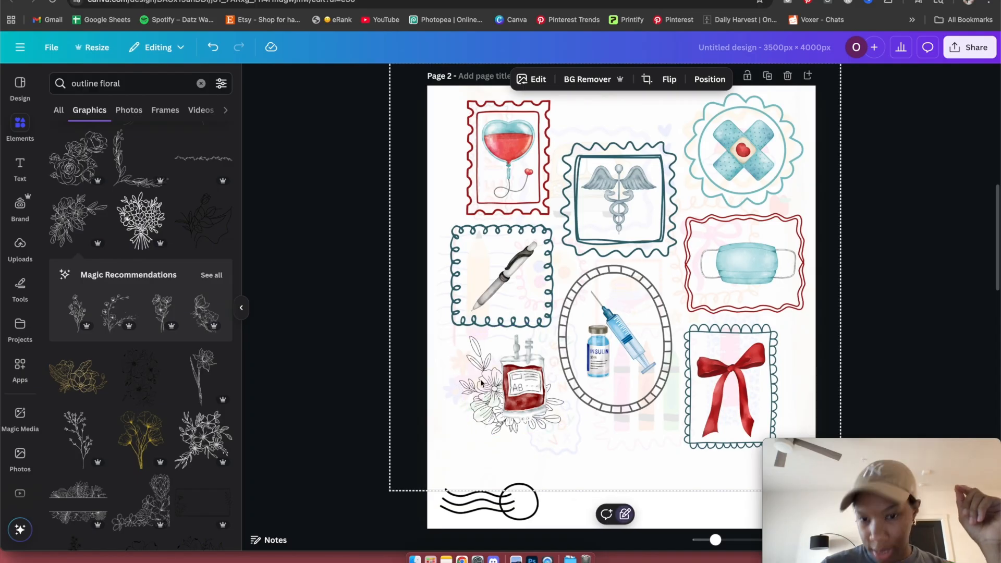
scroll(836, 393, "down", 3)
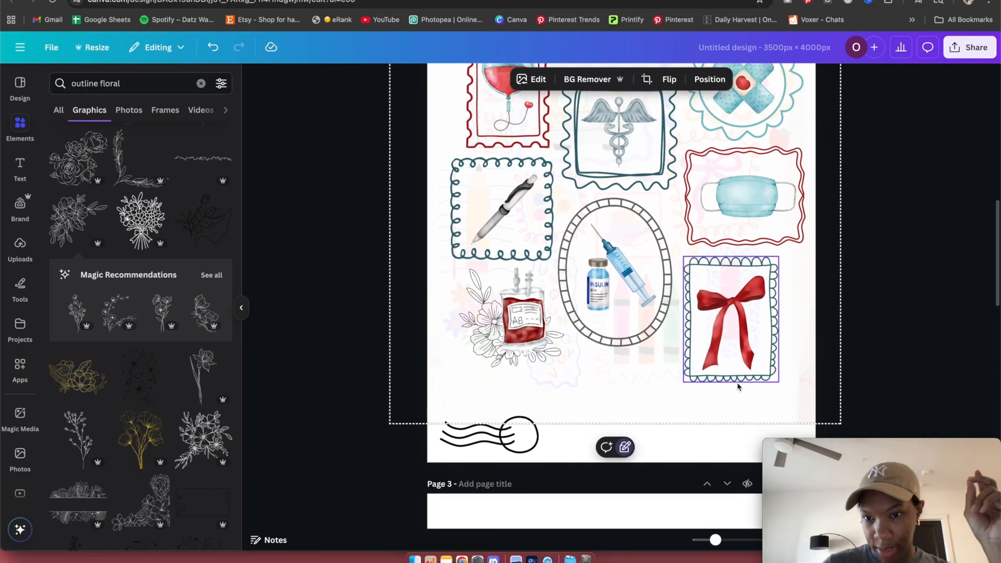
left_click(625, 448)
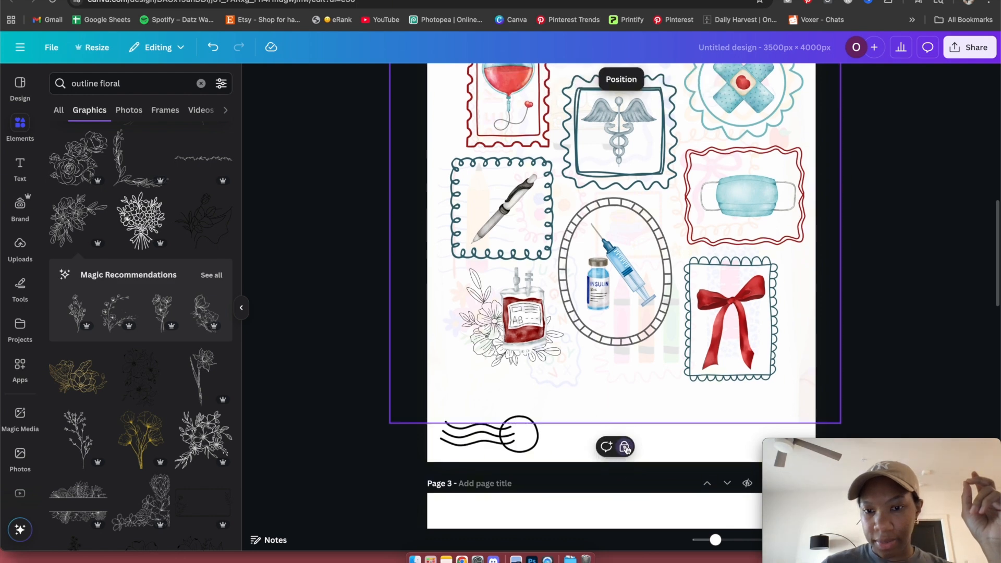
left_click(626, 447)
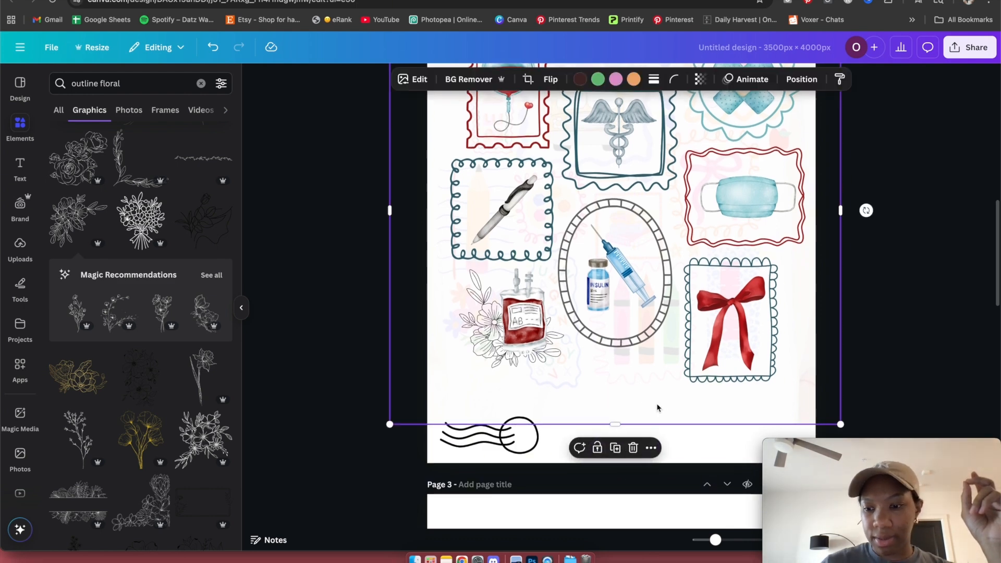
key("Delete")
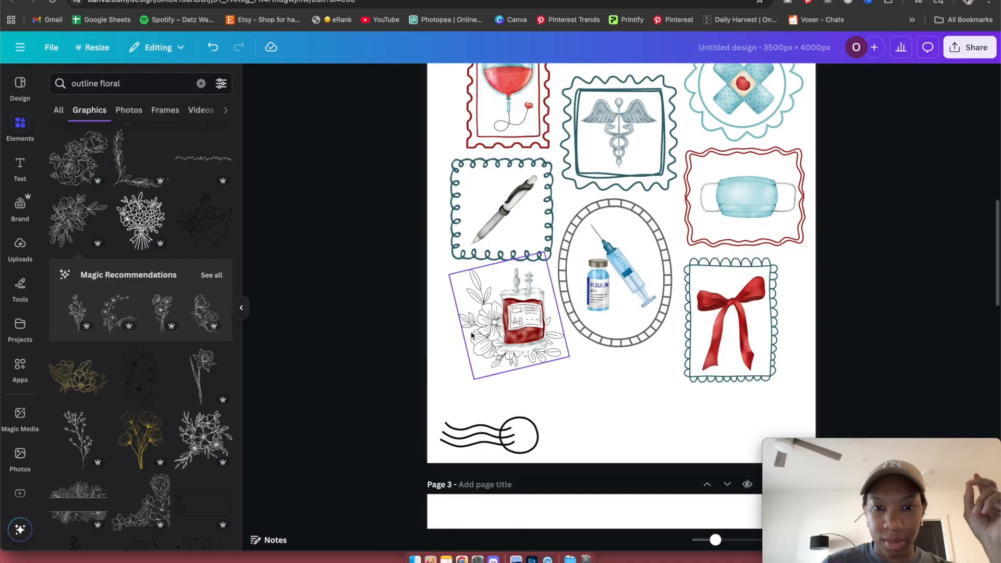
Apply an Outline shadow effect to the floral graphic behind the blood bag and reduce the outline's size.
left_click(528, 191)
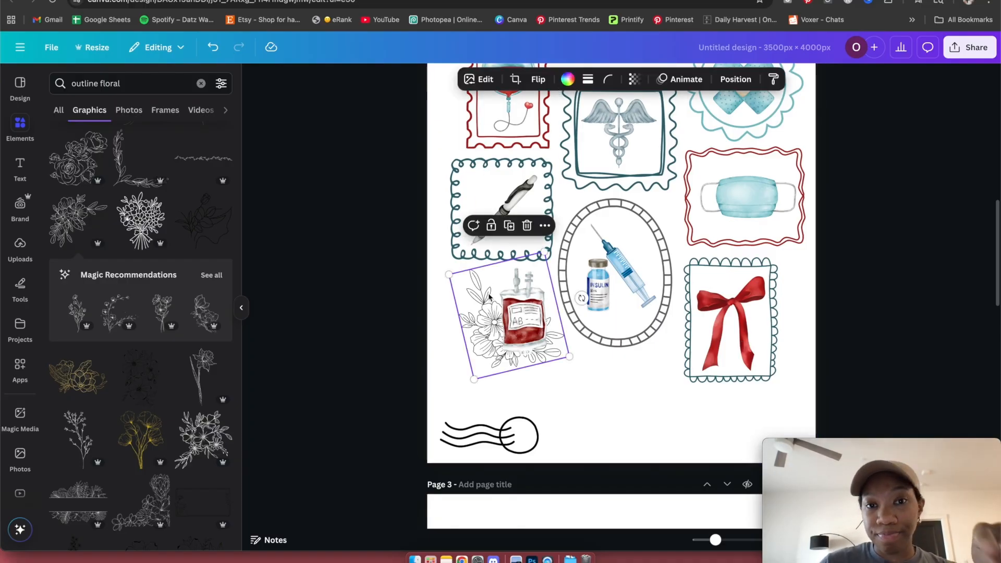
left_click(484, 80)
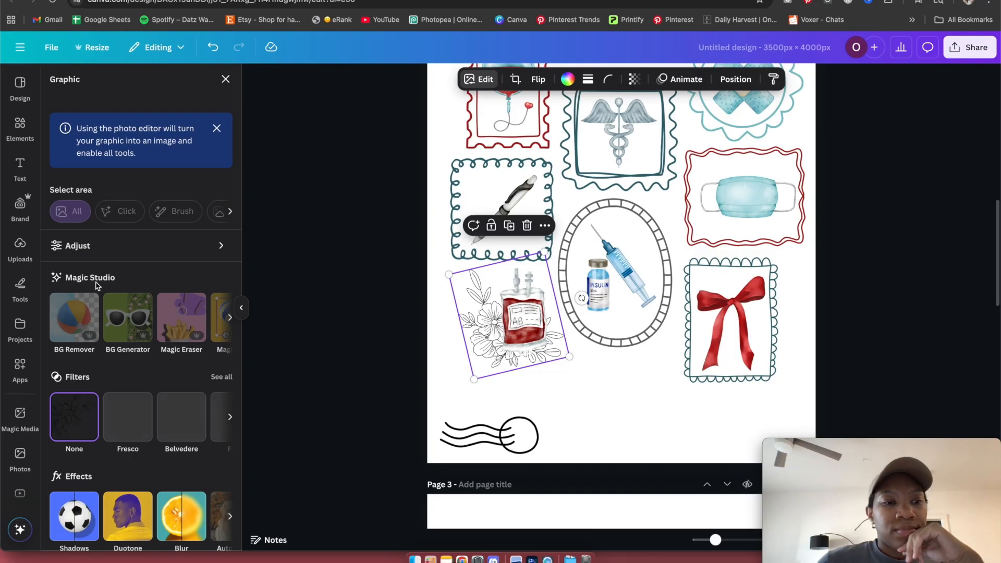
scroll(120, 324, "down", 3)
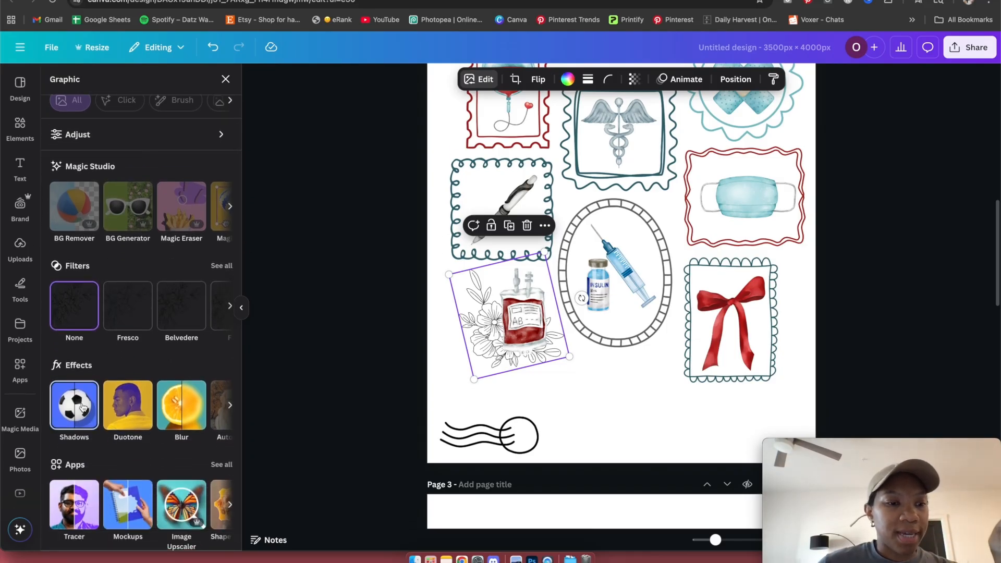
left_click(80, 410)
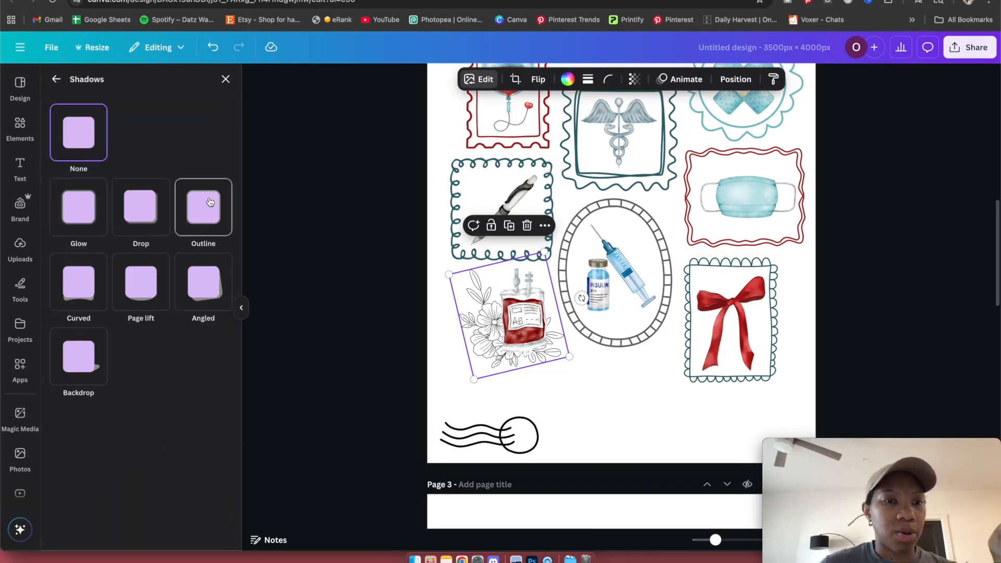
left_click(210, 202)
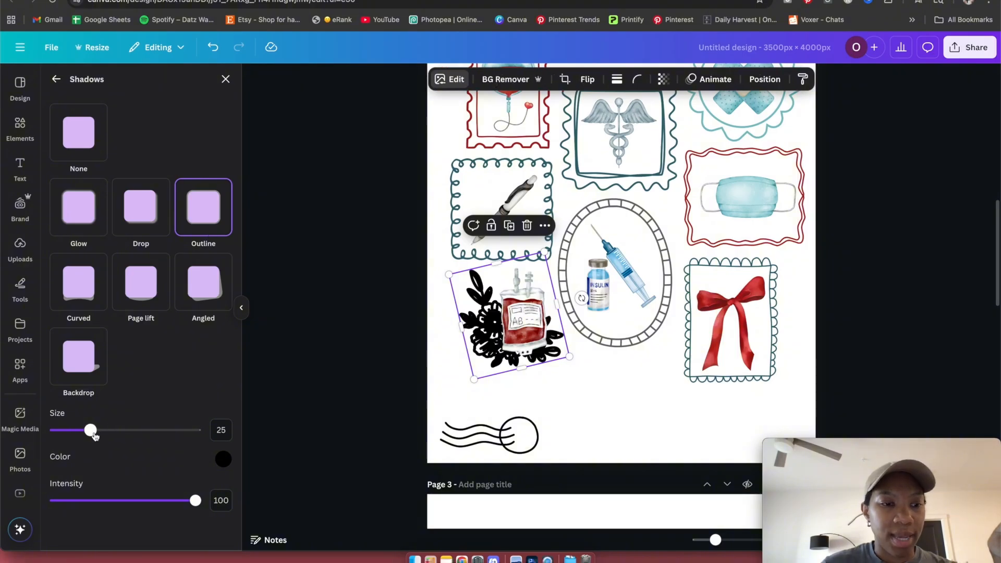
left_click_drag(91, 433, 60, 433)
left_click(293, 365)
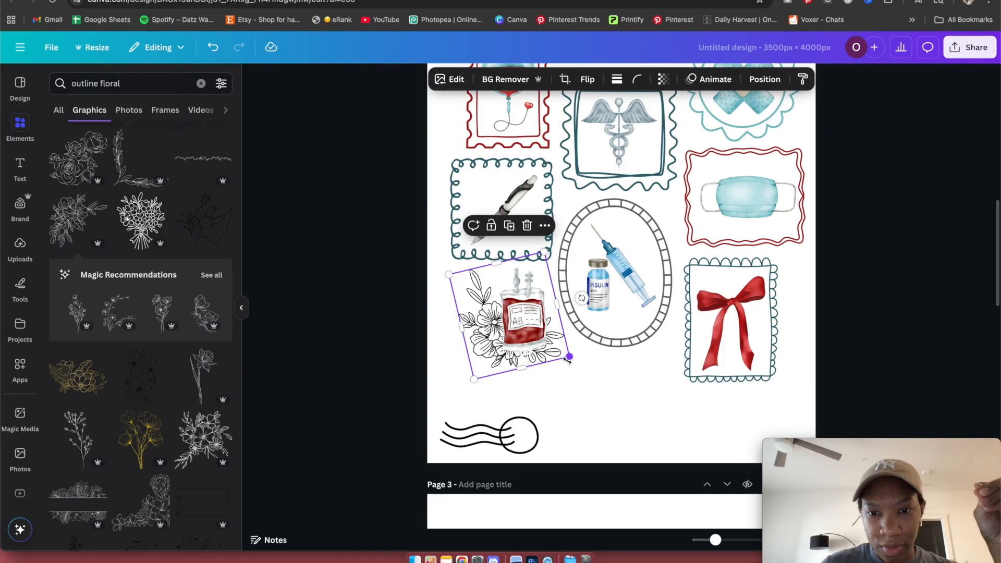
Enlarge the floral graphic behind the blood bag slightly and set its outline shadow size to 8.
left_click_drag(568, 359, 581, 365)
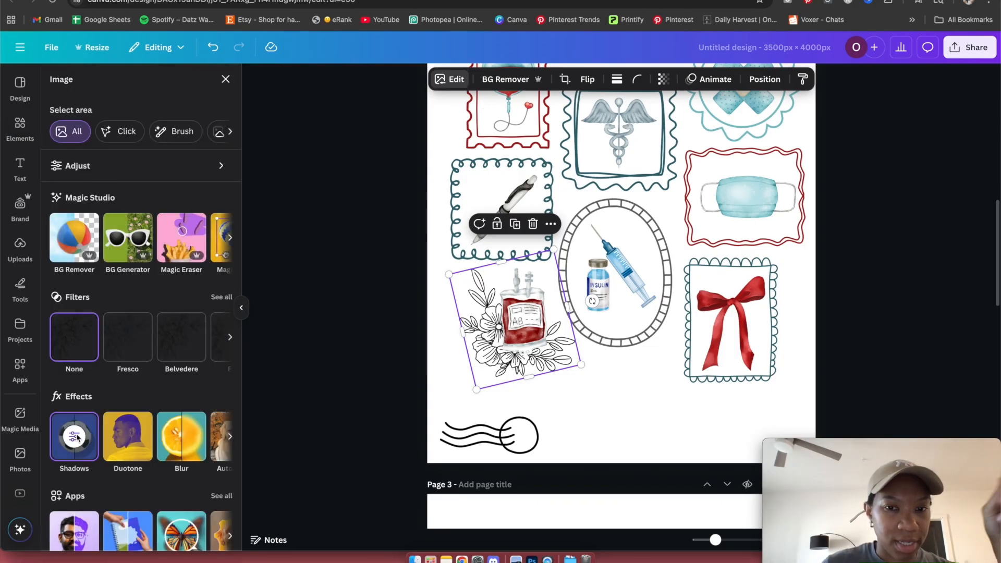
left_click(73, 437)
left_click_drag(59, 430, 66, 432)
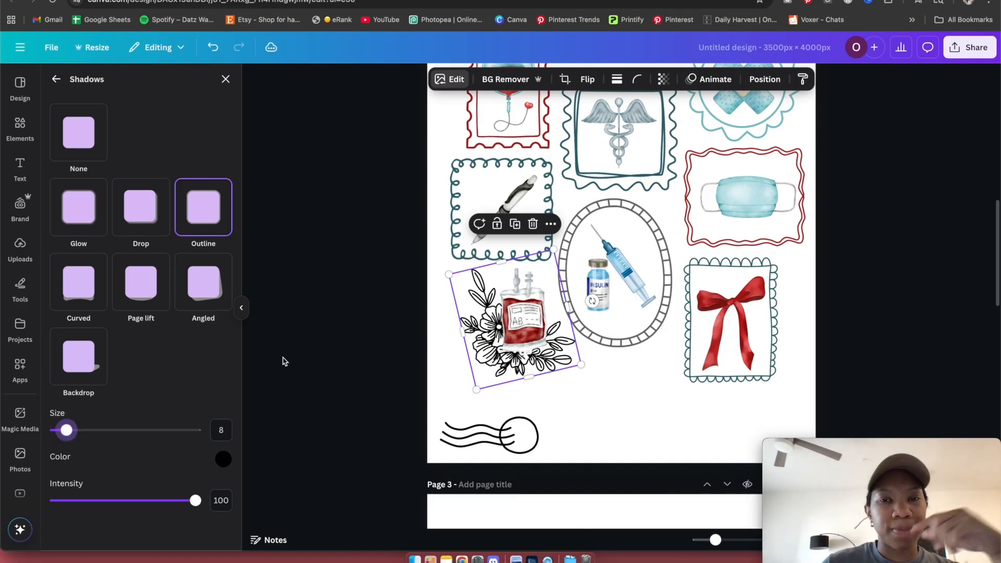
left_click(223, 460)
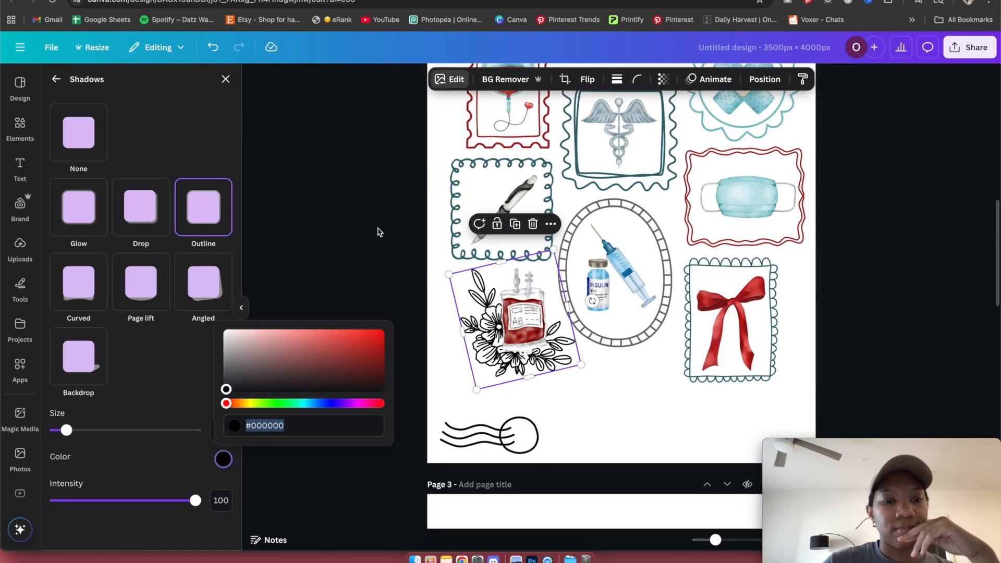
left_click(360, 459)
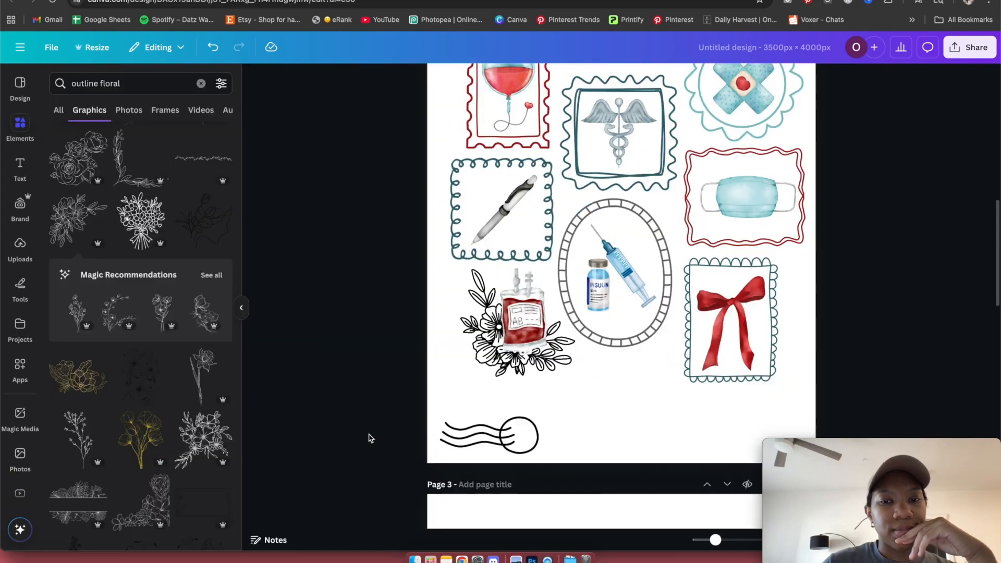
Darken the scalloped frame around the bandages to #55ACB4 and copy that hex code.
scroll(653, 265, "up", 2)
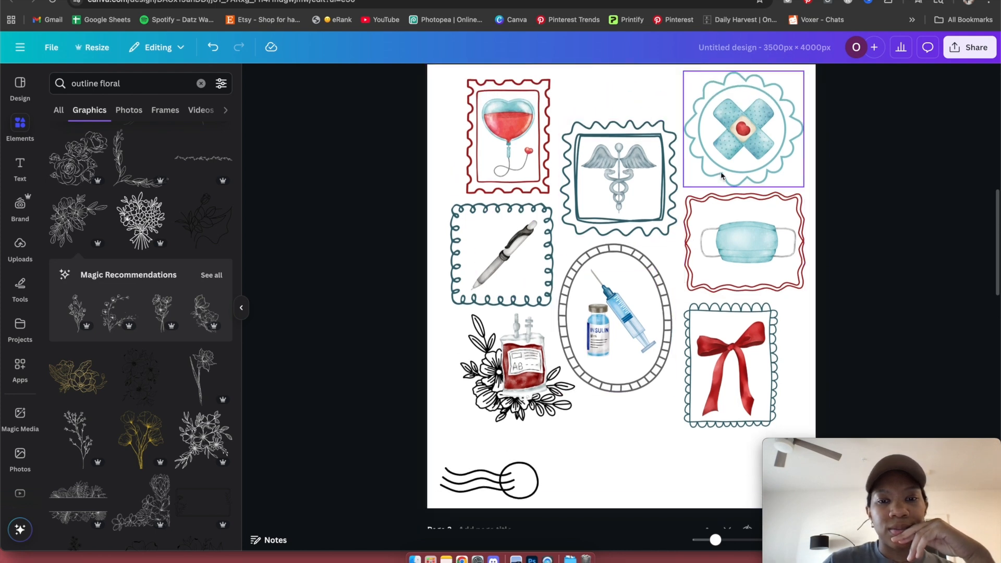
left_click(729, 172)
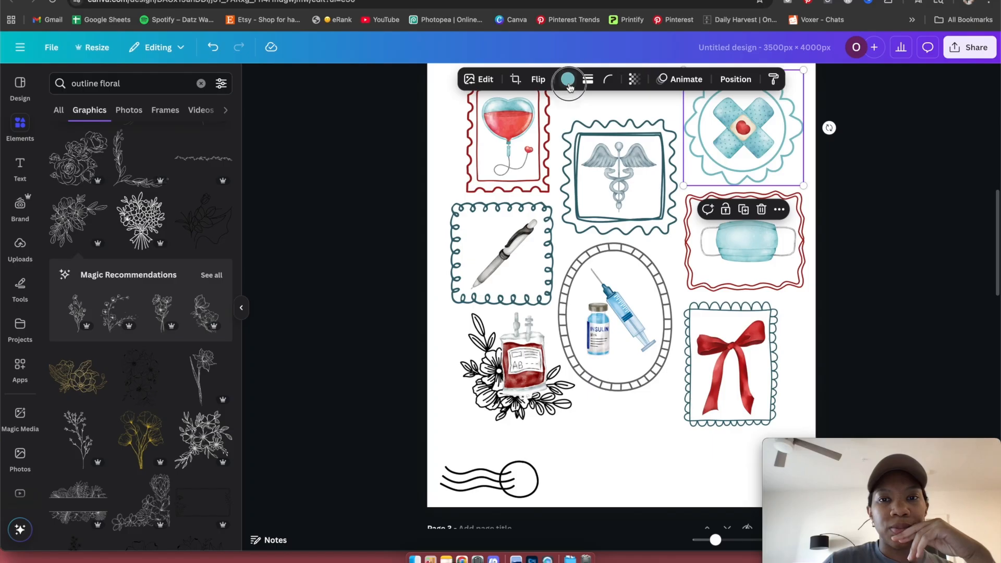
left_click(62, 163)
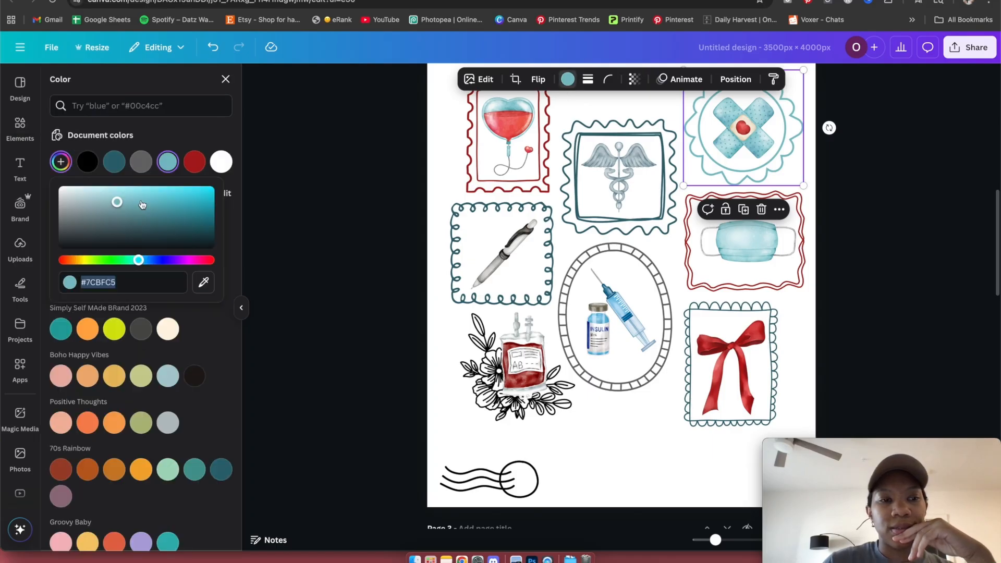
left_click_drag(117, 202, 140, 207)
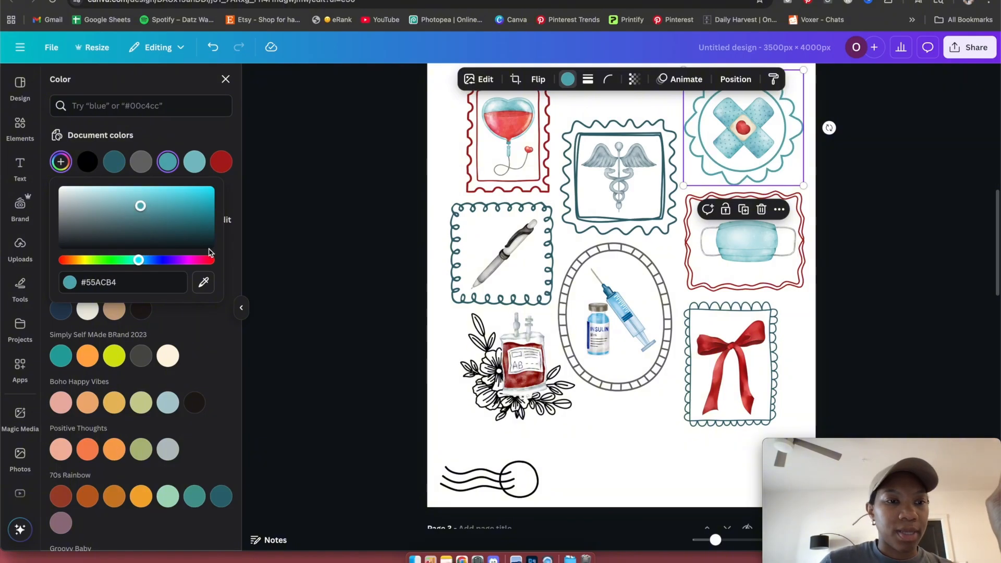
left_click_drag(85, 283, 124, 284)
key("super+c")
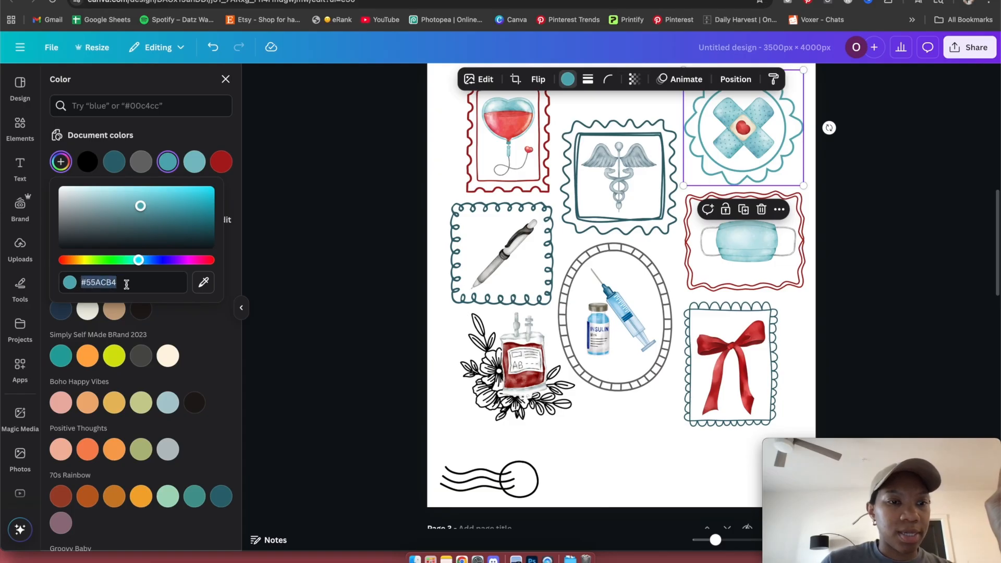
left_click(273, 288)
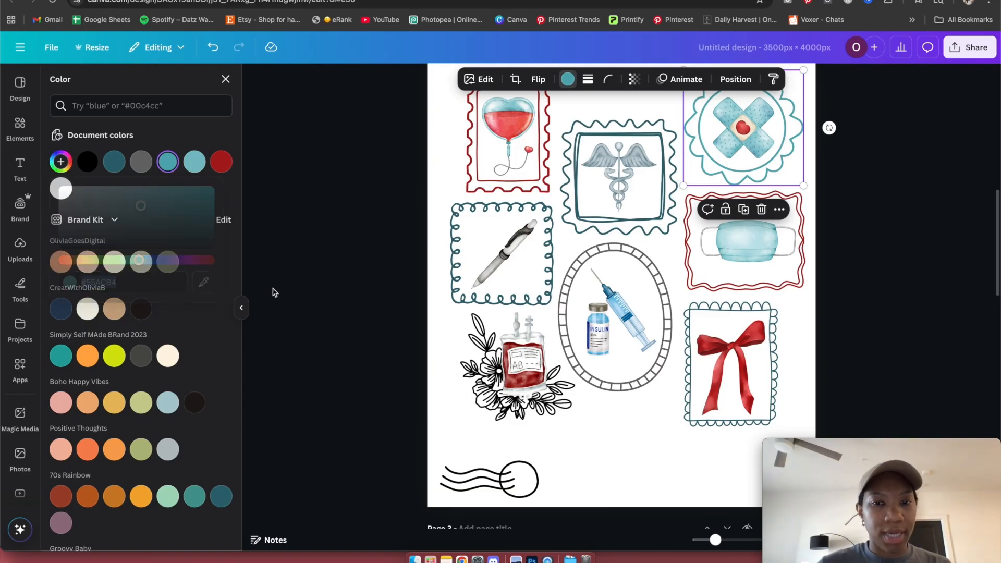
Set the outline shadow color of the floral graphic behind the blood bag to the copied #55ACB4.
left_click(485, 383)
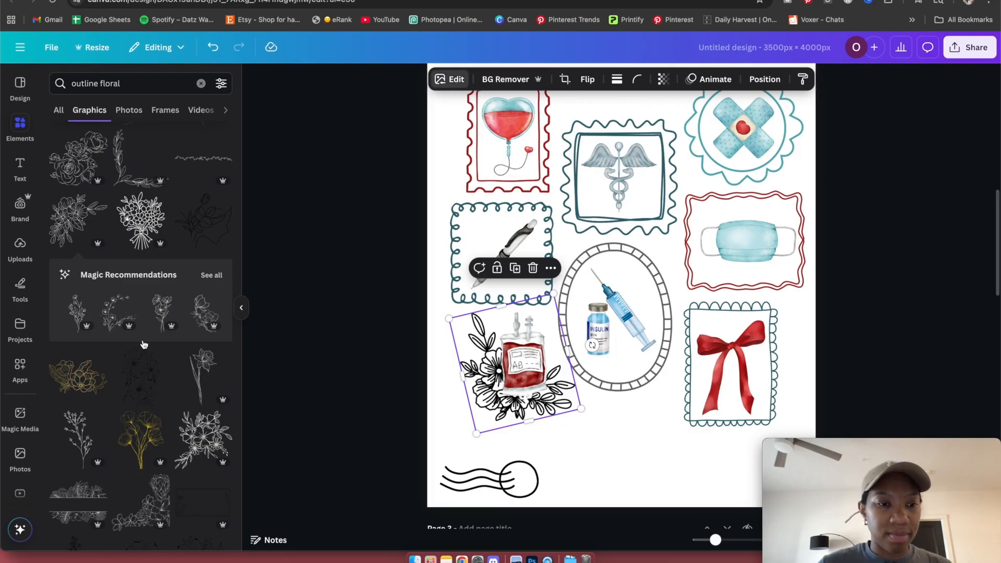
left_click(78, 440)
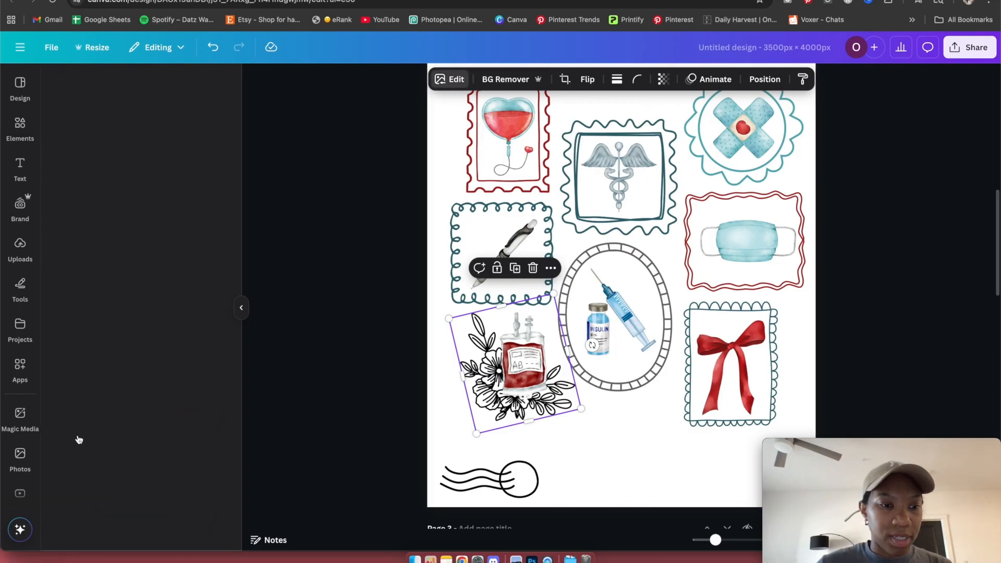
left_click(223, 460)
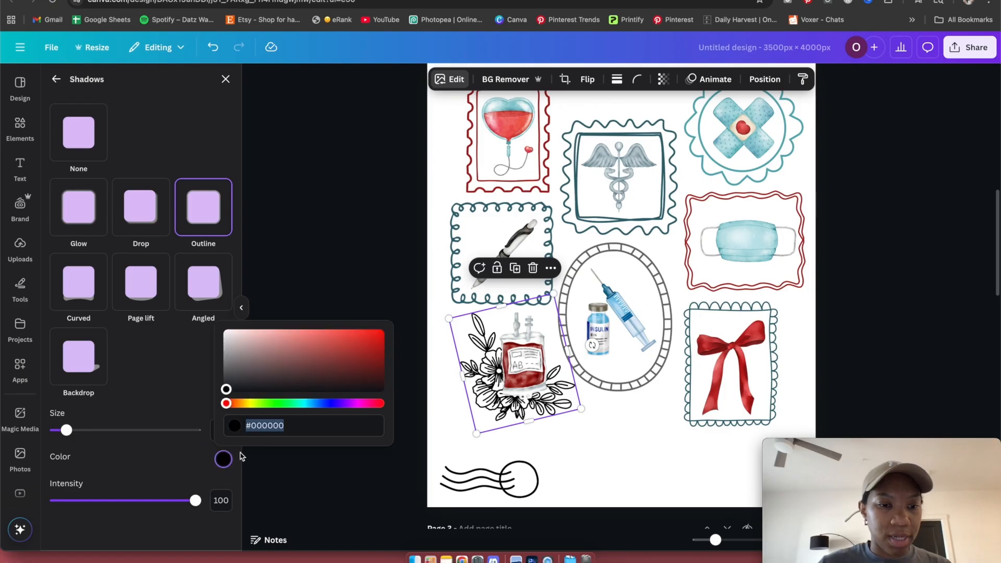
key("super+v")
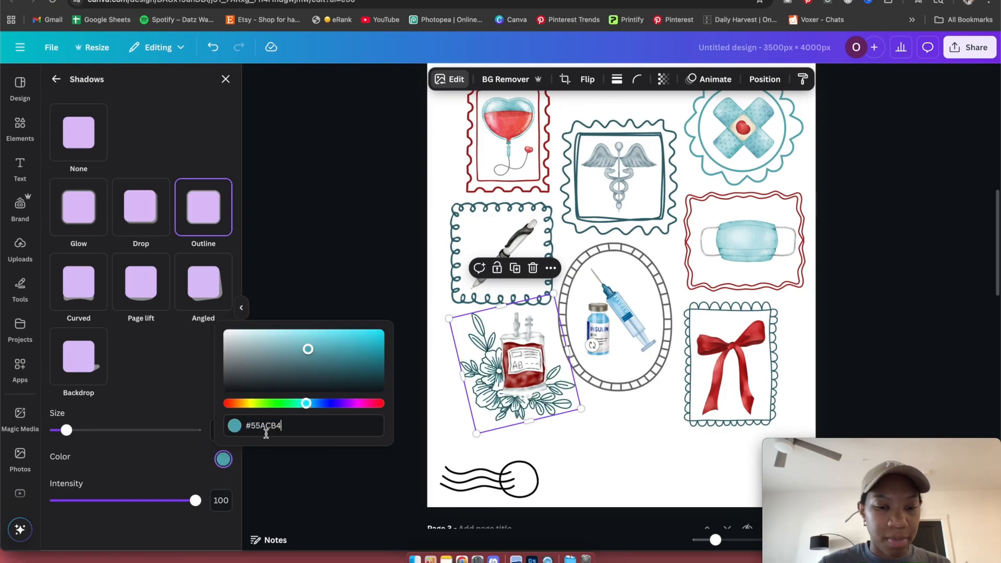
left_click(331, 495)
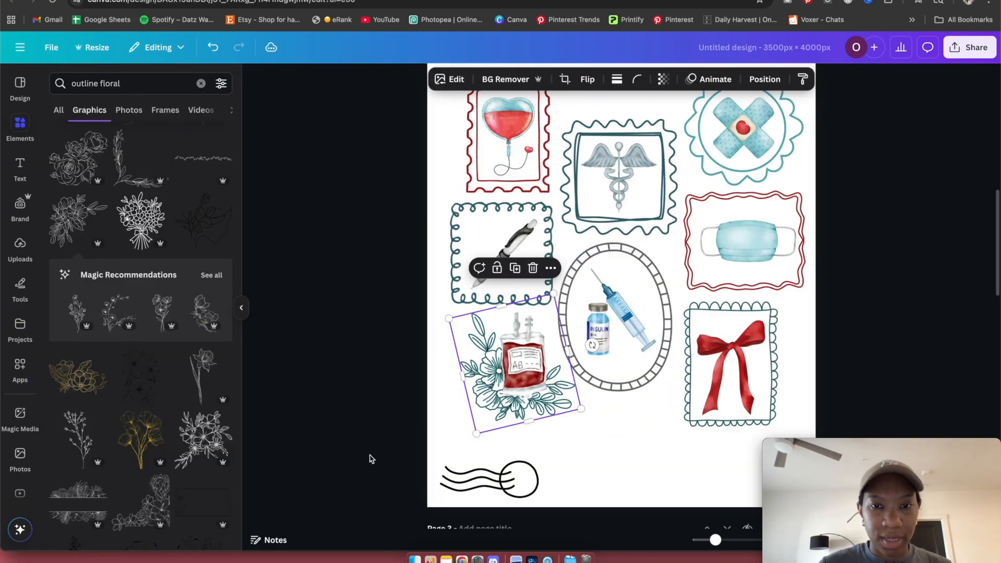
Search the graphics library for "outline daisy".
left_click(476, 384)
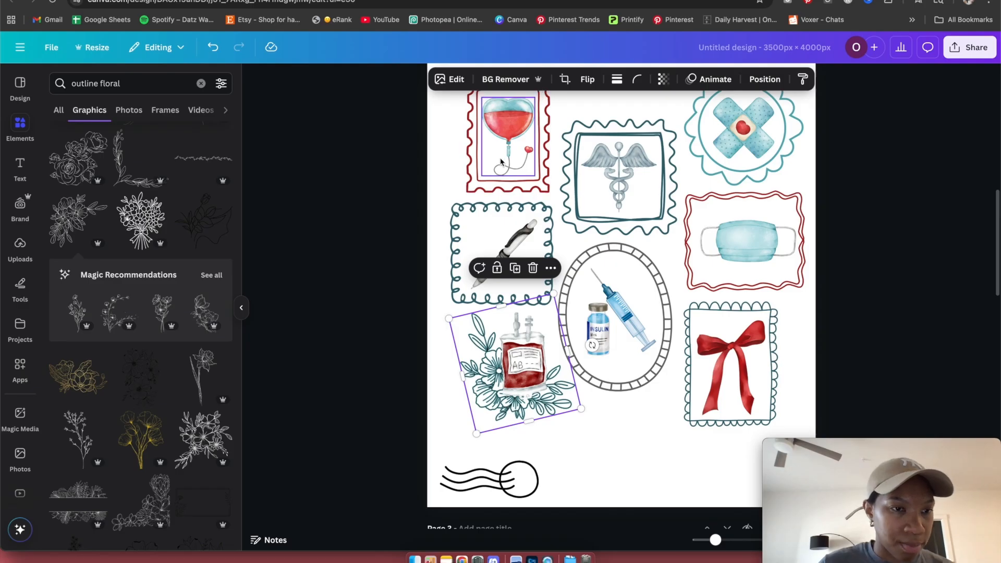
scroll(151, 288, "down", 5)
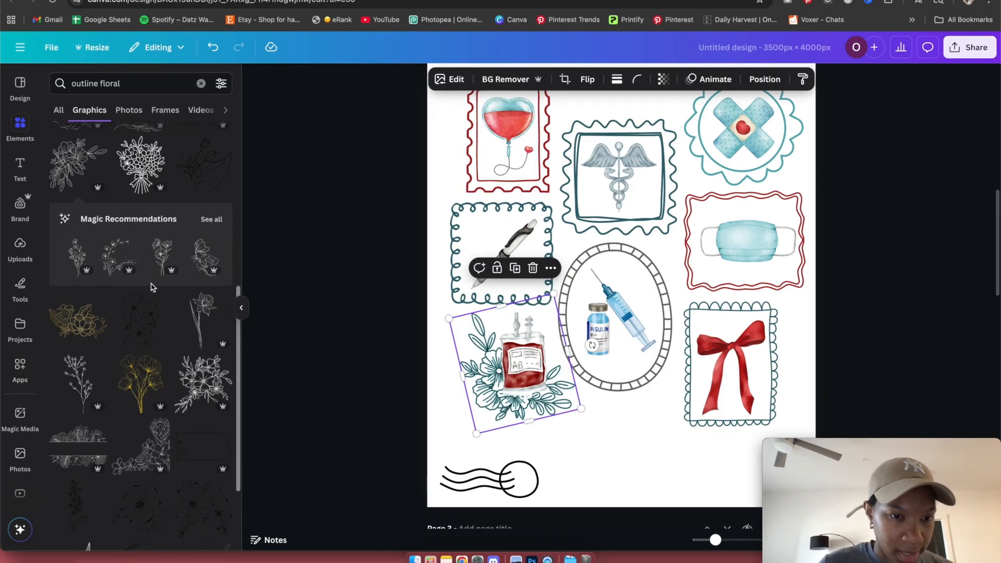
scroll(152, 287, "up", 5)
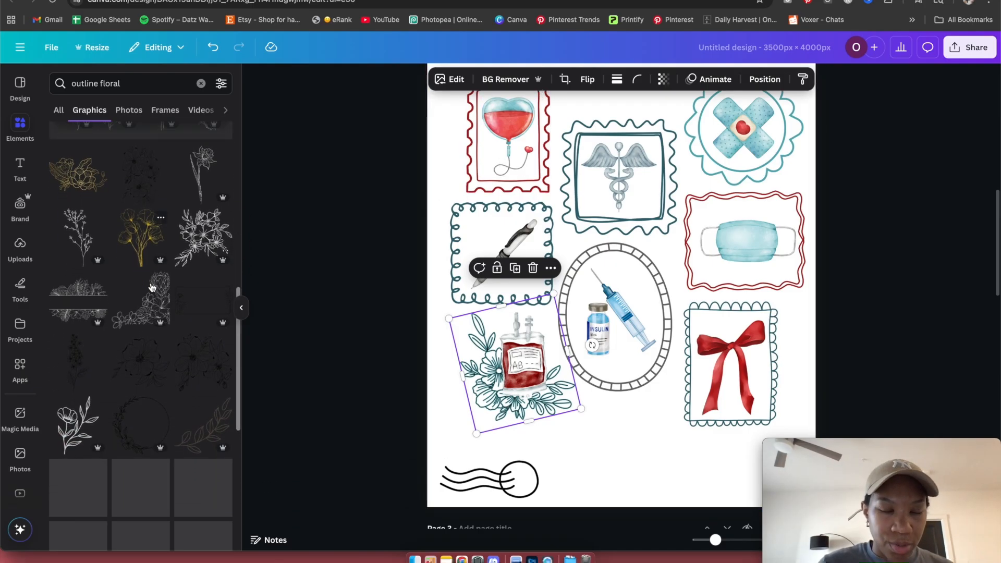
left_click_drag(101, 84, 166, 91)
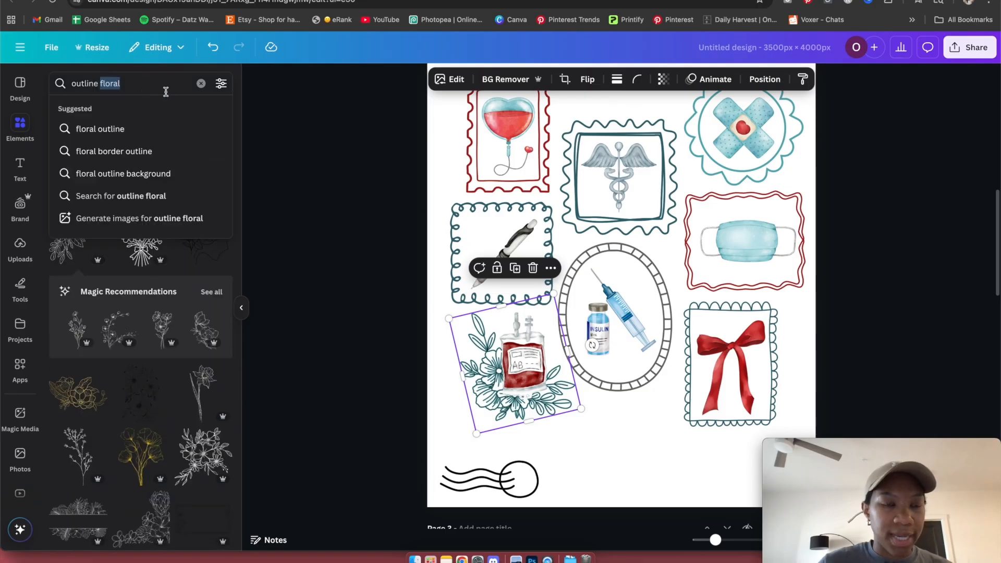
type("daisy")
key("BackSpace")
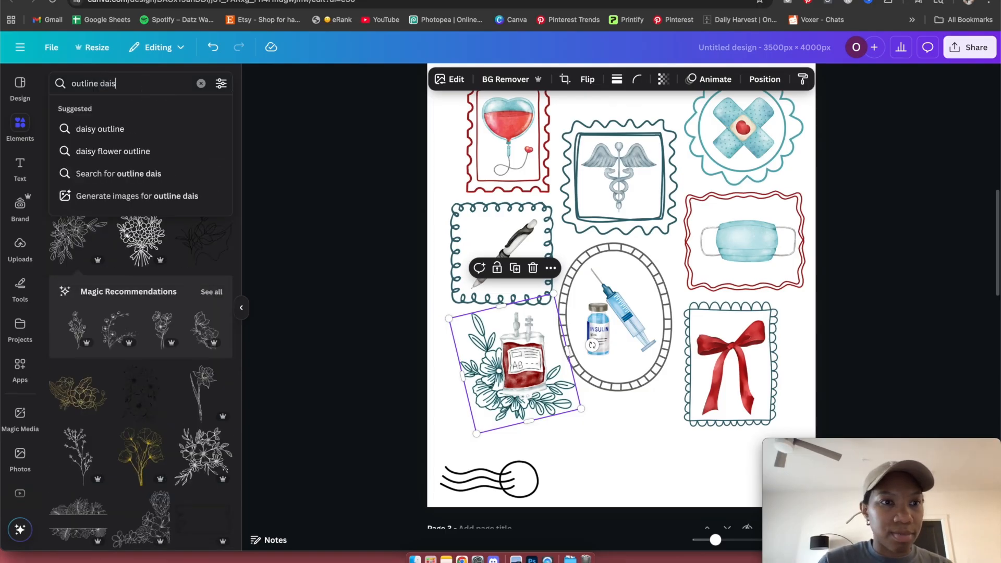
type("y")
key("Return")
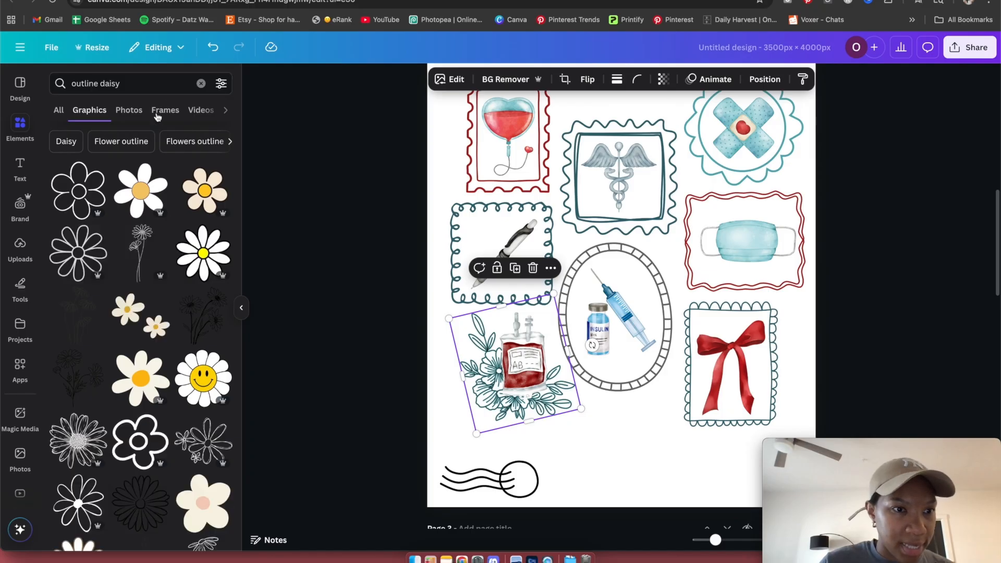
Replace the floral graphic behind the blood bag with the outline graphic of one large and two small daisies, shrunk and placed over the bag.
left_click_drag(462, 398, 251, 387)
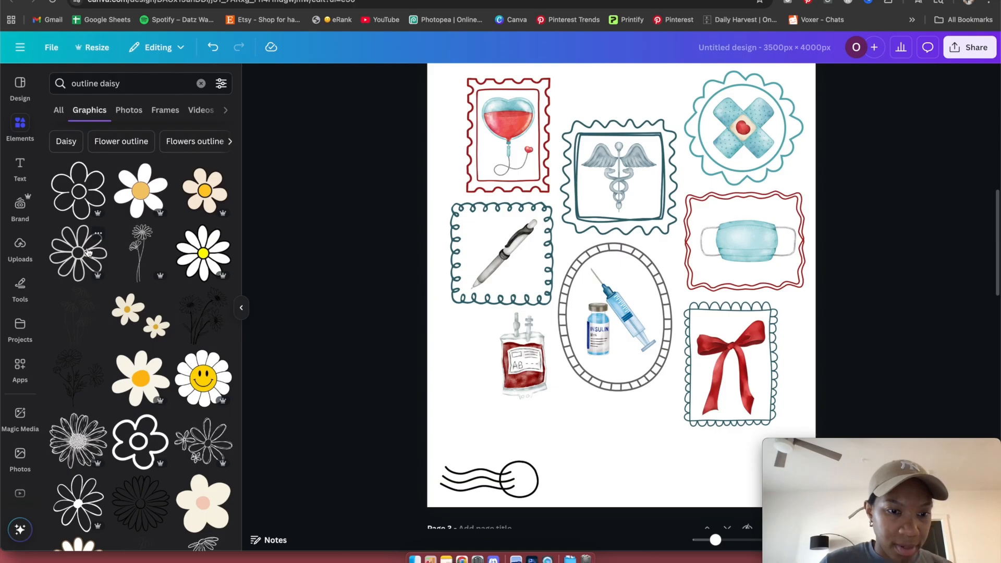
left_click(194, 459)
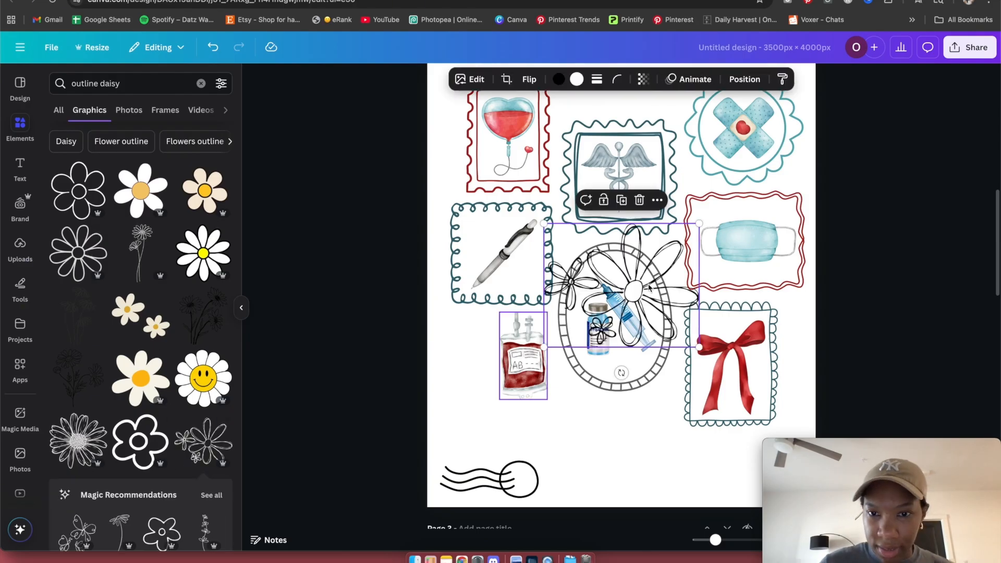
left_click_drag(621, 273, 517, 343)
left_click_drag(594, 416, 521, 381)
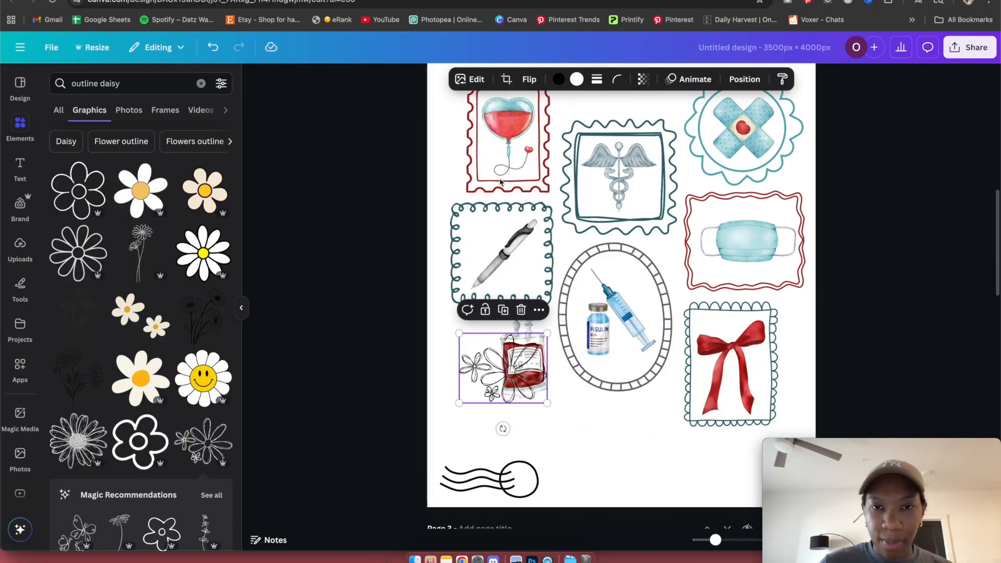
Recolor the daisy graphic's outlines to the lighter teal document color and send it to the back, behind the blood bag.
left_click(559, 79)
left_click(114, 162)
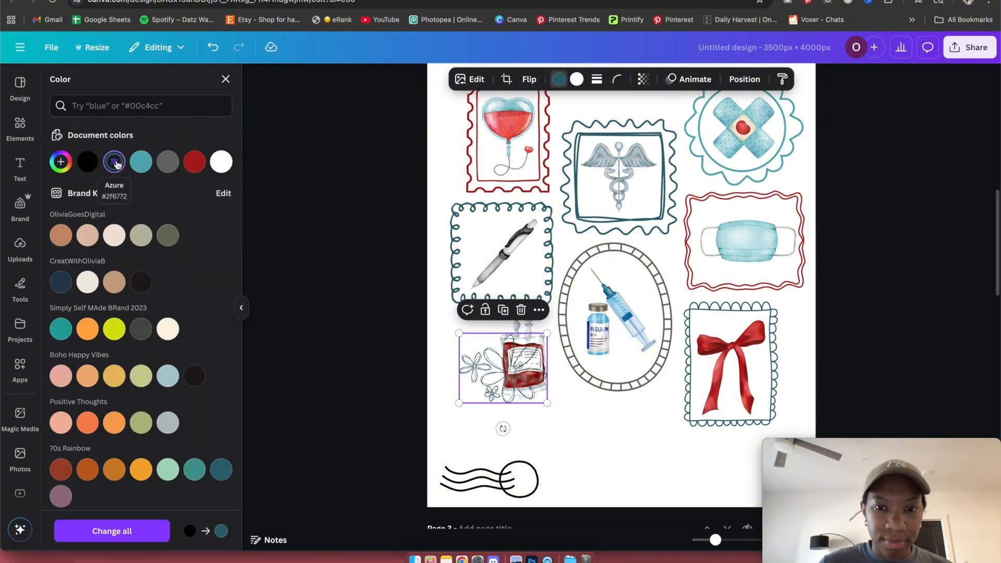
left_click(194, 163)
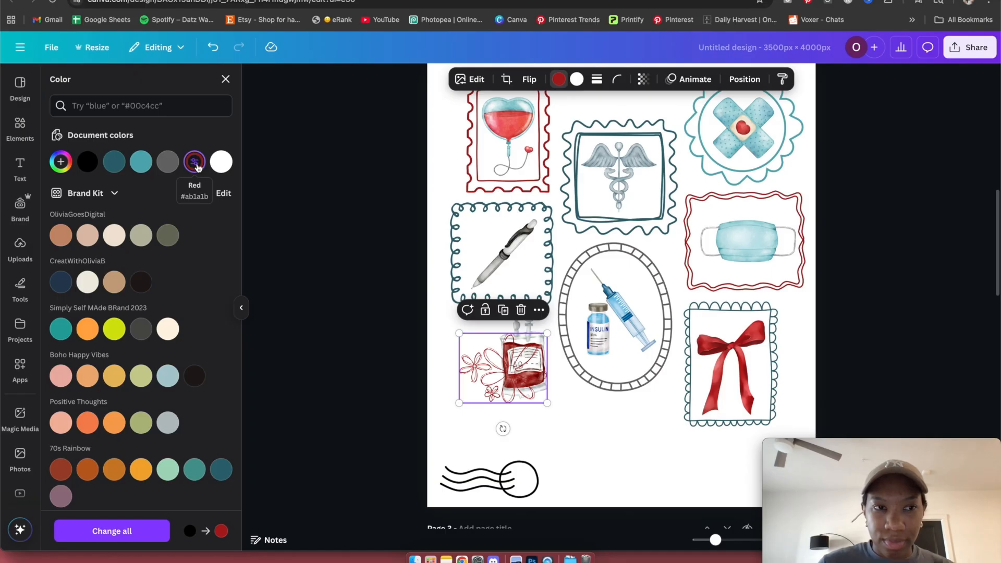
left_click(141, 162)
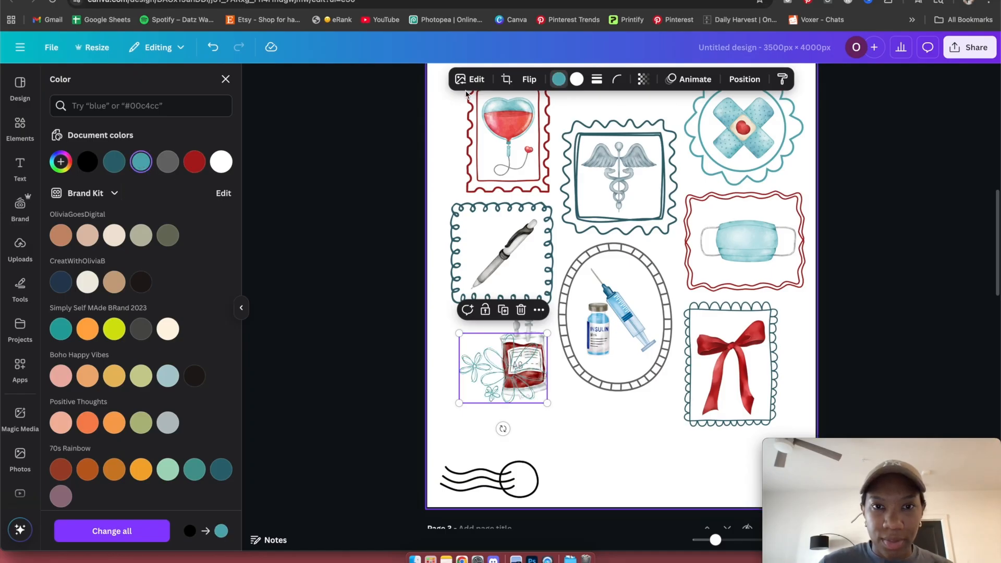
left_click(745, 80)
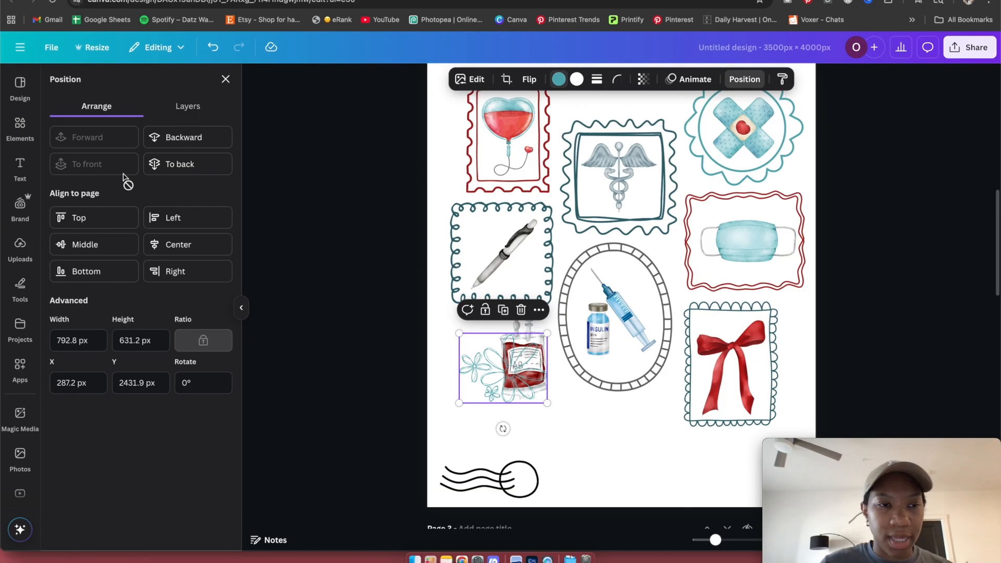
left_click(179, 165)
left_click(325, 341)
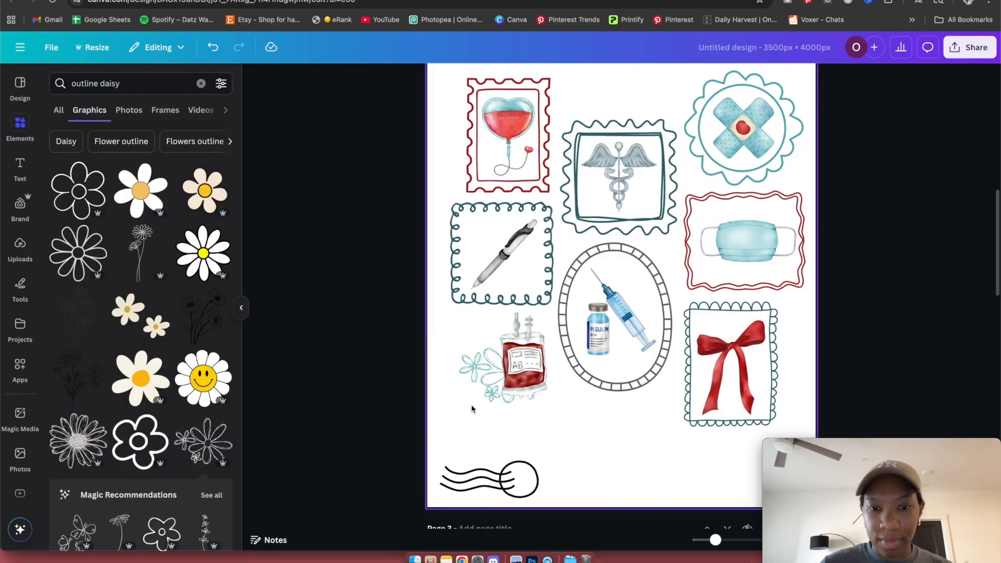
Enlarge the daisy graphic slightly, then tilt the blood bag counterclockwise and position it over the daisies.
left_click(472, 408)
mouse_move(548, 405)
left_mouse_down()
mouse_move(561, 425)
mouse_move(537, 420)
mouse_move(548, 419)
left_mouse_up()
left_click(529, 386)
left_click_drag(521, 375, 506, 372)
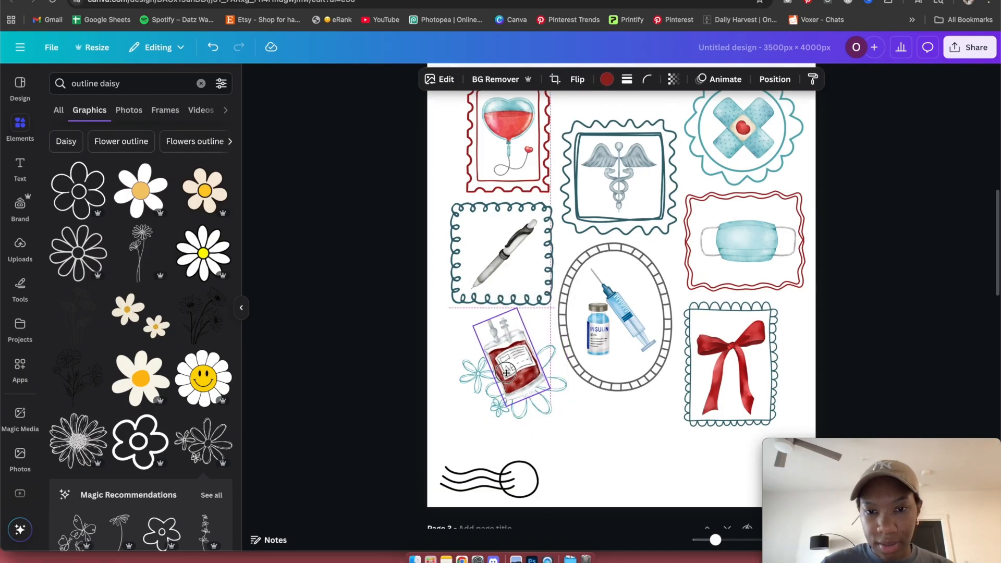
left_click(863, 266)
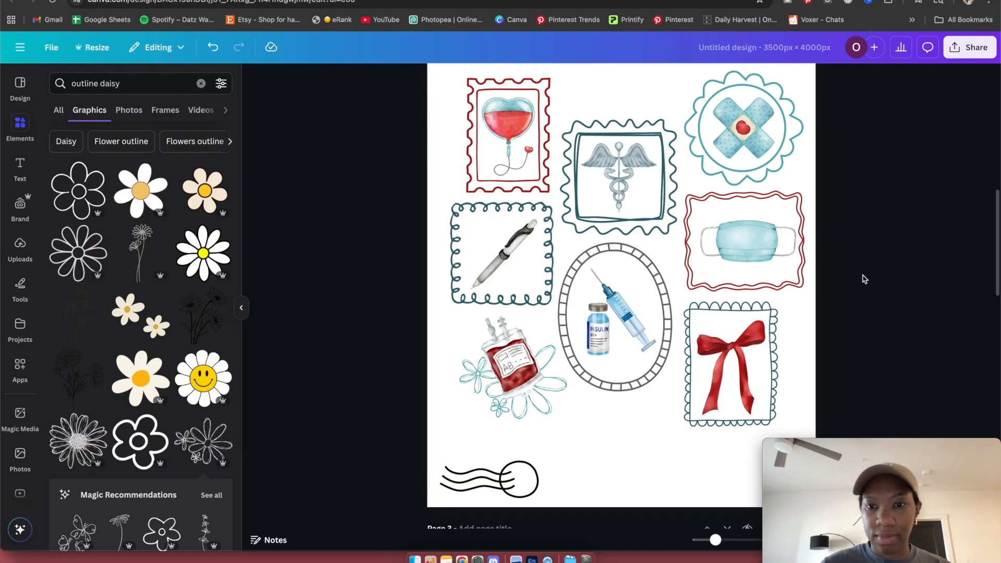
Remove the wavy postmark graphic below the blood bag from page 2.
scroll(855, 287, "down", 3)
left_click(531, 403)
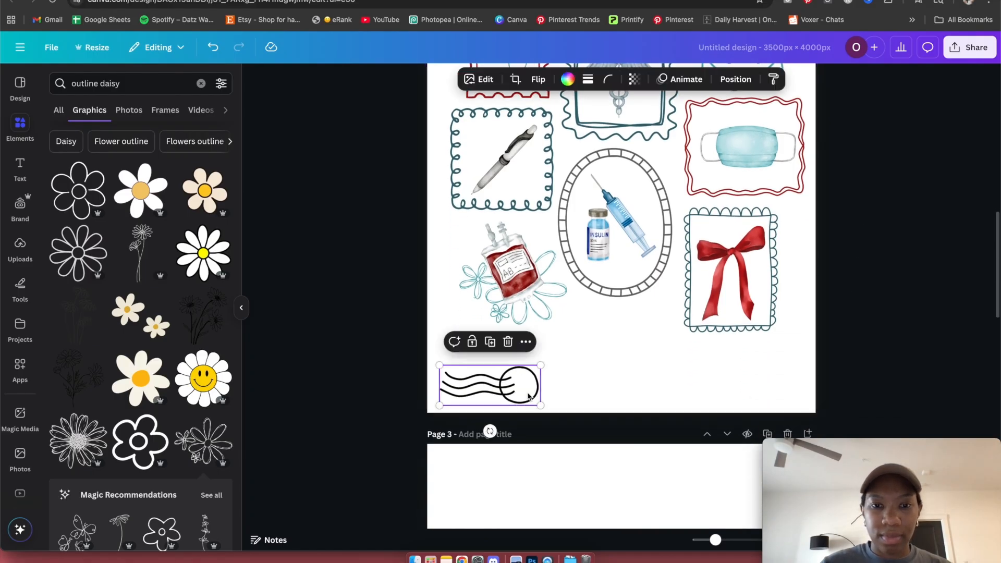
left_click_drag(528, 394, 281, 348)
scroll(852, 341, "up", 5)
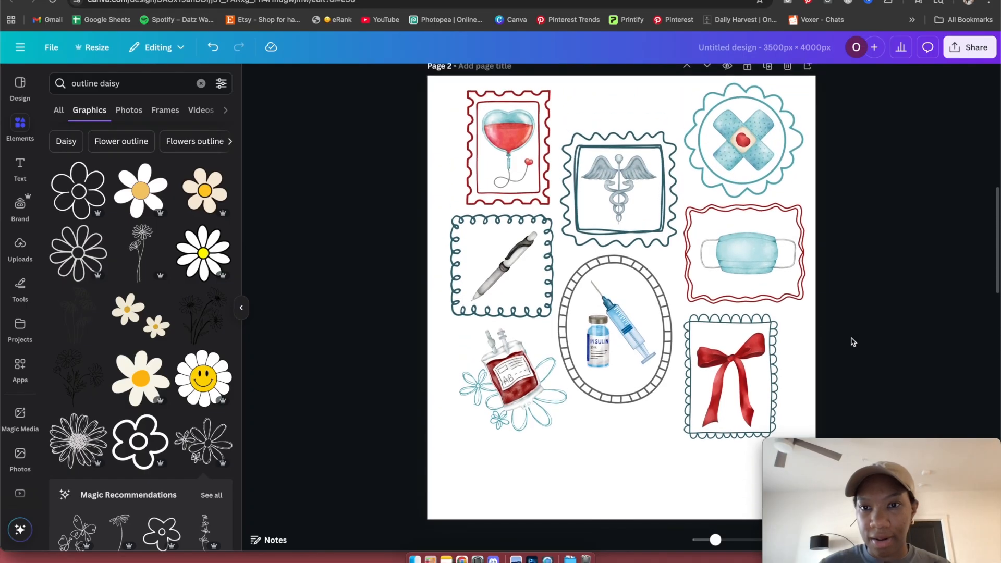
Set the page 2 background to the cream color from the OliviaGoesDigital brand palette.
left_click(815, 356)
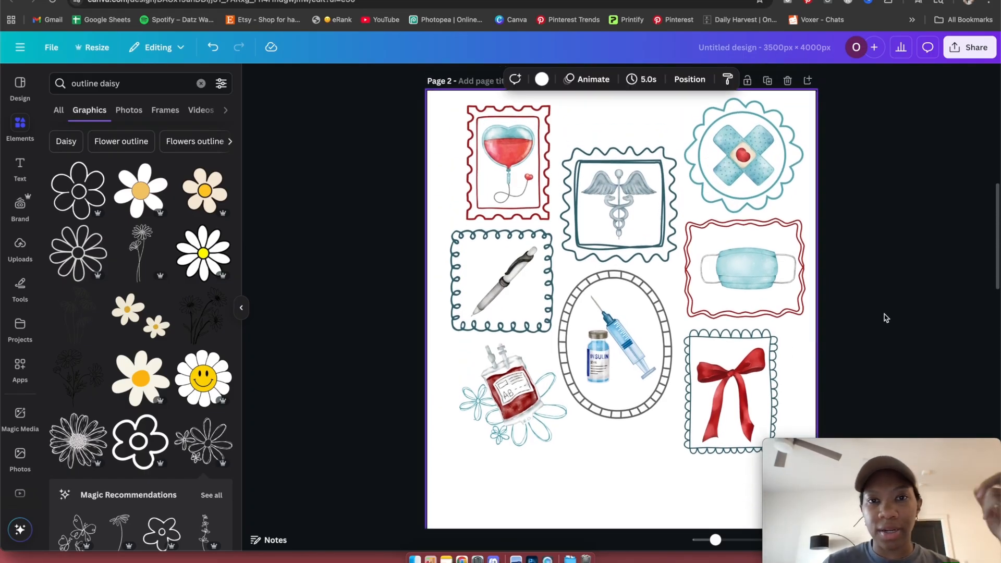
left_click(542, 79)
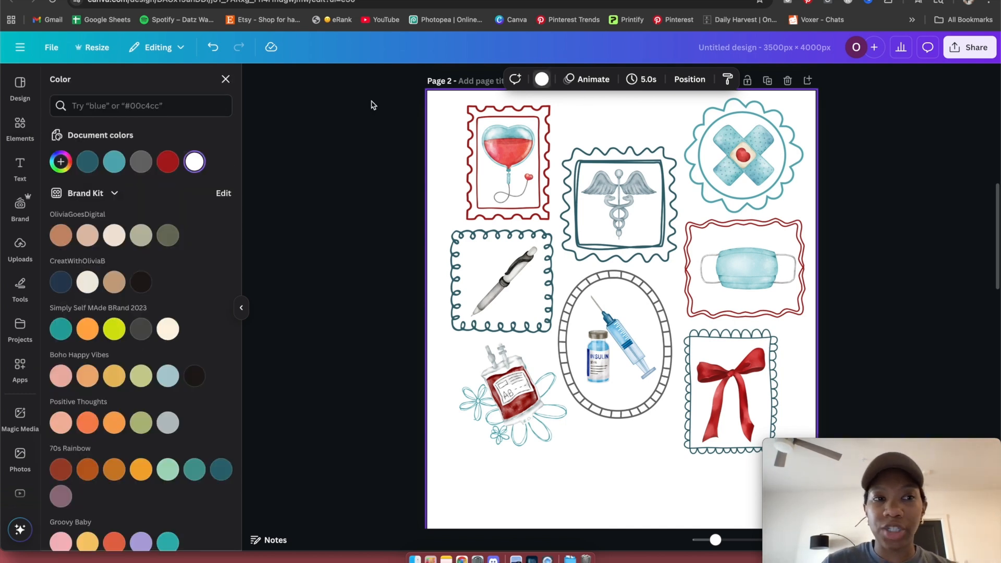
left_click(114, 237)
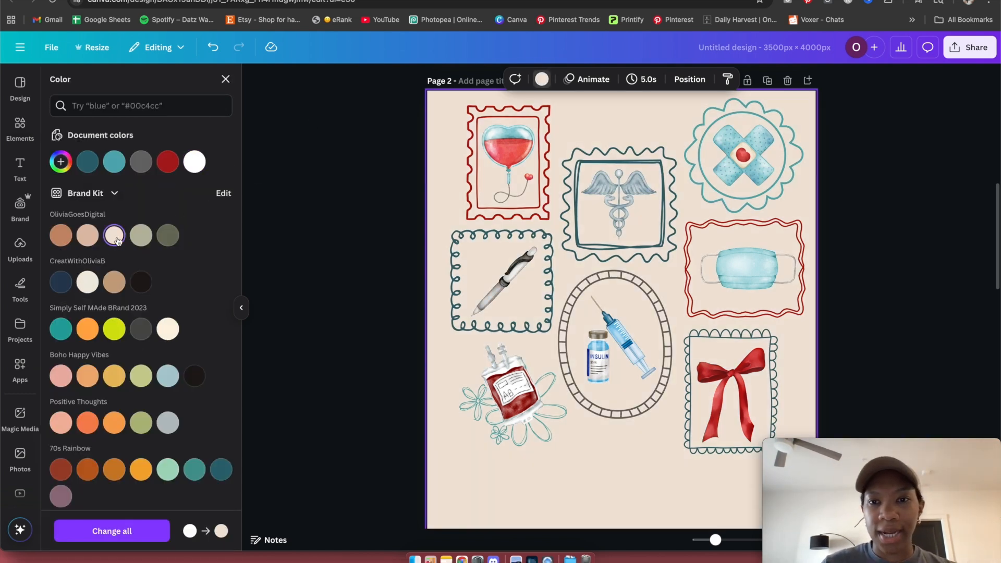
left_click(851, 257)
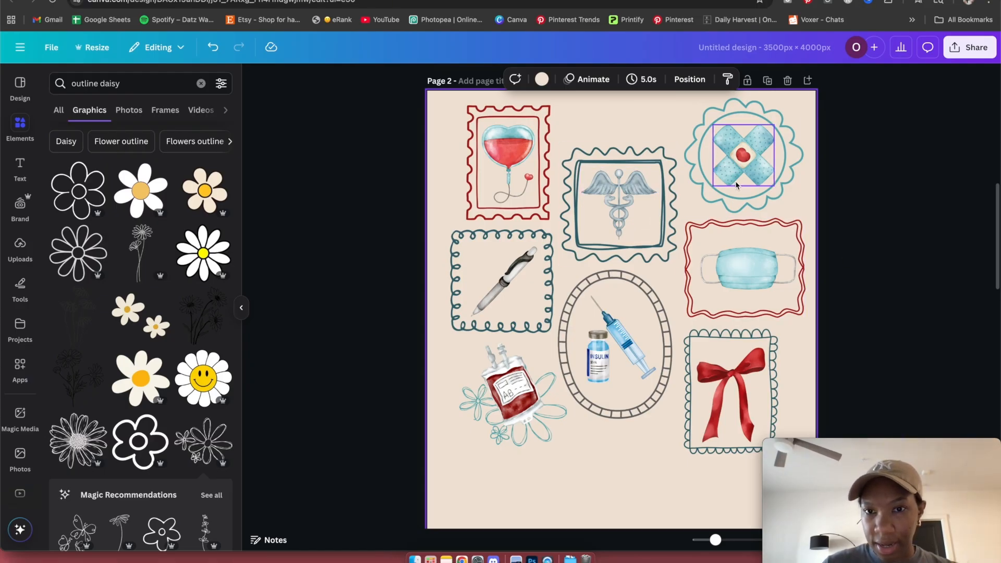
Try cream and red on the bandages' teal areas, then settle on the Azure #2f6772 document color.
left_click(660, 250)
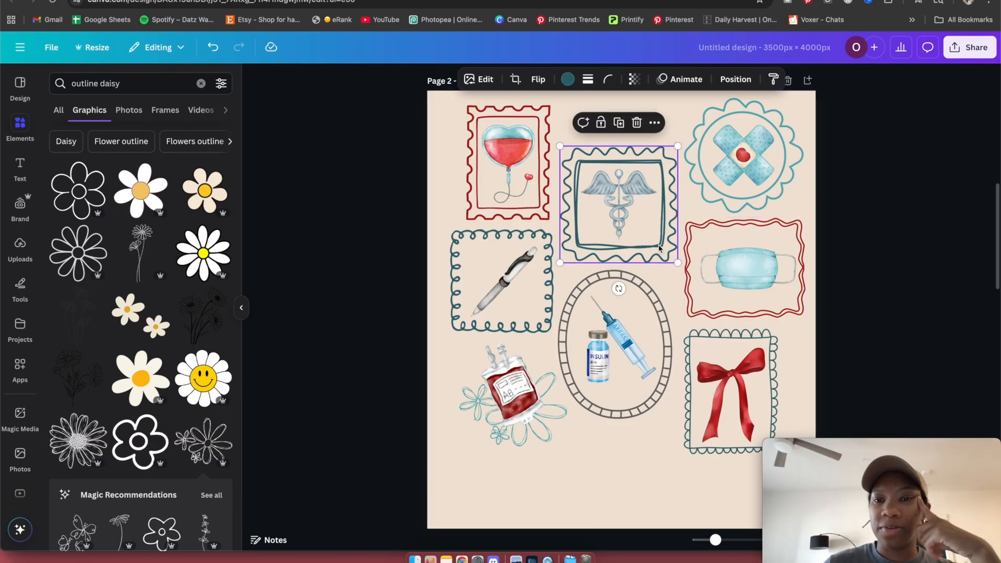
left_click(637, 209)
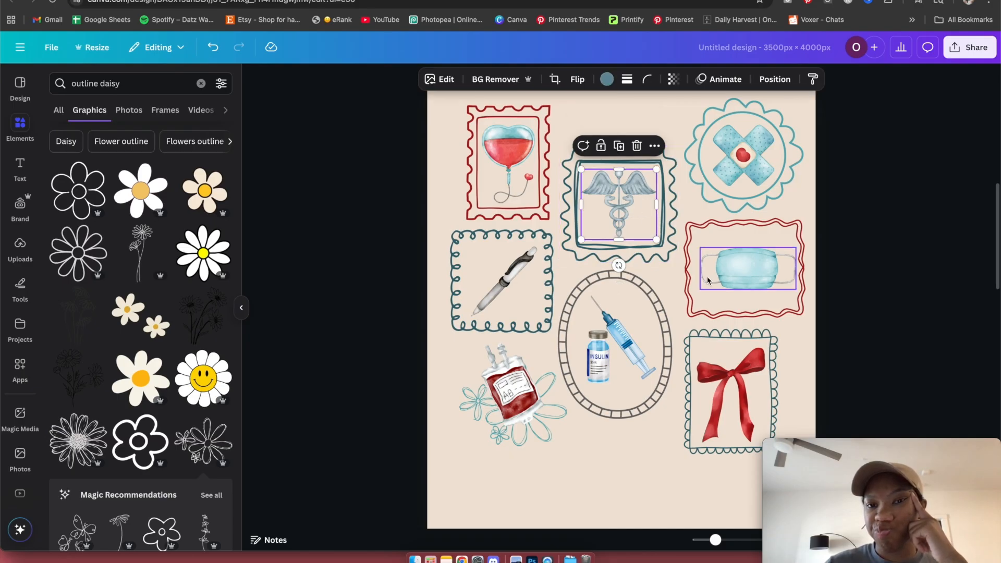
left_click(733, 163)
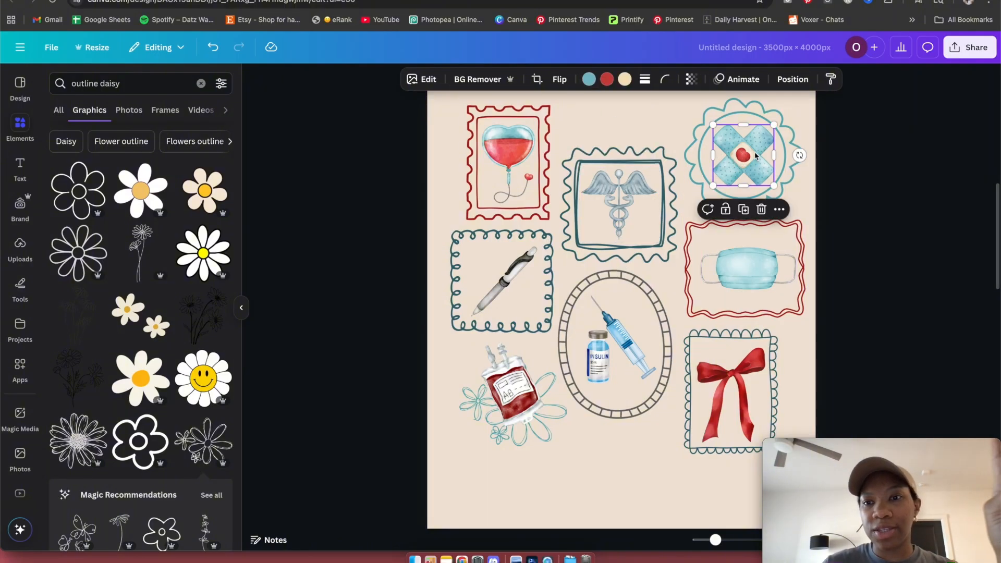
left_click(590, 79)
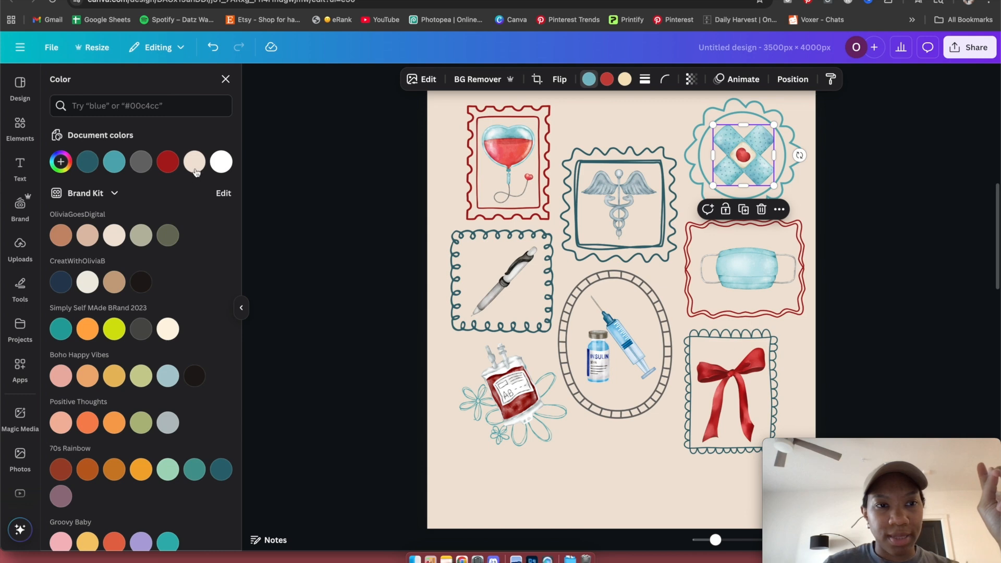
left_click(90, 277)
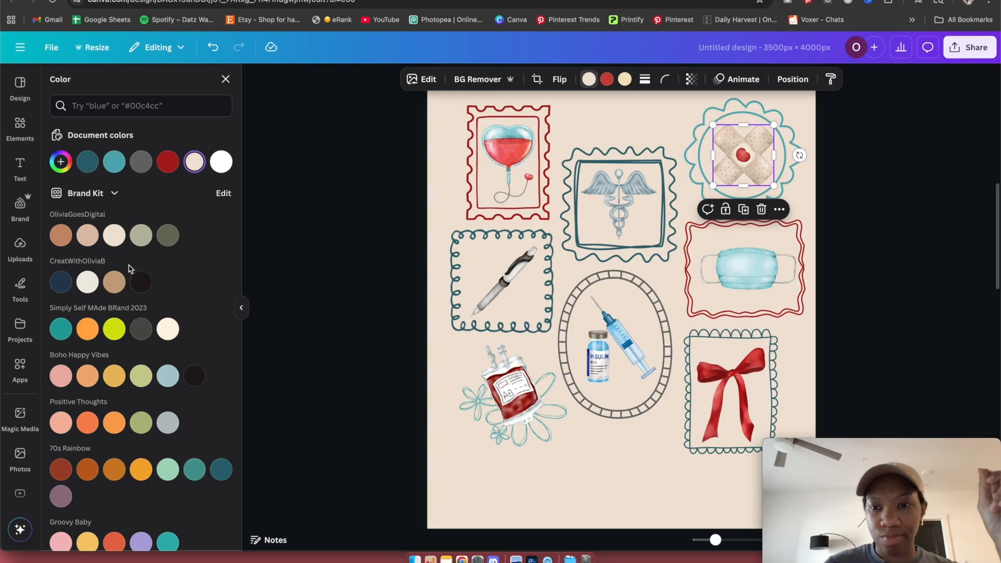
left_click(167, 164)
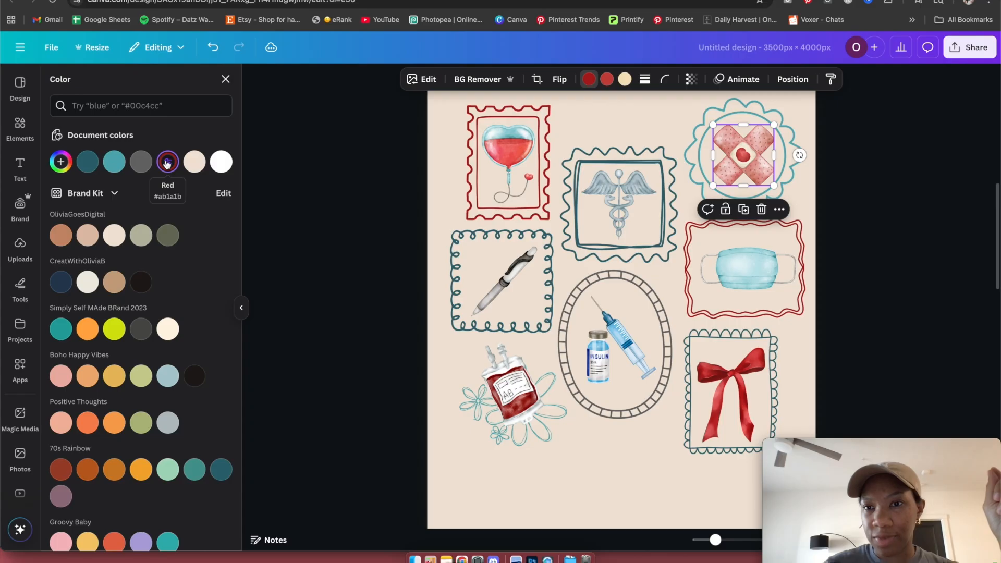
left_click(87, 163)
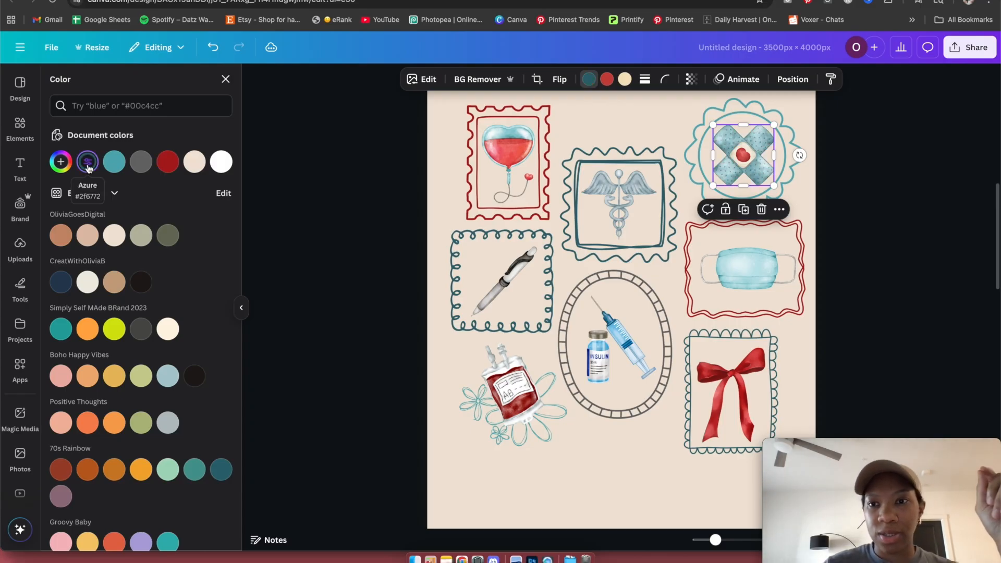
left_click(925, 198)
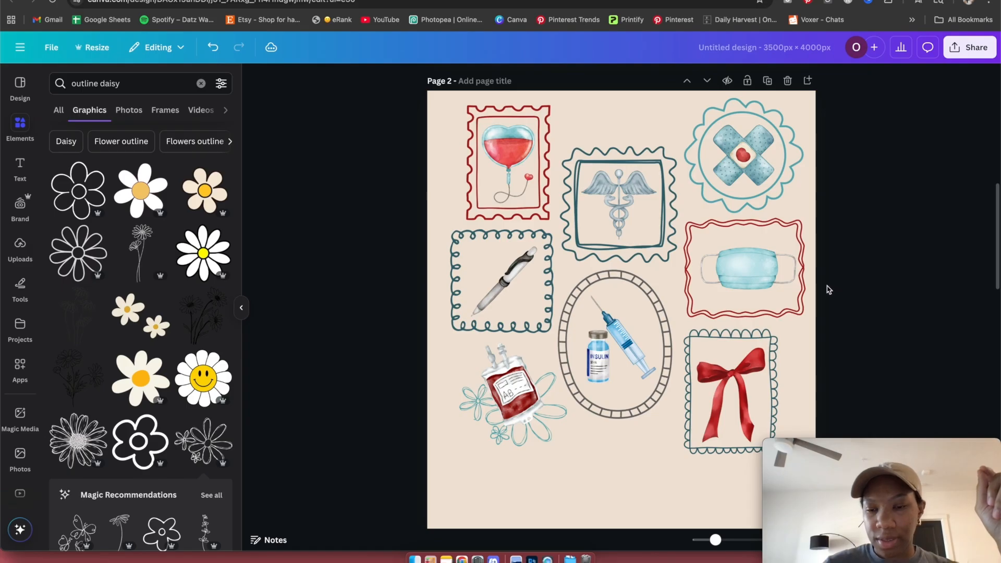
Recolor the red bow to the lighter red #DF6262.
scroll(726, 362, "down", 3)
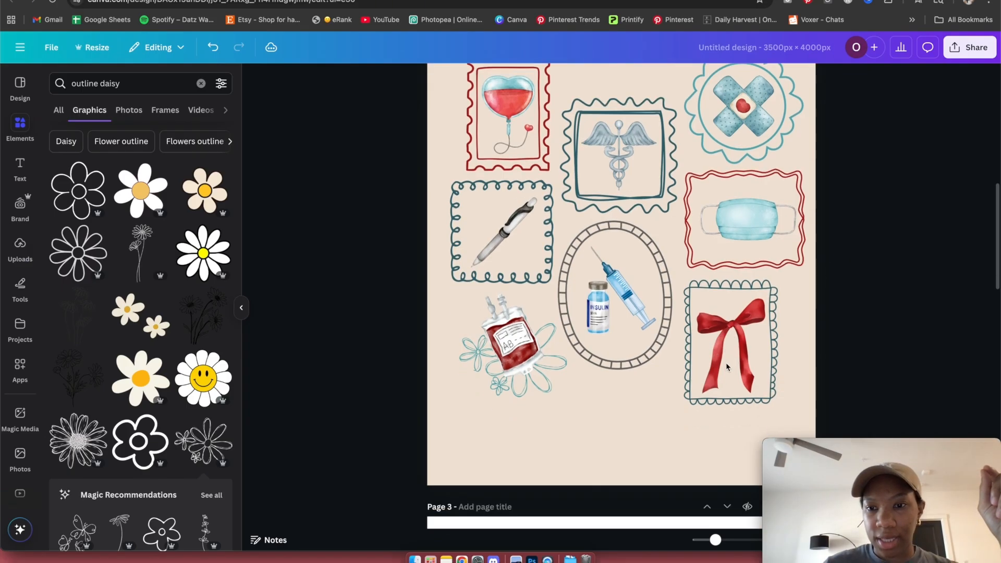
left_click(727, 363)
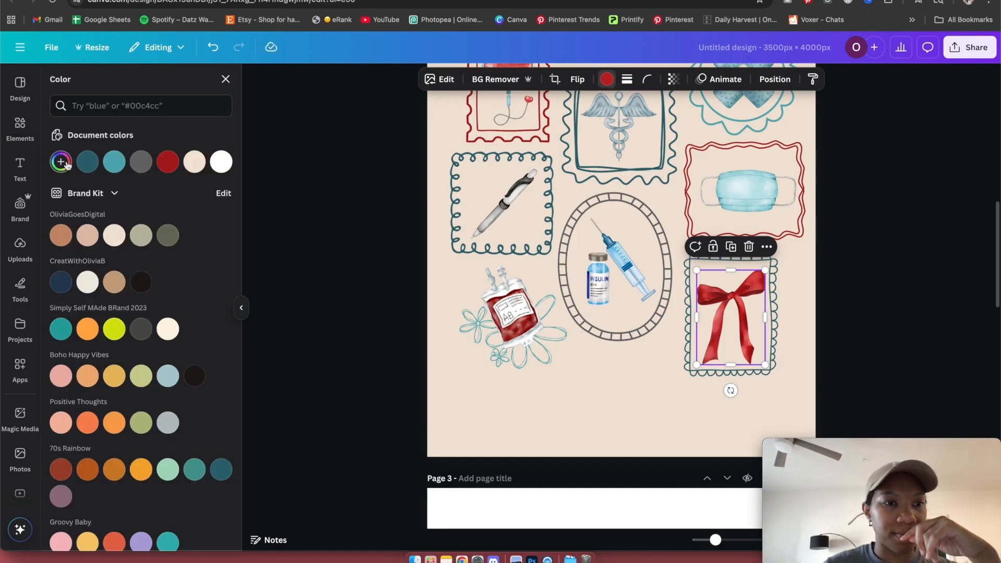
left_click(61, 162)
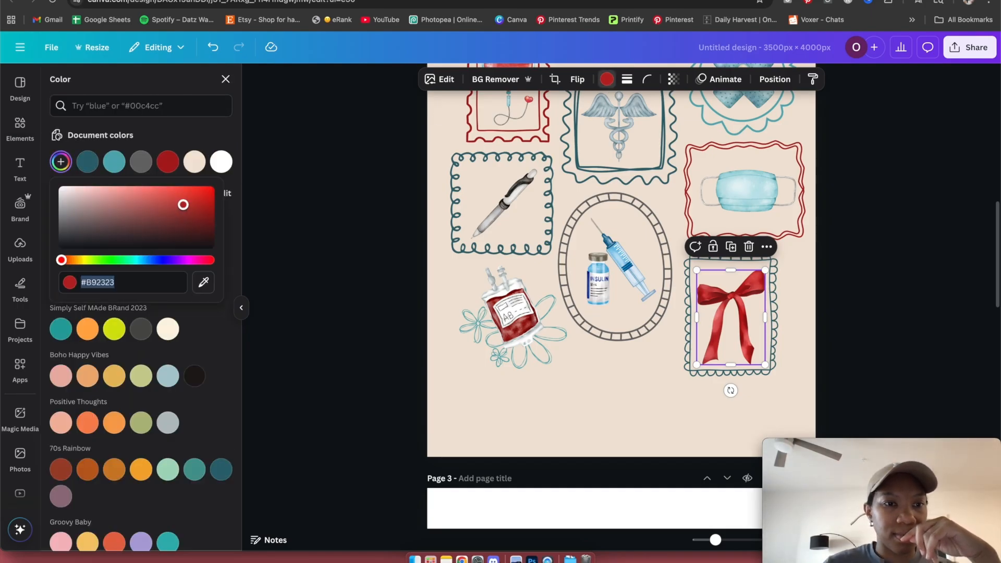
left_click_drag(184, 205, 145, 196)
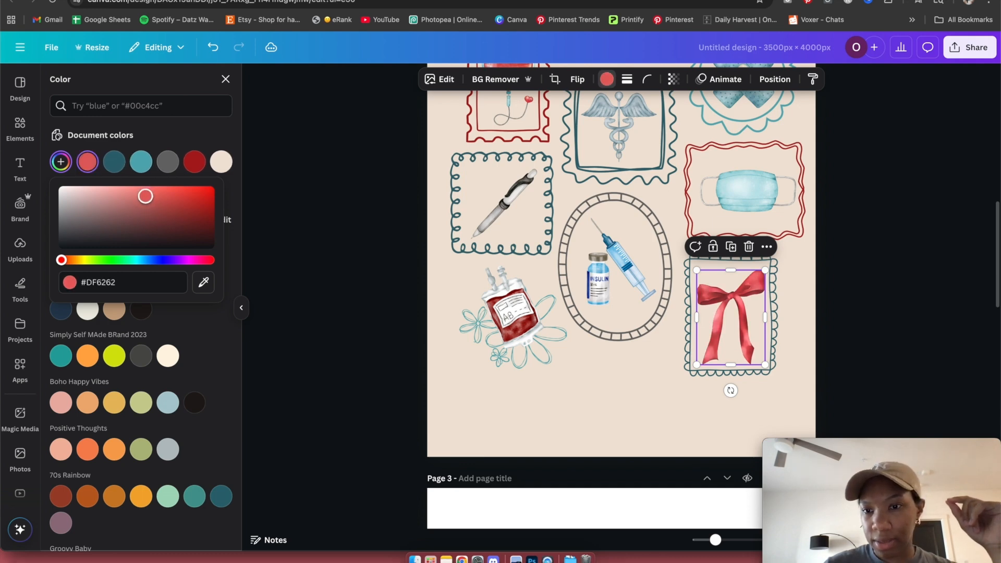
left_click(870, 325)
scroll(868, 360, "up", 3)
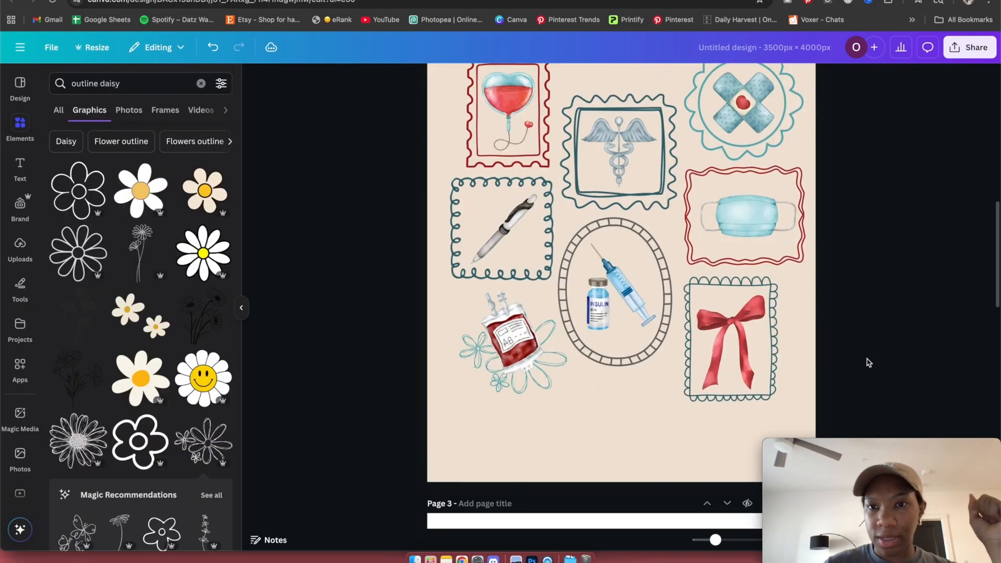
Select all the framed graphics on page 2, enlarge them to span the page width and shift them slightly down.
left_click_drag(846, 412, 466, 111)
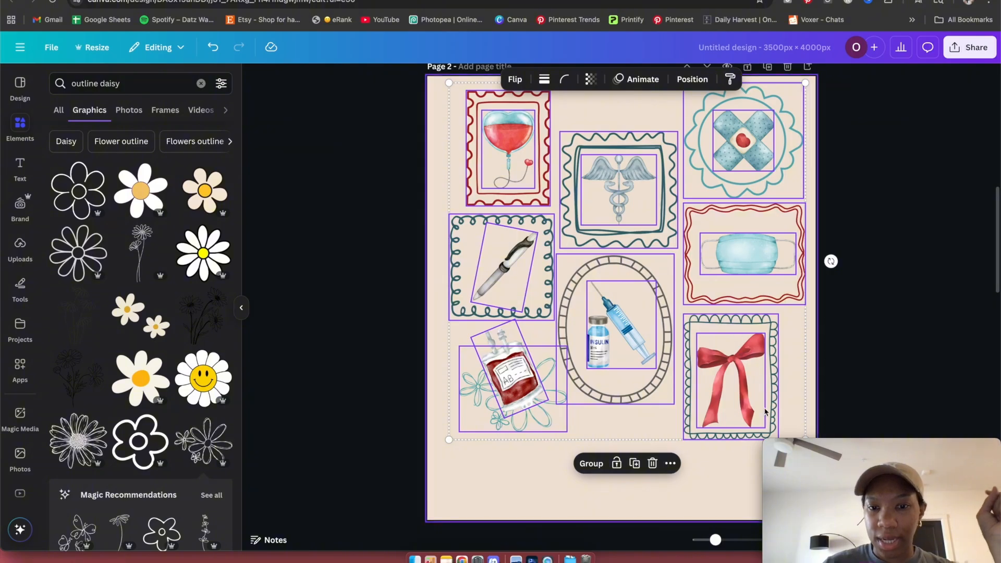
left_click_drag(442, 441, 417, 452)
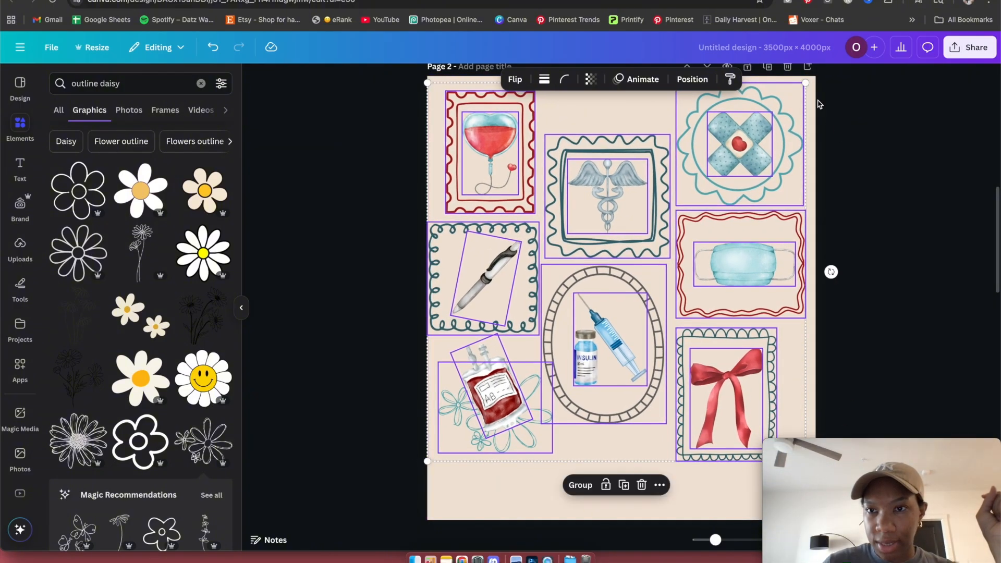
left_click_drag(805, 81, 813, 76)
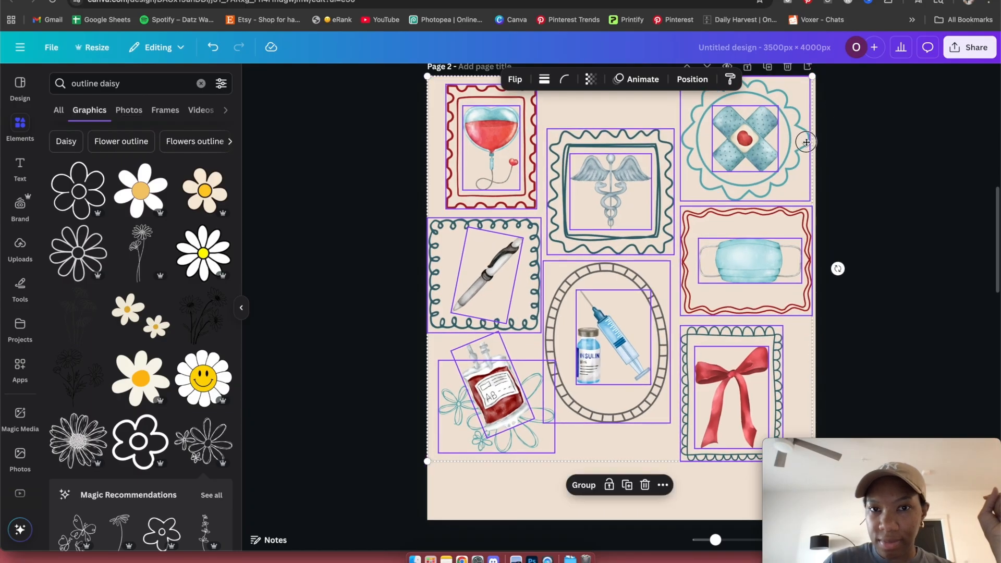
left_click_drag(804, 137, 807, 150)
left_click(928, 192)
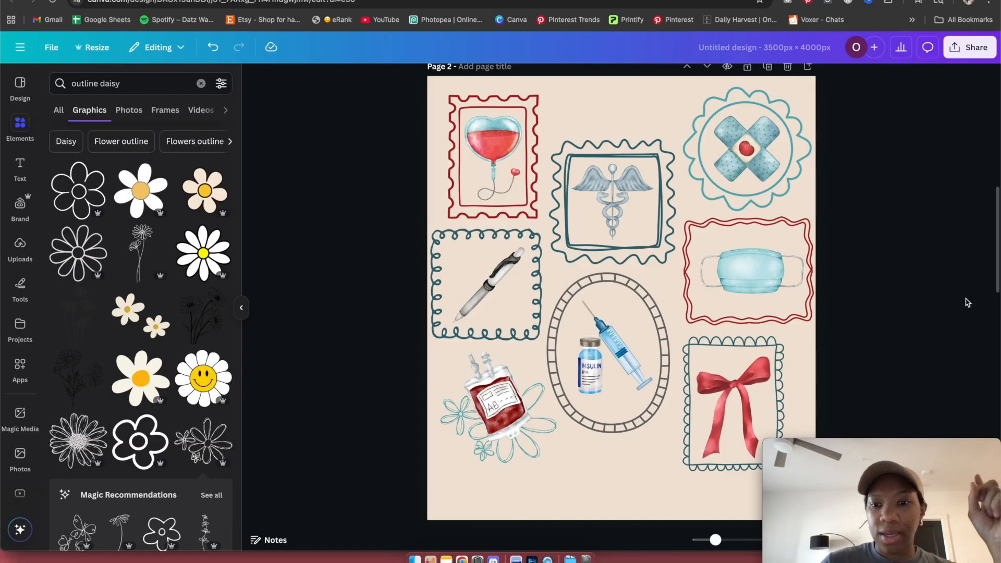
scroll(954, 301, "down", 3)
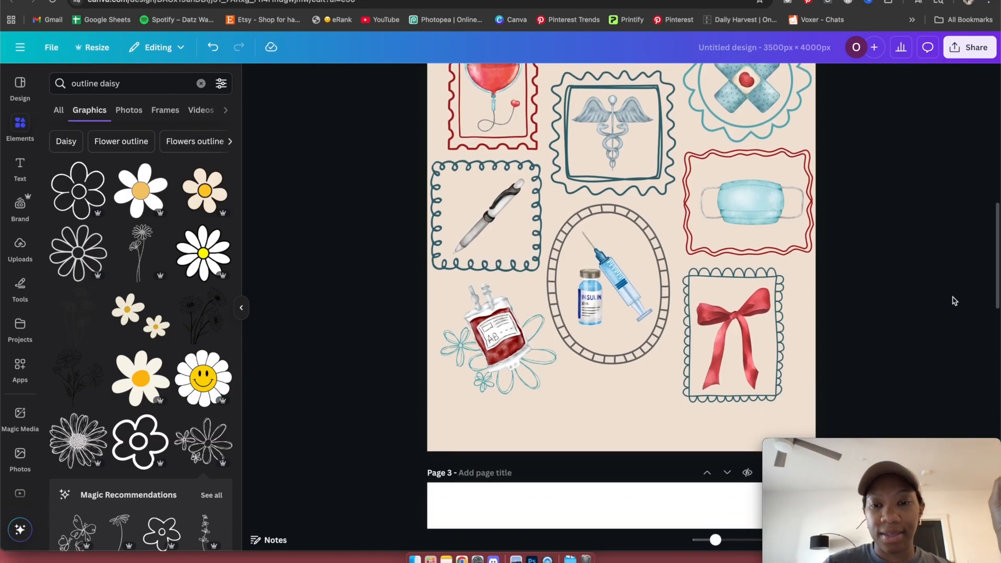
scroll(954, 301, "up", 1)
left_click(574, 427)
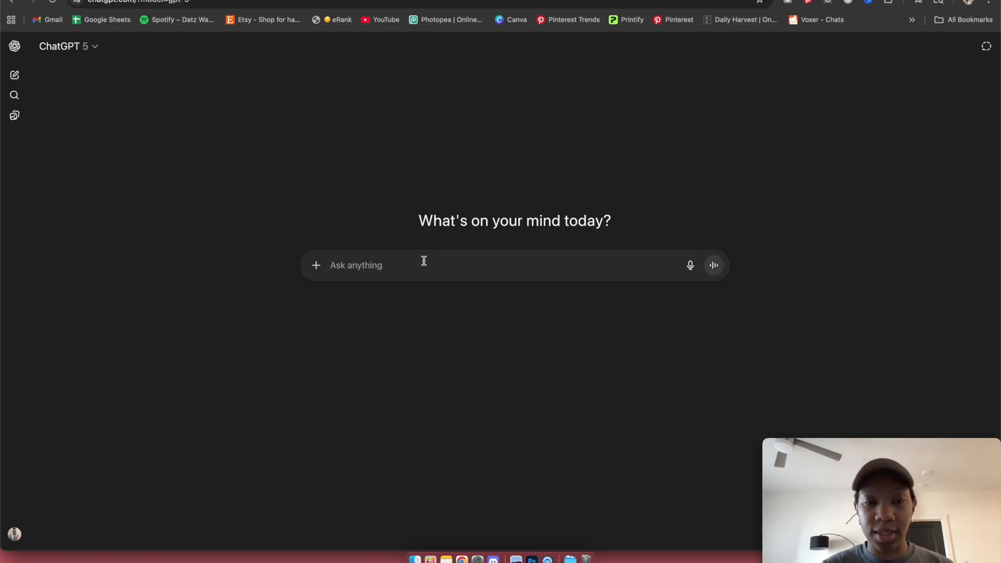
Ask ChatGPT for "nurse sayings for a tshirt".
type("nu")
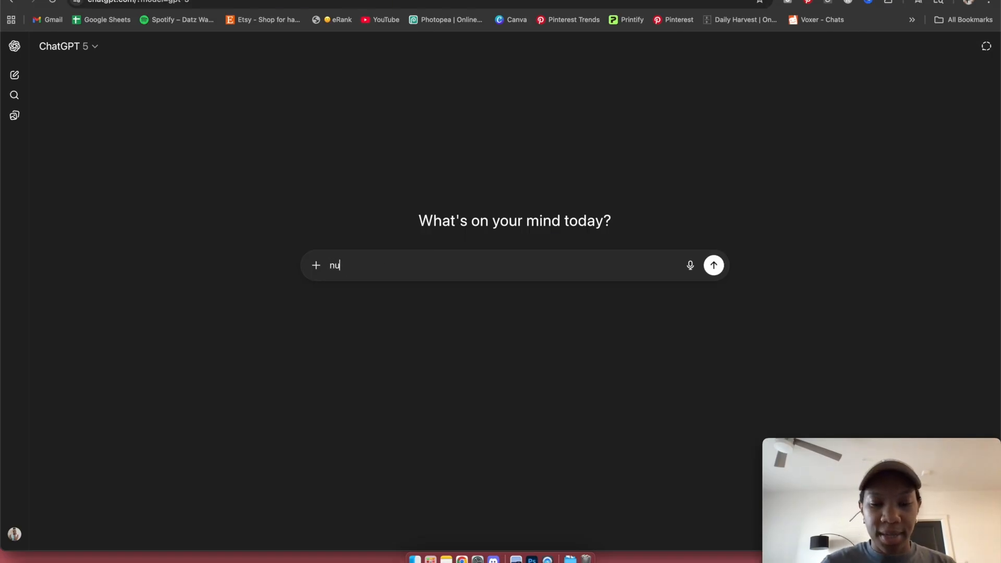
type("rse say")
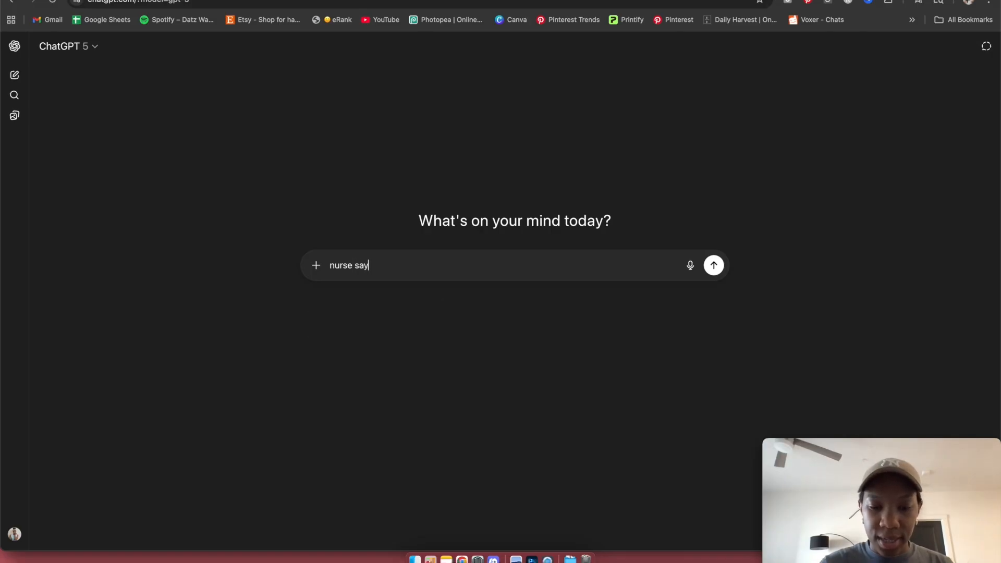
type("ings for a")
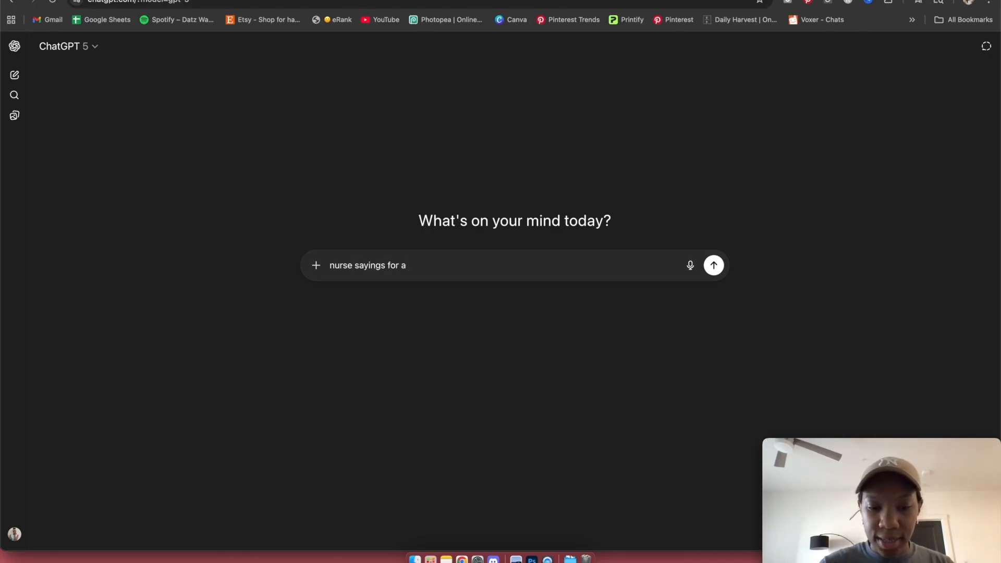
type(" tshirt")
key("Return")
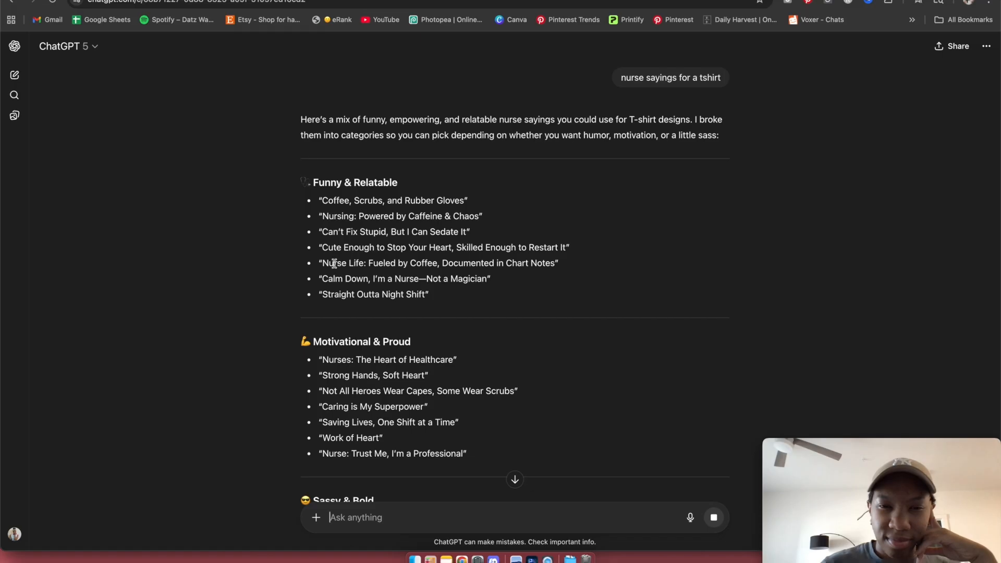
Look through the suggested sayings and copy "Caring is My Superpower" from the Motivational & Proud list.
scroll(367, 276, "down", 3)
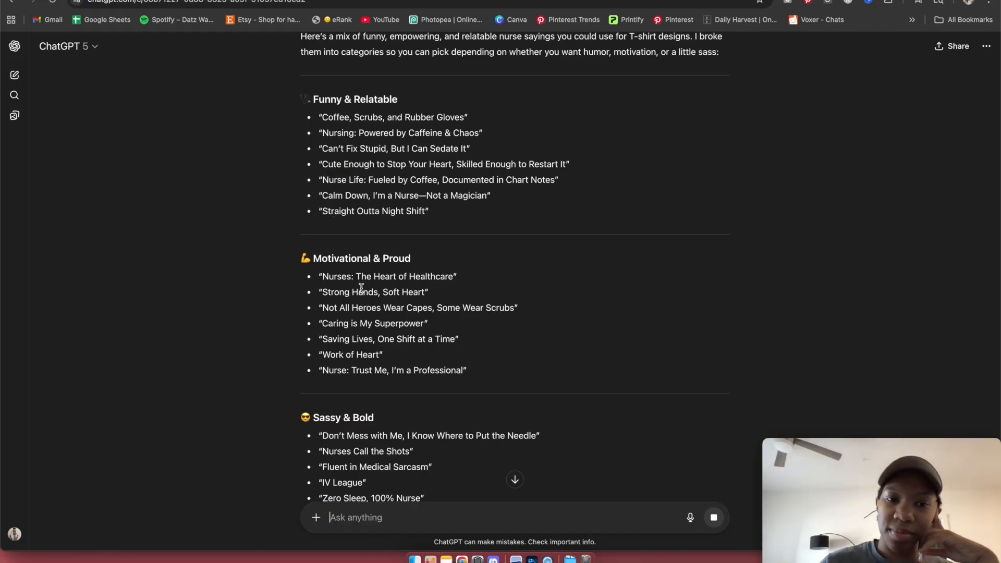
scroll(361, 288, "down", 2)
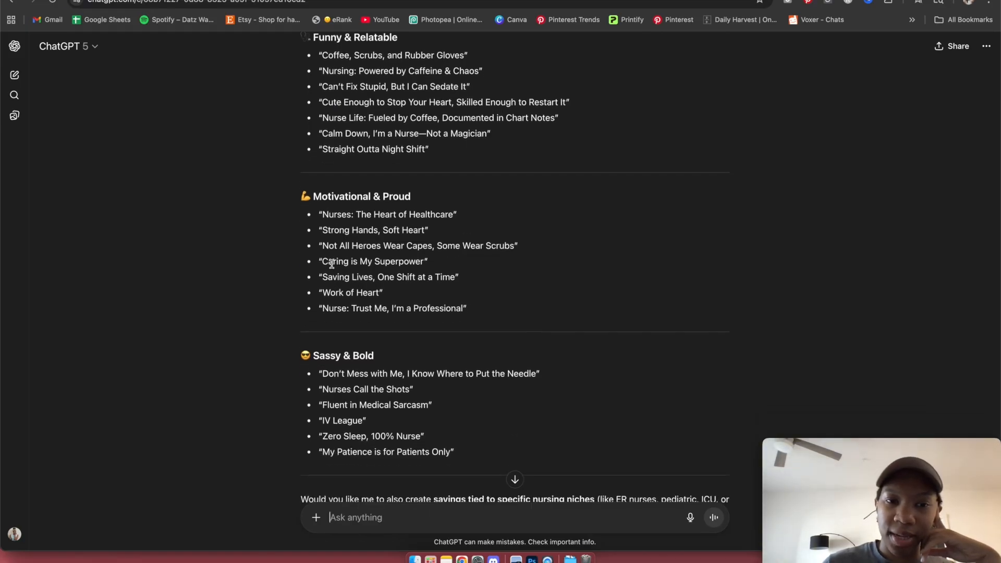
left_click_drag(323, 262, 424, 264)
key("super+c")
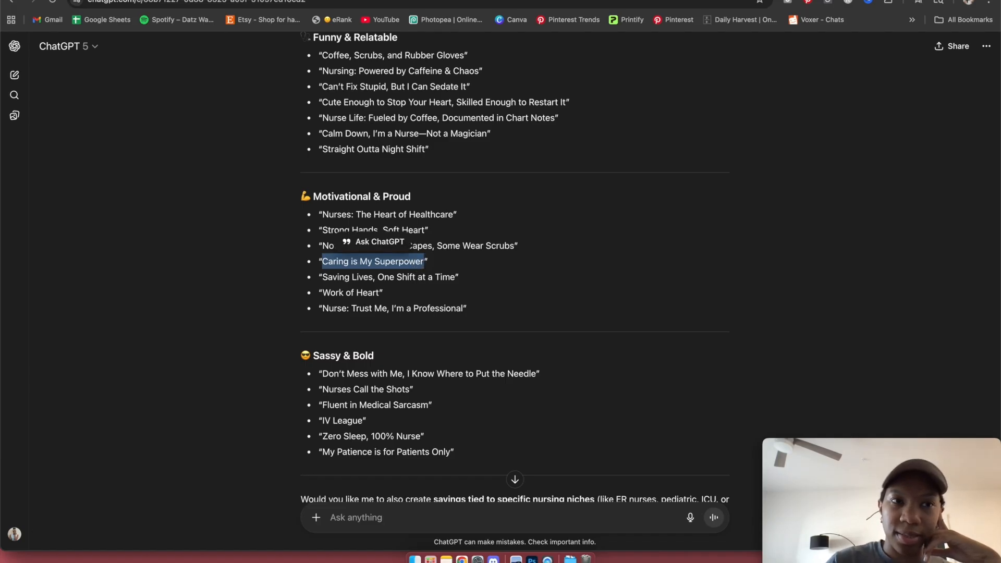
Switch back to the Canva design and add a text box on page 2 containing the copied saying "Caring is My Superpower".
left_click(410, 1)
left_click(523, 431)
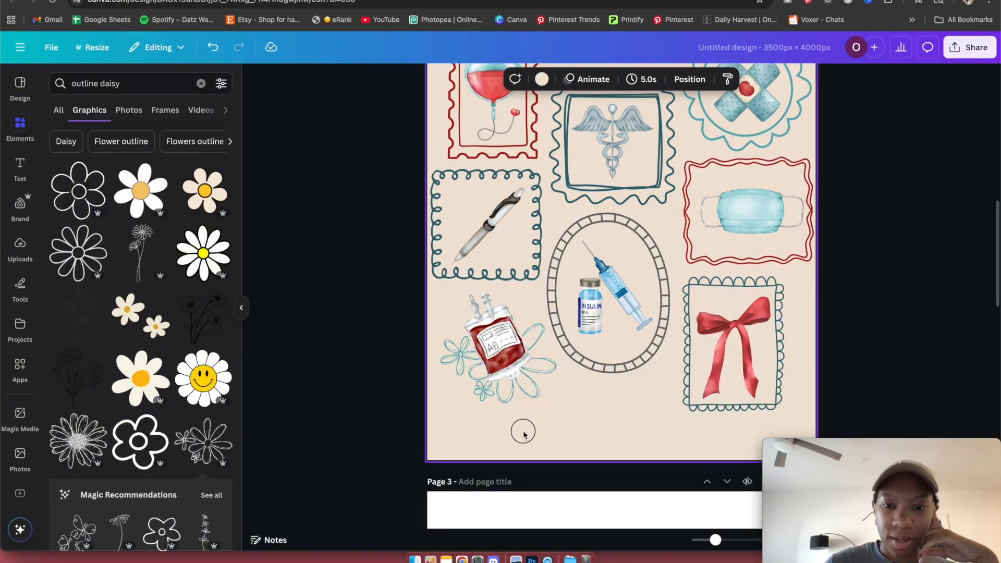
scroll(523, 428, "up", 1)
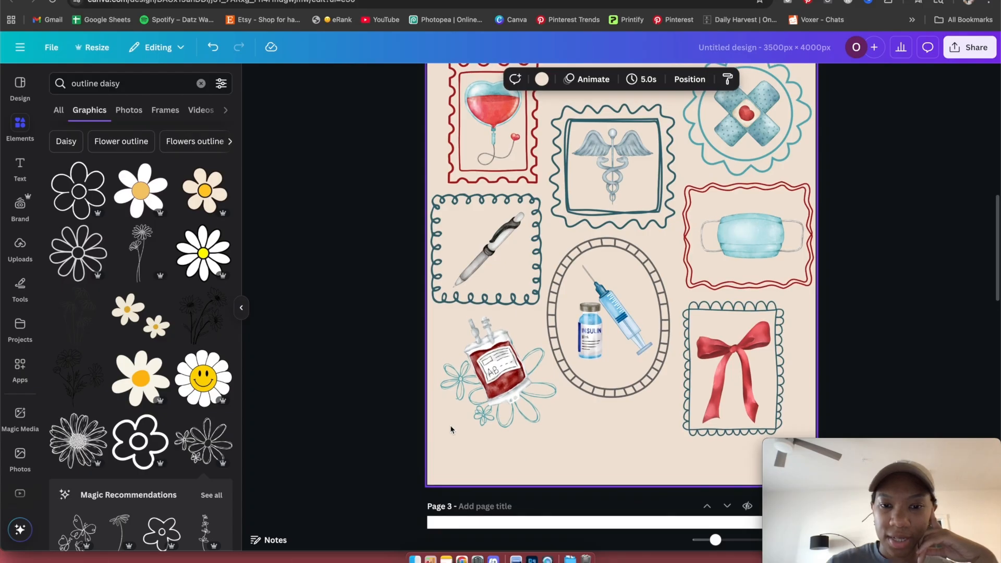
left_click(450, 425)
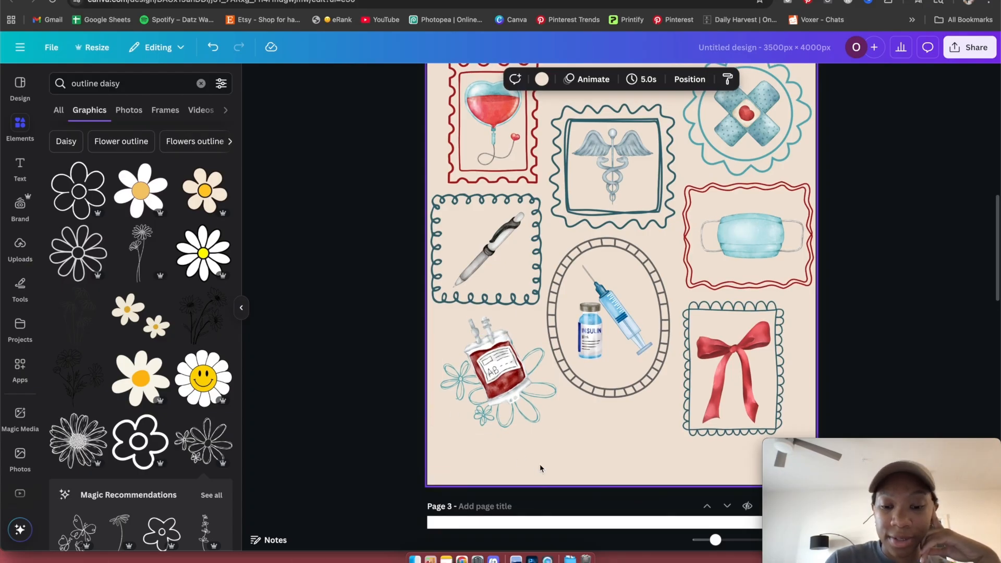
key("t")
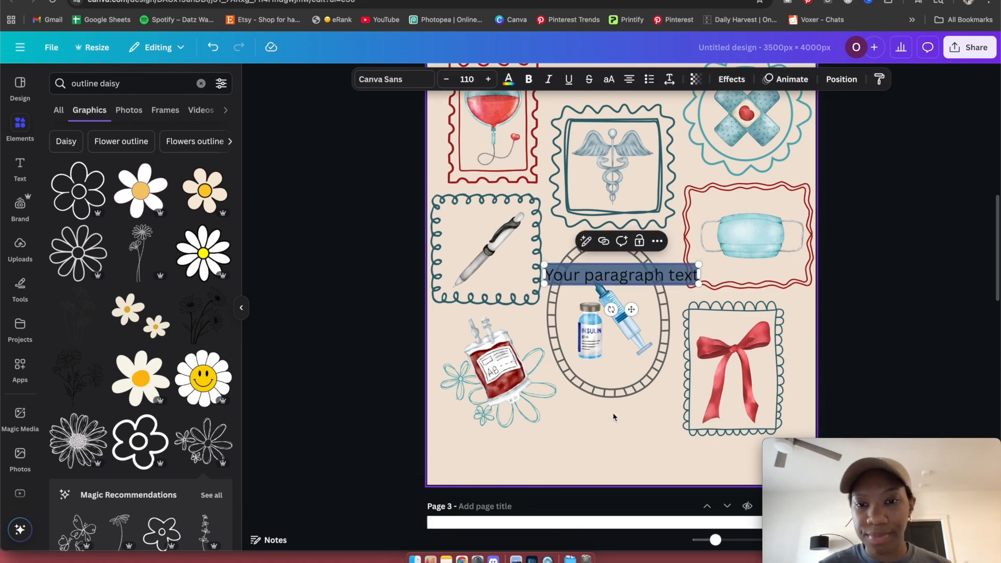
key("super+v")
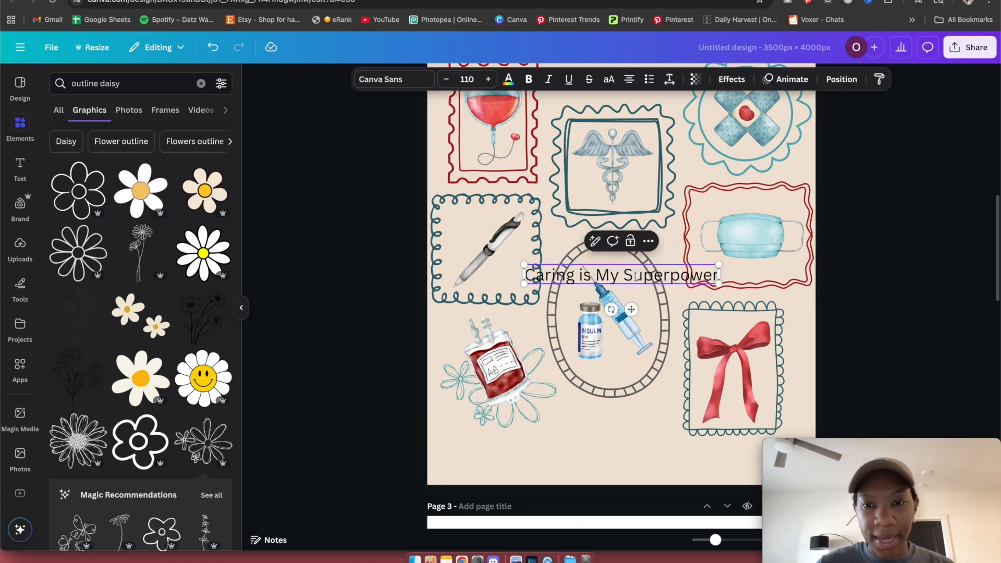
Scale the saying to font size 133 and place it under the blood bag and oval frame, ending beside the bow frame.
left_click_drag(719, 266, 853, 251)
left_click(893, 277)
left_click_drag(684, 269, 611, 451)
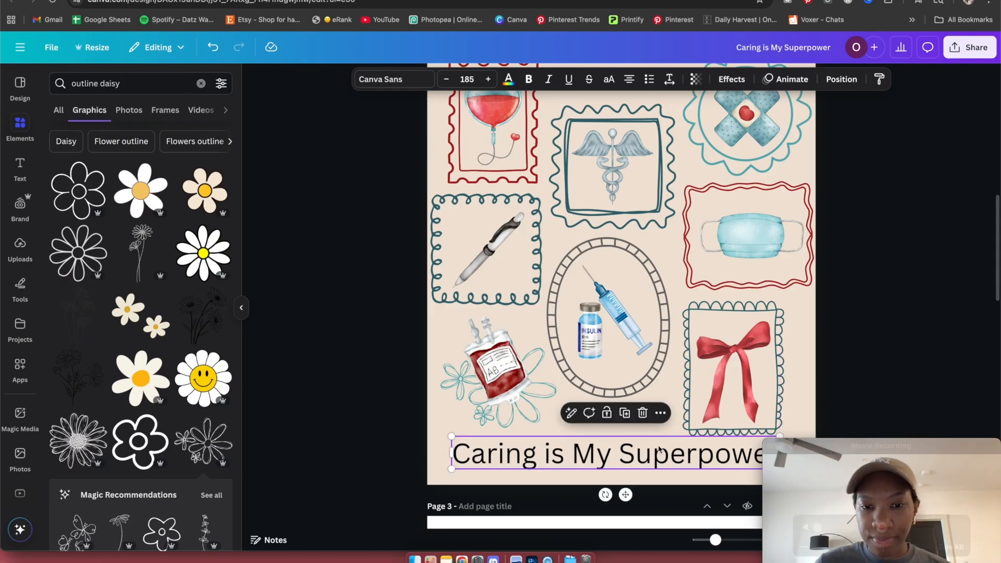
left_click_drag(451, 436, 464, 438)
left_click_drag(645, 453, 625, 455)
left_click_drag(628, 454, 538, 421)
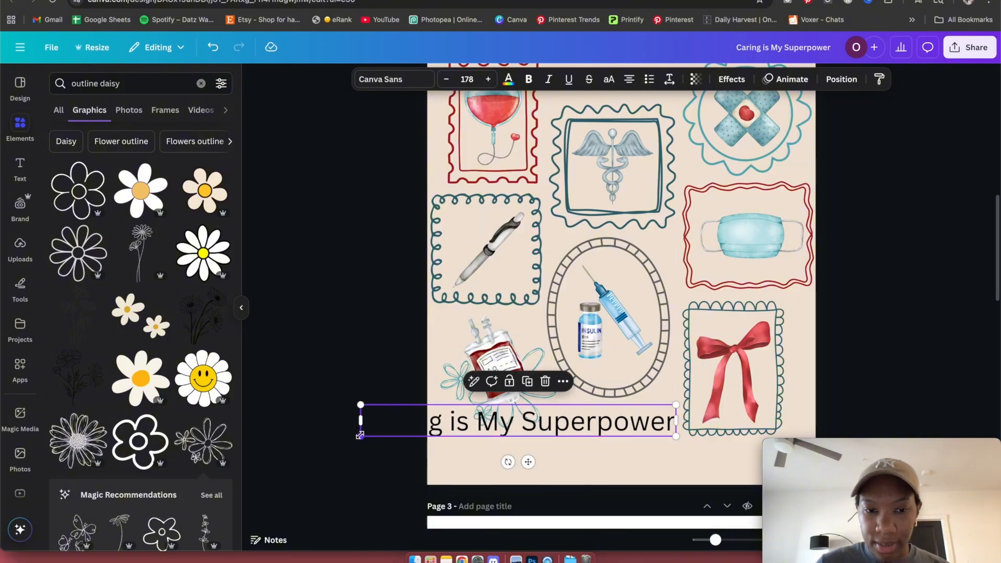
left_click_drag(360, 436, 440, 433)
left_click(580, 454)
Shrink the blood bag and daisy outline together and position them above the saying, clear of the text.
scroll(589, 455, "up", 3)
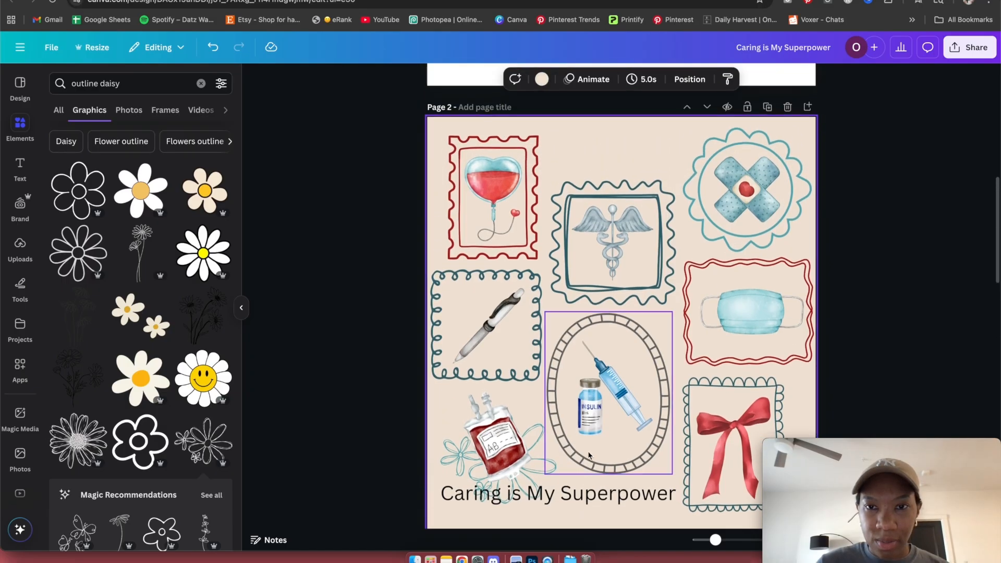
scroll(589, 456, "down", 4)
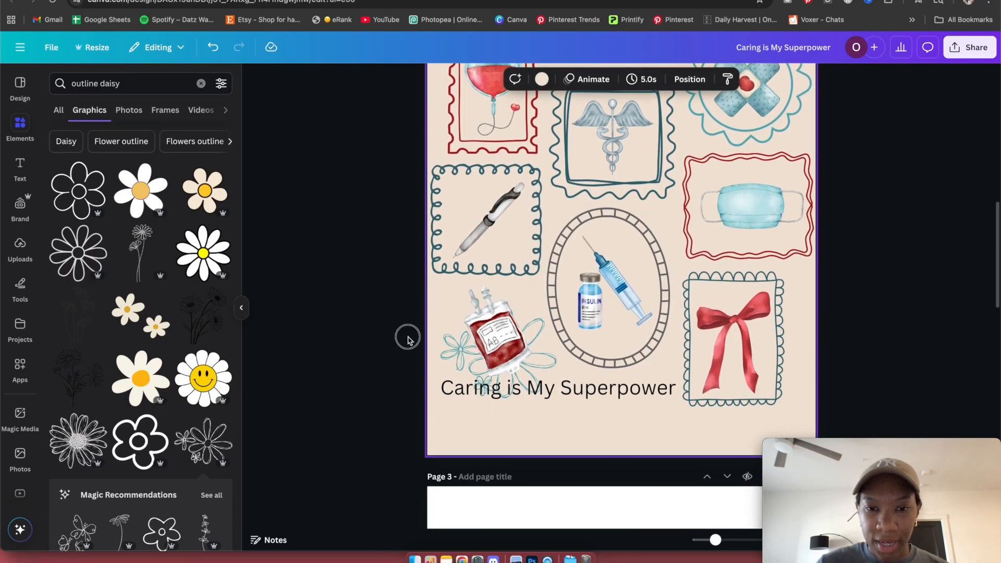
left_click_drag(408, 339, 501, 368)
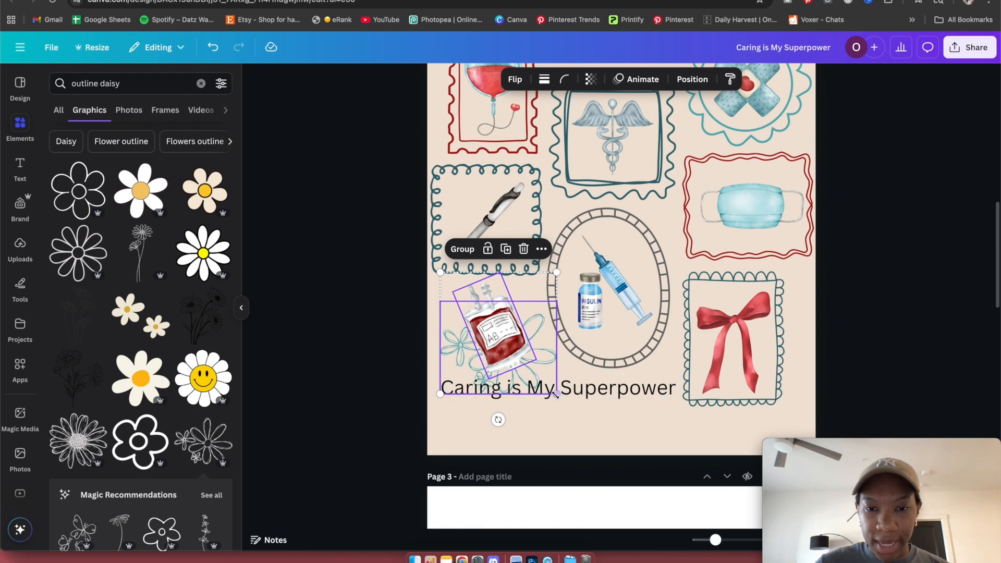
left_click_drag(556, 395, 541, 374)
left_click_drag(504, 347, 511, 346)
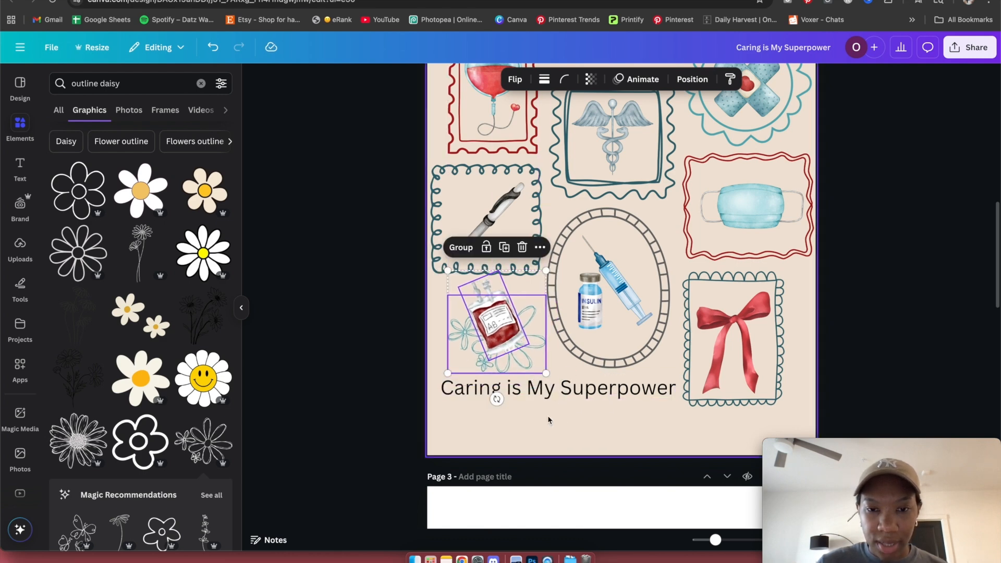
Change the saying's font to Beth Ellen.
left_click(567, 400)
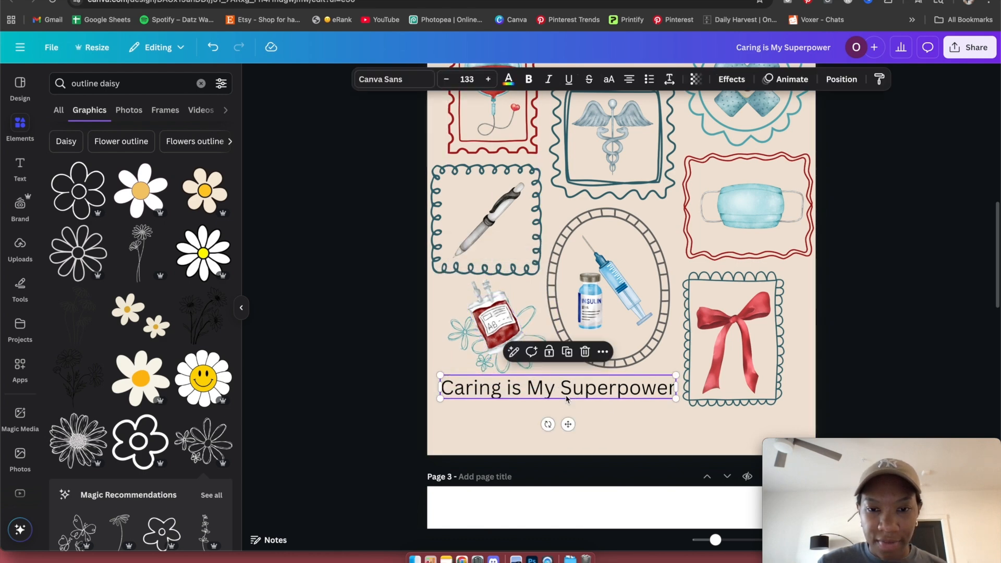
left_click(401, 80)
left_click(110, 133)
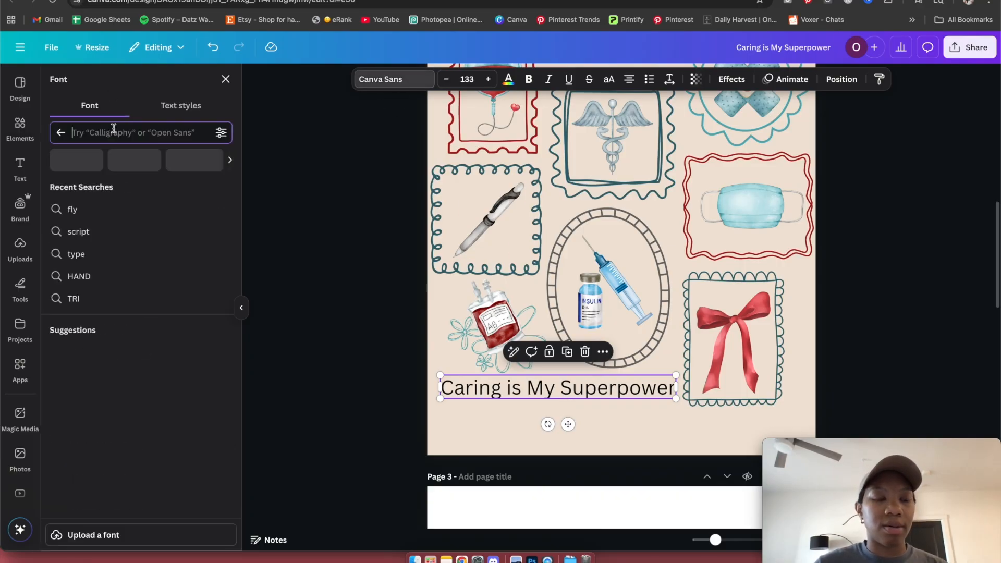
type("beth")
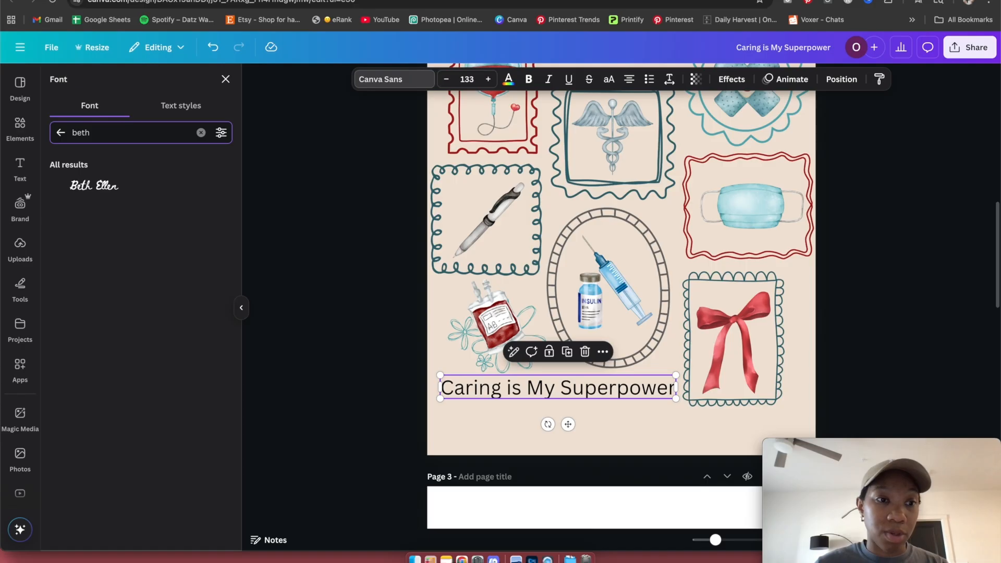
left_click(107, 189)
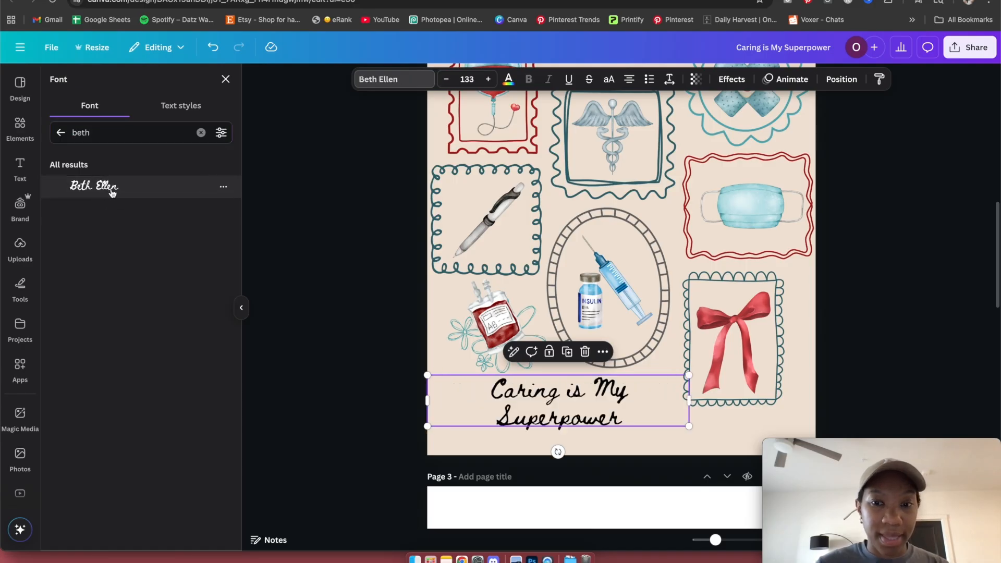
Fit the saying on one line and reduce it to font size 119 so it stays between the page edge and bow frame.
mouse_move(686, 401)
left_mouse_down()
mouse_move(749, 401)
mouse_move(679, 395)
left_mouse_up()
left_click(572, 410)
left_click(466, 402)
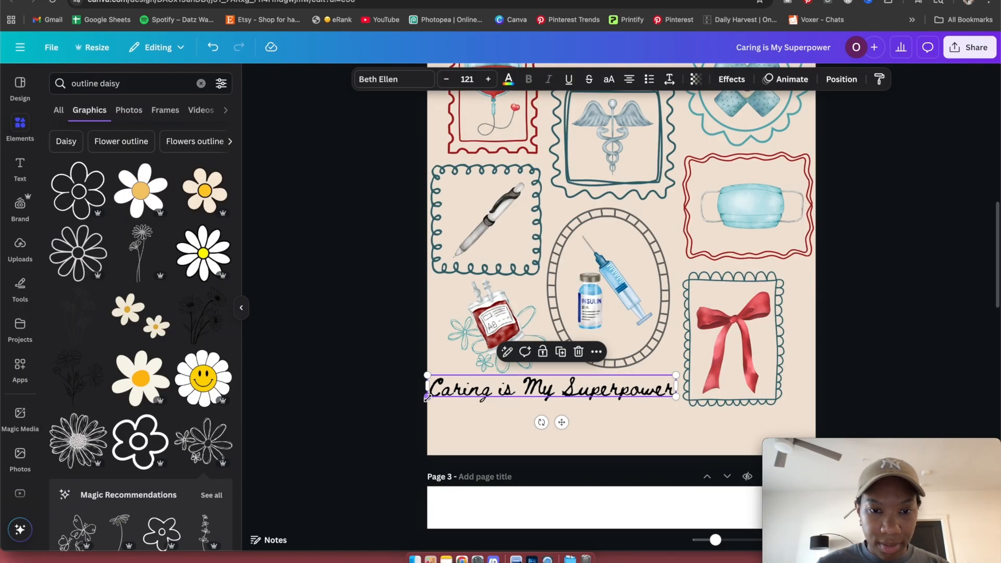
left_click_drag(427, 397, 433, 396)
left_click(856, 371)
left_click(600, 421)
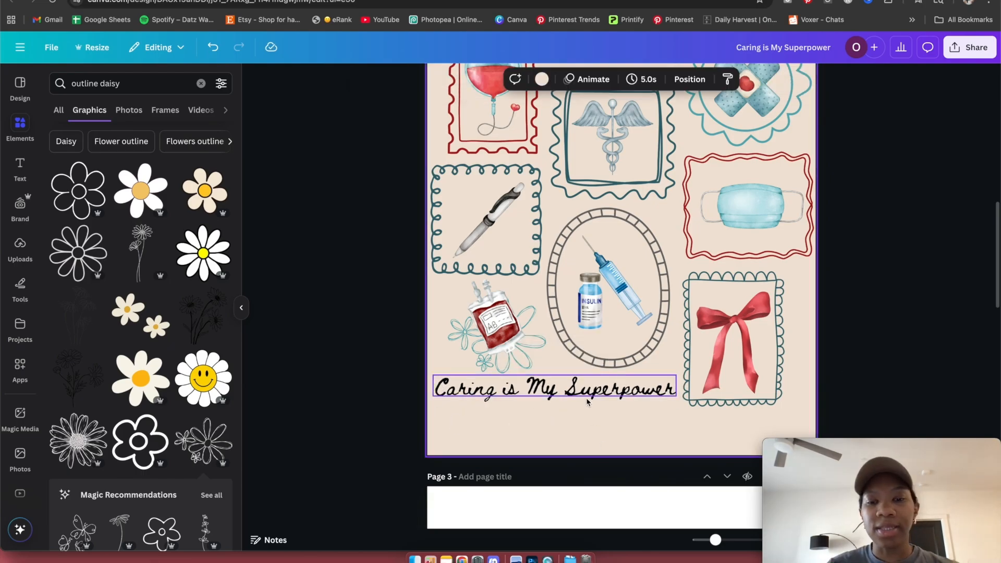
Recolor the saying to the dark red #AB1A1B sampled from the wavy frame around the face mask.
left_click(586, 395)
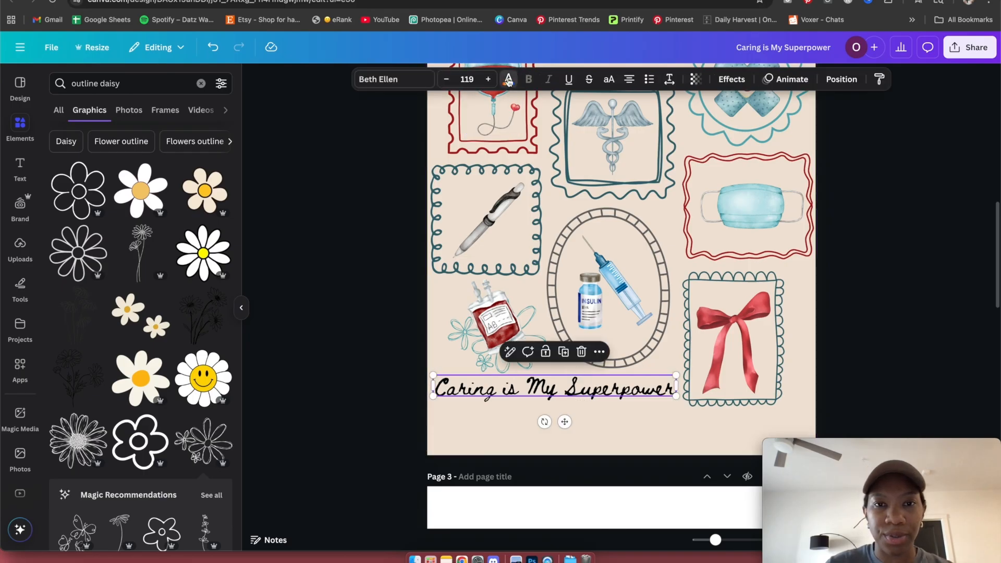
left_click(508, 80)
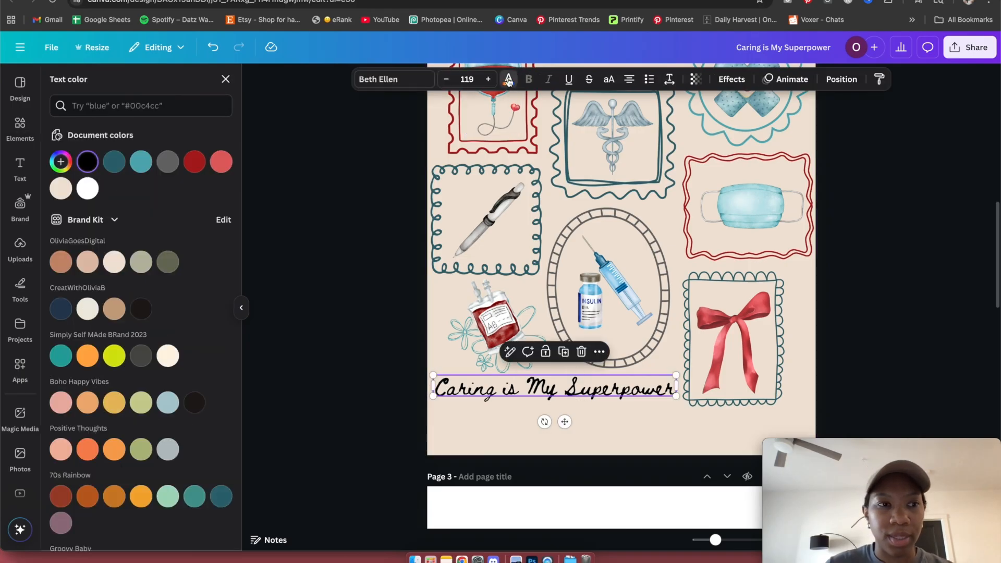
left_click(60, 159)
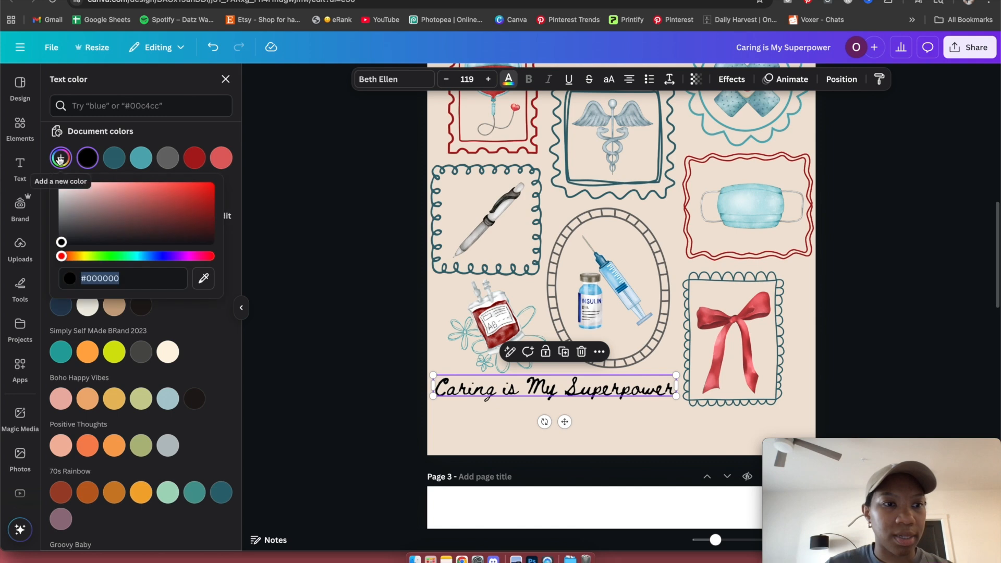
left_click(204, 283)
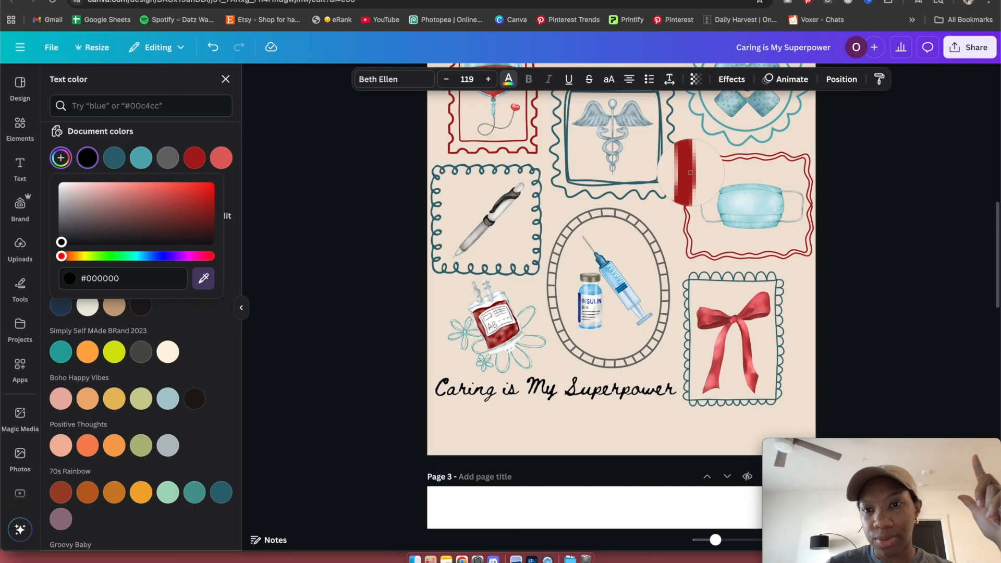
left_click(690, 172)
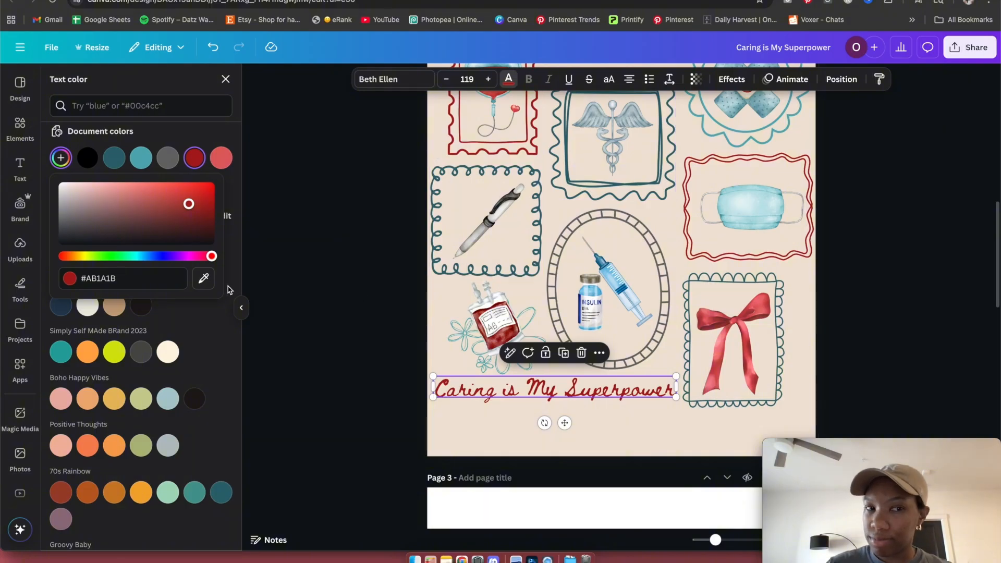
left_click(203, 278)
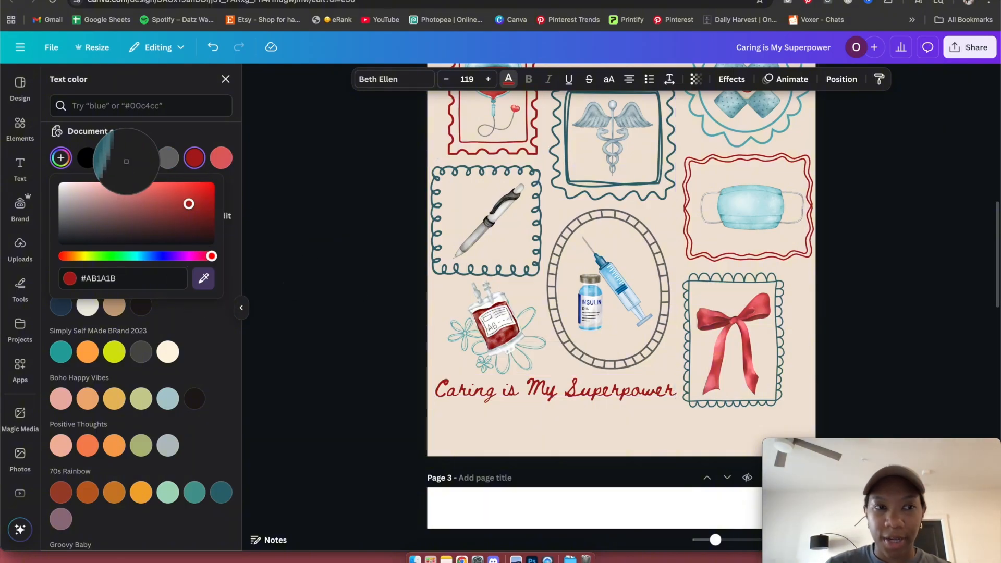
left_click(196, 161)
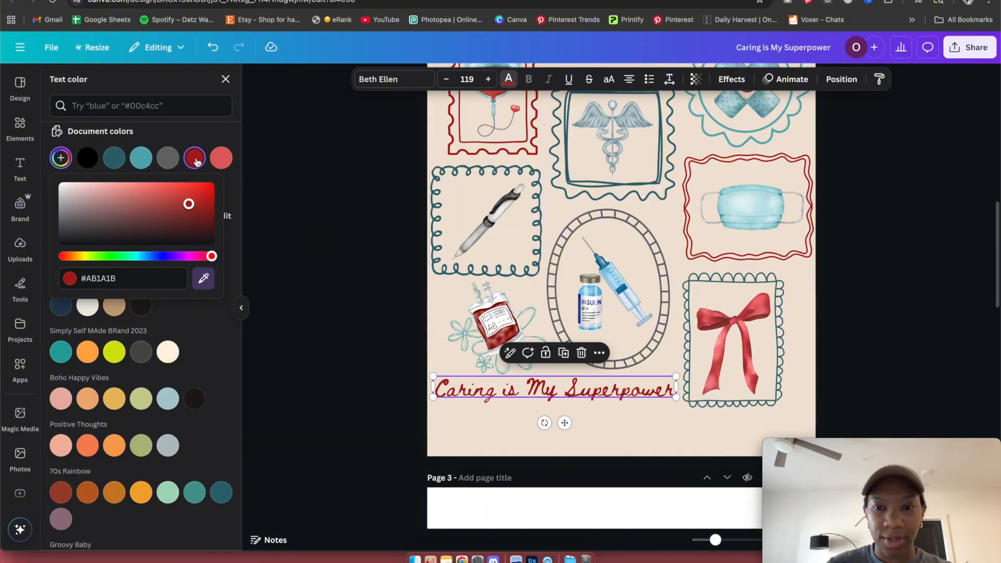
left_click(907, 314)
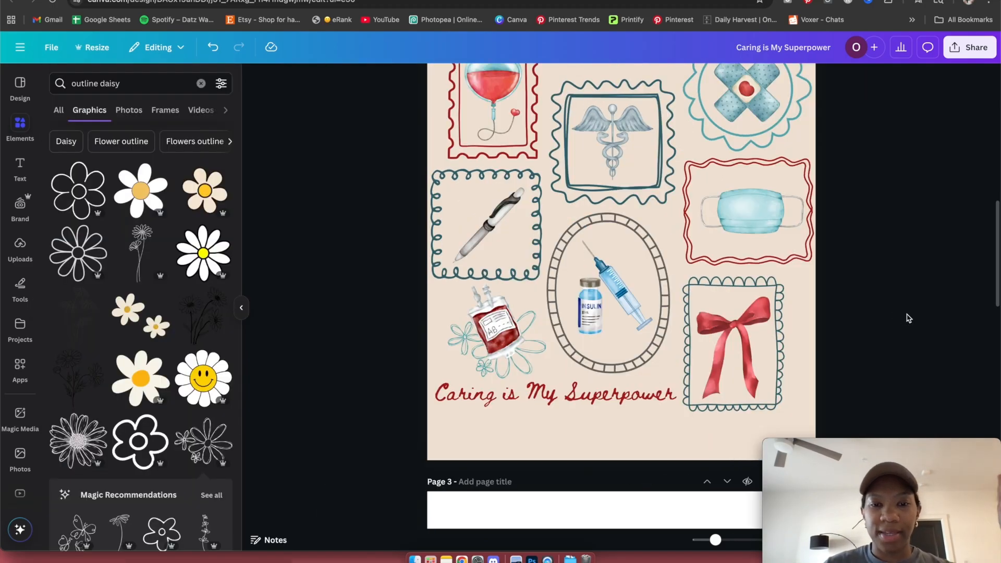
scroll(909, 318, "up", 3)
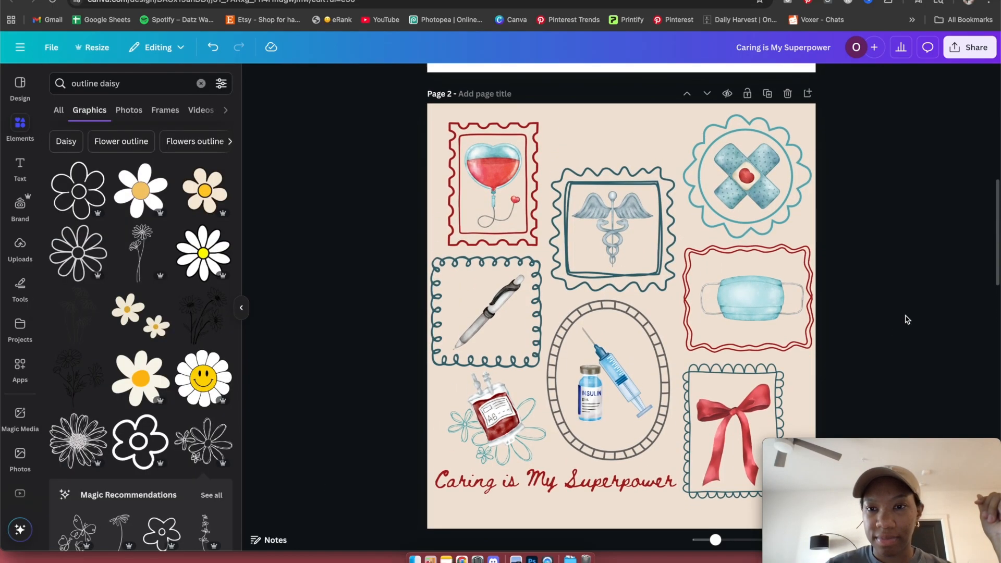
Copy the blood bag's daisy outline into the oval frame, enlarge it to about 992 × 790 px and rotate it to -86° around the syringe and vial.
scroll(907, 320, "down", 2)
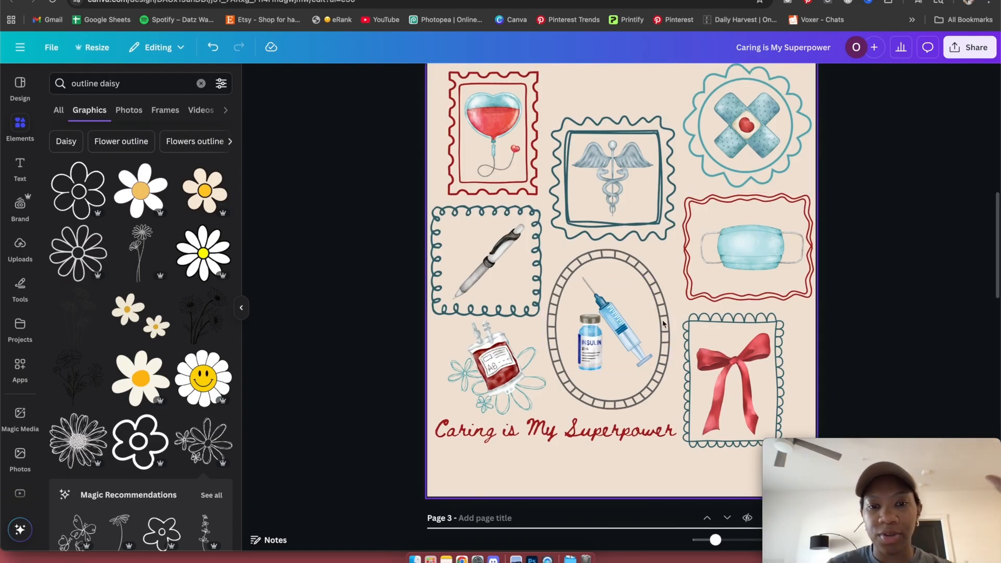
left_click(467, 390)
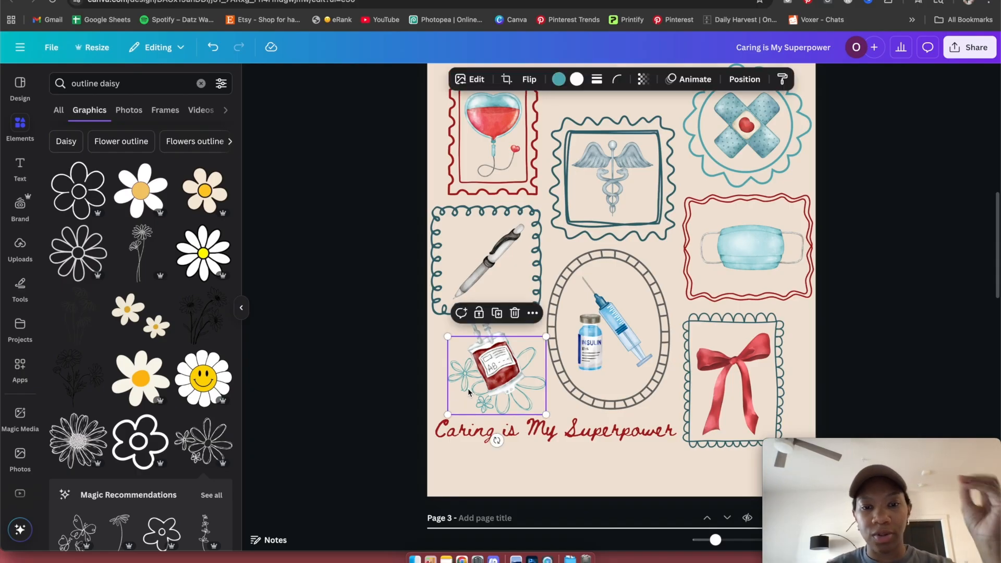
left_click_drag(468, 388, 625, 344)
left_click_drag(609, 378, 682, 321)
left_click_drag(568, 361, 557, 372)
left_click_drag(597, 343, 602, 352)
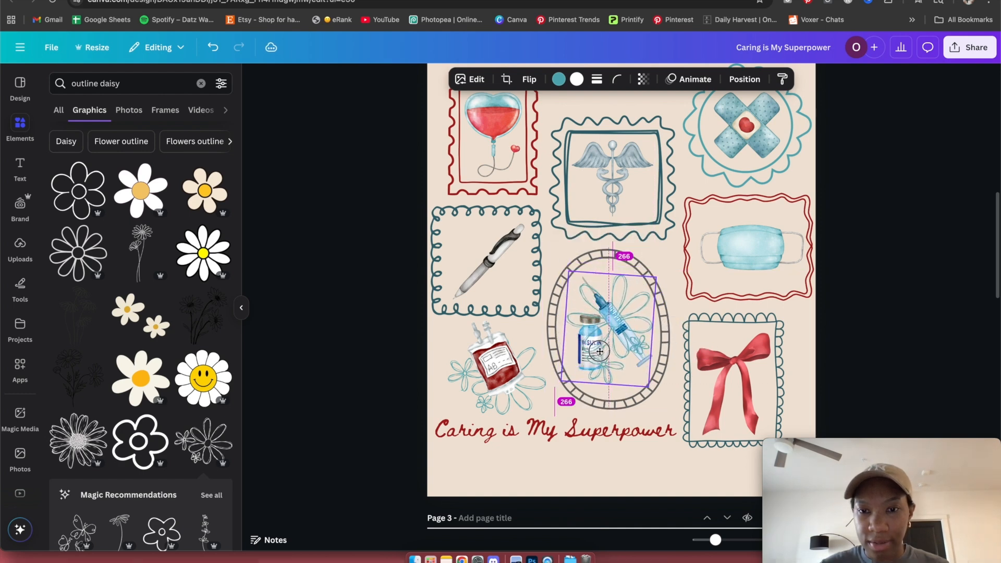
Recolor the daisy outline in the oval frame to the dark teal document color and send it behind the syringe and insulin vial.
left_click(558, 81)
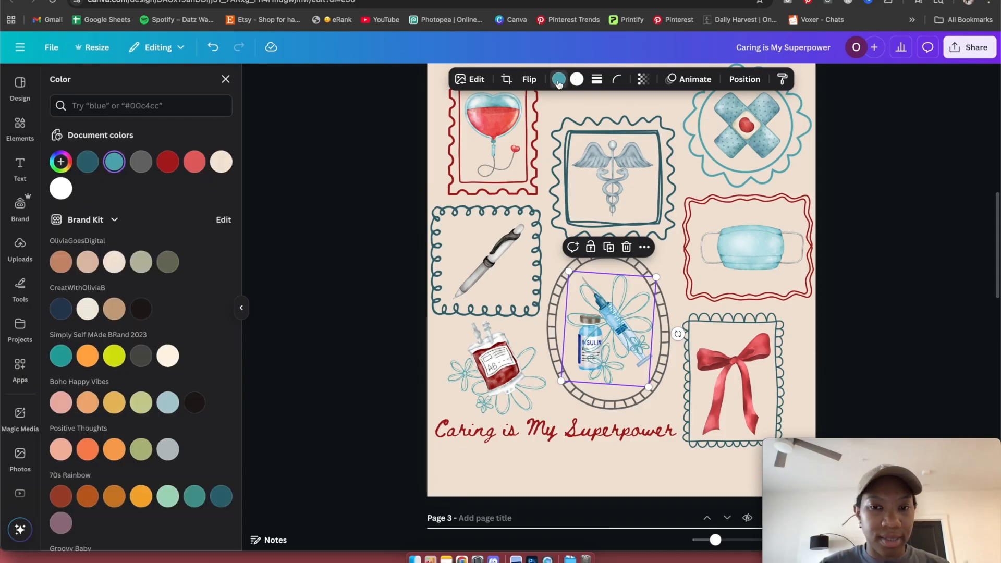
left_click(83, 164)
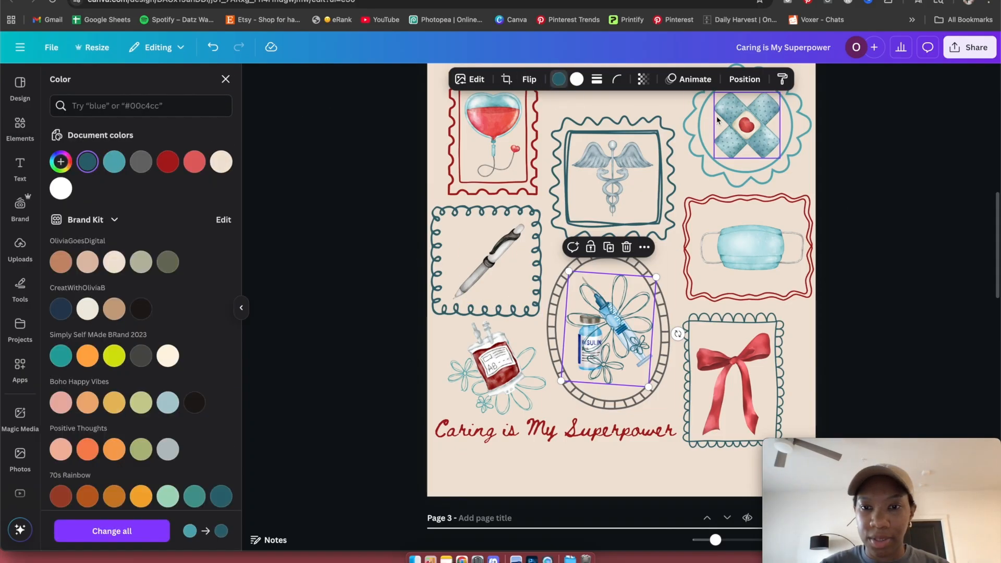
left_click(744, 79)
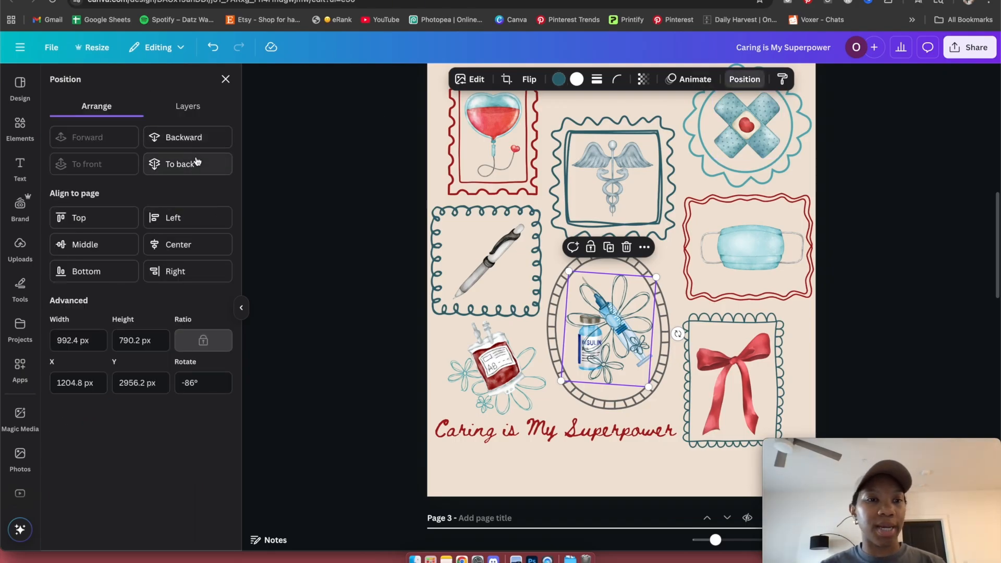
left_click(194, 164)
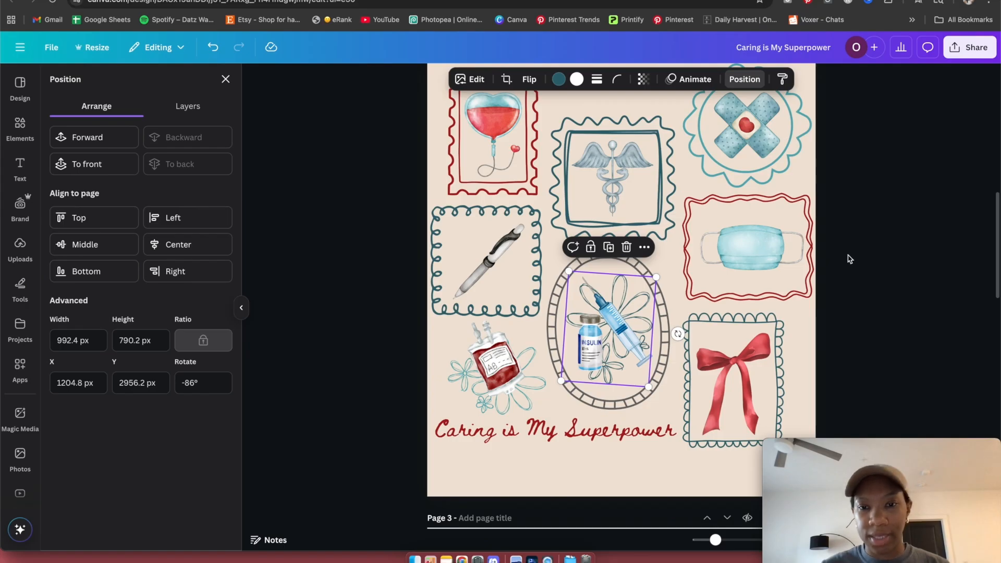
left_click(953, 256)
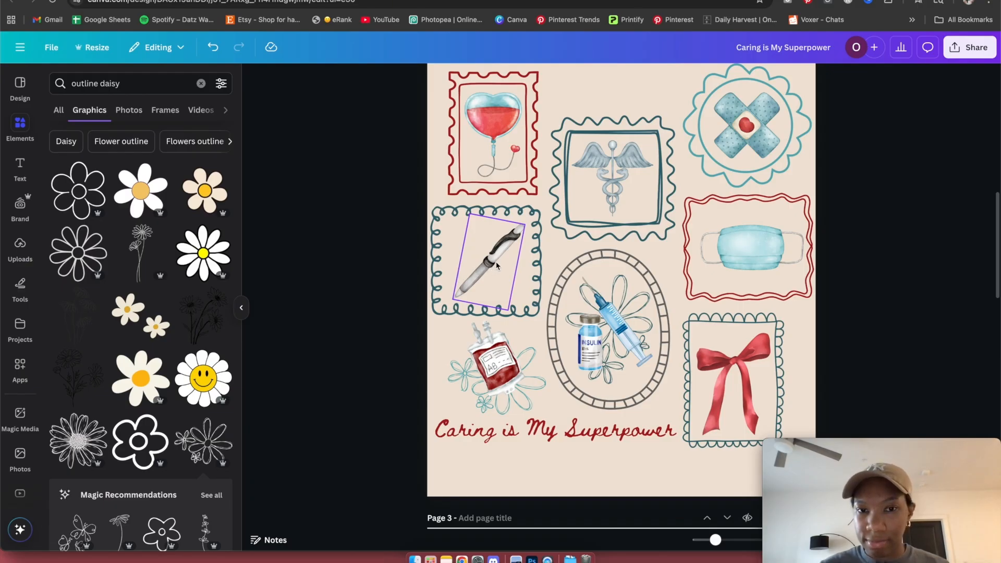
Search the graphics for "doodle sparkle".
scroll(724, 241, "up", 10)
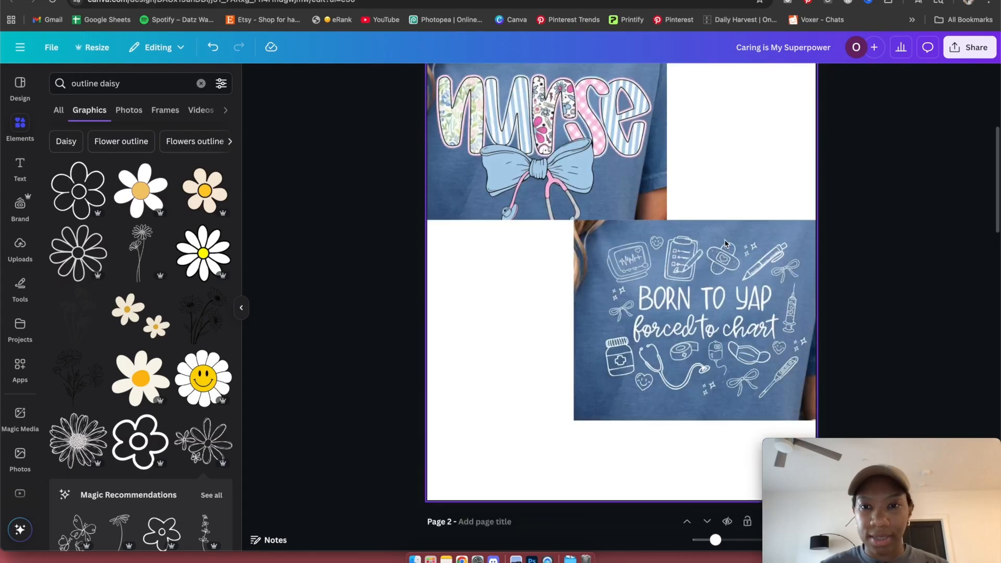
scroll(726, 242, "down", 3)
scroll(725, 242, "down", 10)
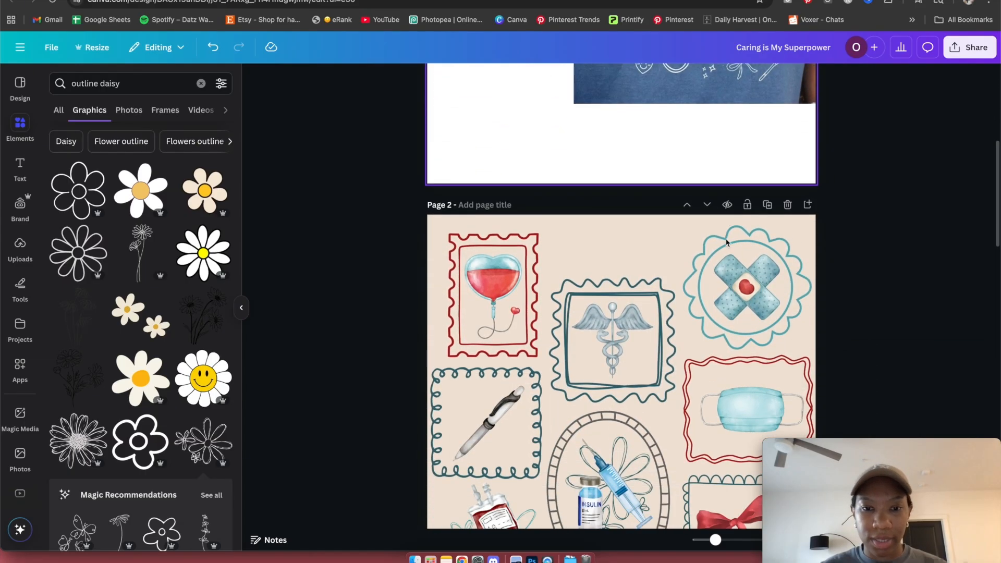
left_click(132, 83)
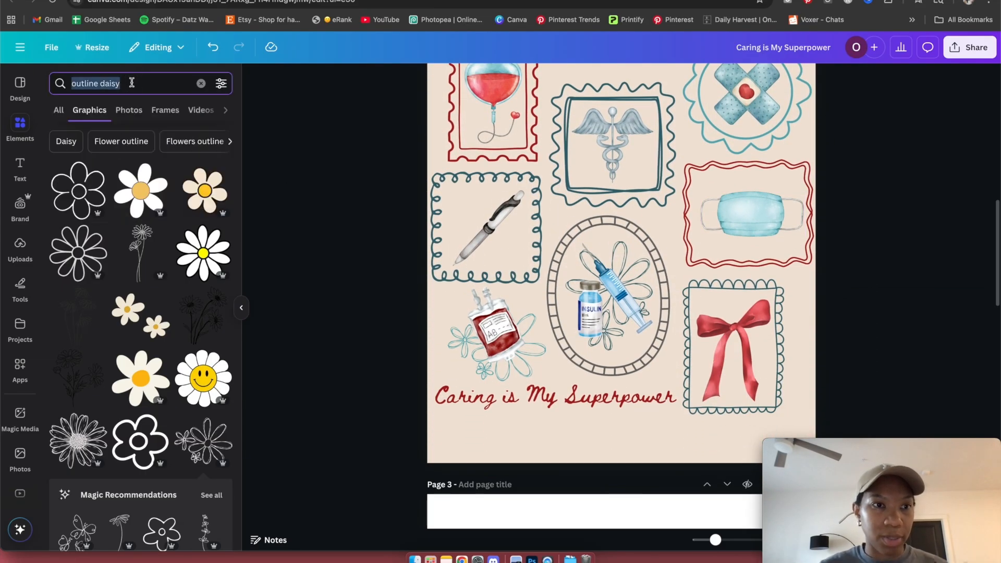
type("doo")
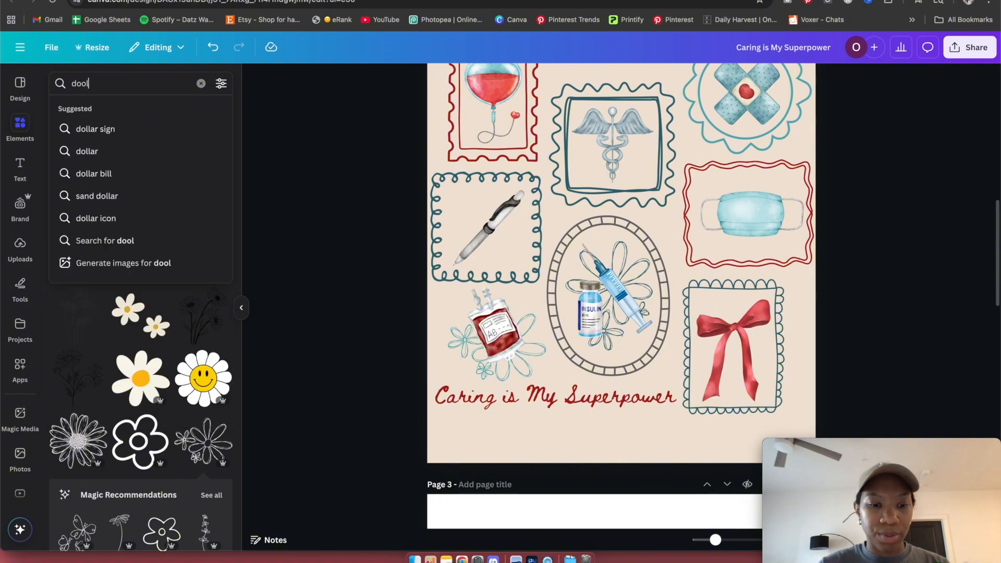
type("dle ")
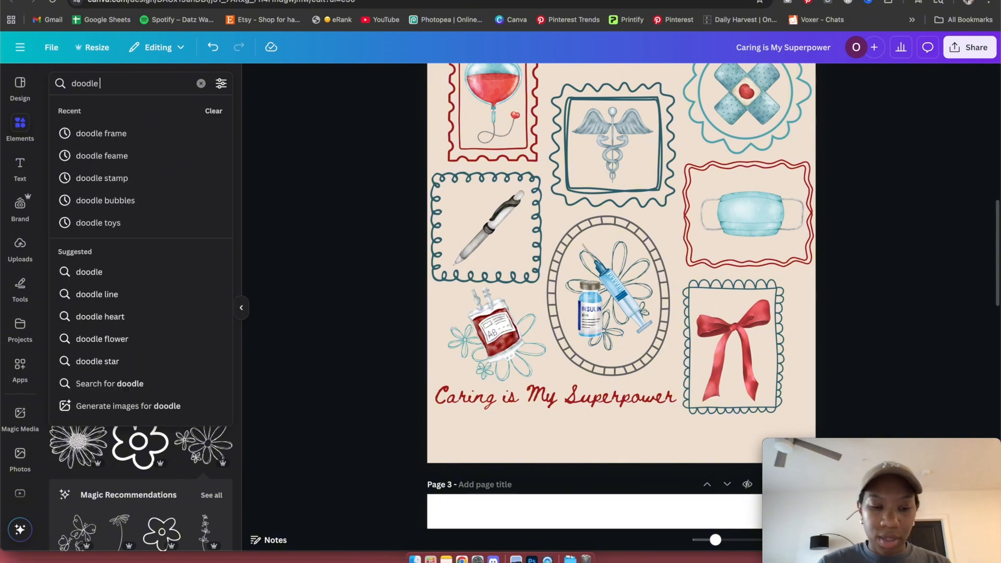
type("sparkle")
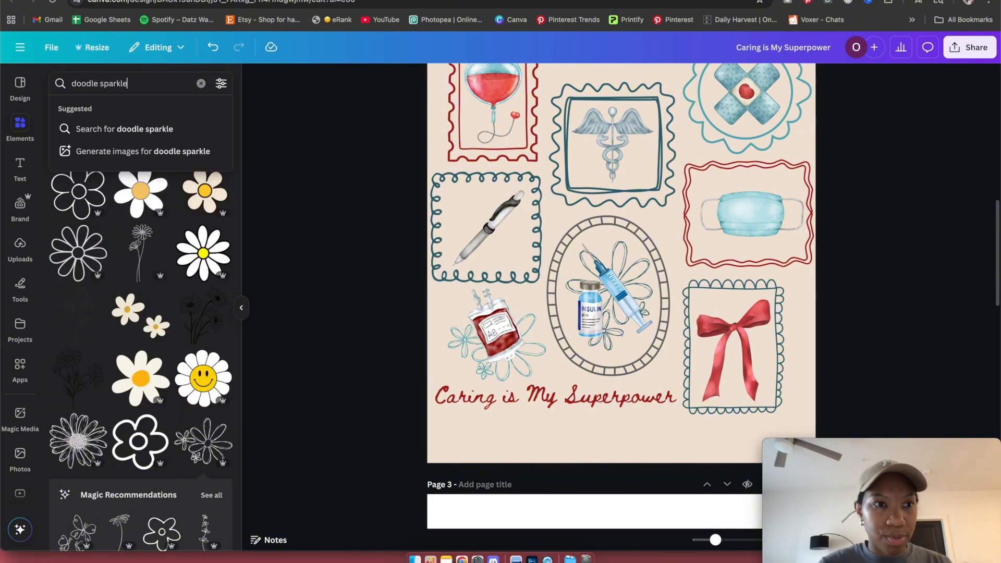
key("Return")
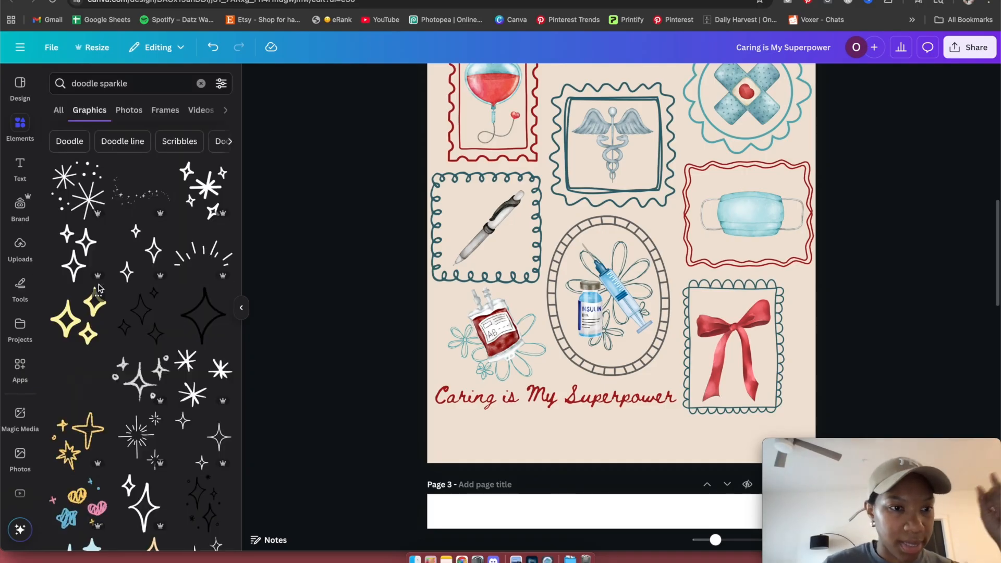
Add the outlined three-sparkle graphic, shrink it and place it inside the looped frame at the upper left of the pen.
left_click(79, 259)
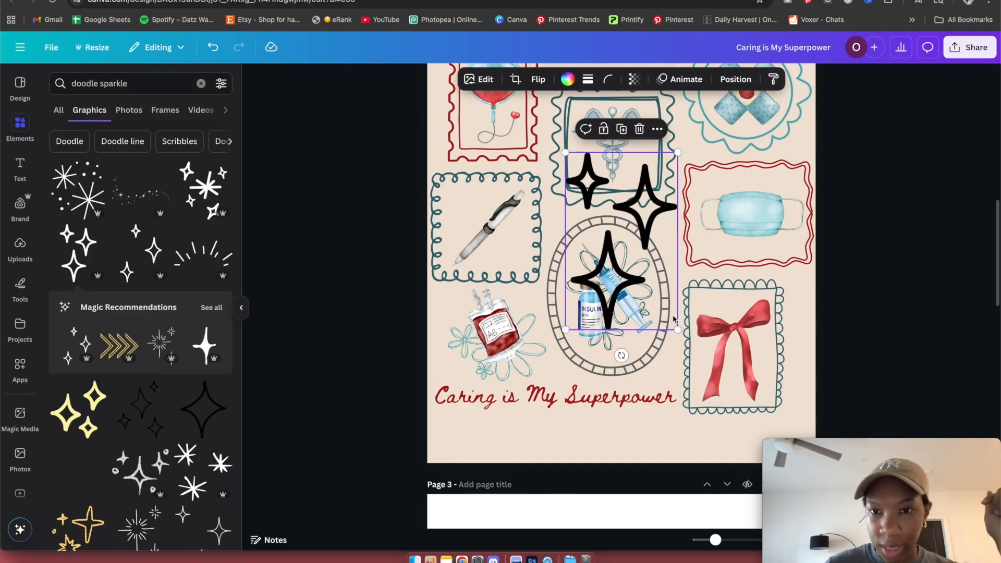
left_click_drag(674, 332, 473, 211)
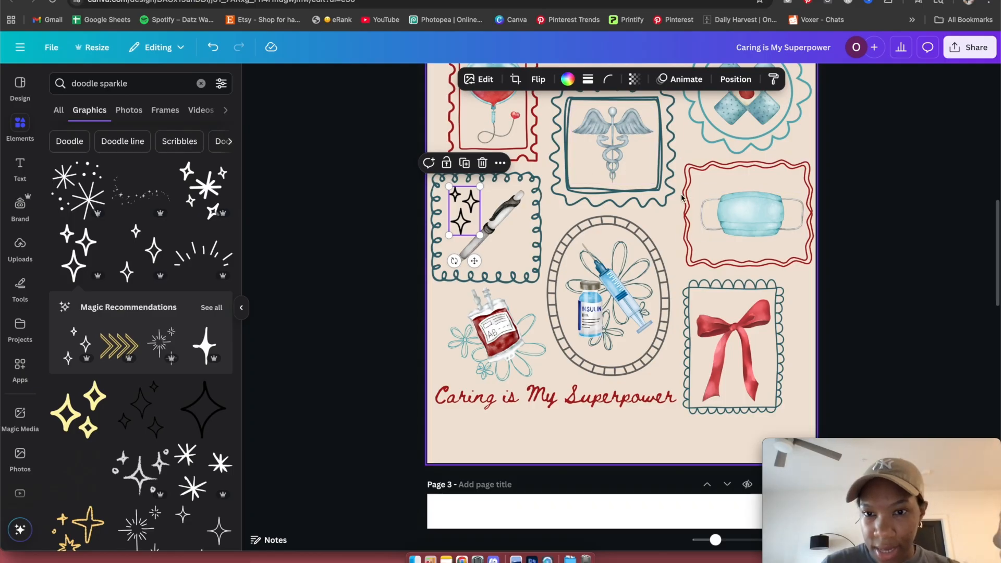
left_click_drag(480, 235, 514, 254)
Try cropping a duplicate of the three-sparkle graphic to its largest sparkle below the pen, and delete the duplicate.
key("super+d")
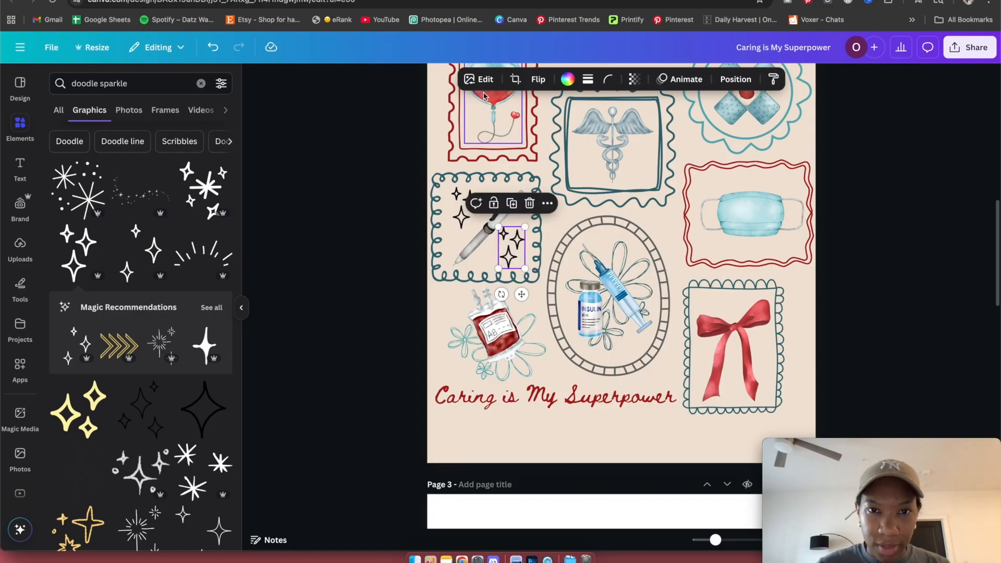
double_click(516, 250)
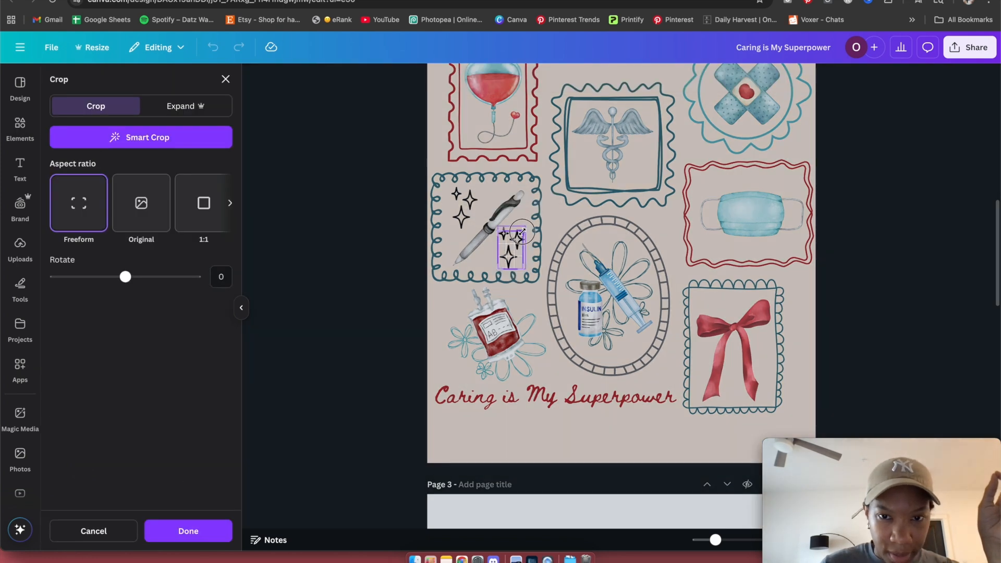
left_click_drag(521, 232, 530, 226)
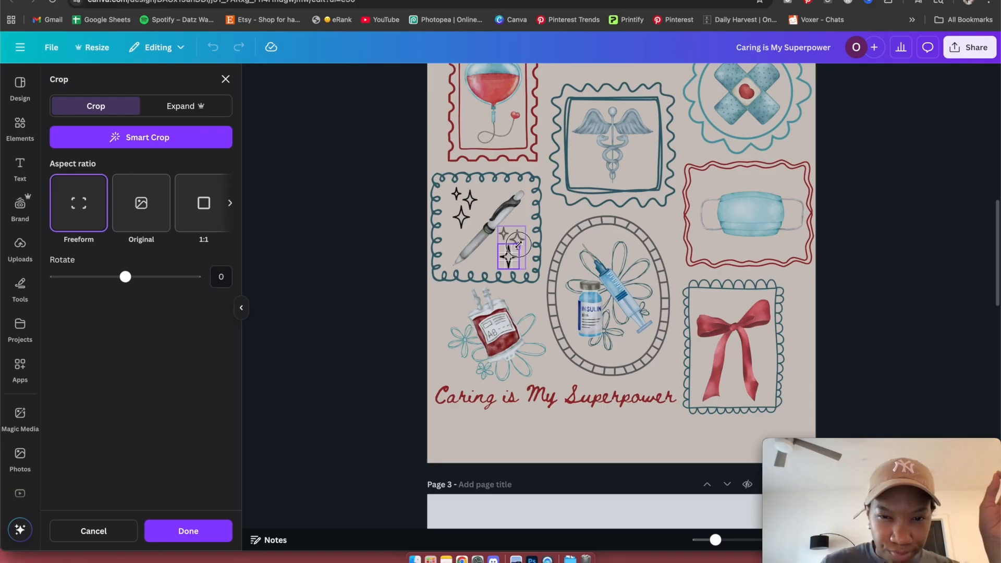
left_click(596, 258)
left_click(894, 243)
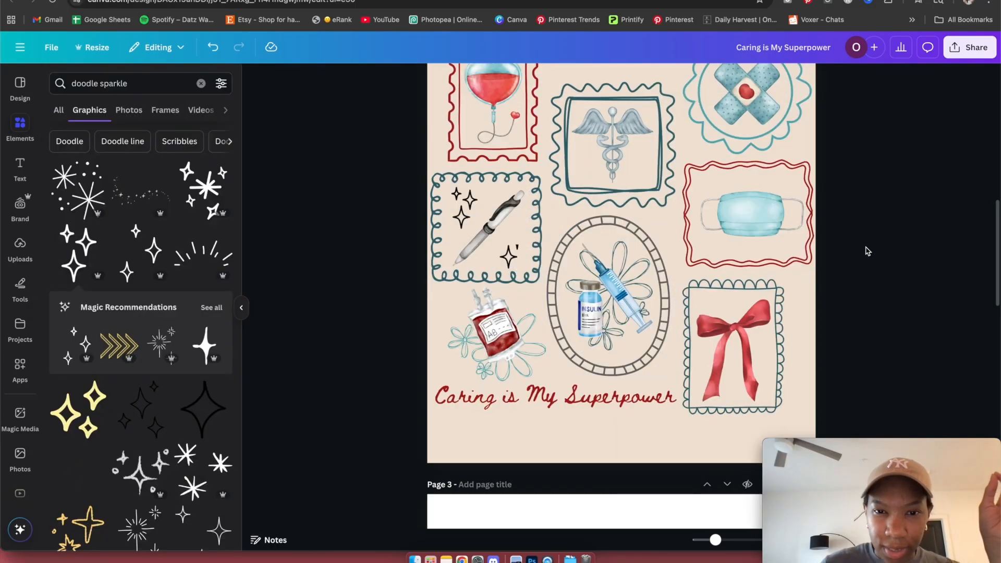
left_click(503, 257)
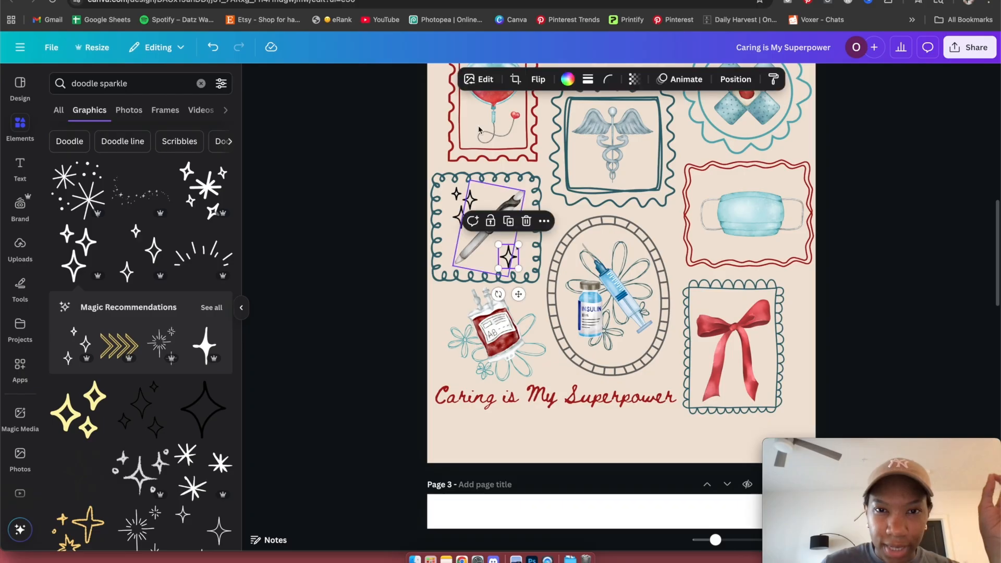
left_click(481, 80)
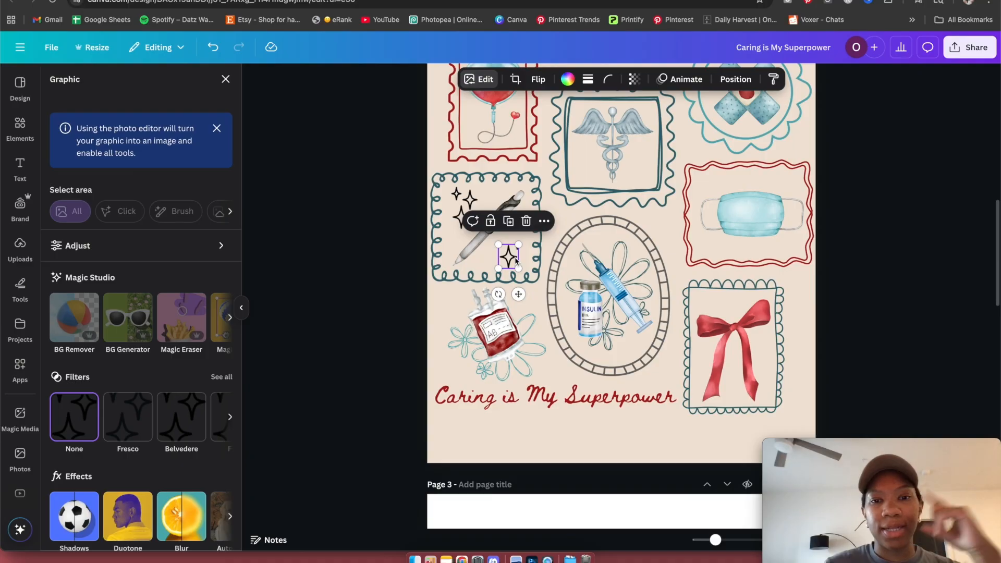
left_click(527, 222)
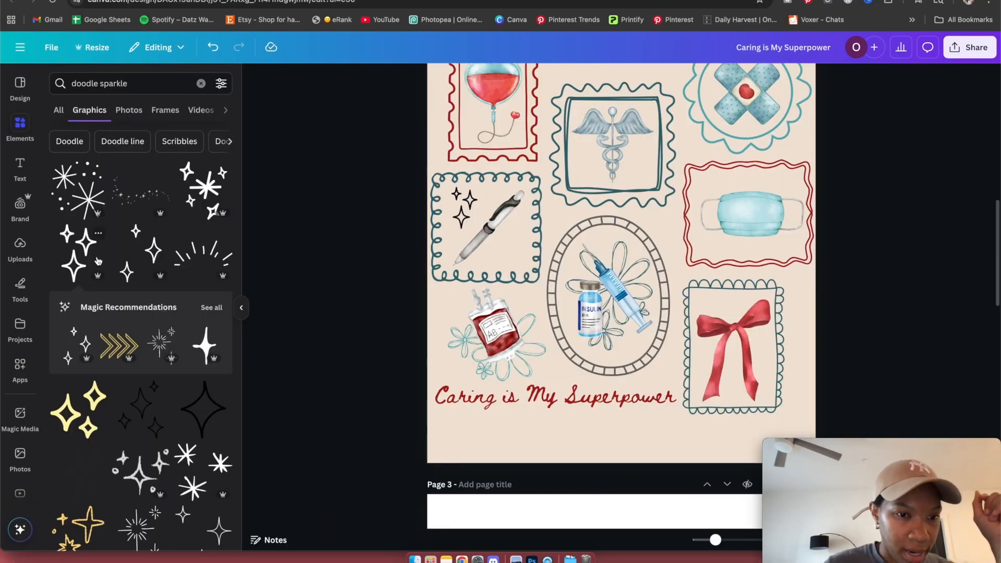
Add the single four-pointed outline sparkle, shrink it and place it inside the looped frame at the lower right of the pen.
scroll(193, 410, "down", 1)
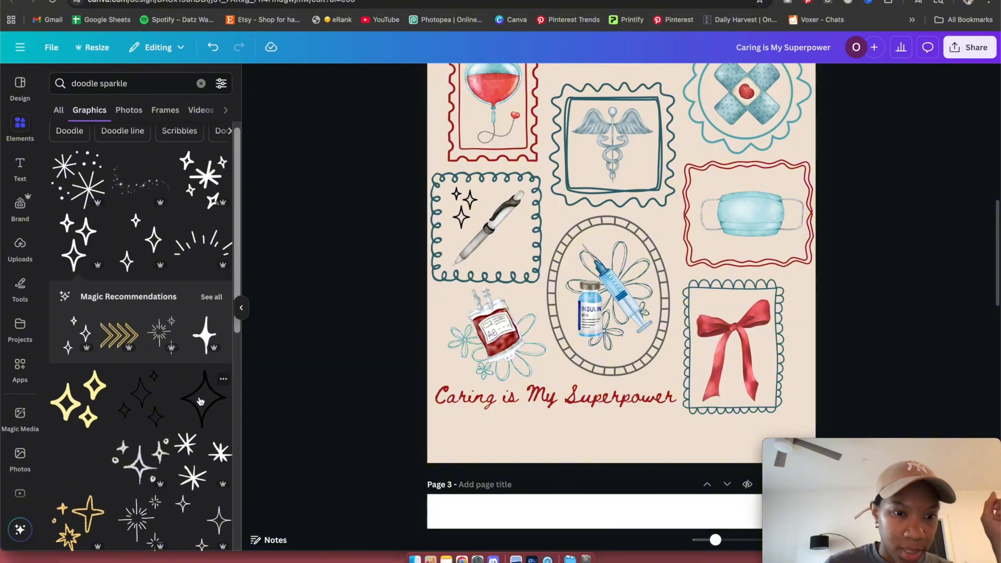
left_click(201, 402)
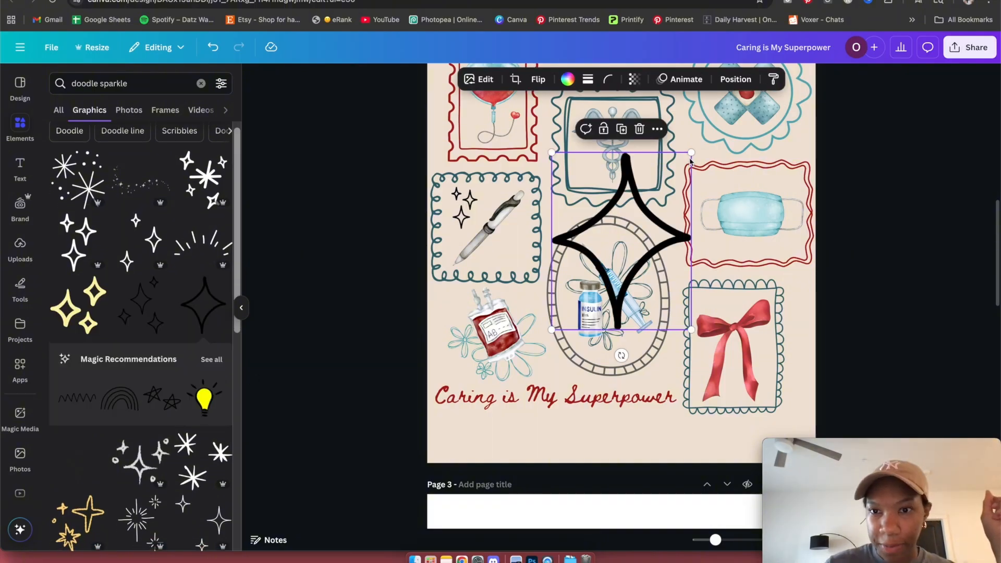
left_click_drag(685, 152, 514, 249)
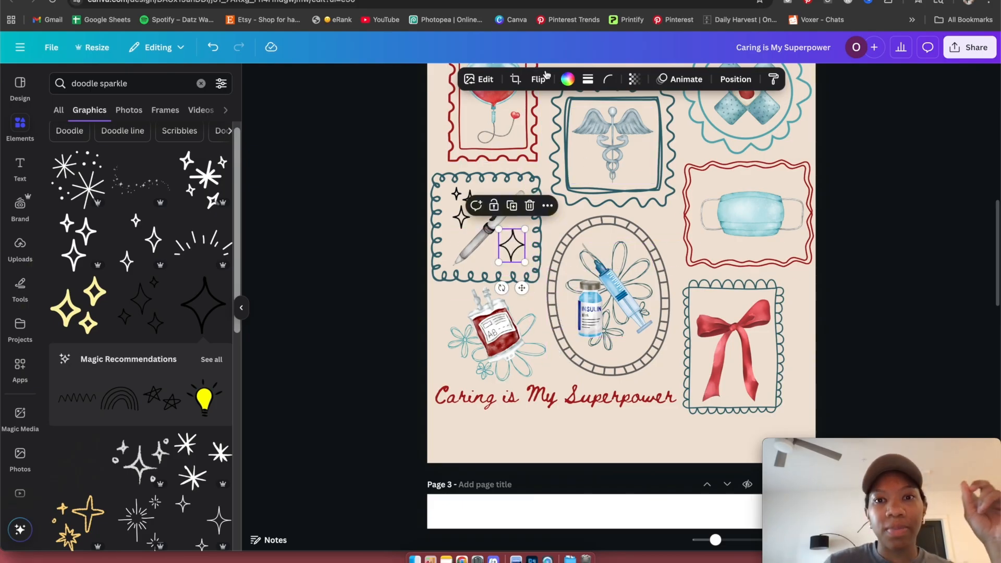
Recolor both sparkle graphics around the pen to the light teal document color.
left_click(567, 79)
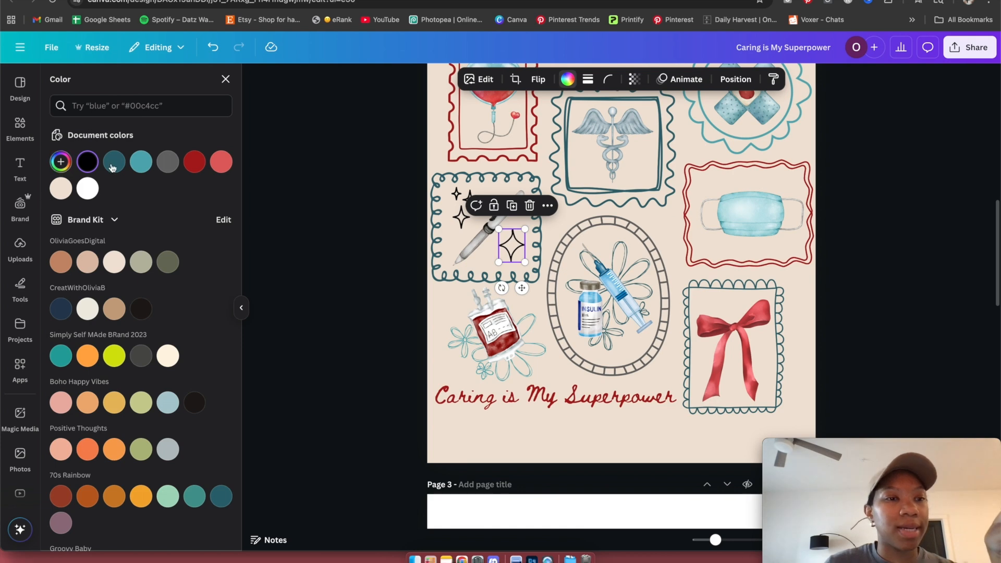
left_click(139, 163)
left_click(462, 211)
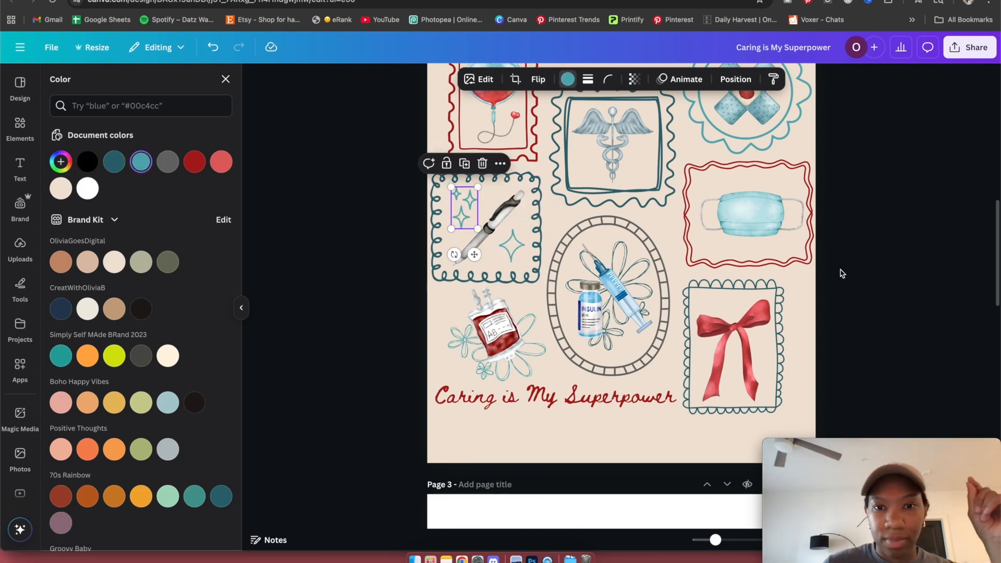
left_click(939, 254)
scroll(893, 301, "up", 3)
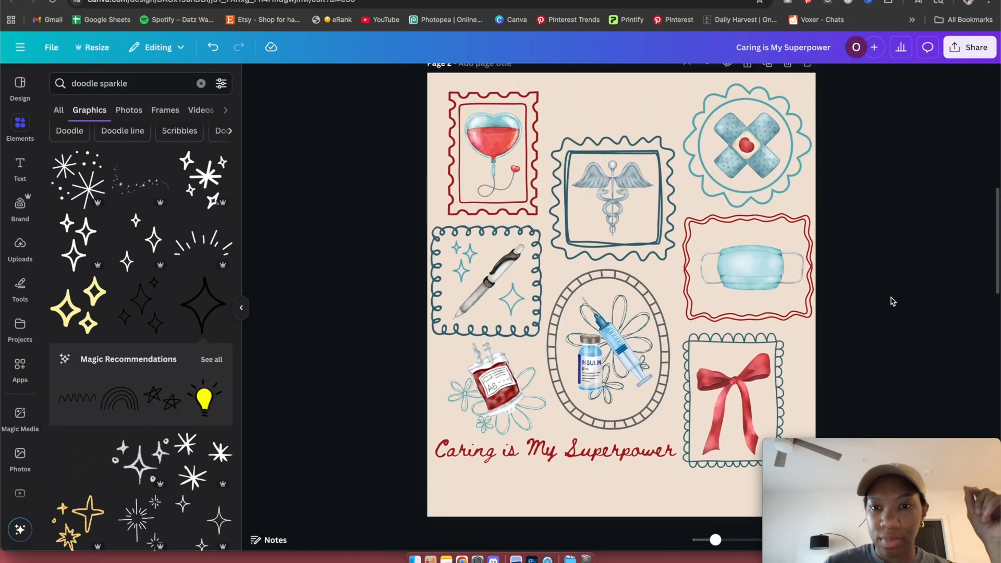
scroll(892, 301, "down", 2)
scroll(891, 300, "up", 1)
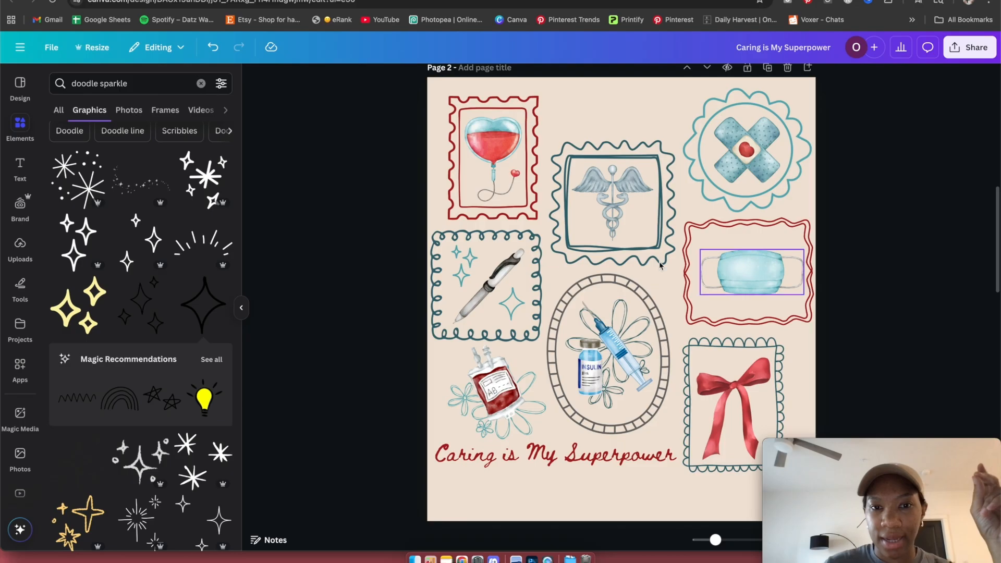
Duplicate the three-sparkle graphic beside the pen and place the copy near the page's top edge, just left of the round bandage frame.
left_click(469, 263)
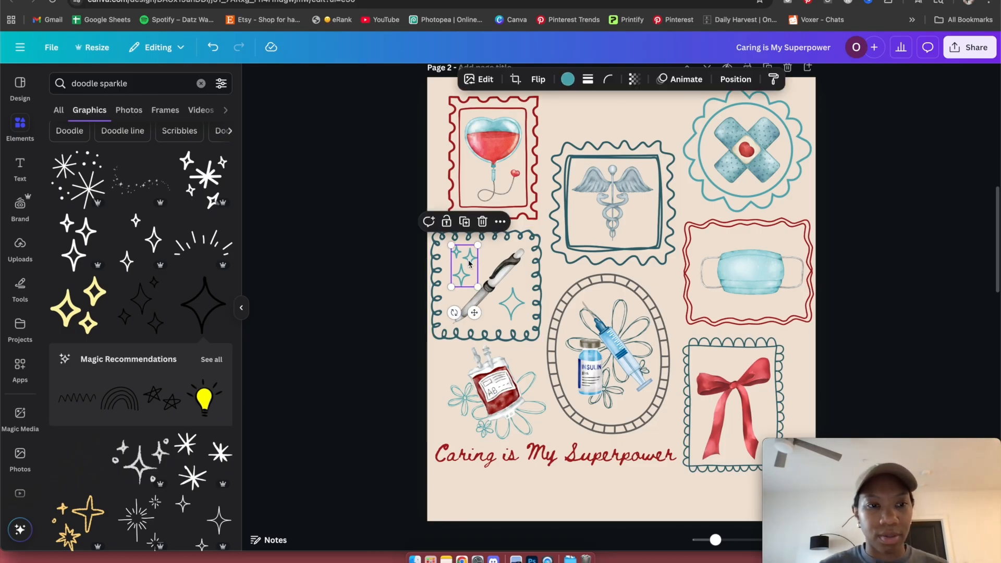
key("super+d")
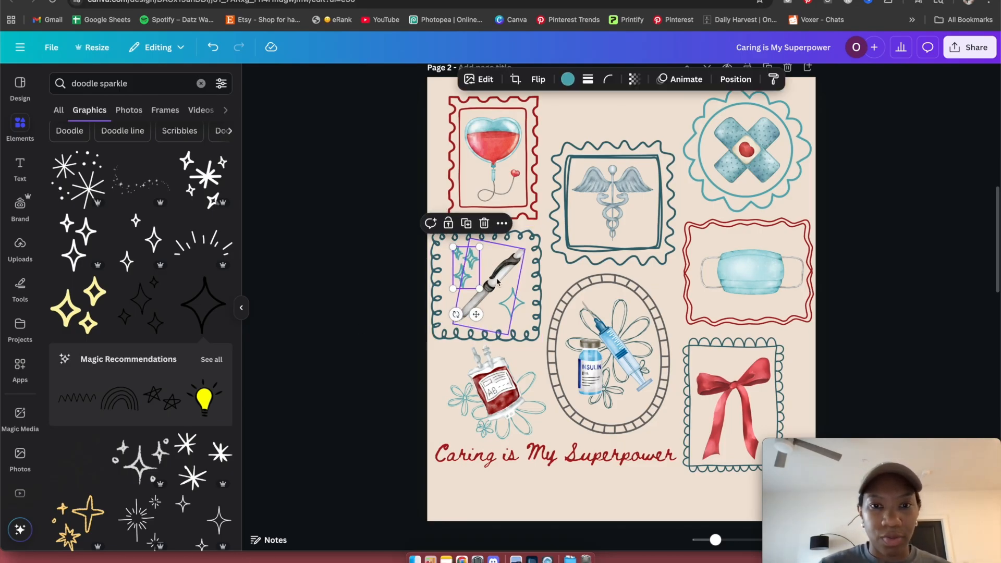
left_click_drag(467, 267, 682, 119)
scroll(676, 123, "up", 1)
scroll(676, 123, "up", 2)
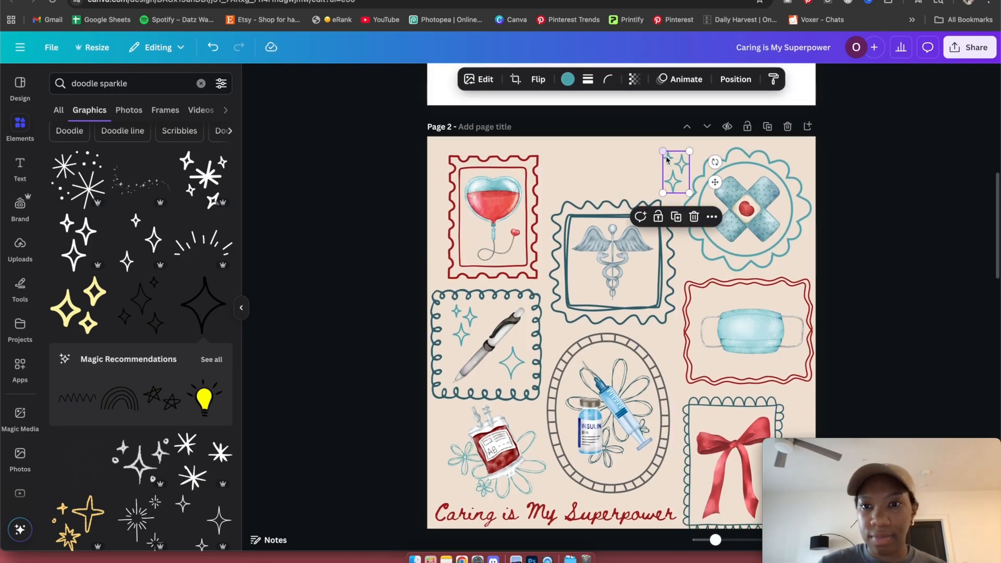
left_click_drag(676, 170, 676, 173)
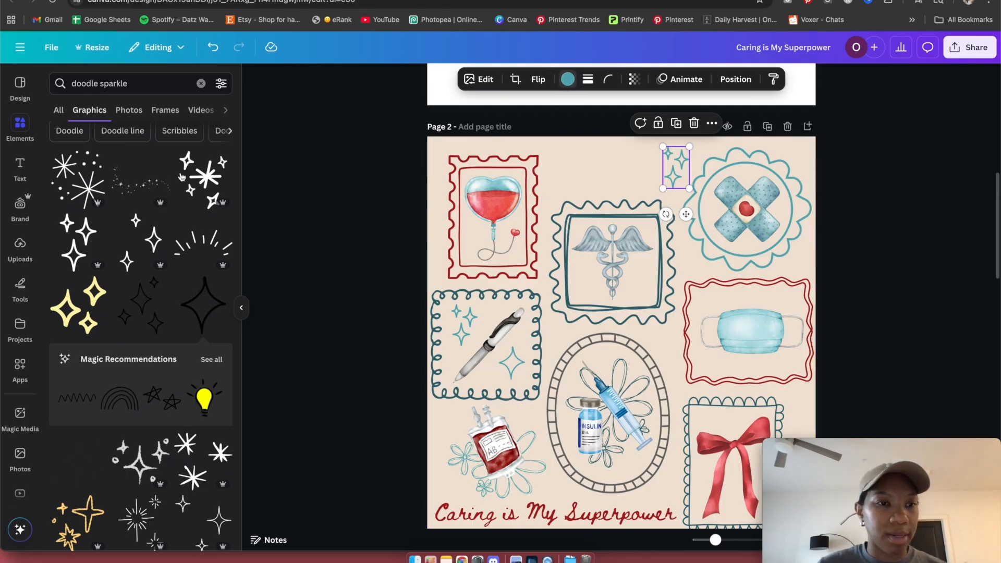
Recolor the three-sparkle copy beside the bandage frame to the dark red document color.
left_click(167, 167)
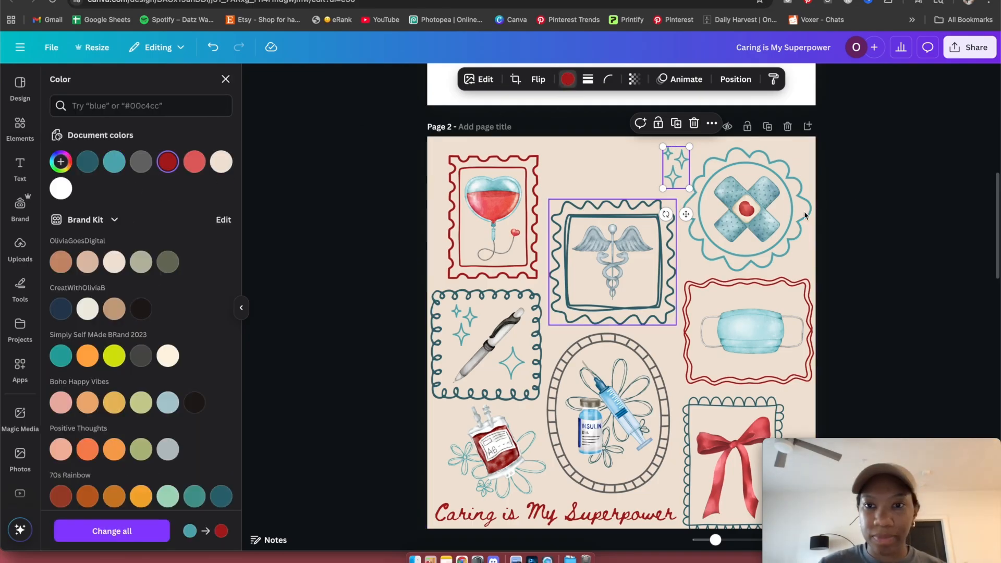
left_click(893, 195)
scroll(907, 248, "down", 2)
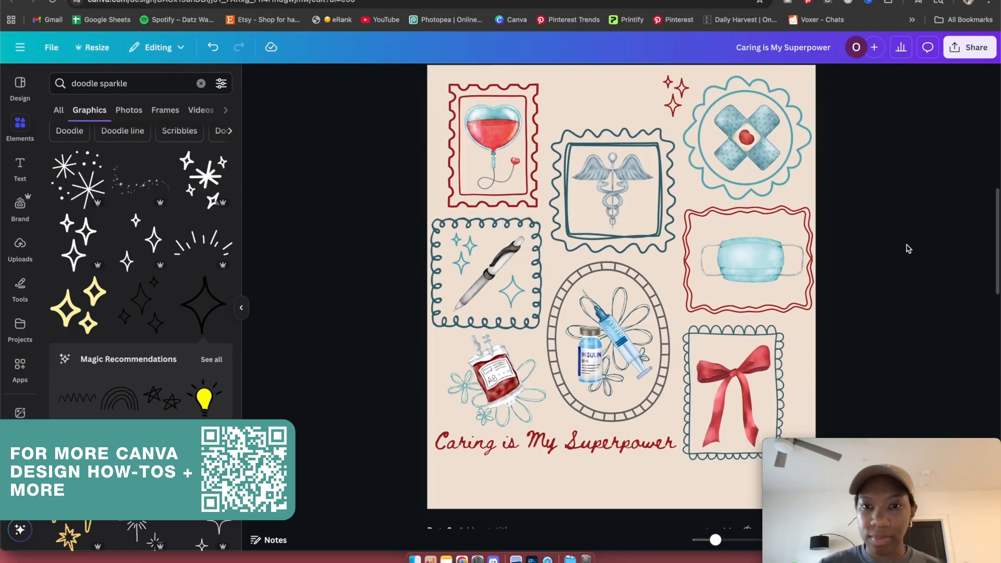
Open the list of all layers on page 2 with the insulin and syringe graphic selected.
left_click(632, 315)
left_click(603, 396)
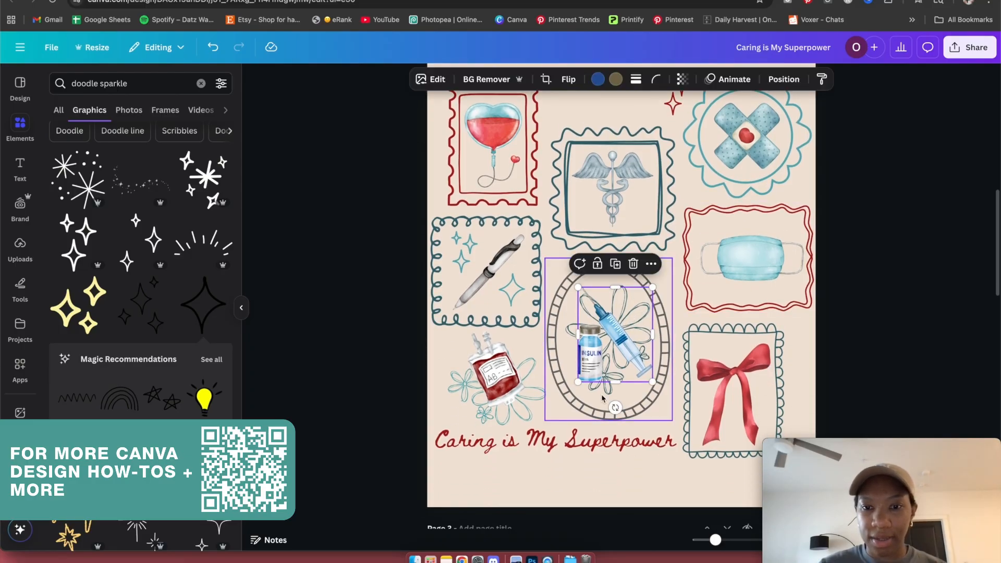
left_click(634, 321)
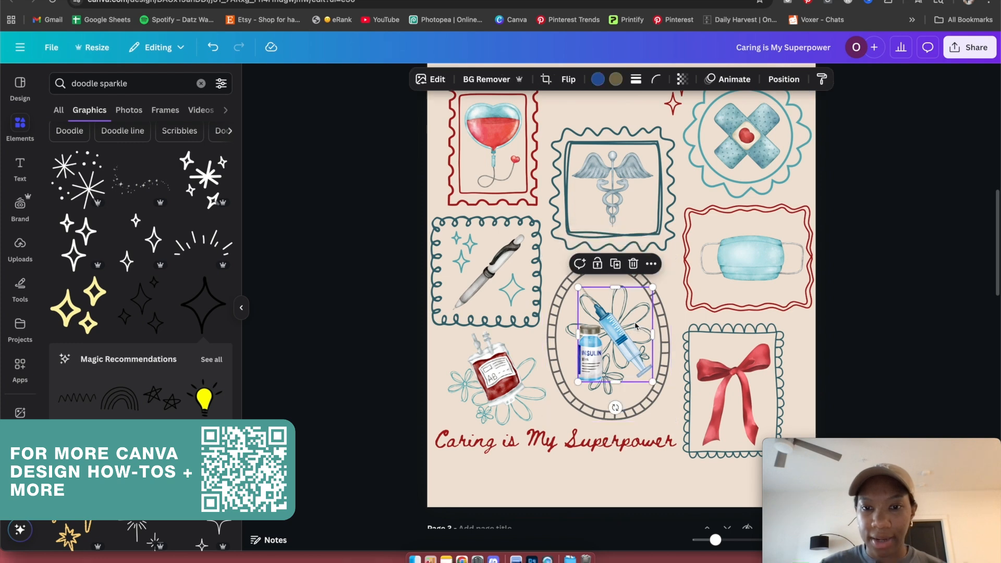
left_click(784, 78)
left_click(184, 108)
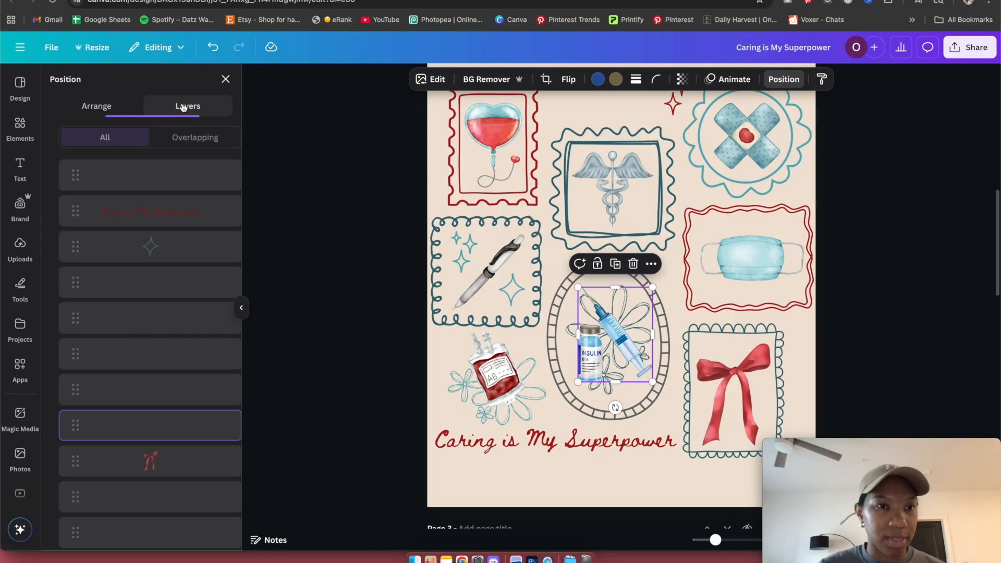
scroll(168, 362, "down", 1)
left_click(141, 329)
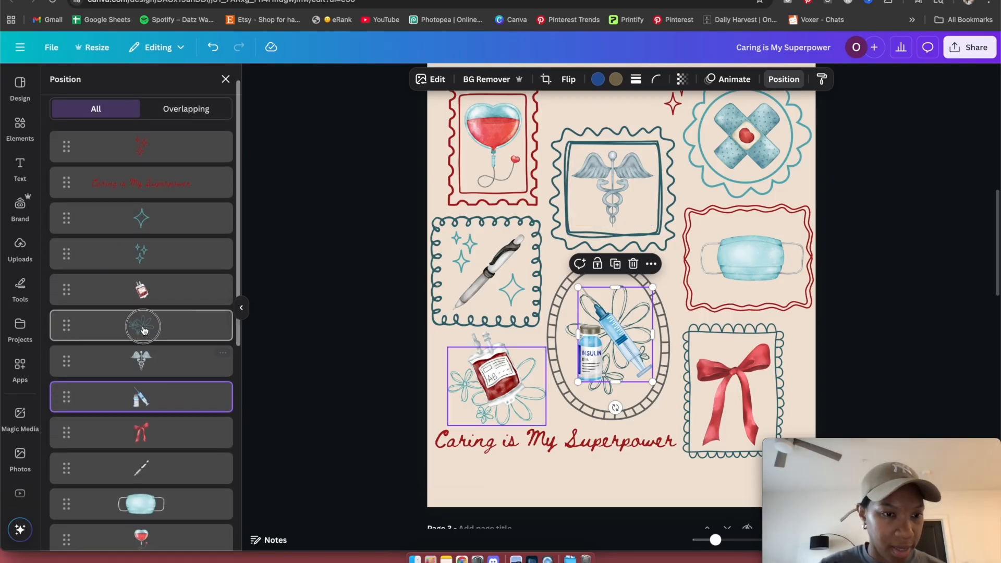
key("Delete")
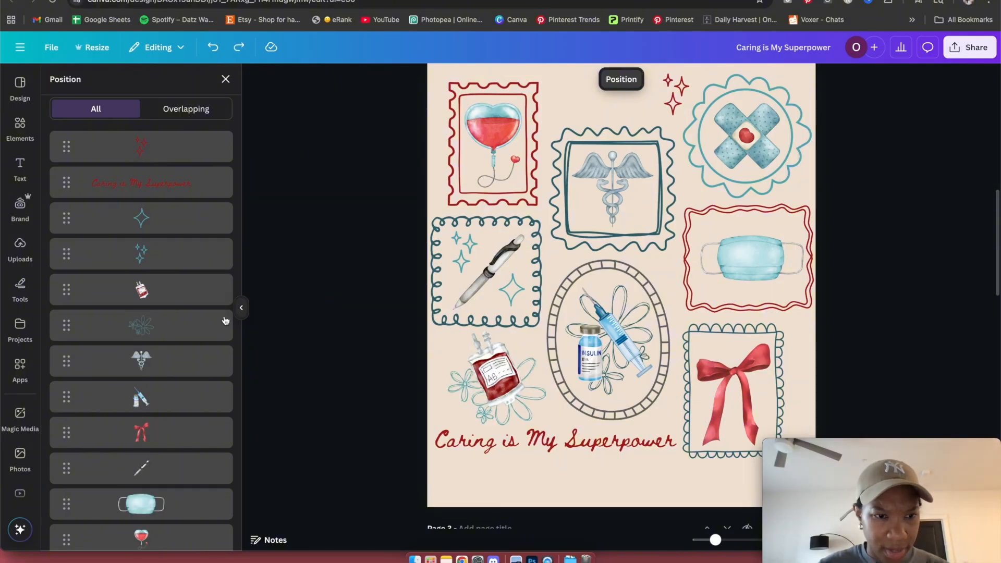
key("super+z")
Delete the outlined daisy graphic behind the insulin vial and syringe in the oval frame.
scroll(156, 324, "down", 5)
scroll(144, 335, "down", 4)
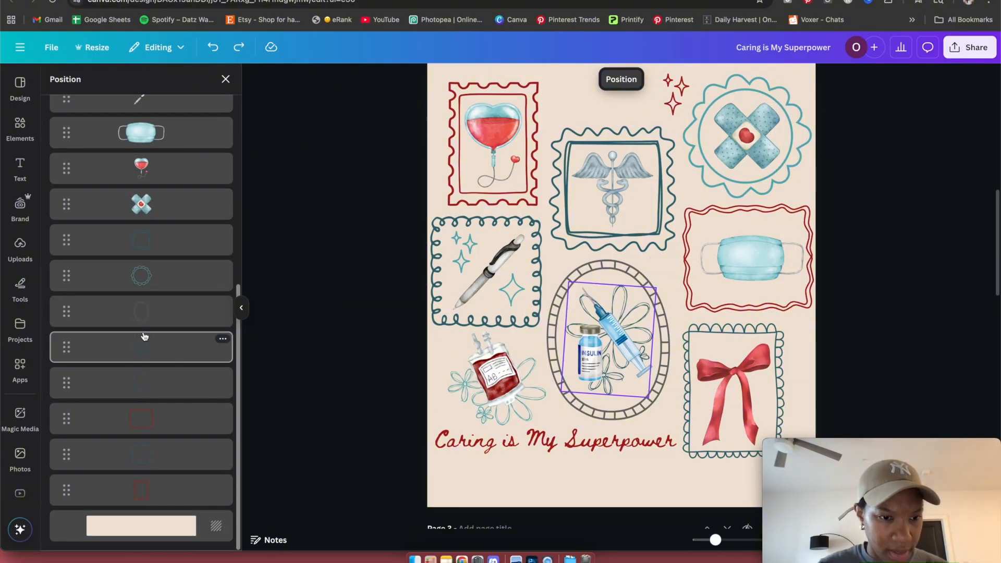
left_click(150, 380)
key("Delete")
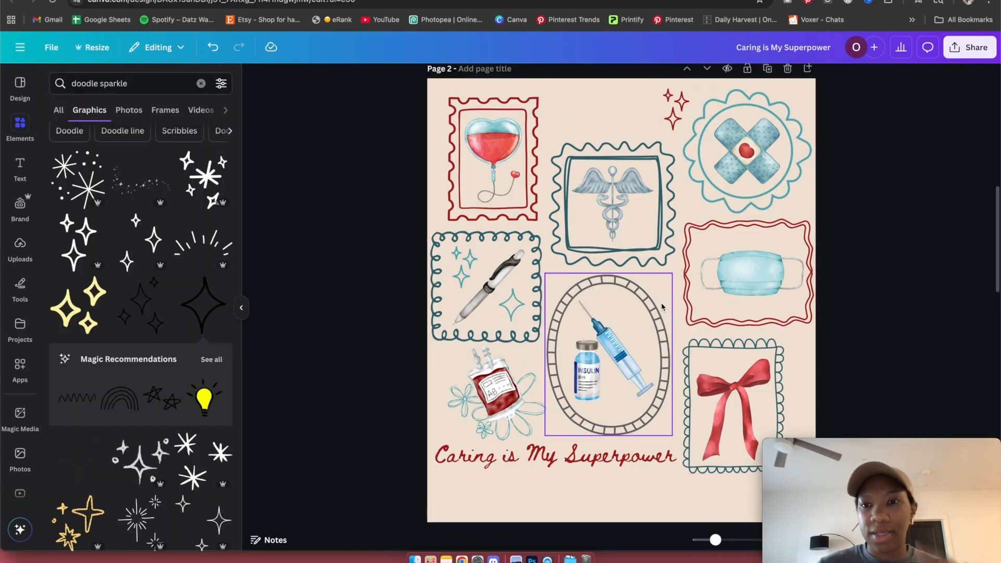
Recolor the oval frame around the insulin vial and syringe to the light teal document color.
left_click(661, 303)
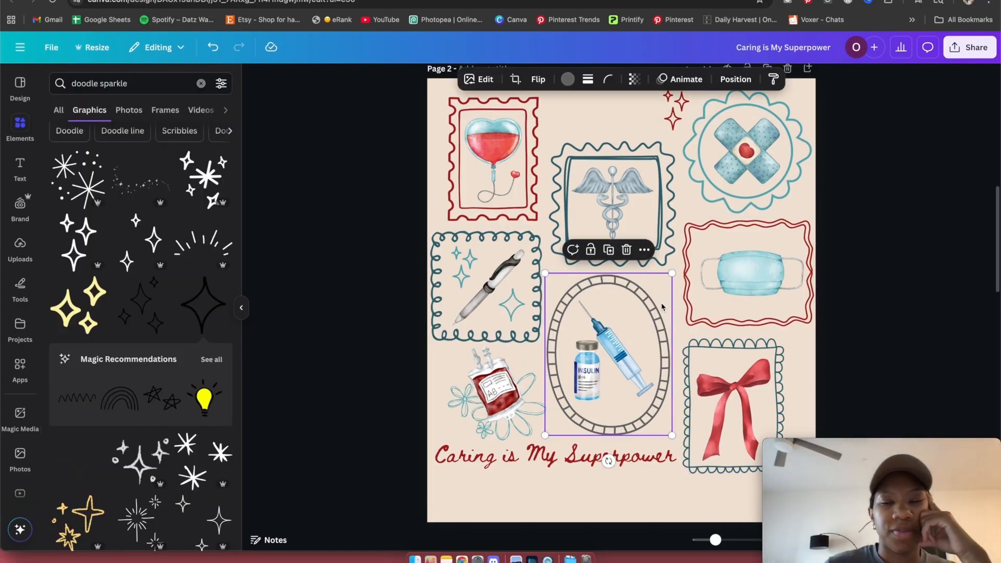
left_click(569, 80)
left_click(116, 164)
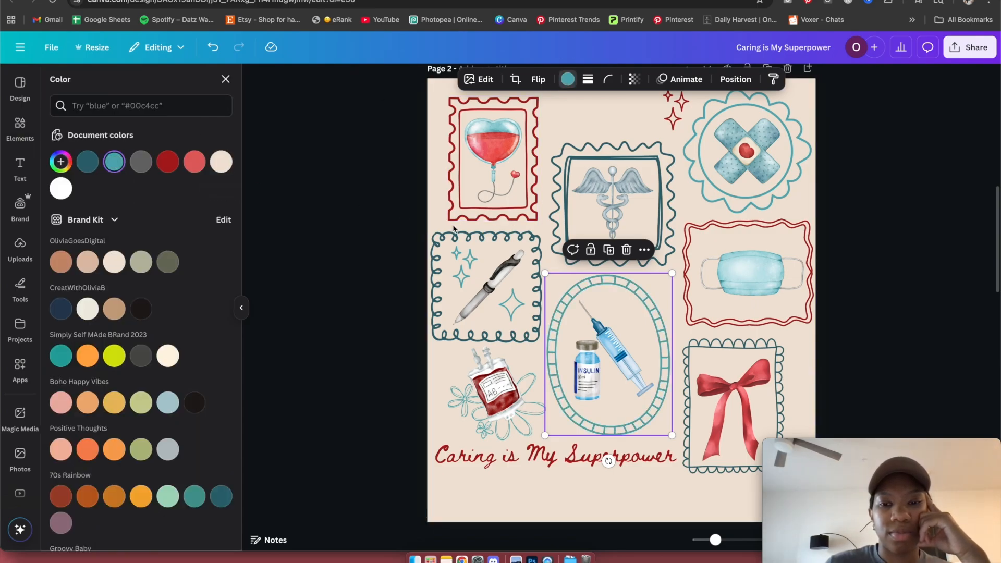
left_click(908, 331)
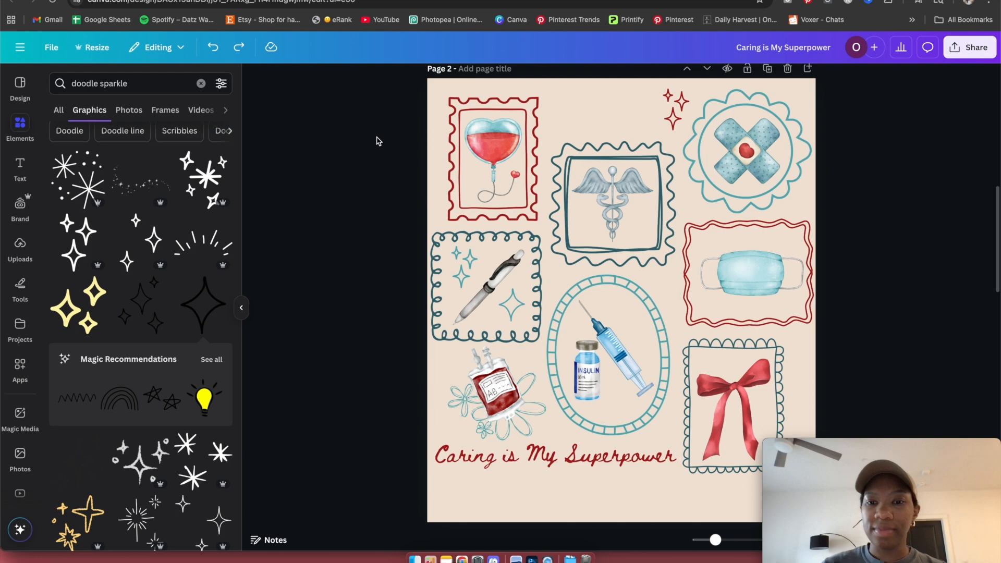
Search the graphics for "watercolor nurse".
left_click(166, 84)
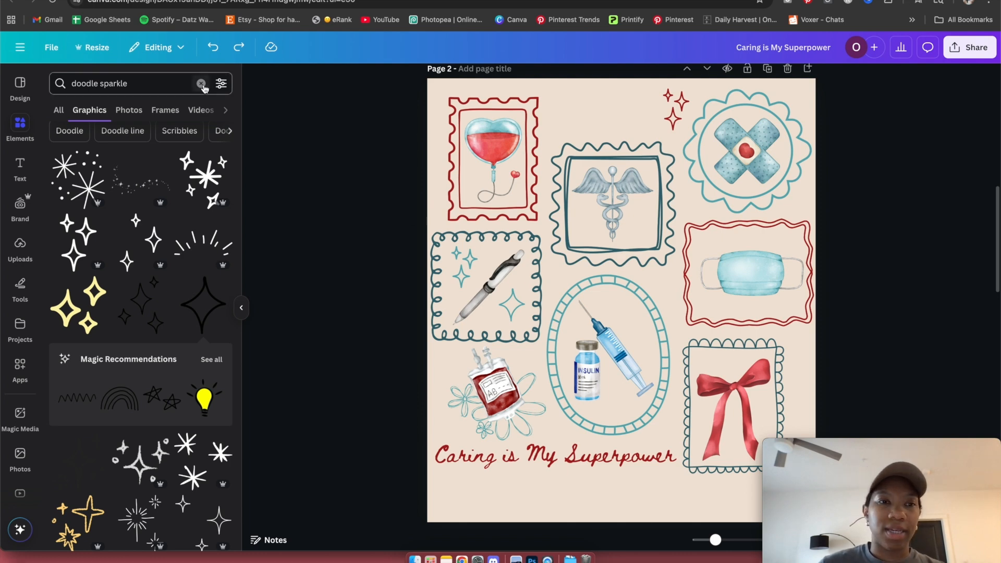
triple_click(166, 84)
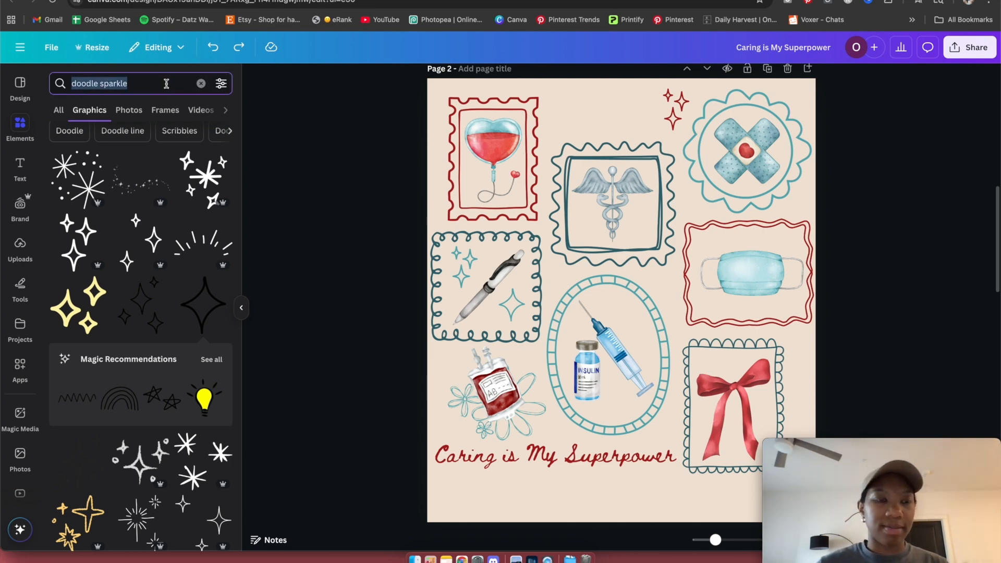
type("waterc")
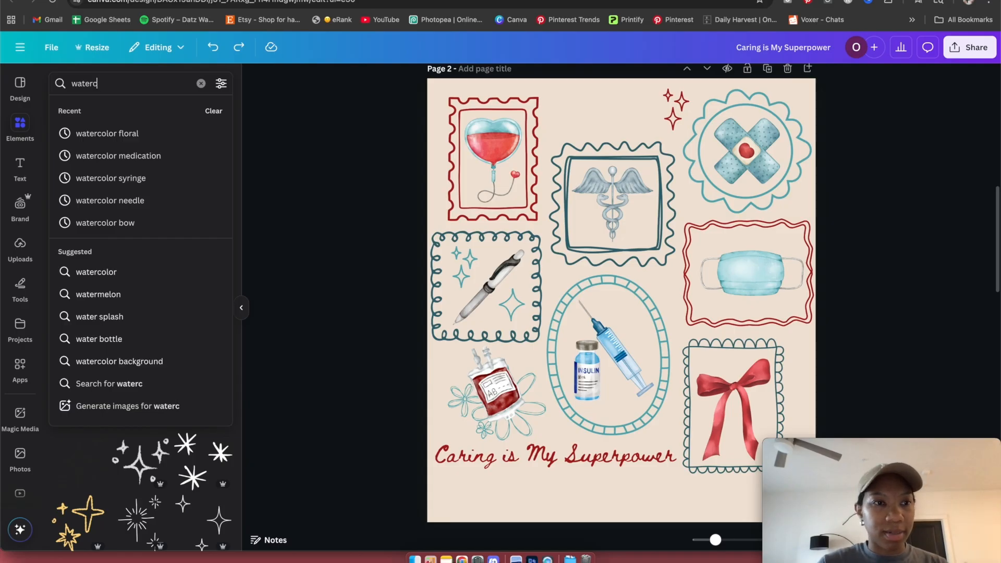
type("olor nurse")
key("Return")
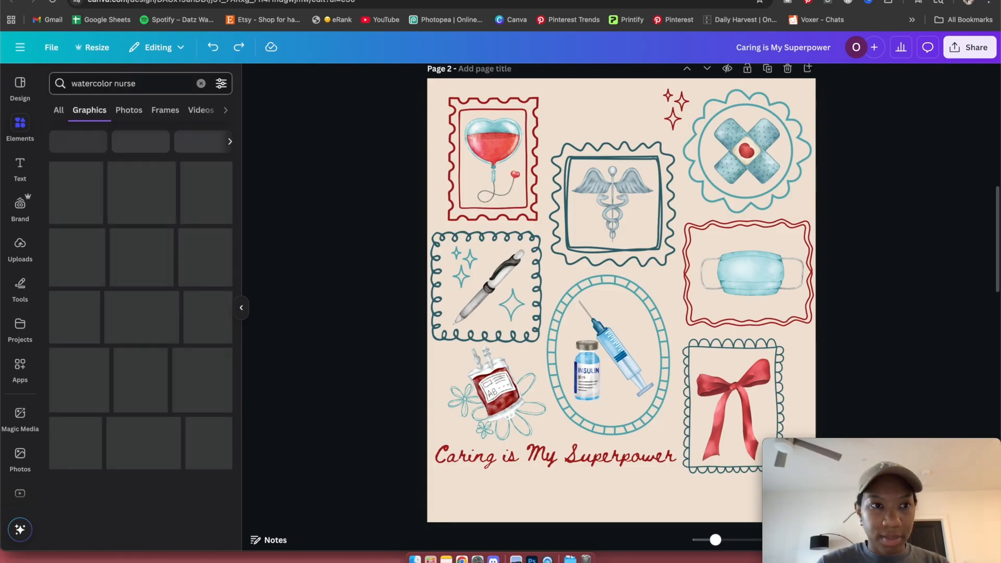
Replace the insulin and syringe graphic in the oval frame with the watercolor pill bottle and blister pack, shrunk to fit.
scroll(196, 272, "down", 2)
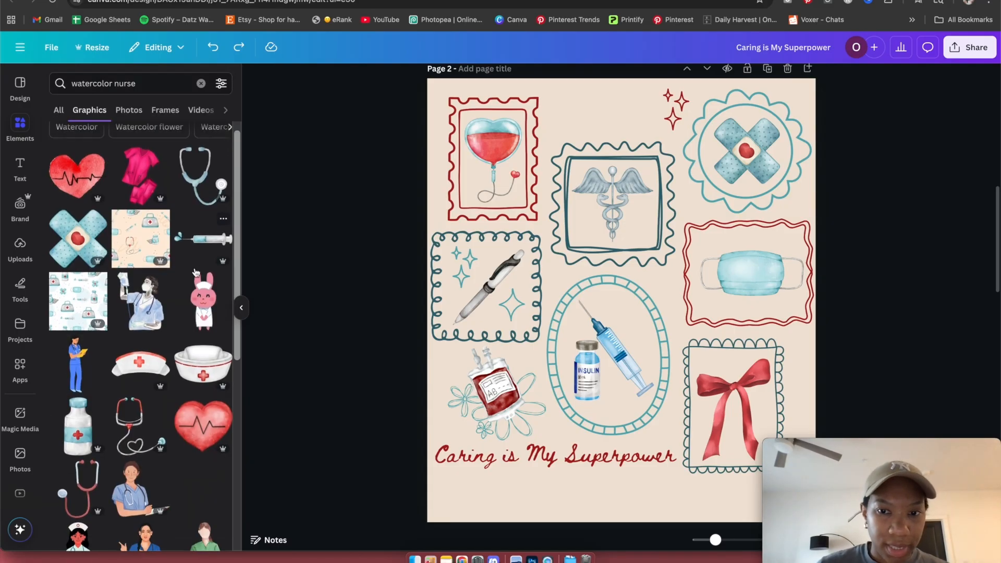
scroll(196, 272, "down", 7)
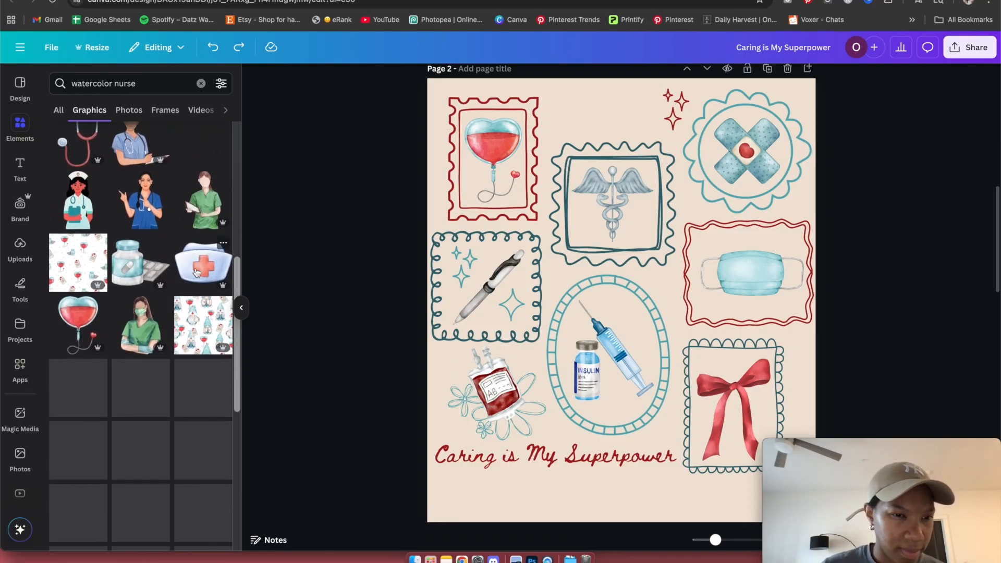
scroll(203, 272, "down", 2)
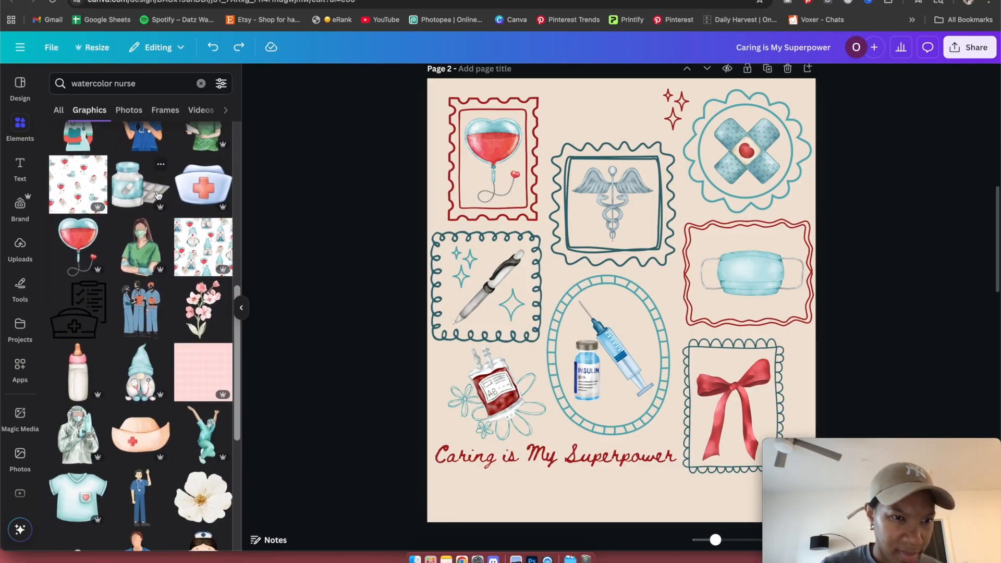
left_click(141, 186)
left_click_drag(611, 285, 549, 313)
left_click(382, 202)
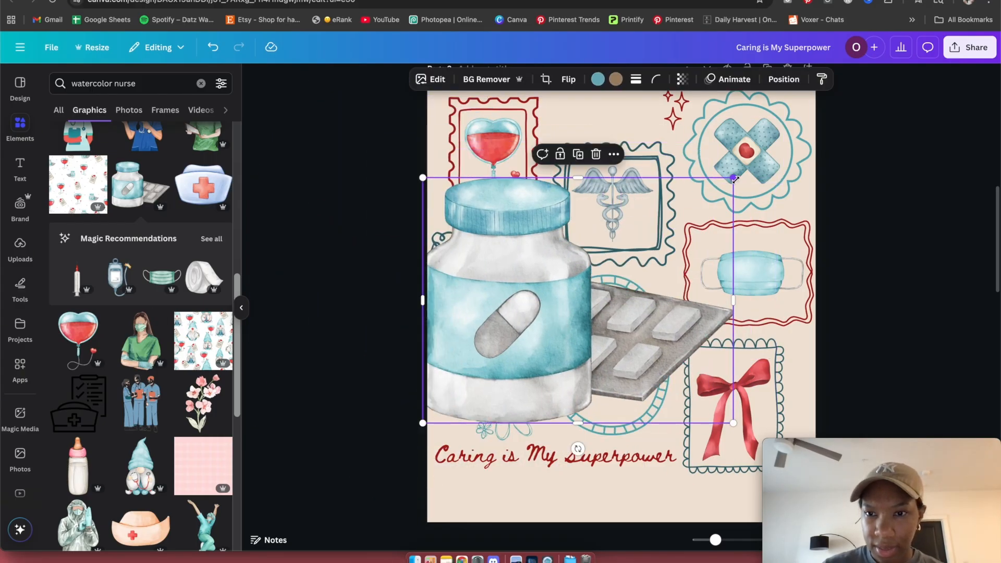
left_click_drag(733, 177, 496, 346)
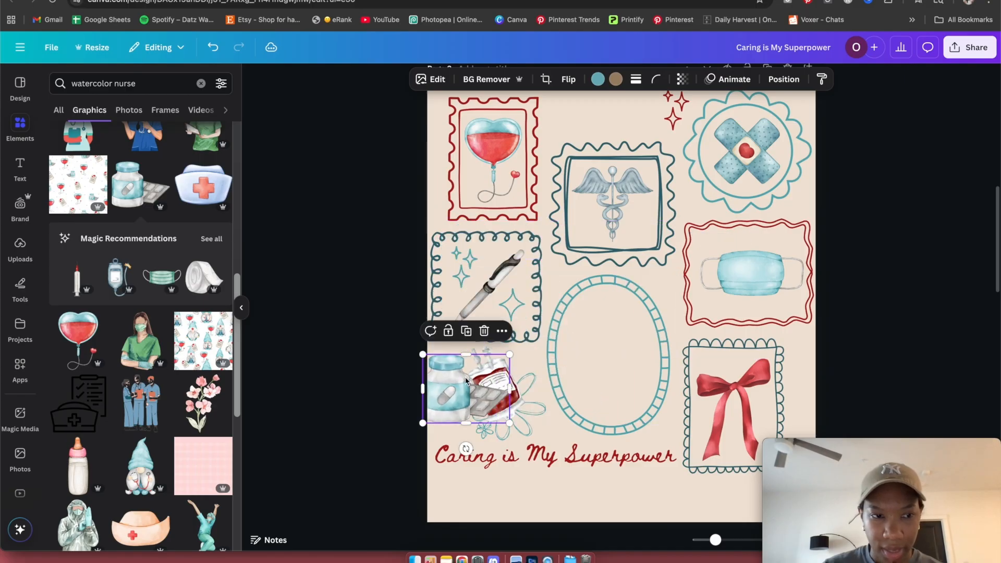
left_click_drag(459, 377, 606, 348)
left_click(896, 264)
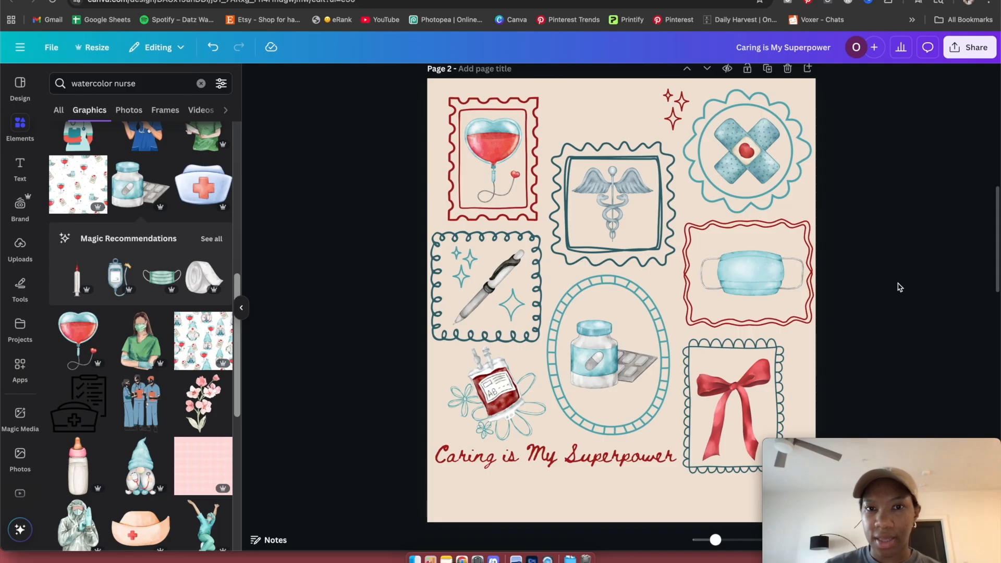
Set up a PNG download of the design with a transparent background.
scroll(901, 287, "down", 2)
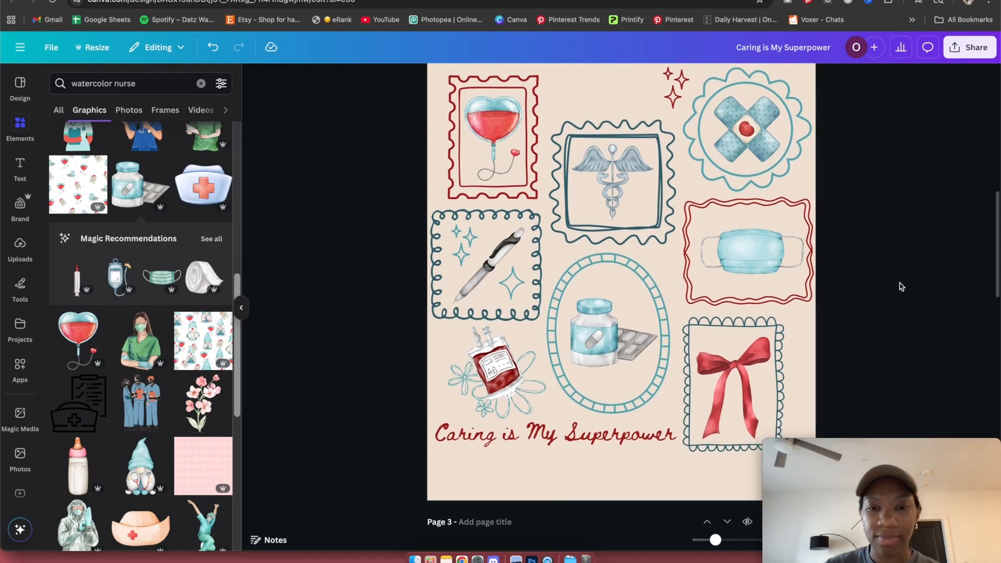
left_click(984, 48)
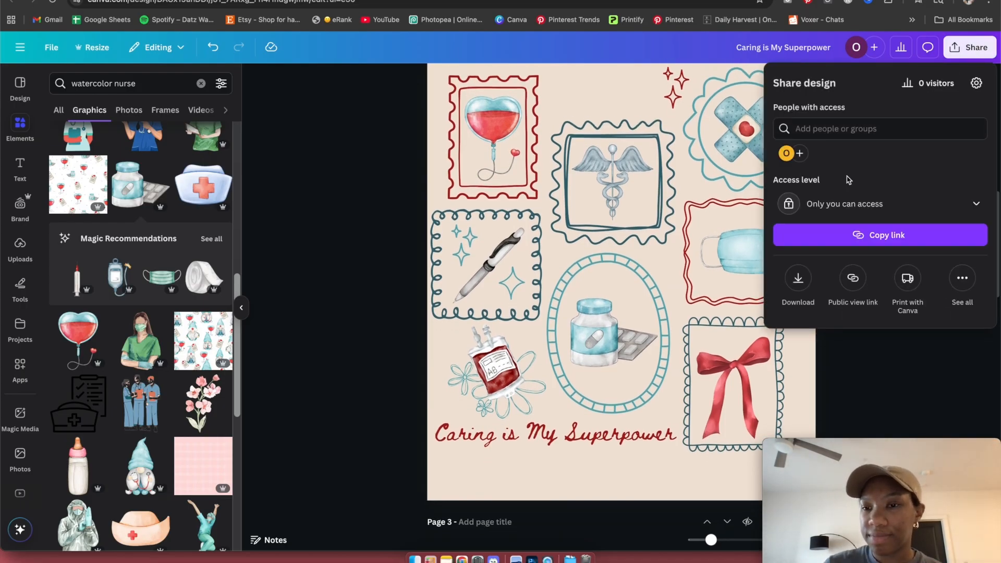
left_click(799, 276)
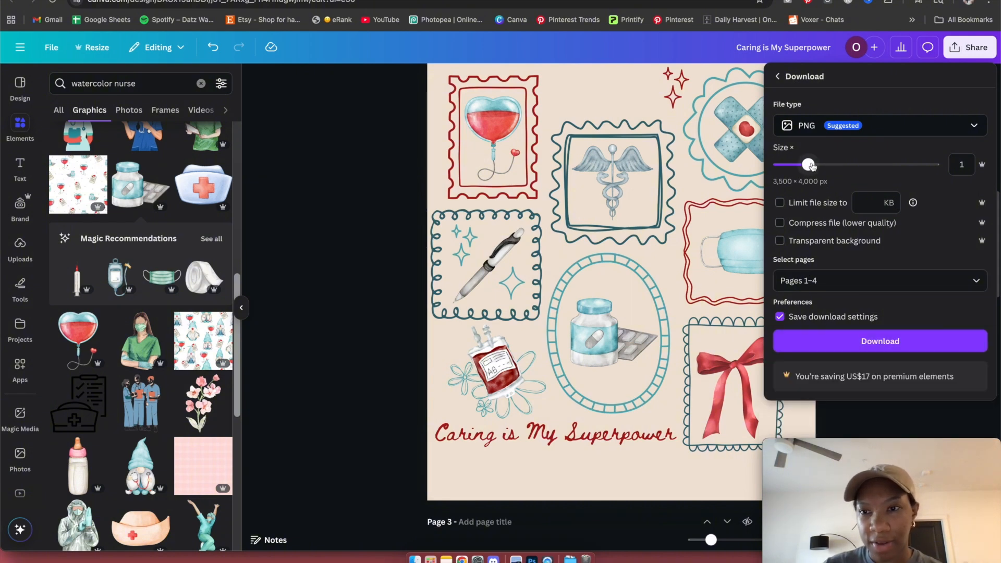
left_click(780, 241)
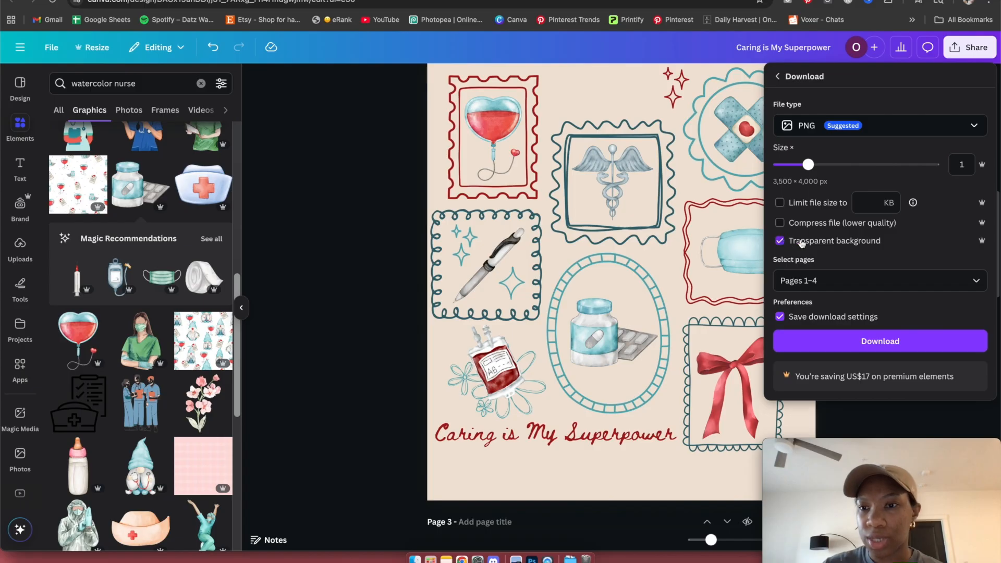
Limit the export to page 2 and download it.
left_click(877, 283)
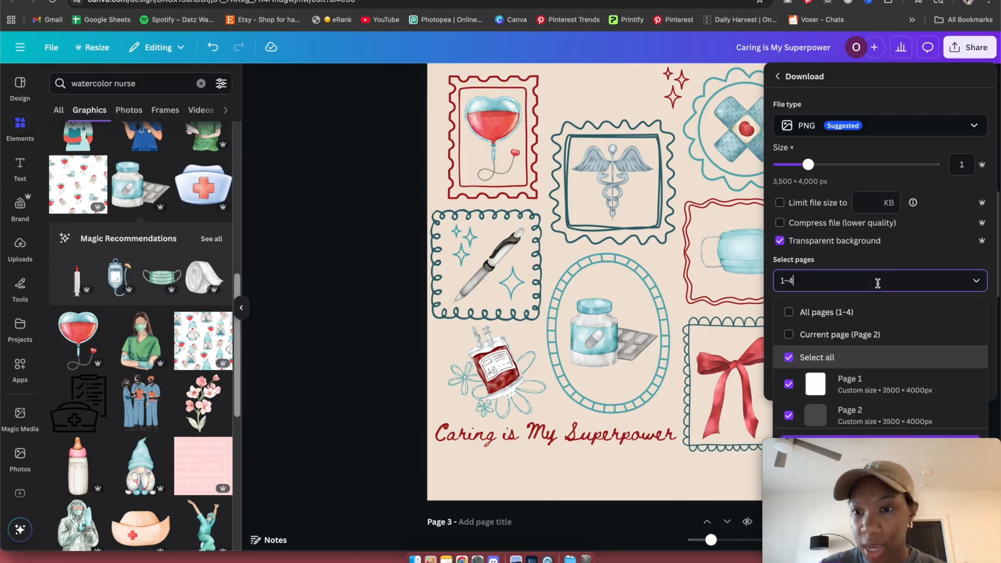
left_click(843, 312)
scroll(833, 397, "down", 1)
scroll(833, 397, "down", 1)
left_click(788, 367)
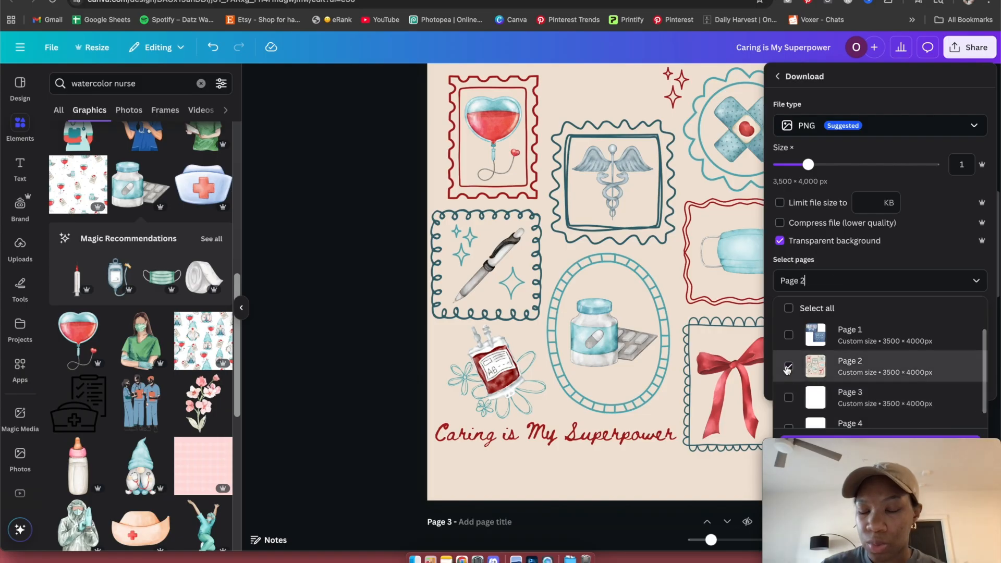
scroll(887, 368, "down", 1)
left_click(880, 439)
left_click(864, 341)
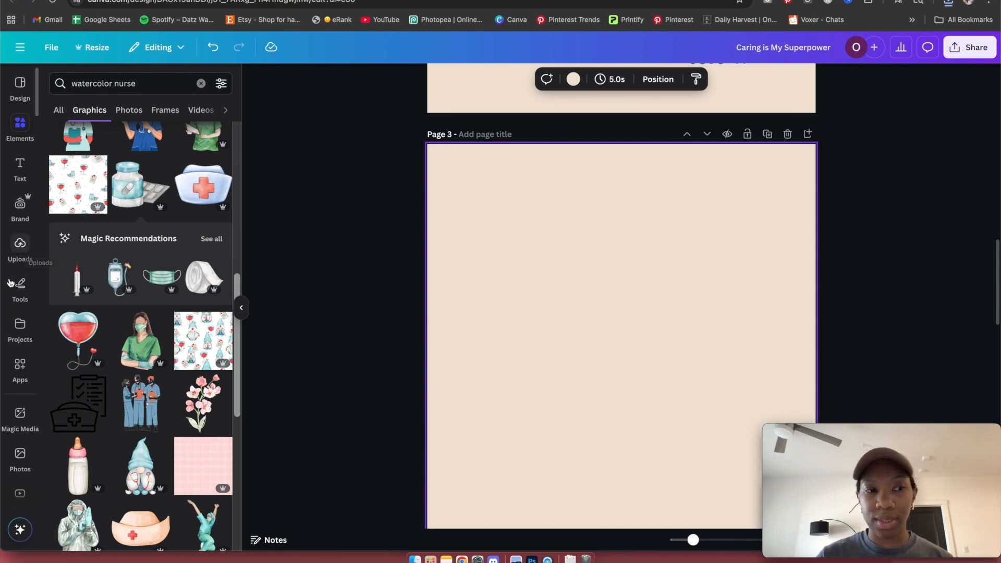
Put the exported design onto the cream t-shirt mockup on page 3, shrink it and center it on the chest.
left_click(25, 328)
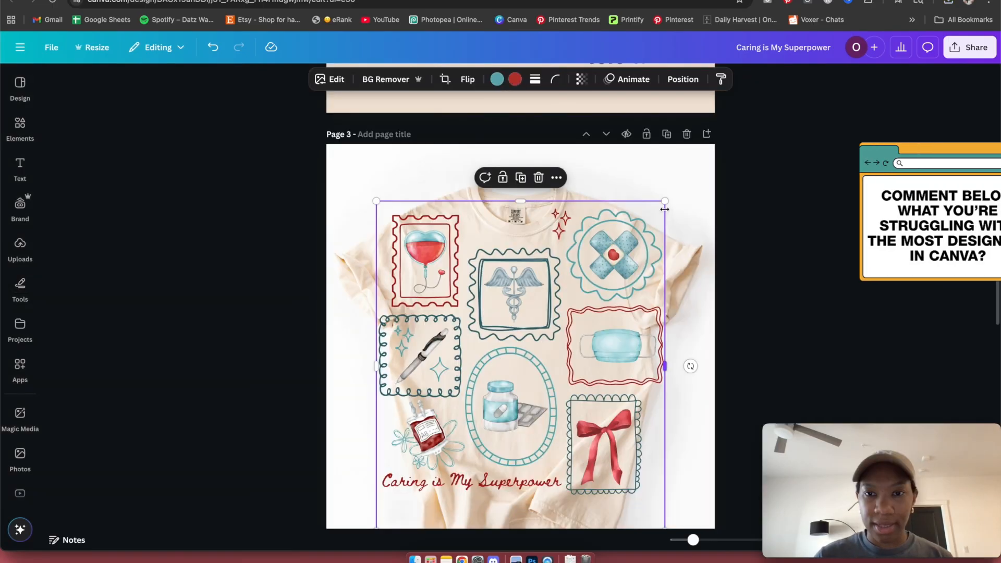
left_click_drag(638, 222, 518, 384)
left_click_drag(471, 434, 545, 313)
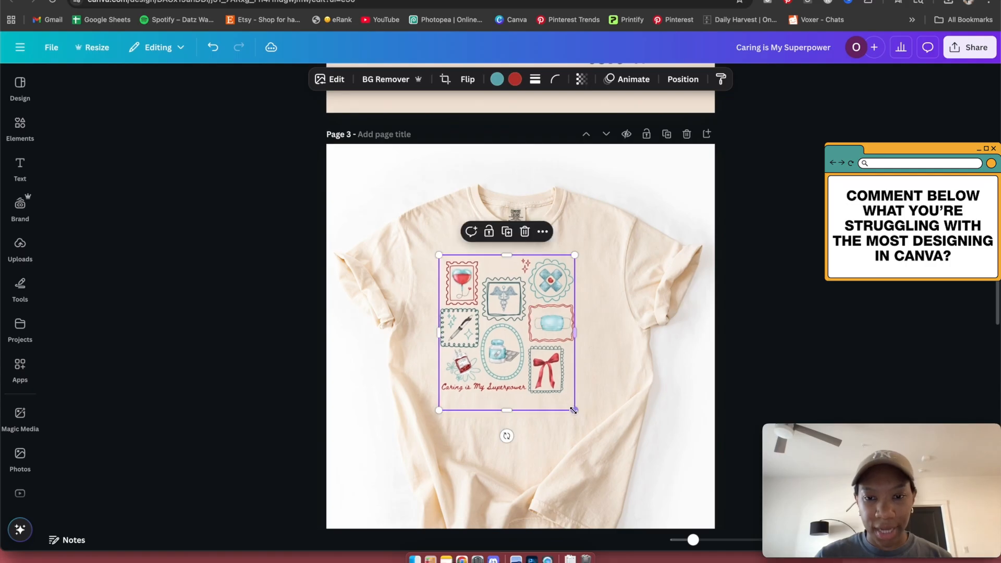
left_click_drag(575, 411, 605, 447)
left_click_drag(540, 371, 536, 371)
left_click(769, 337)
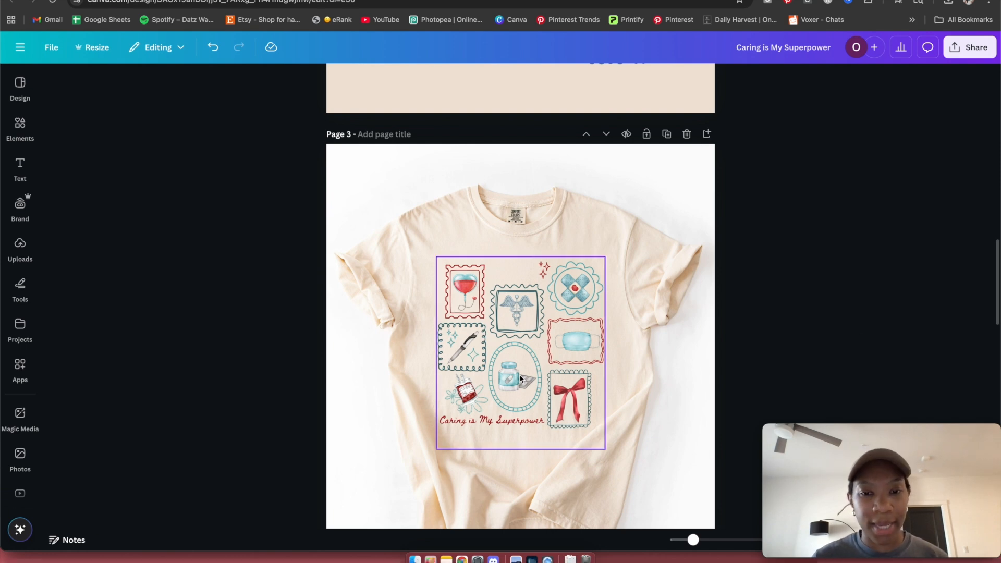
scroll(520, 374, "down", 1)
scroll(520, 375, "up", 1)
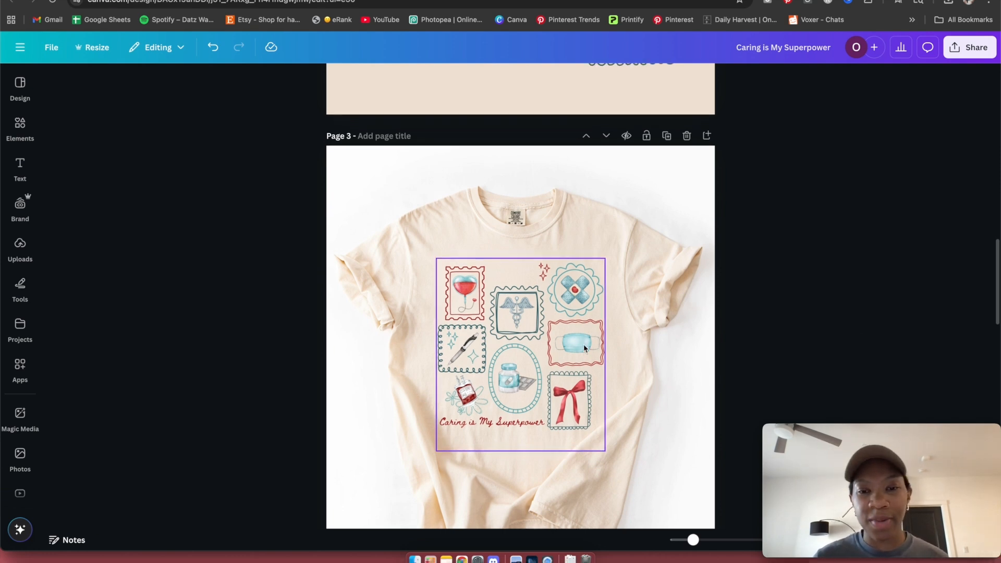
scroll(576, 318, "down", 1)
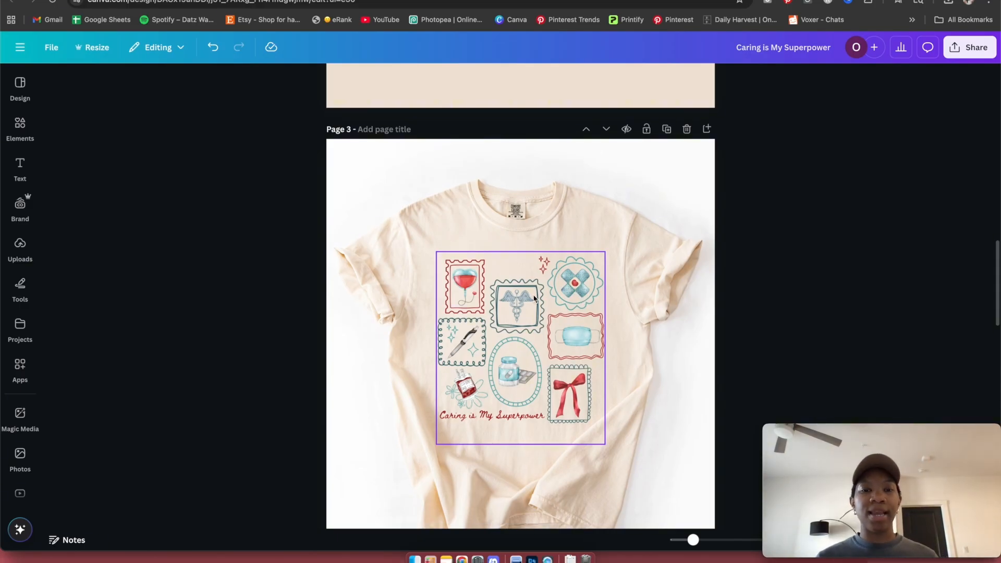